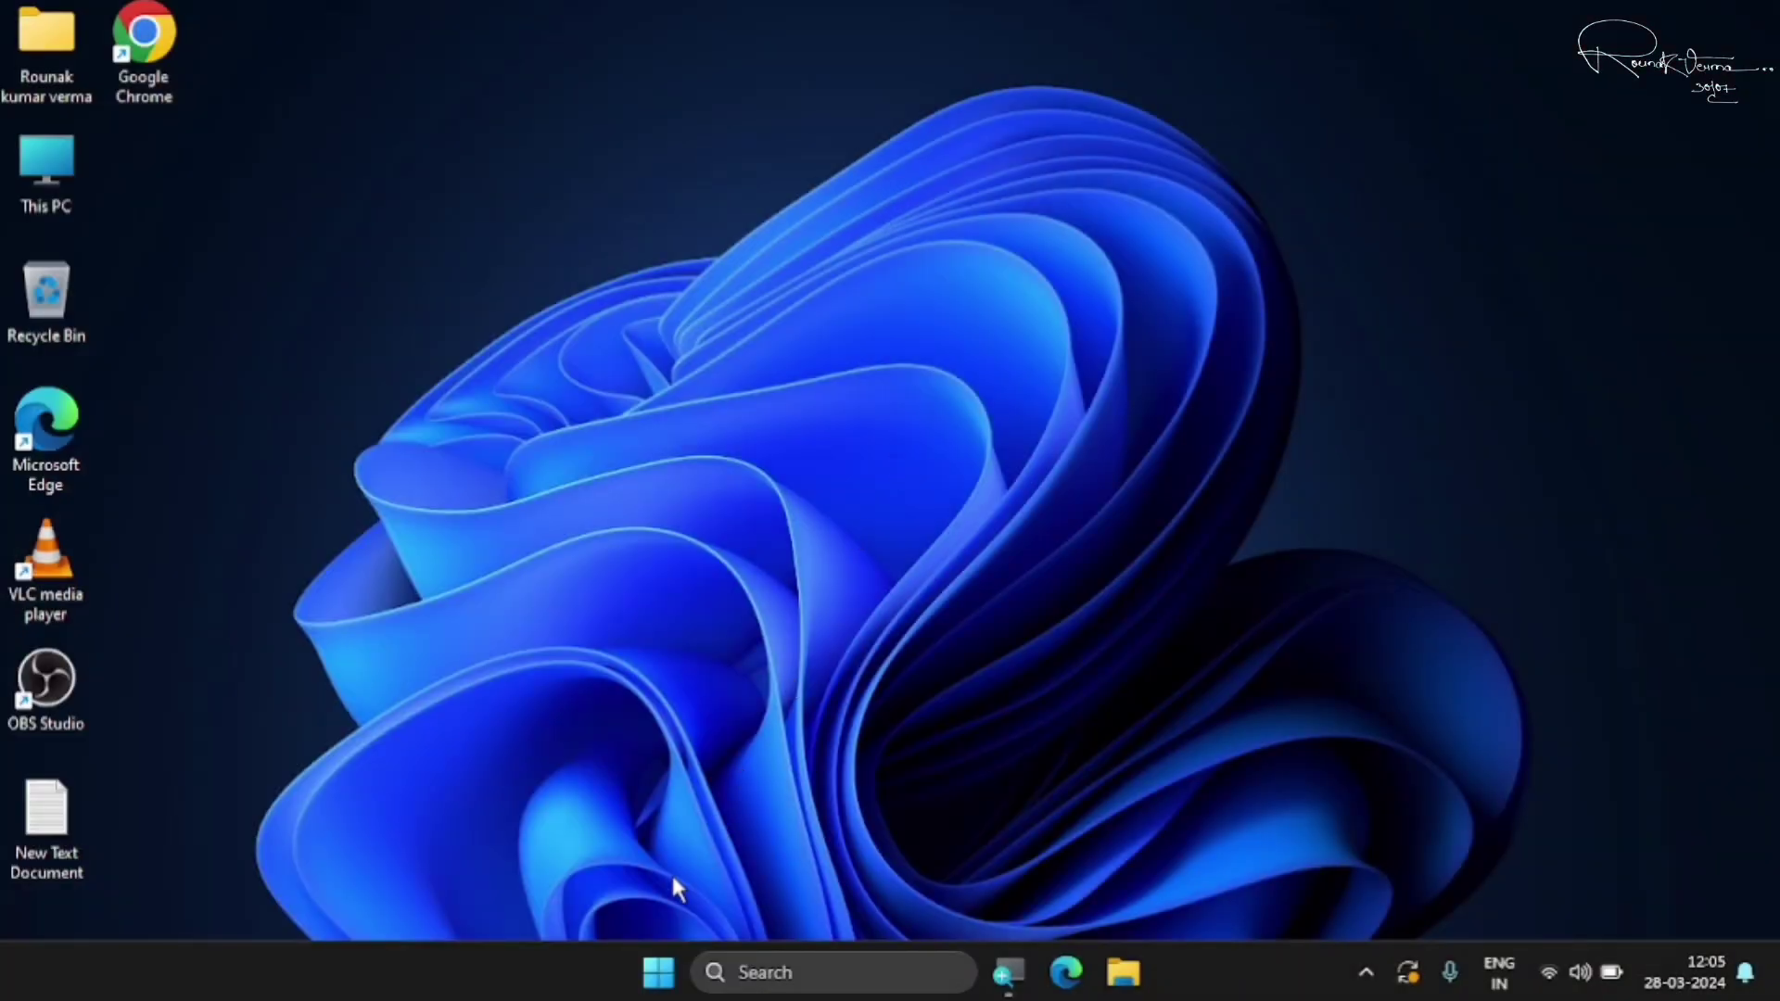
- Search for the Run app, open its dialog, and close it again
{"action": "left_click", "coordinate": [658, 973]}
{"action": "type", "text": "run"}
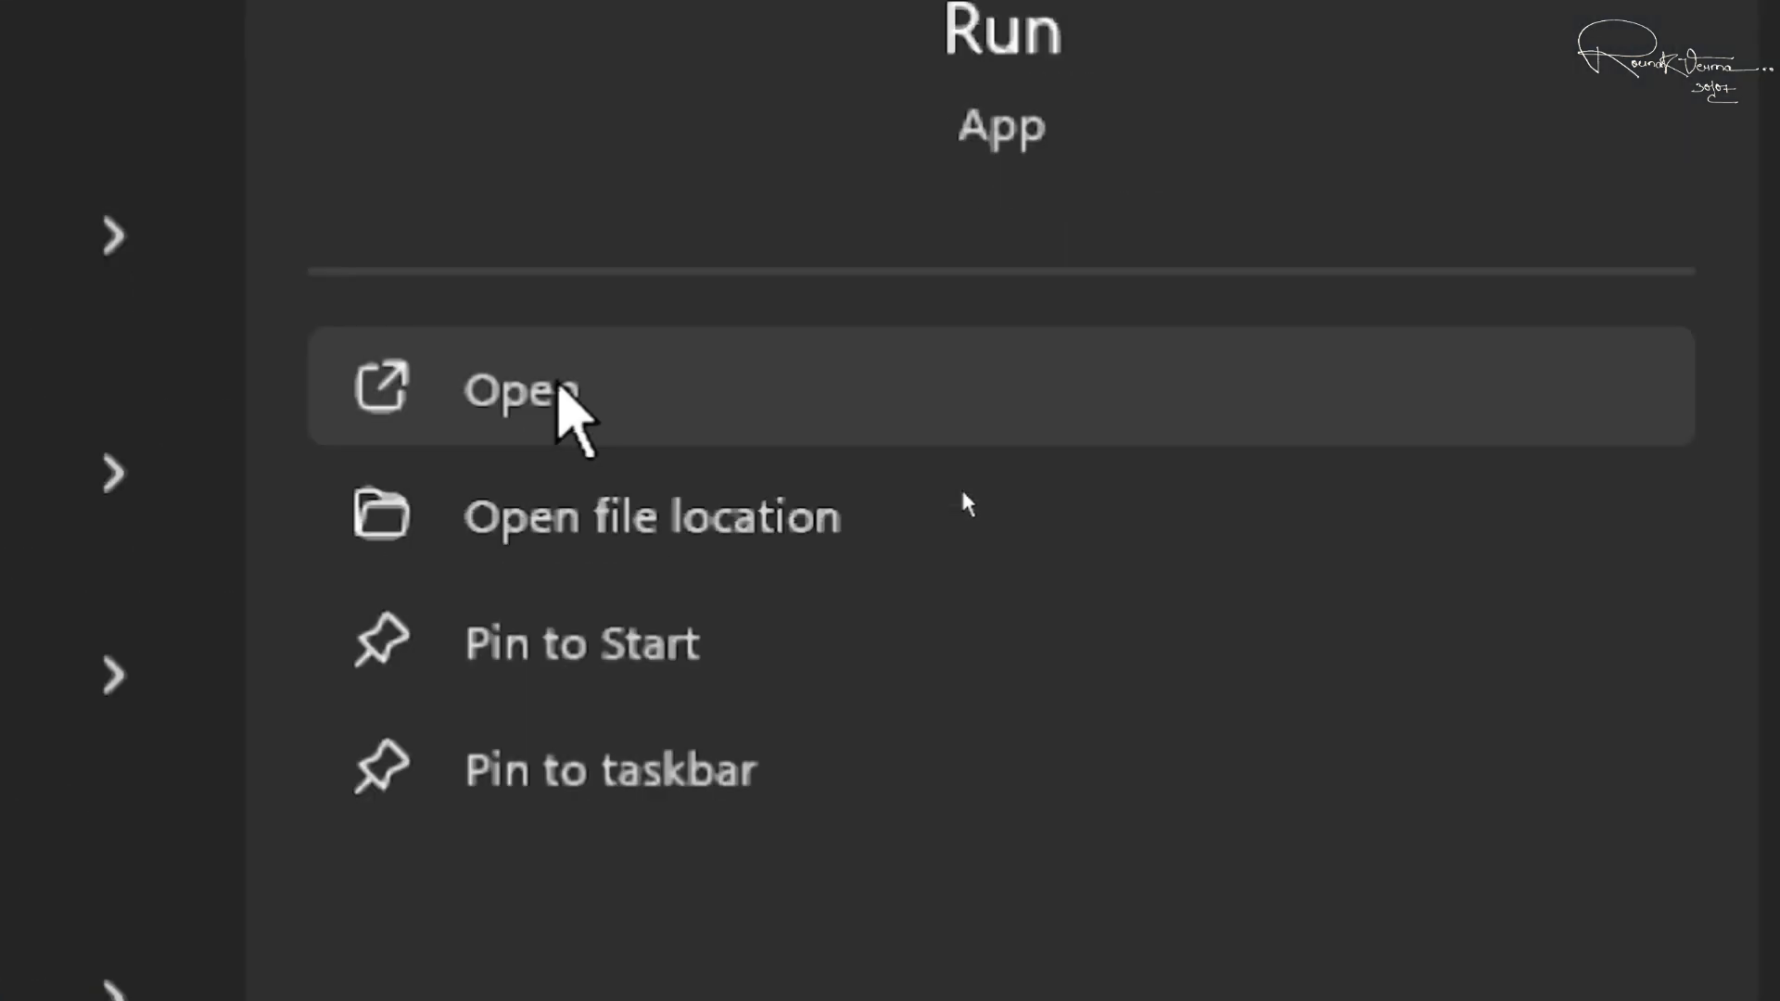
{"action": "left_click", "coordinate": [663, 570]}
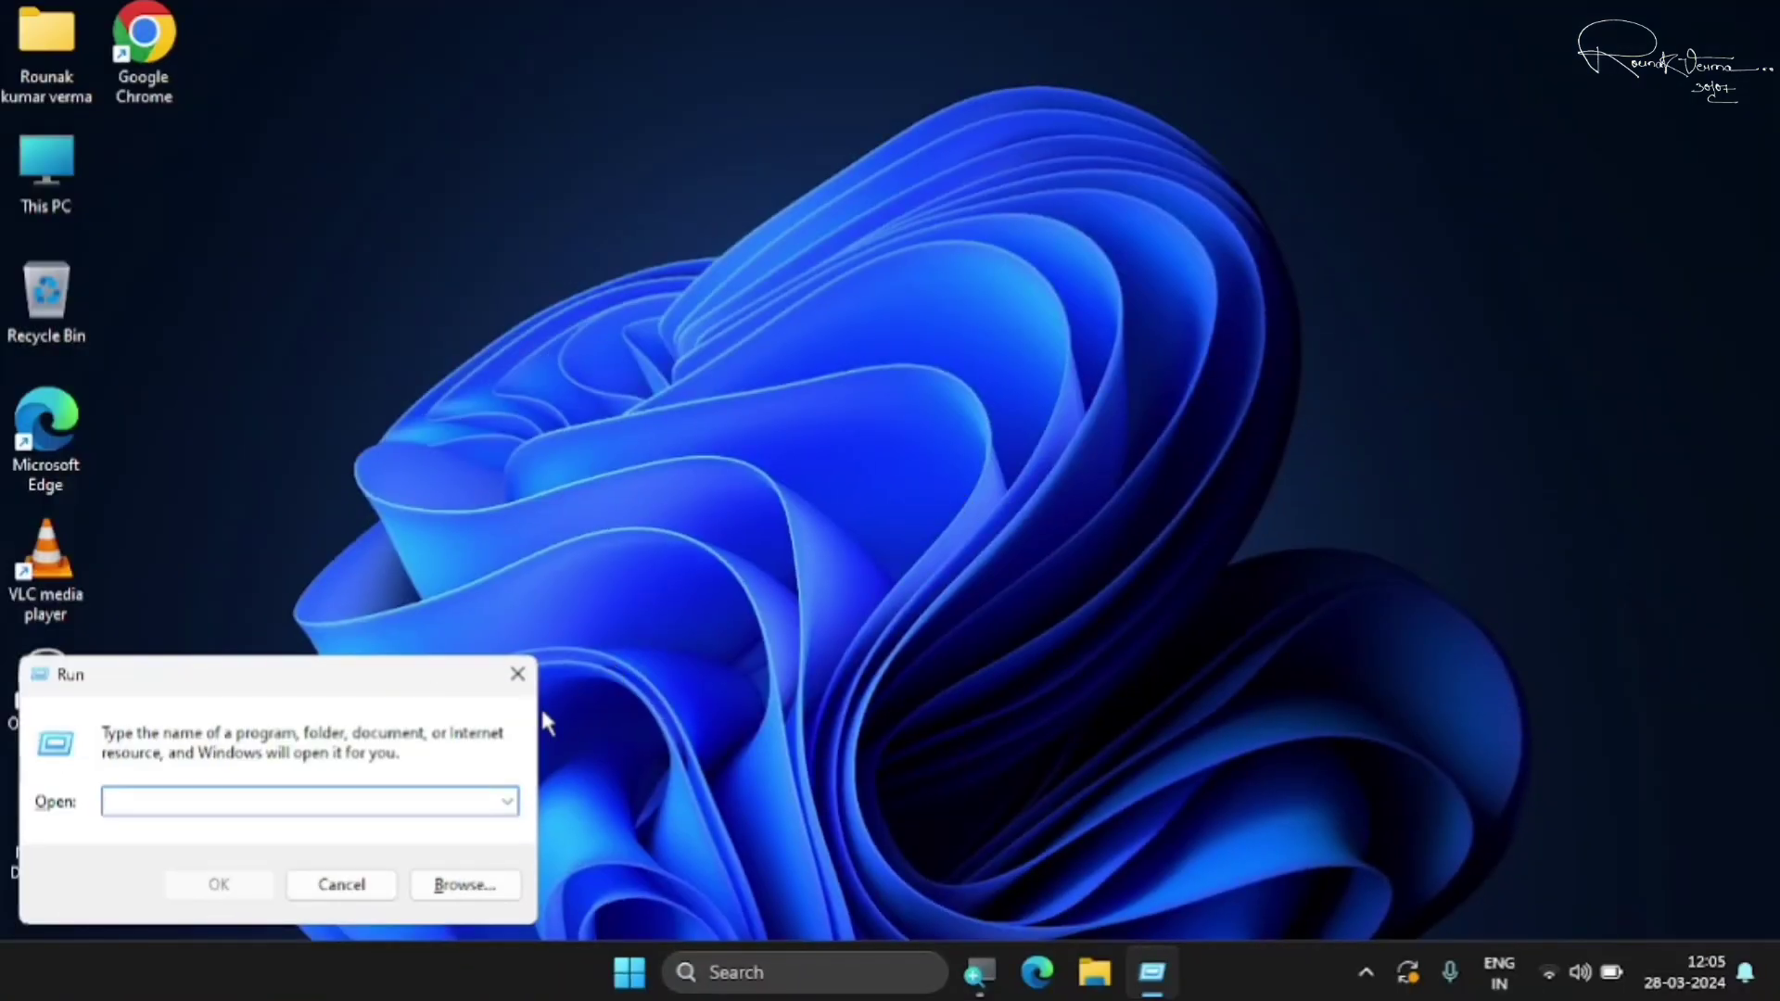
{"action": "left_click_drag", "start_coordinate": [384, 689], "coordinate": [962, 366]}
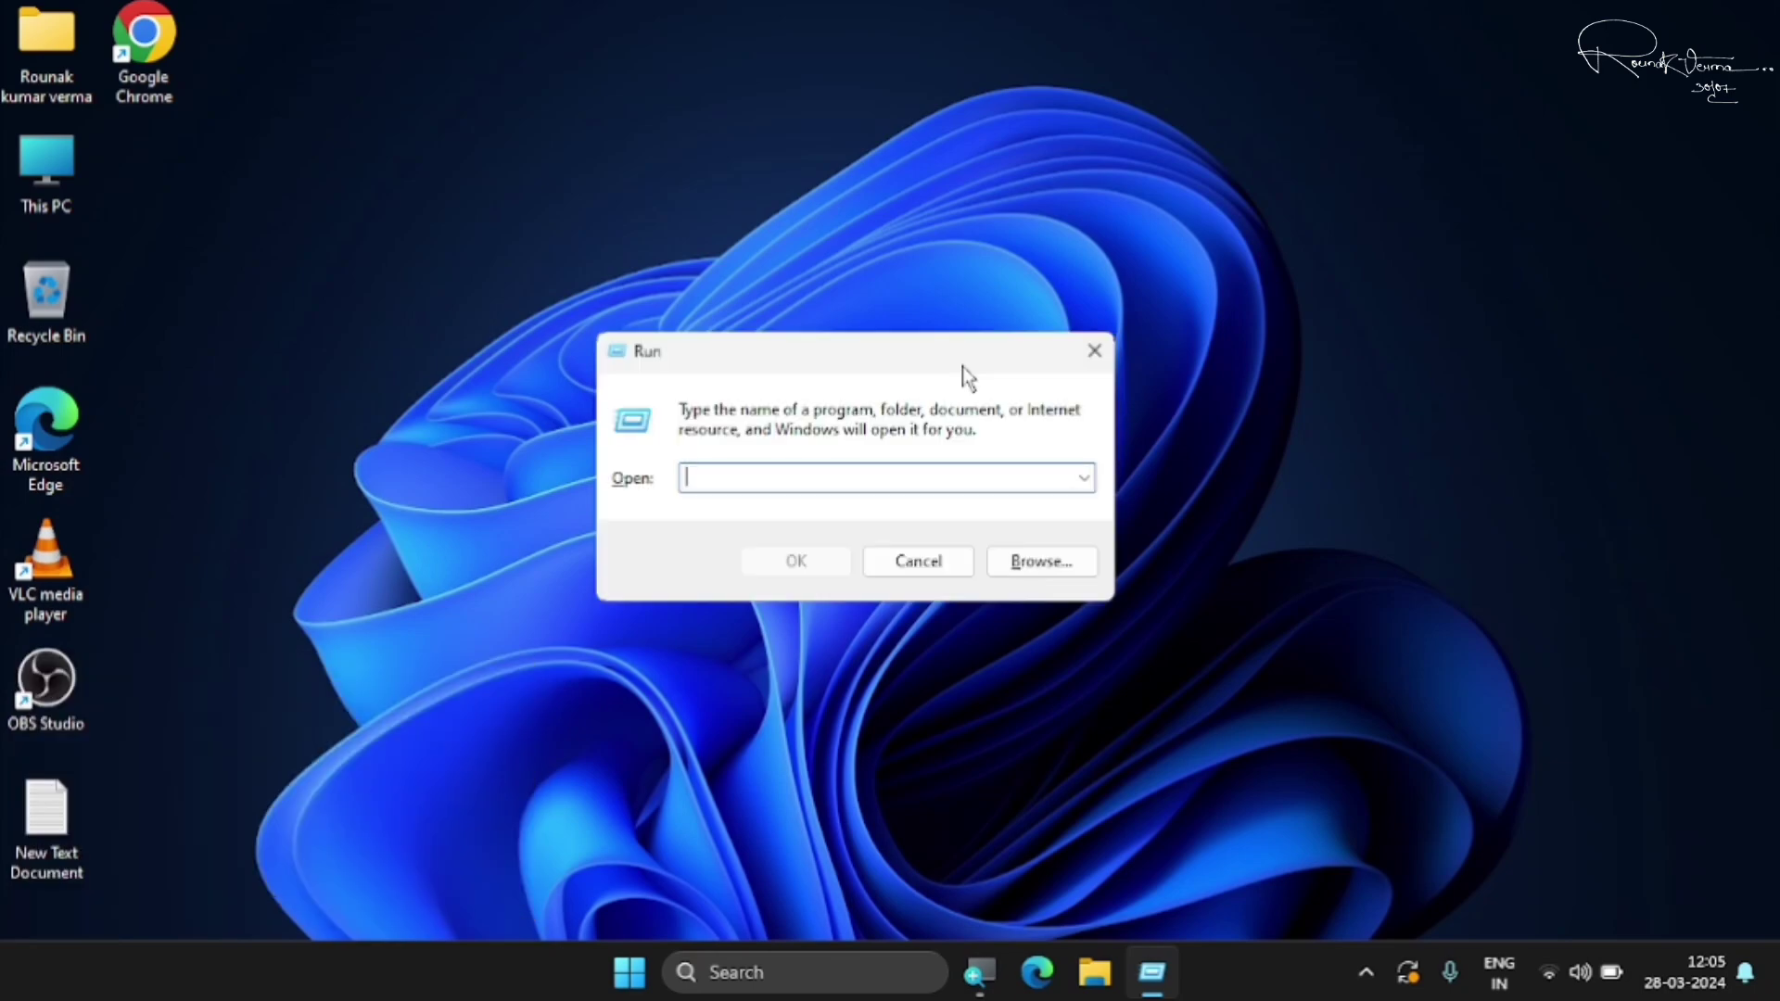
{"action": "left_click", "coordinate": [1094, 354]}
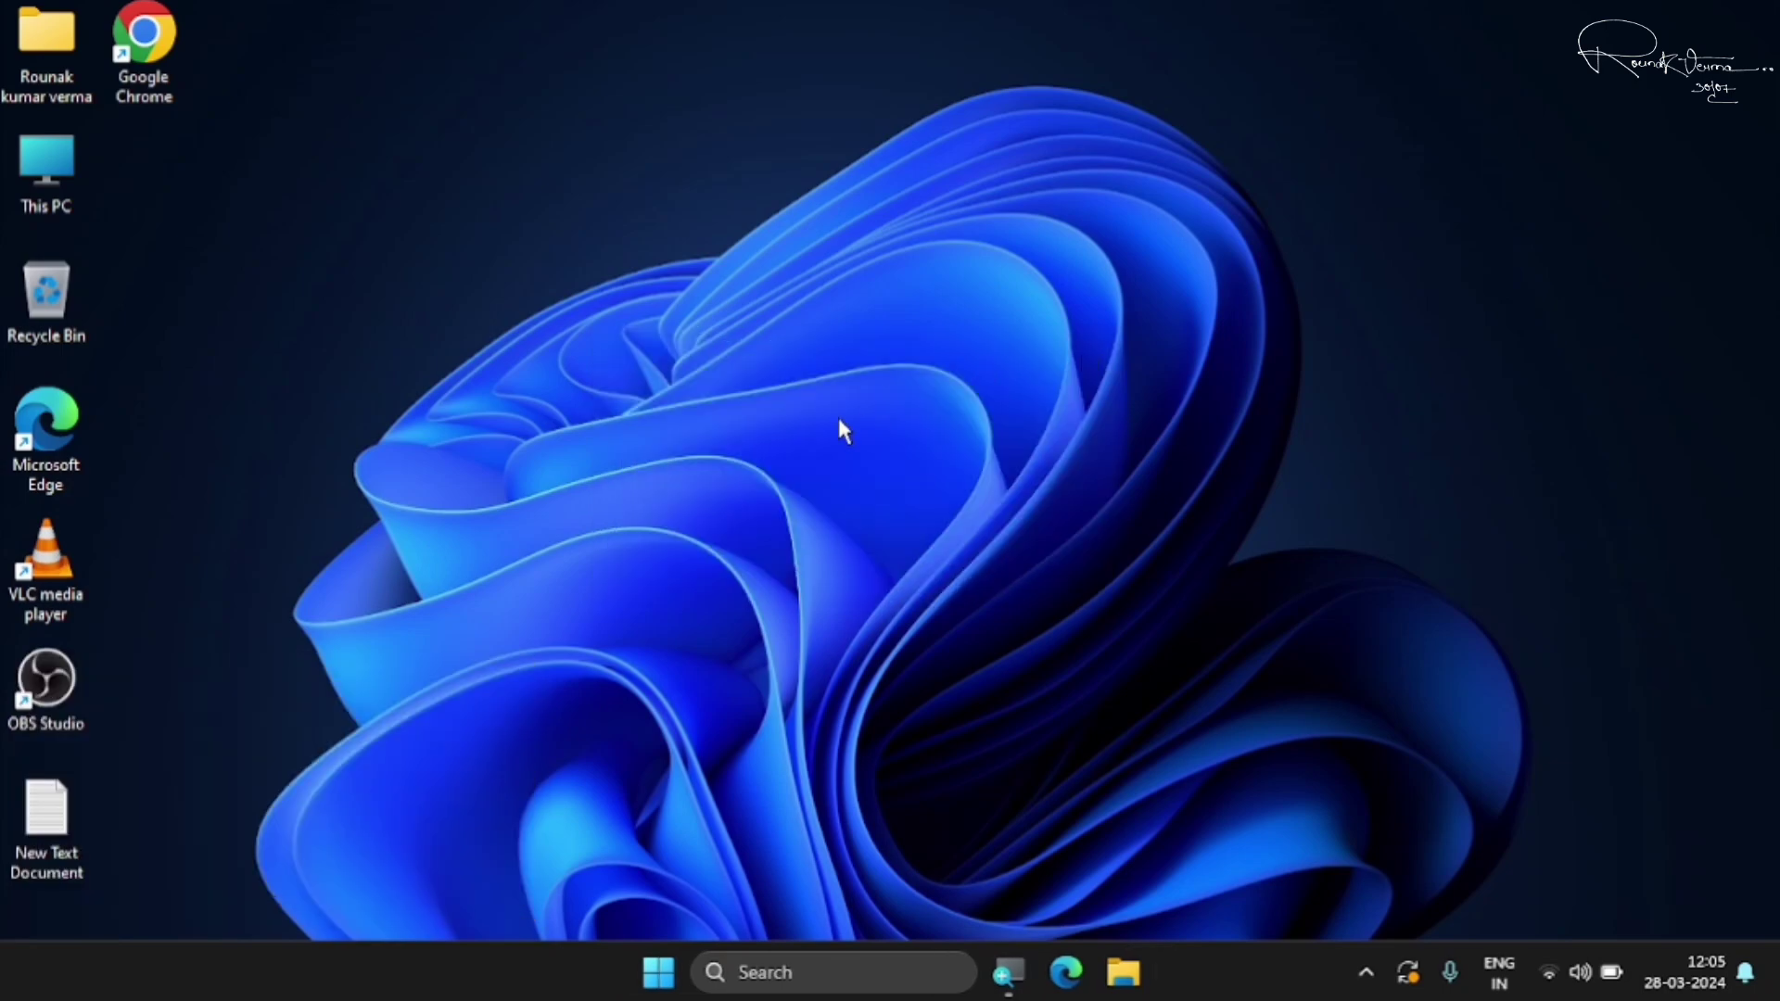
- Launch Programs and Features with the Run command appwiz.cpl, select VLC media player in the program list, and close the window
{"action": "key", "text": "super+r"}
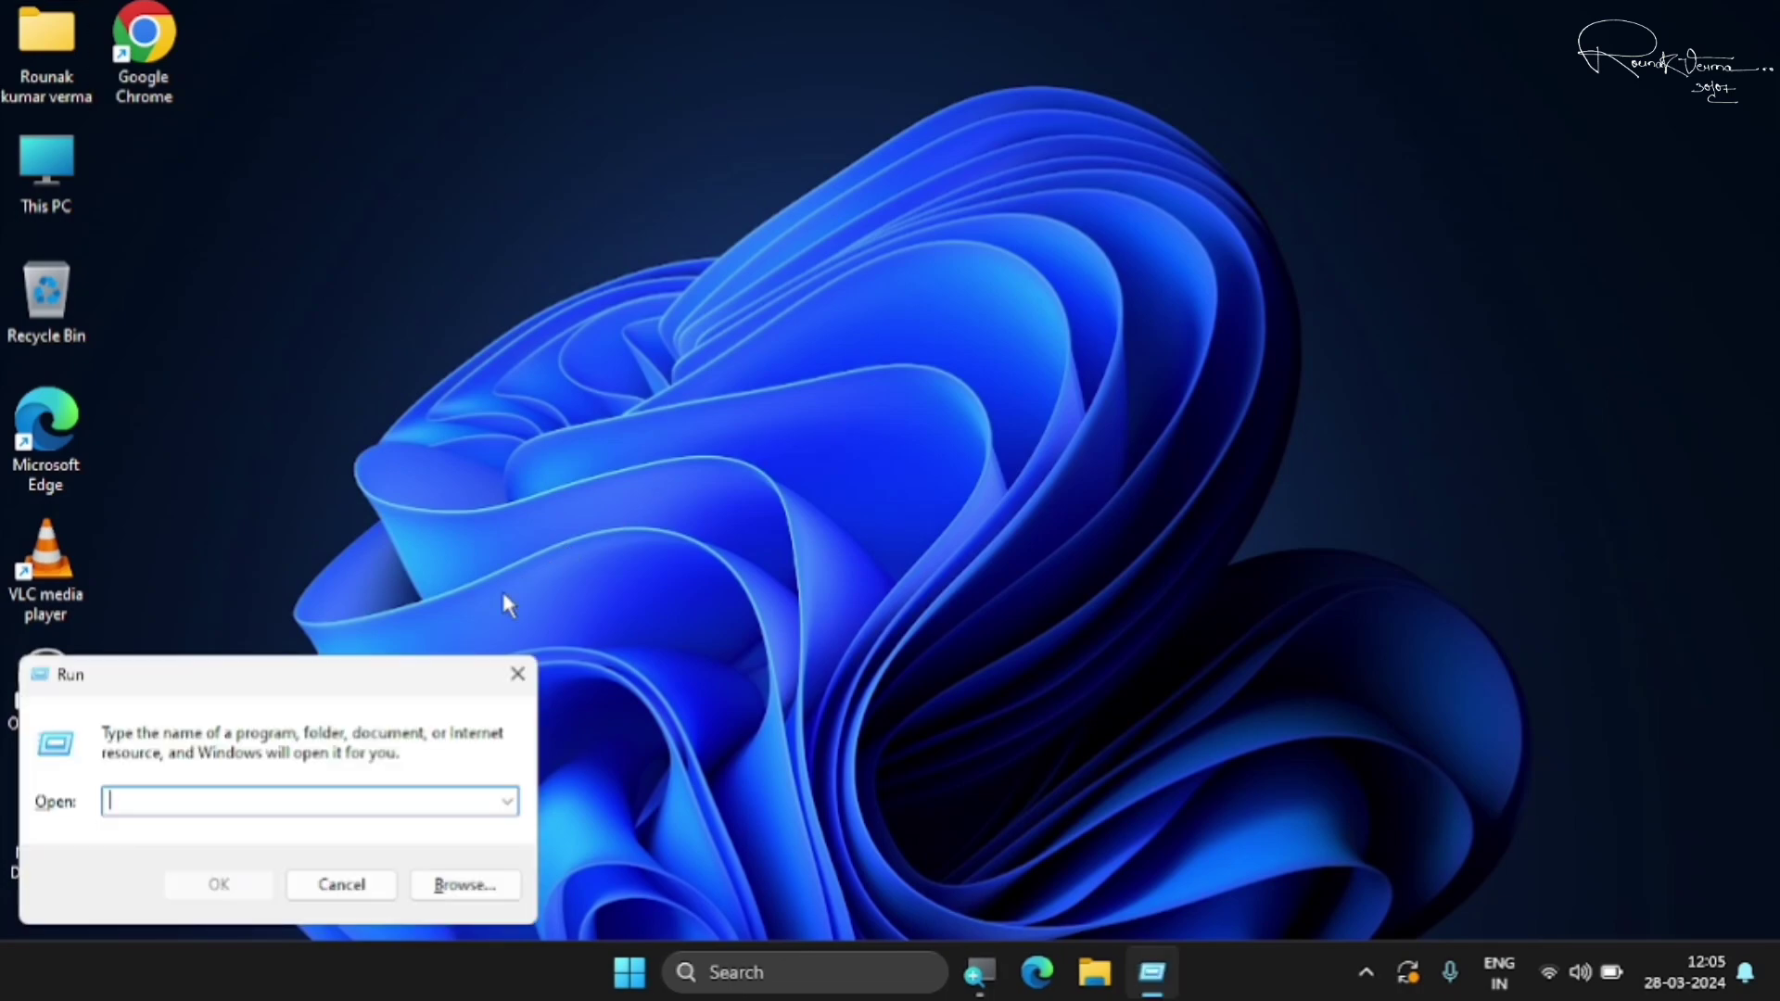
{"action": "left_click_drag", "start_coordinate": [317, 683], "coordinate": [931, 364]}
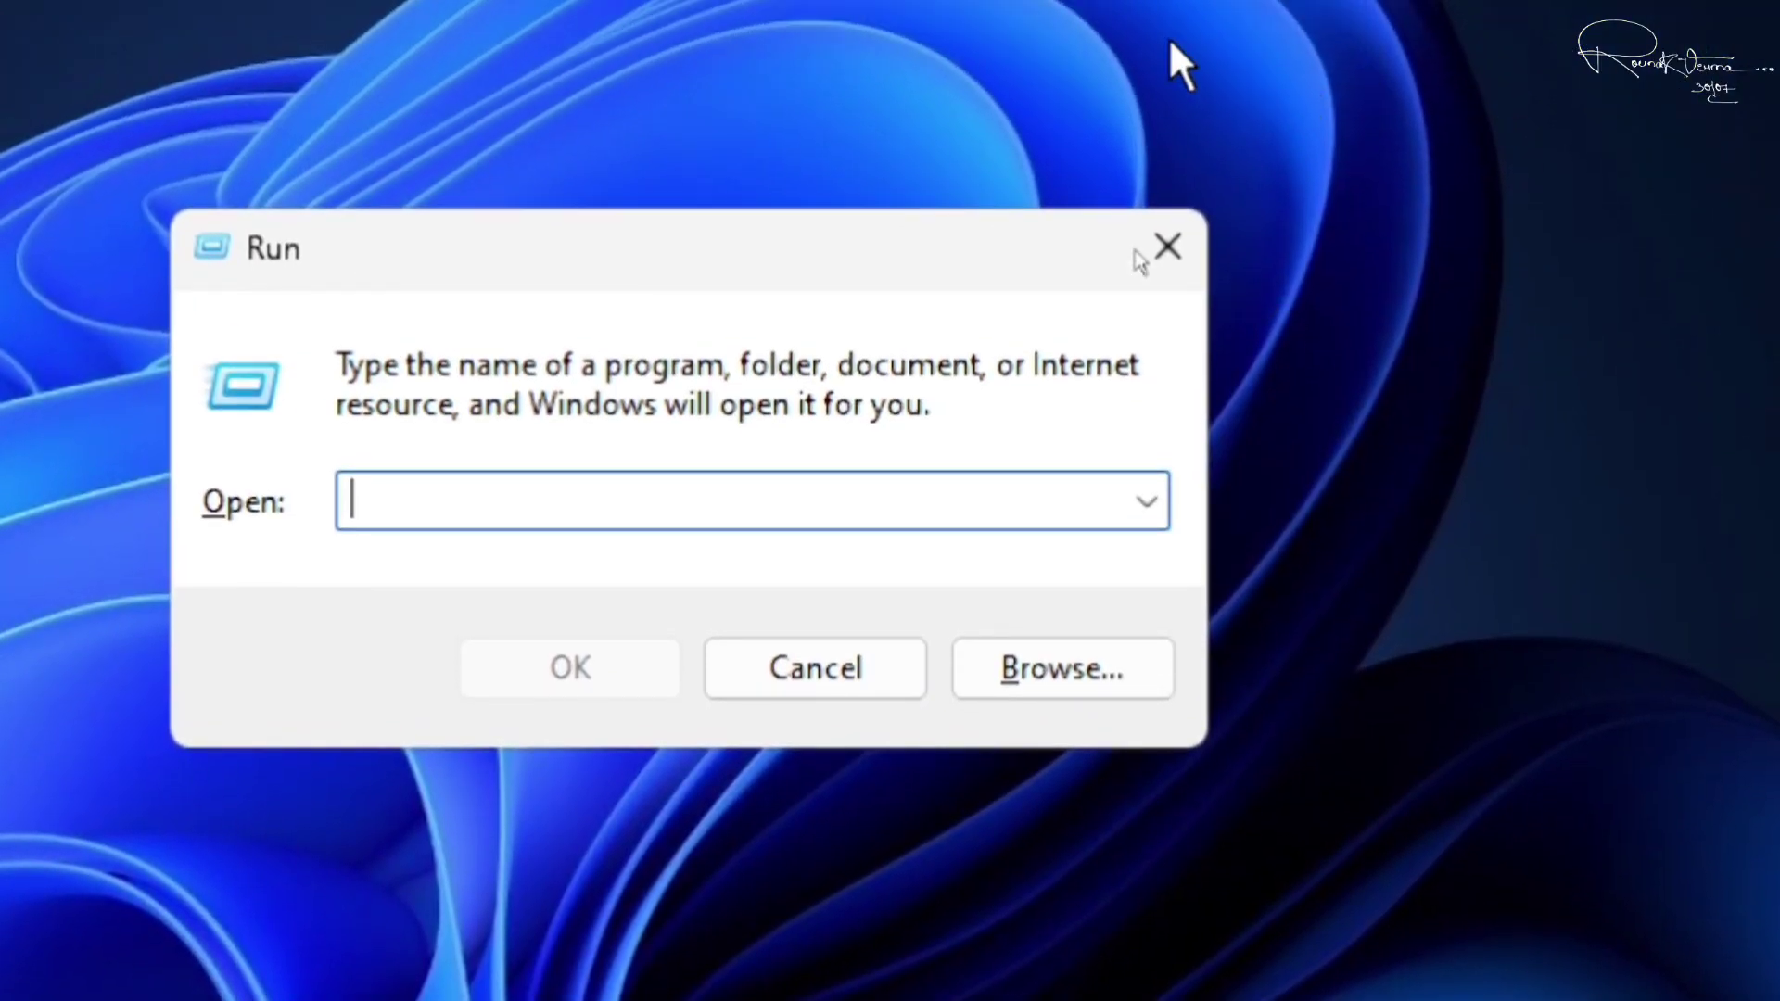
{"action": "type", "text": "a"}
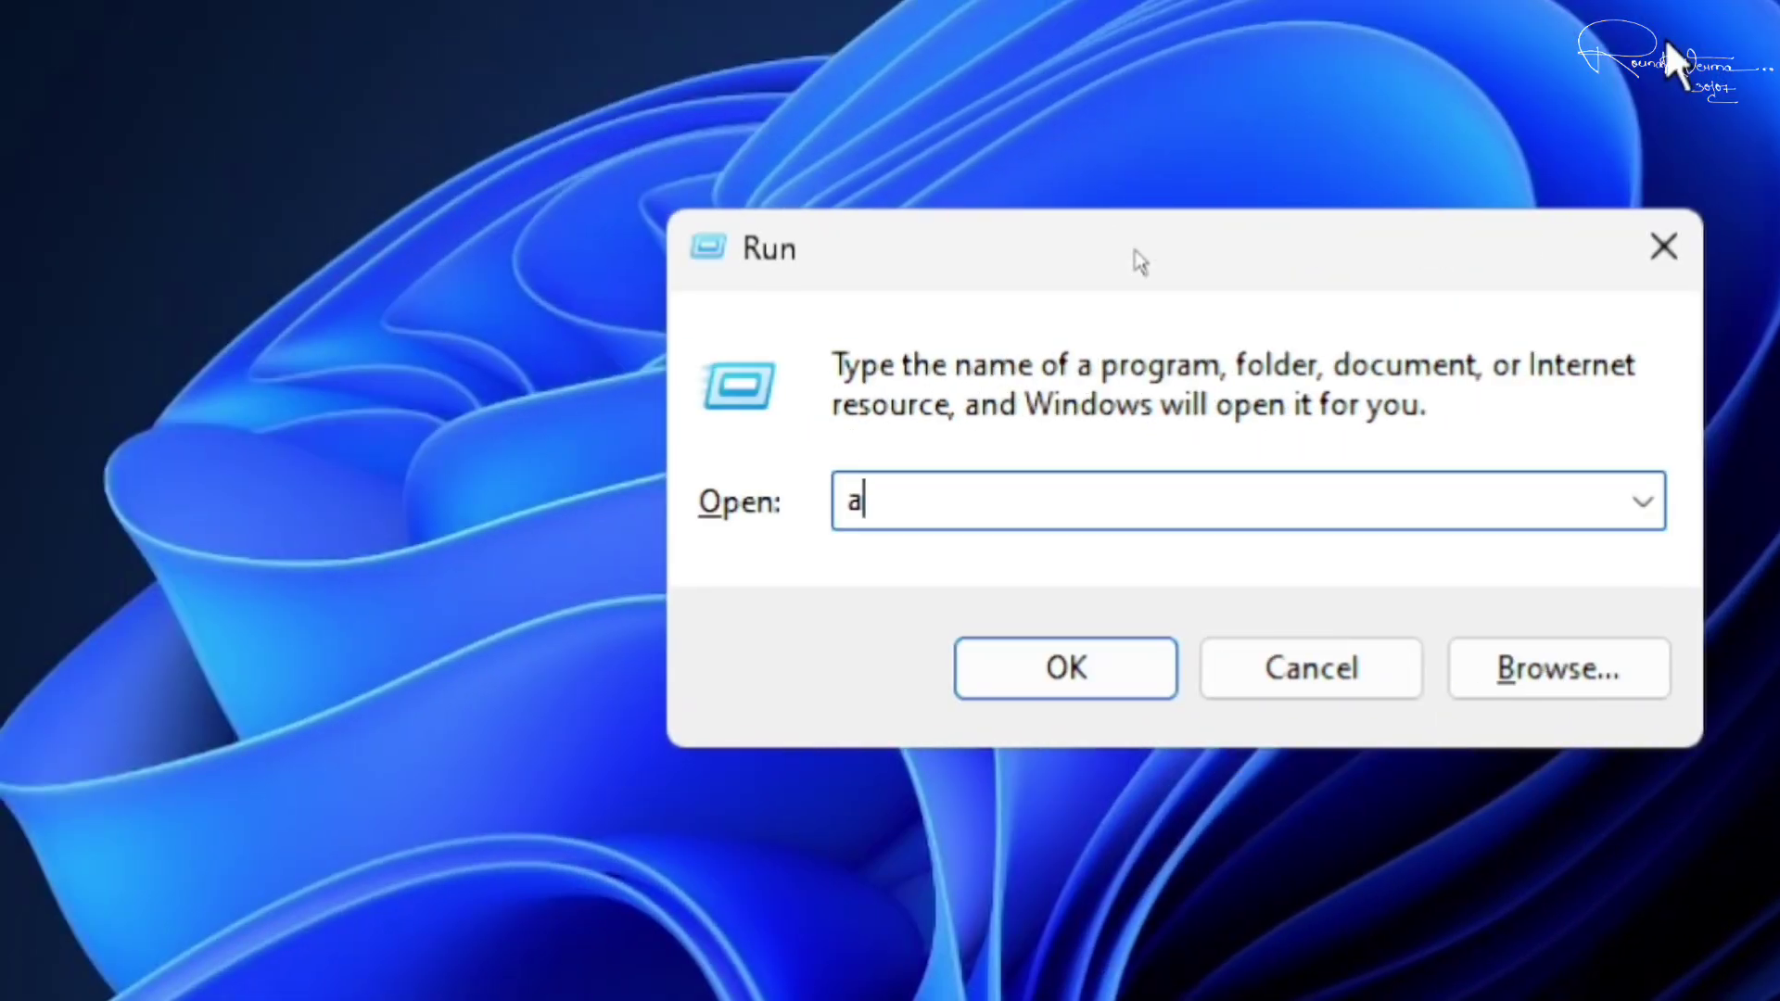
{"action": "type", "text": "ppwin"}
{"action": "key", "text": "BackSpace"}
{"action": "type", "text": "z"}
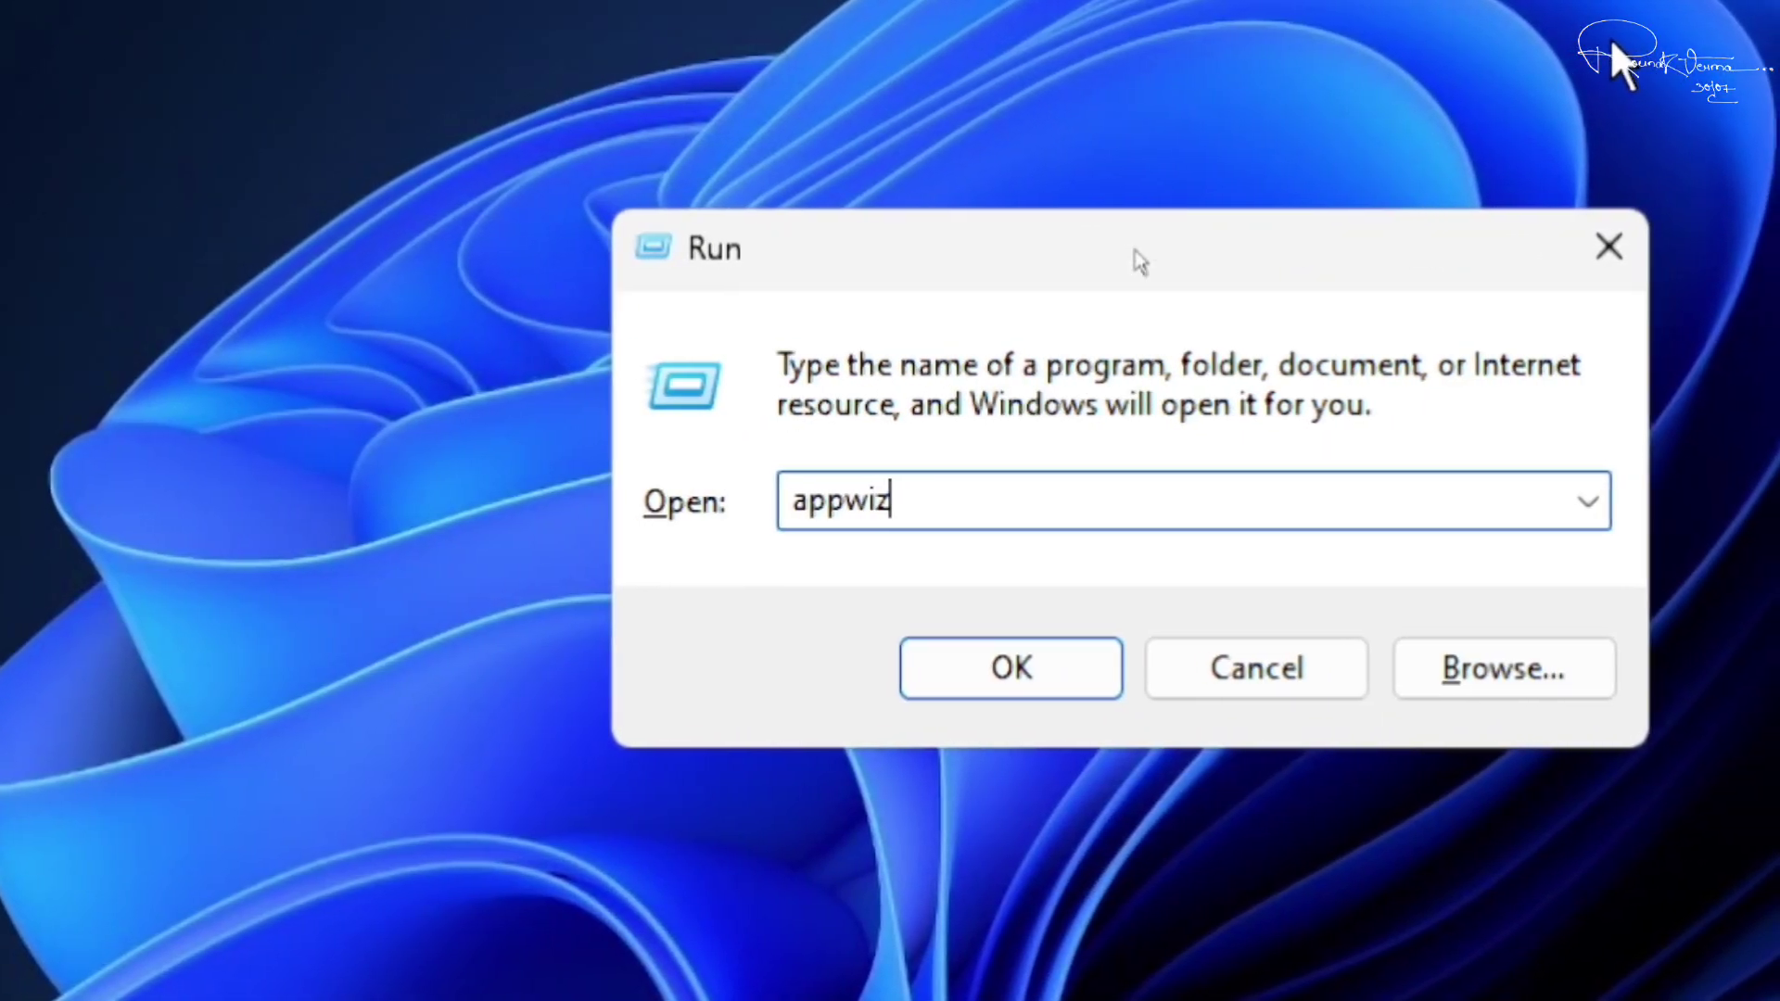
{"action": "type", "text": ".cpl"}
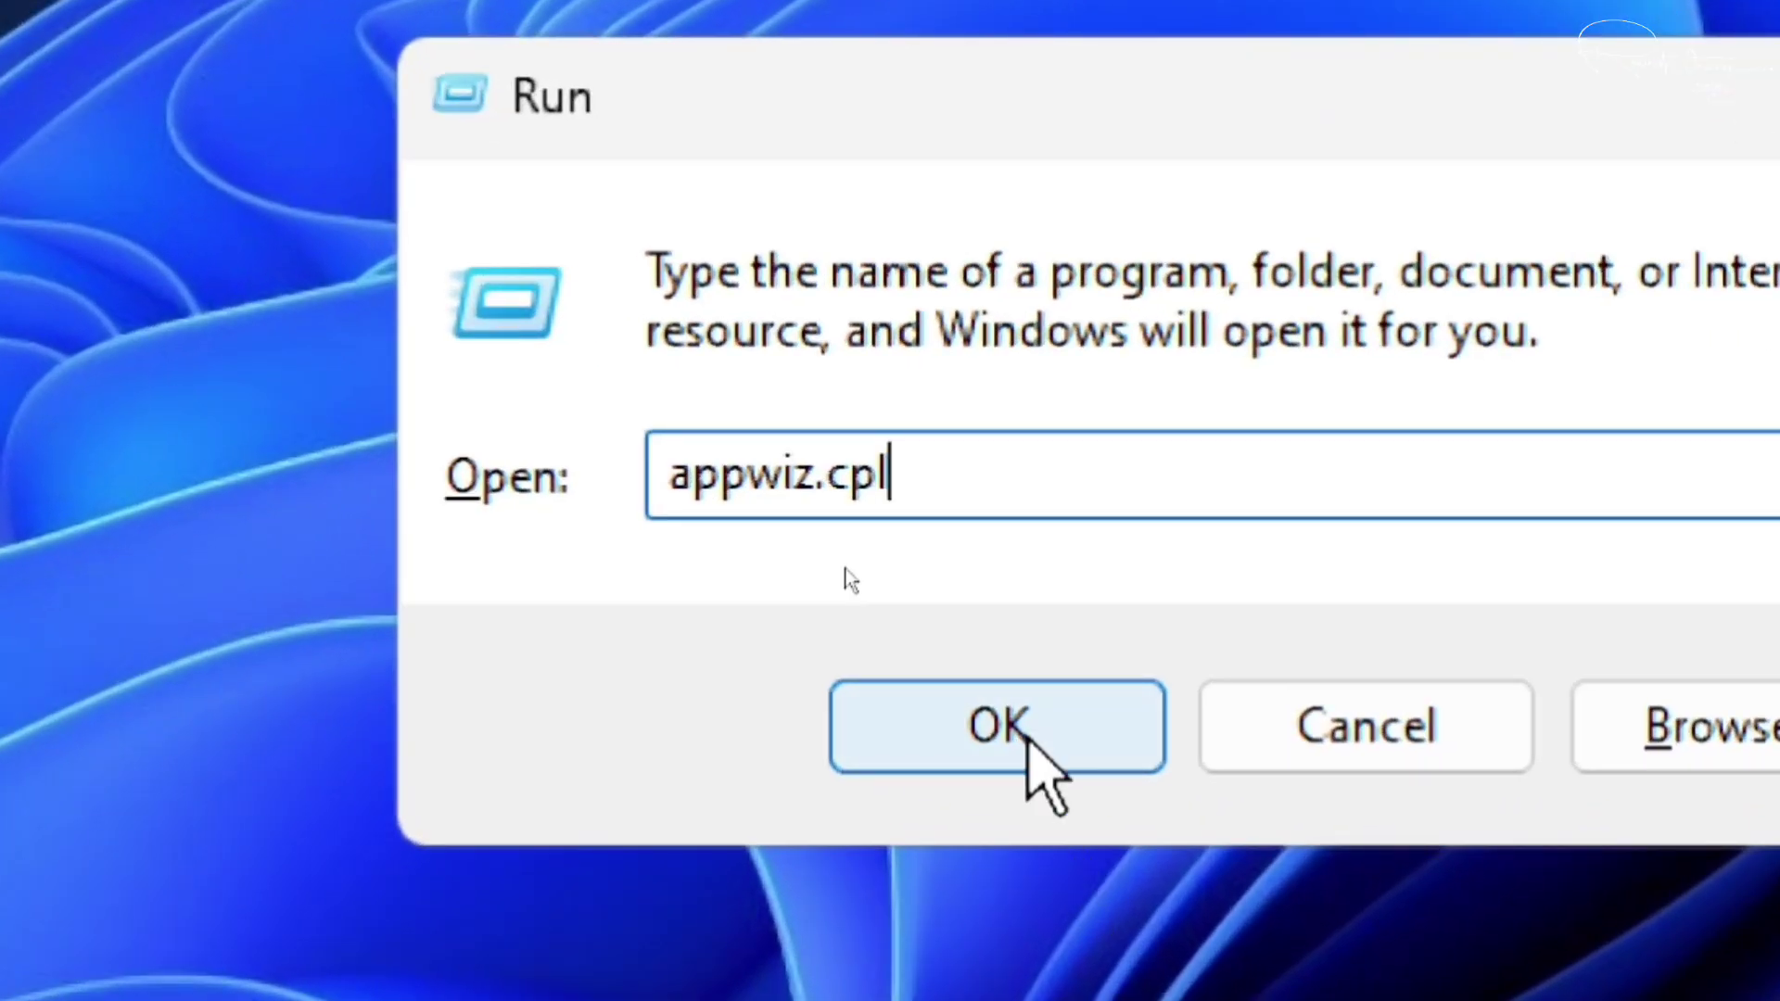
{"action": "left_click", "coordinate": [1029, 737]}
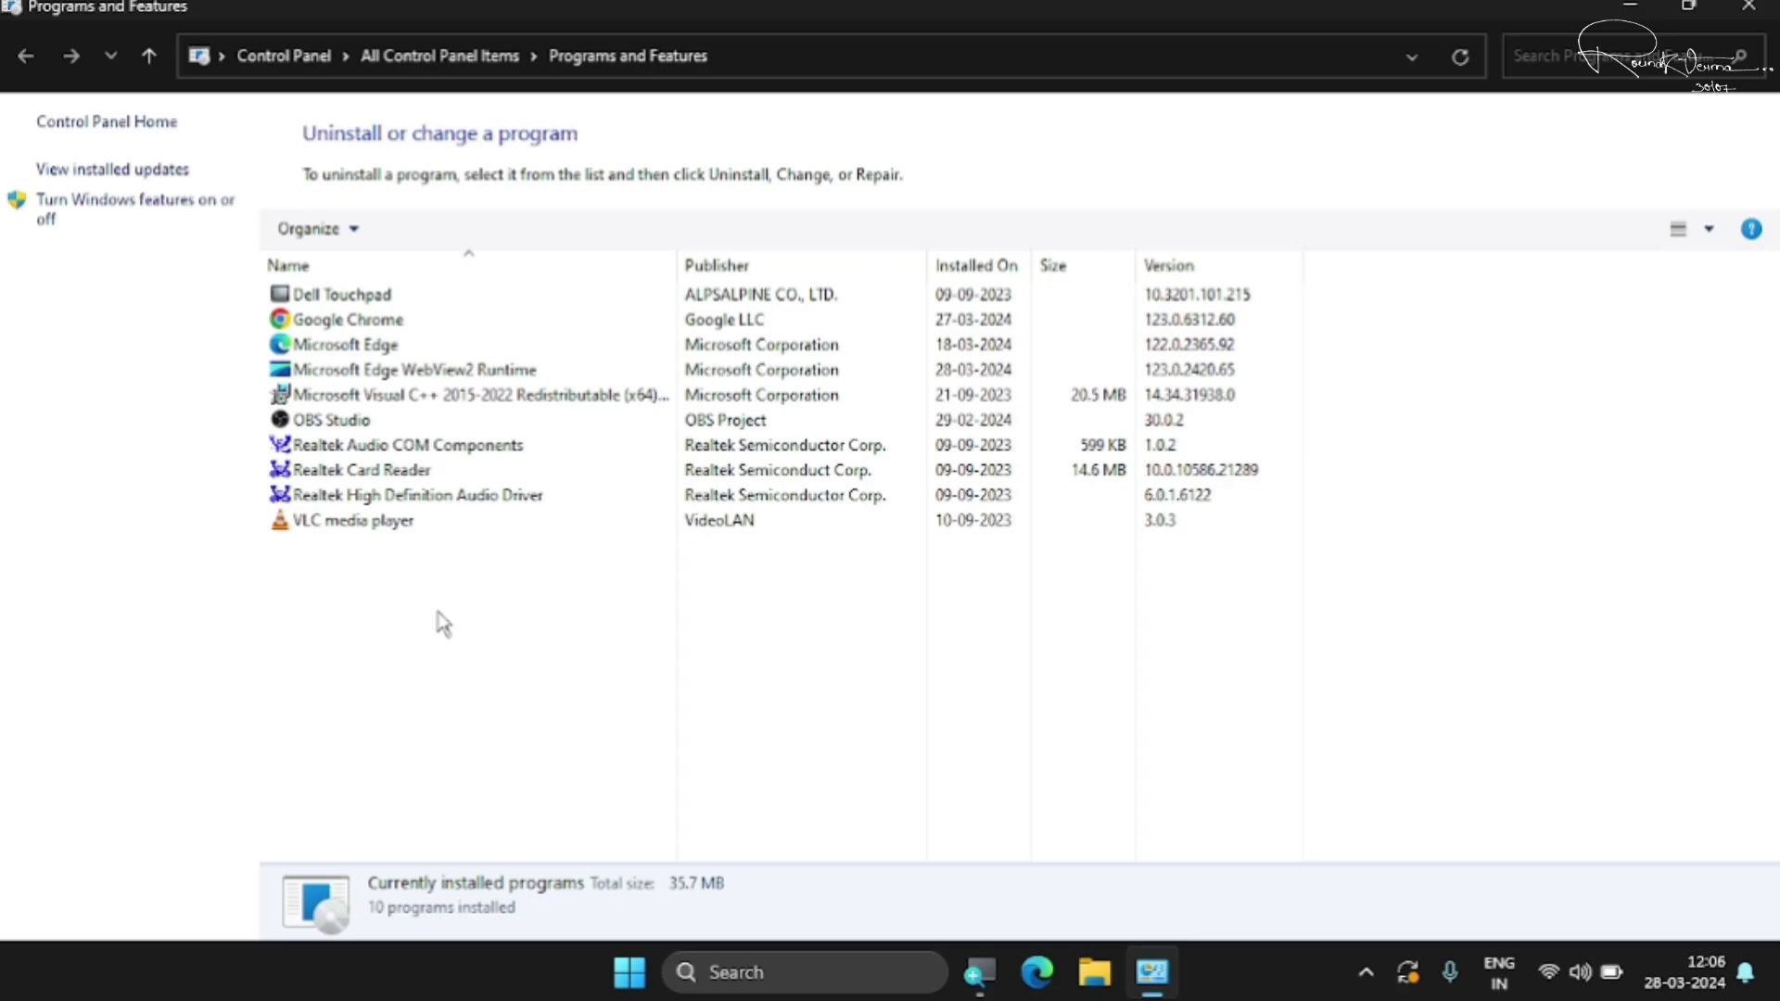
{"action": "left_click", "coordinate": [353, 525]}
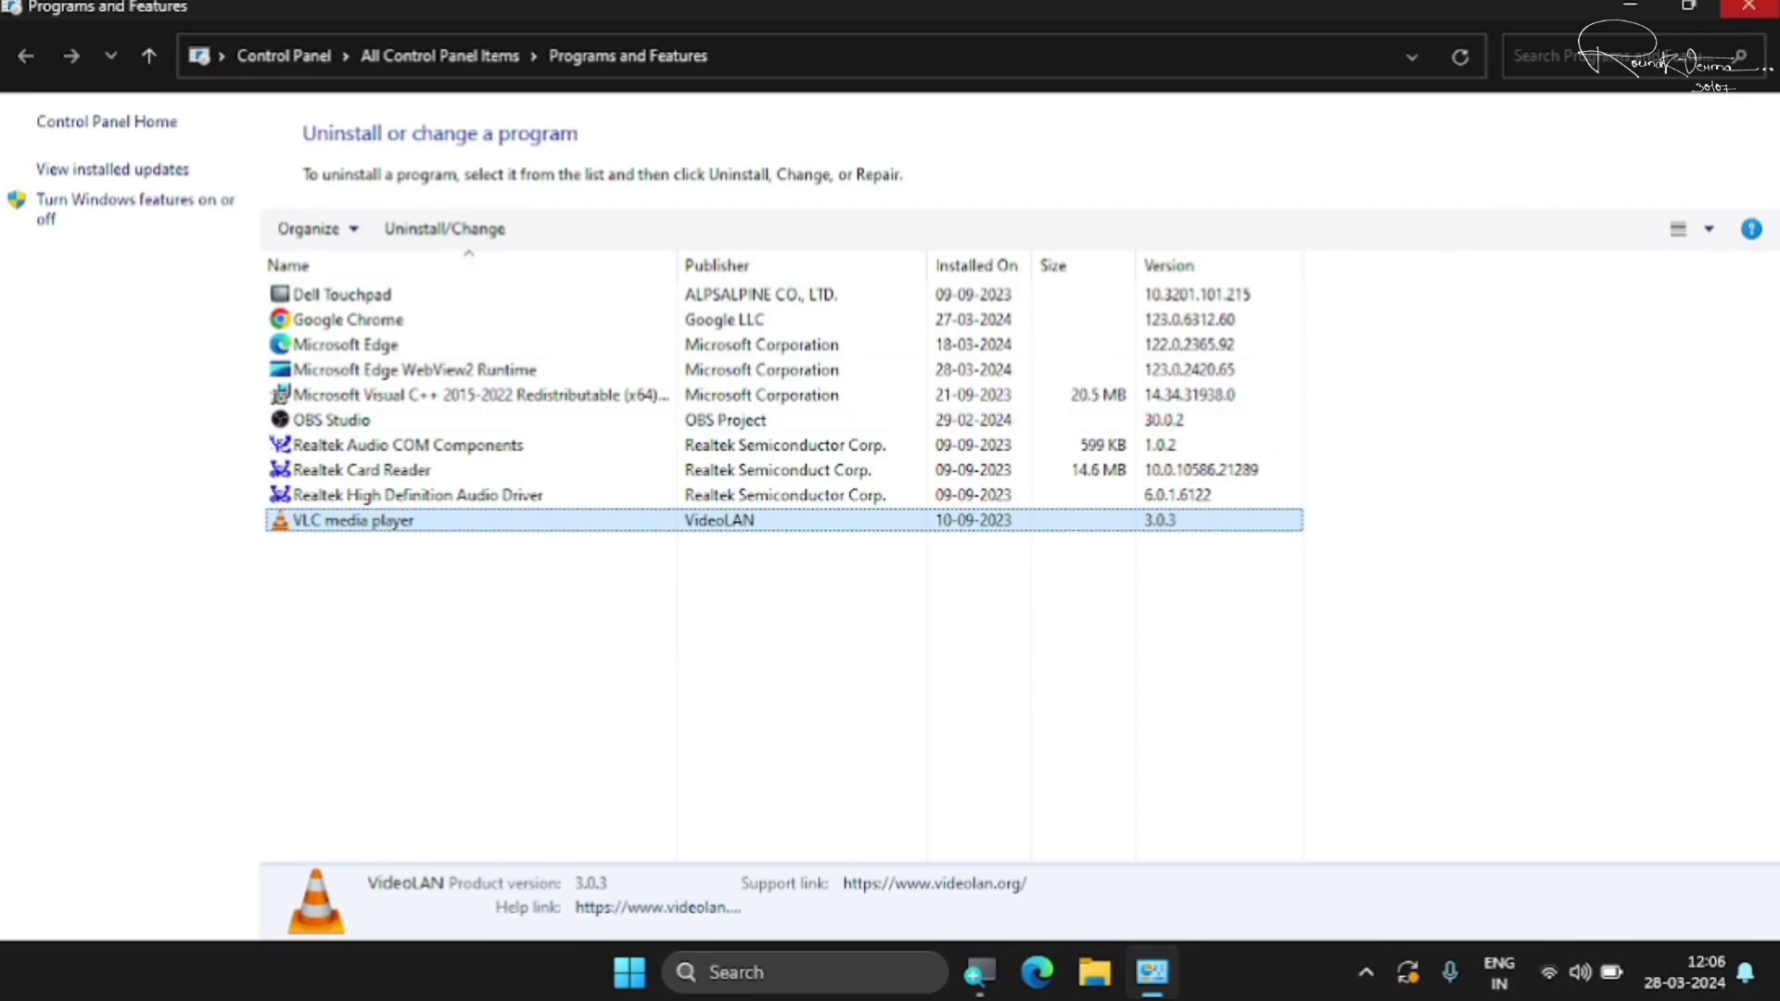
{"action": "left_click", "coordinate": [1748, 6]}
- Launch the Date and Time dialog with the Run command timedate.cpl and move it to the middle of the desktop
{"action": "key", "text": "super+r"}
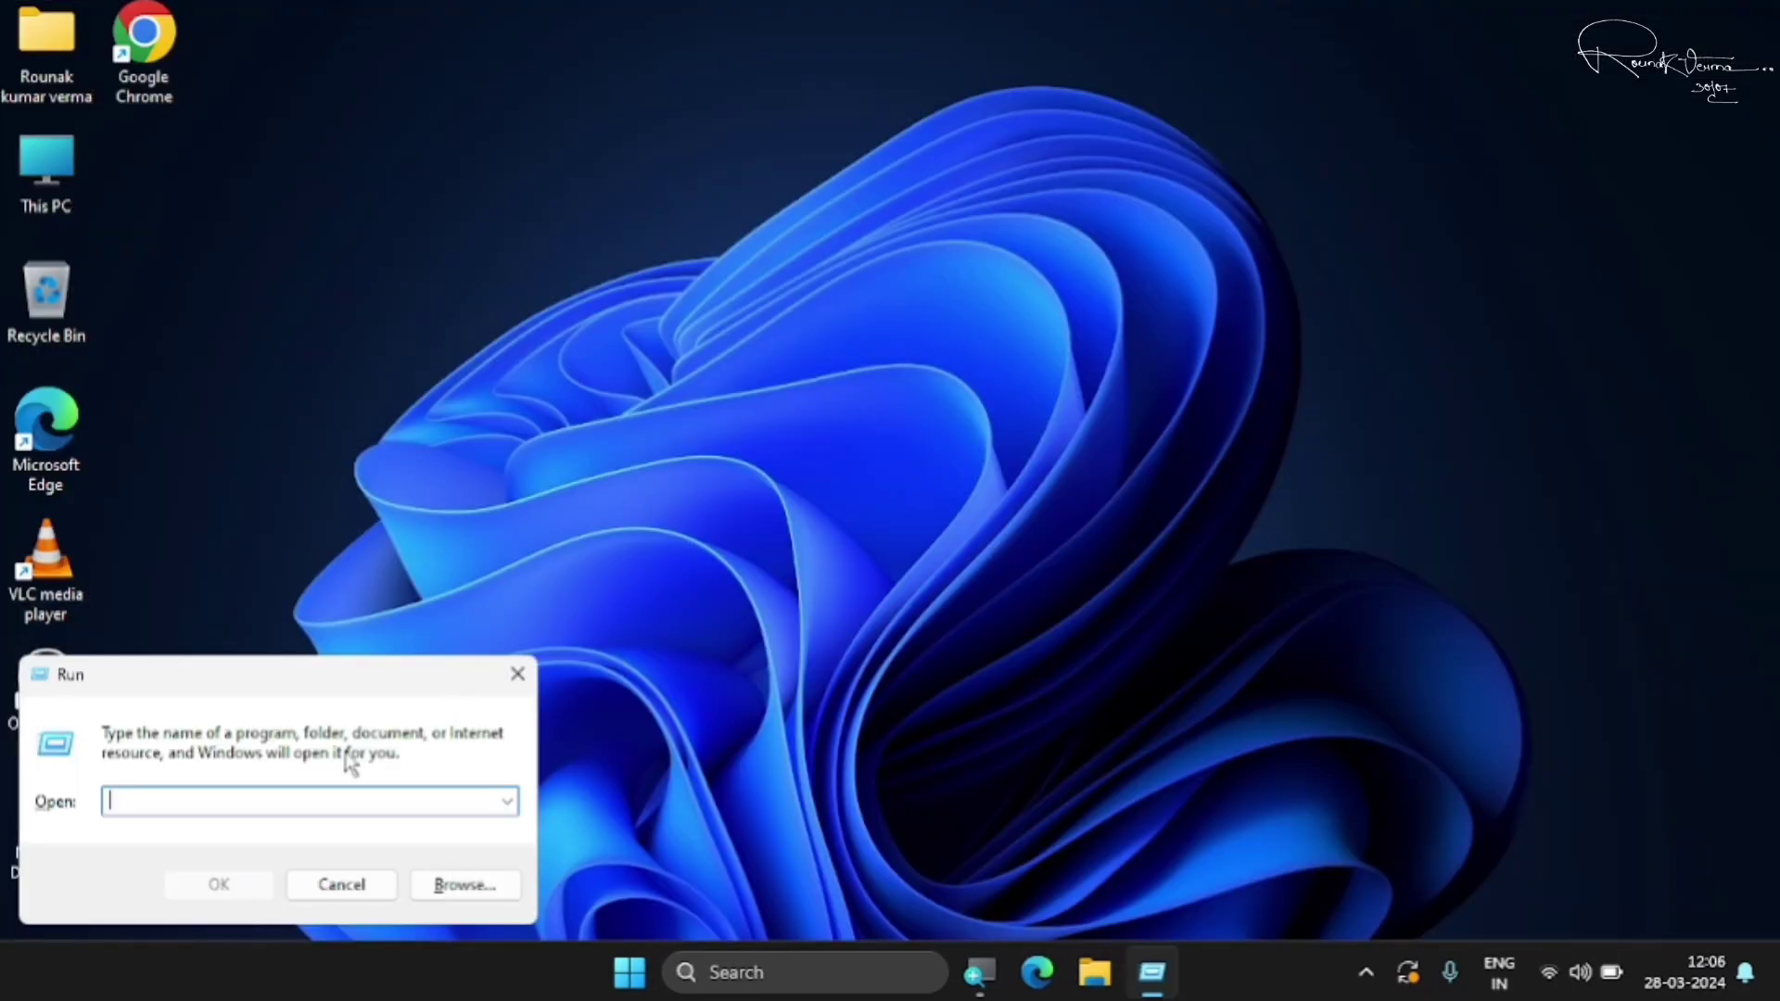
{"action": "left_click_drag", "start_coordinate": [758, 405], "coordinate": [846, 370]}
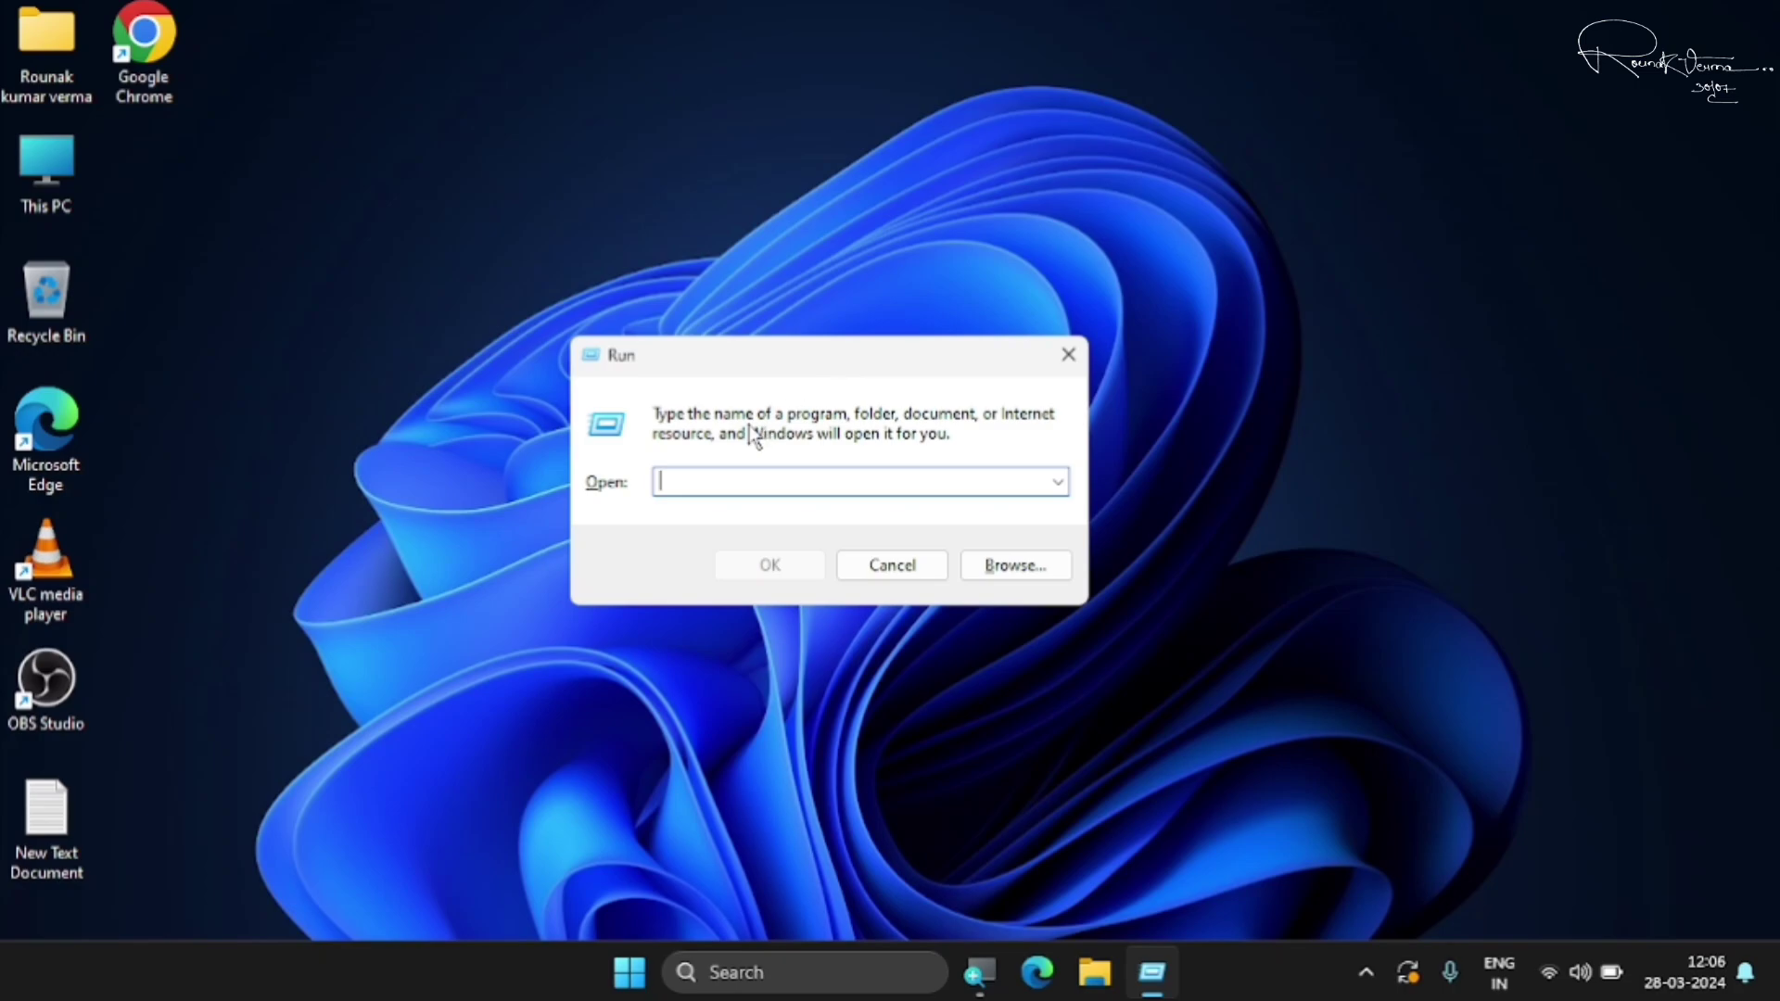
{"action": "type", "text": "timed"}
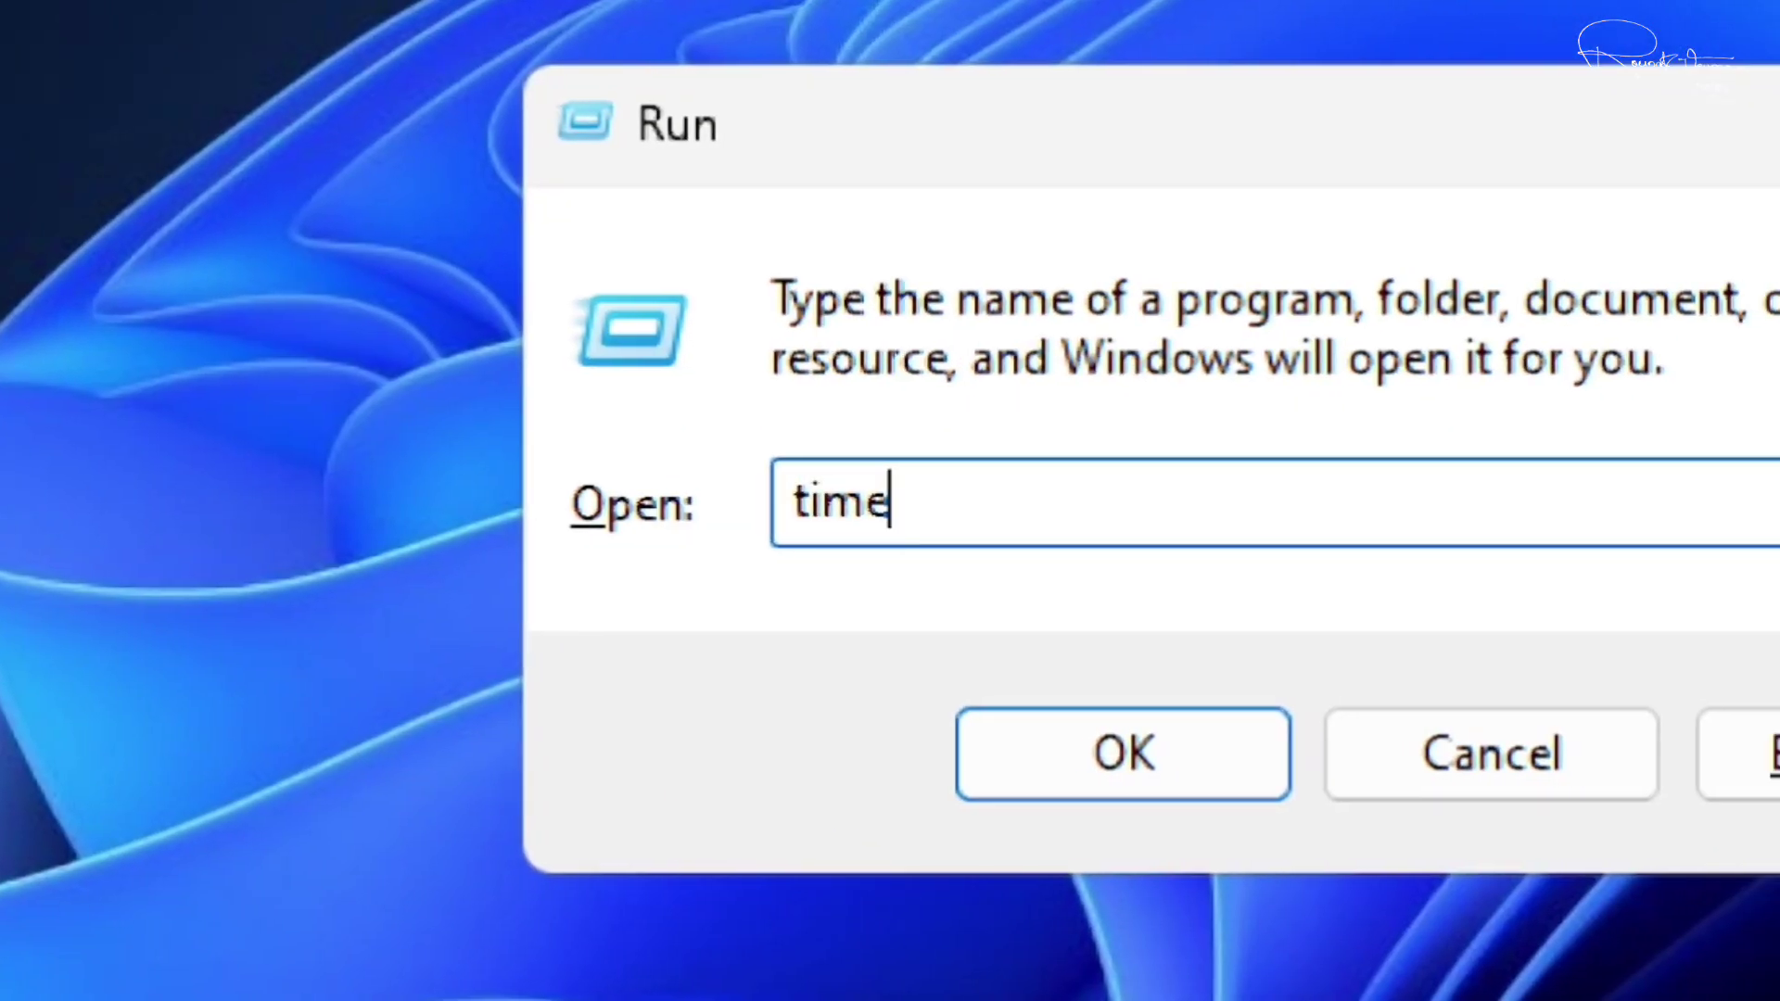
{"action": "type", "text": "ate.cpl"}
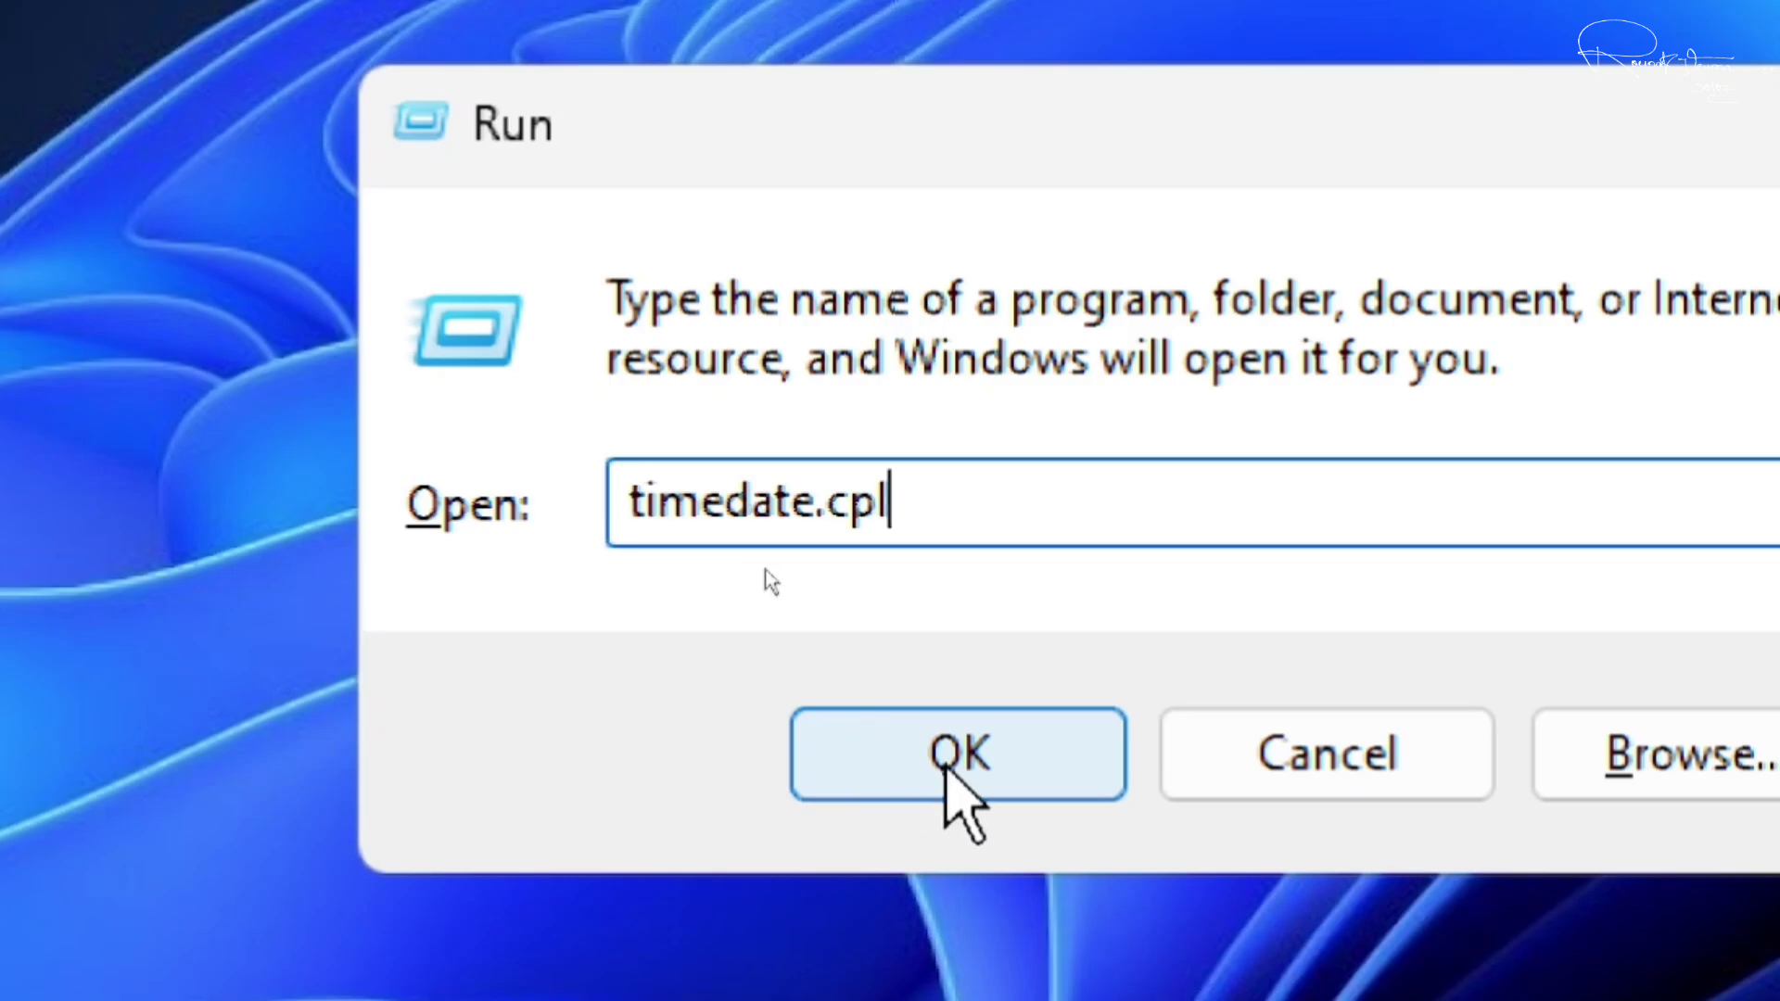
{"action": "left_click", "coordinate": [954, 792]}
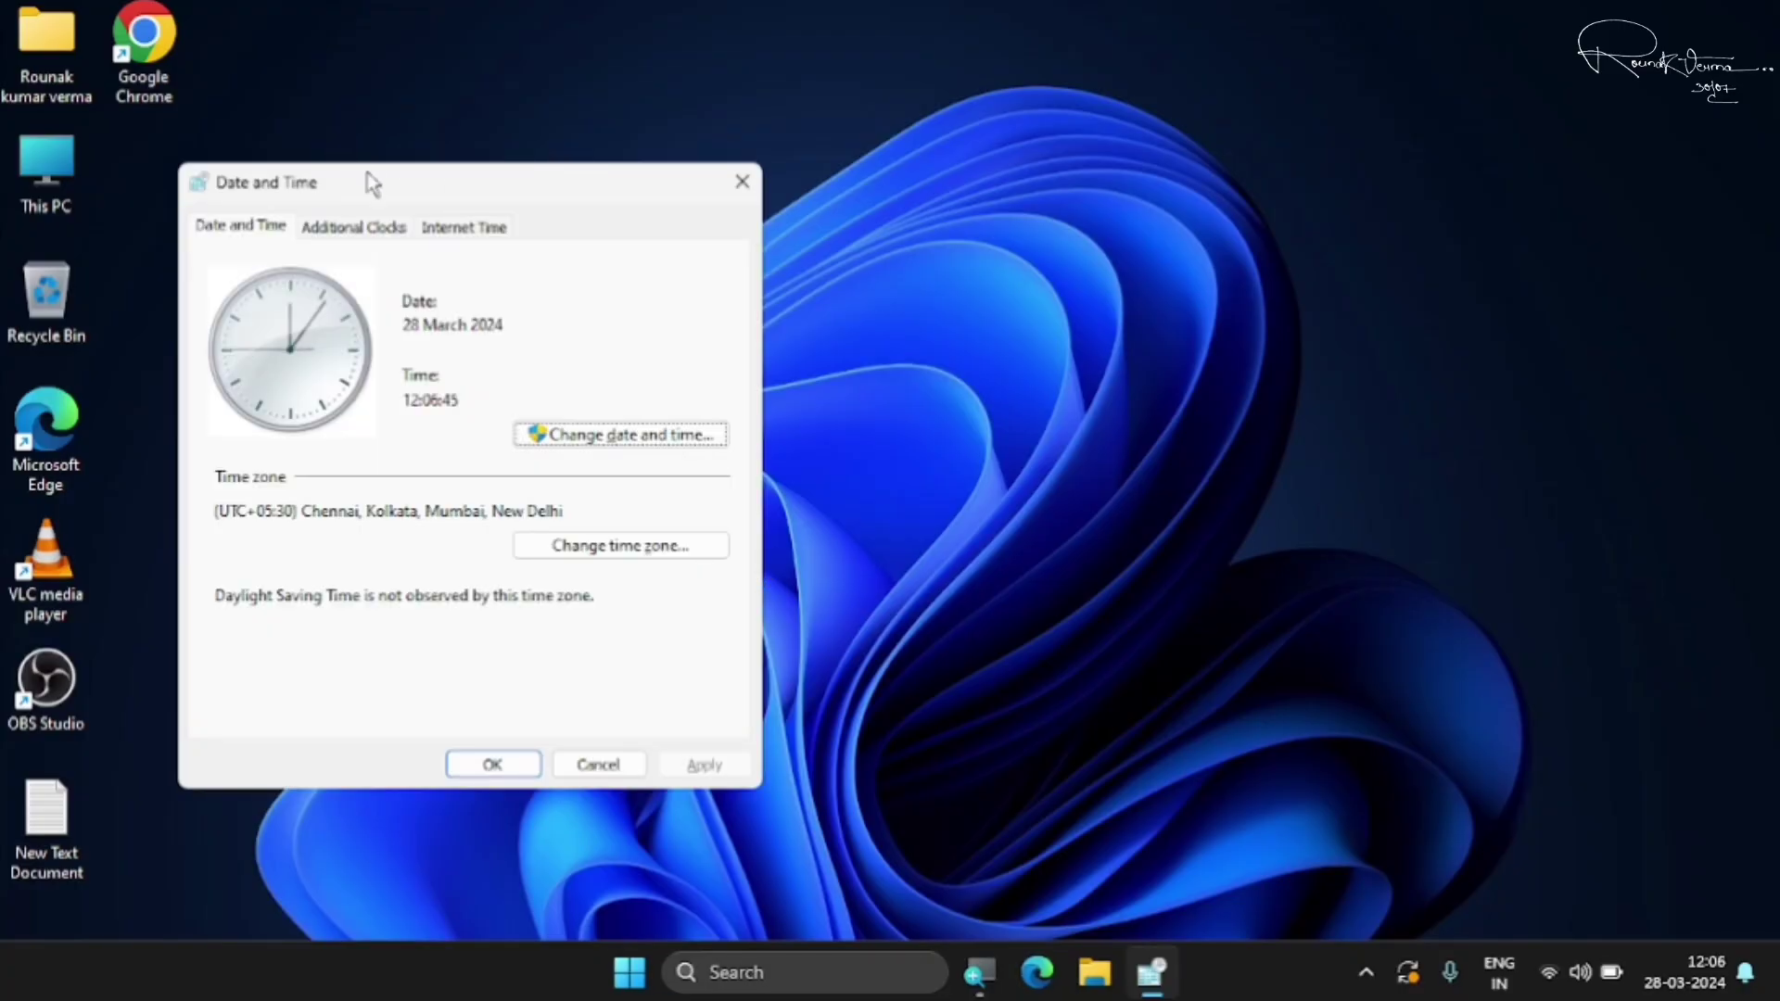
{"action": "left_click_drag", "start_coordinate": [366, 184], "coordinate": [821, 218]}
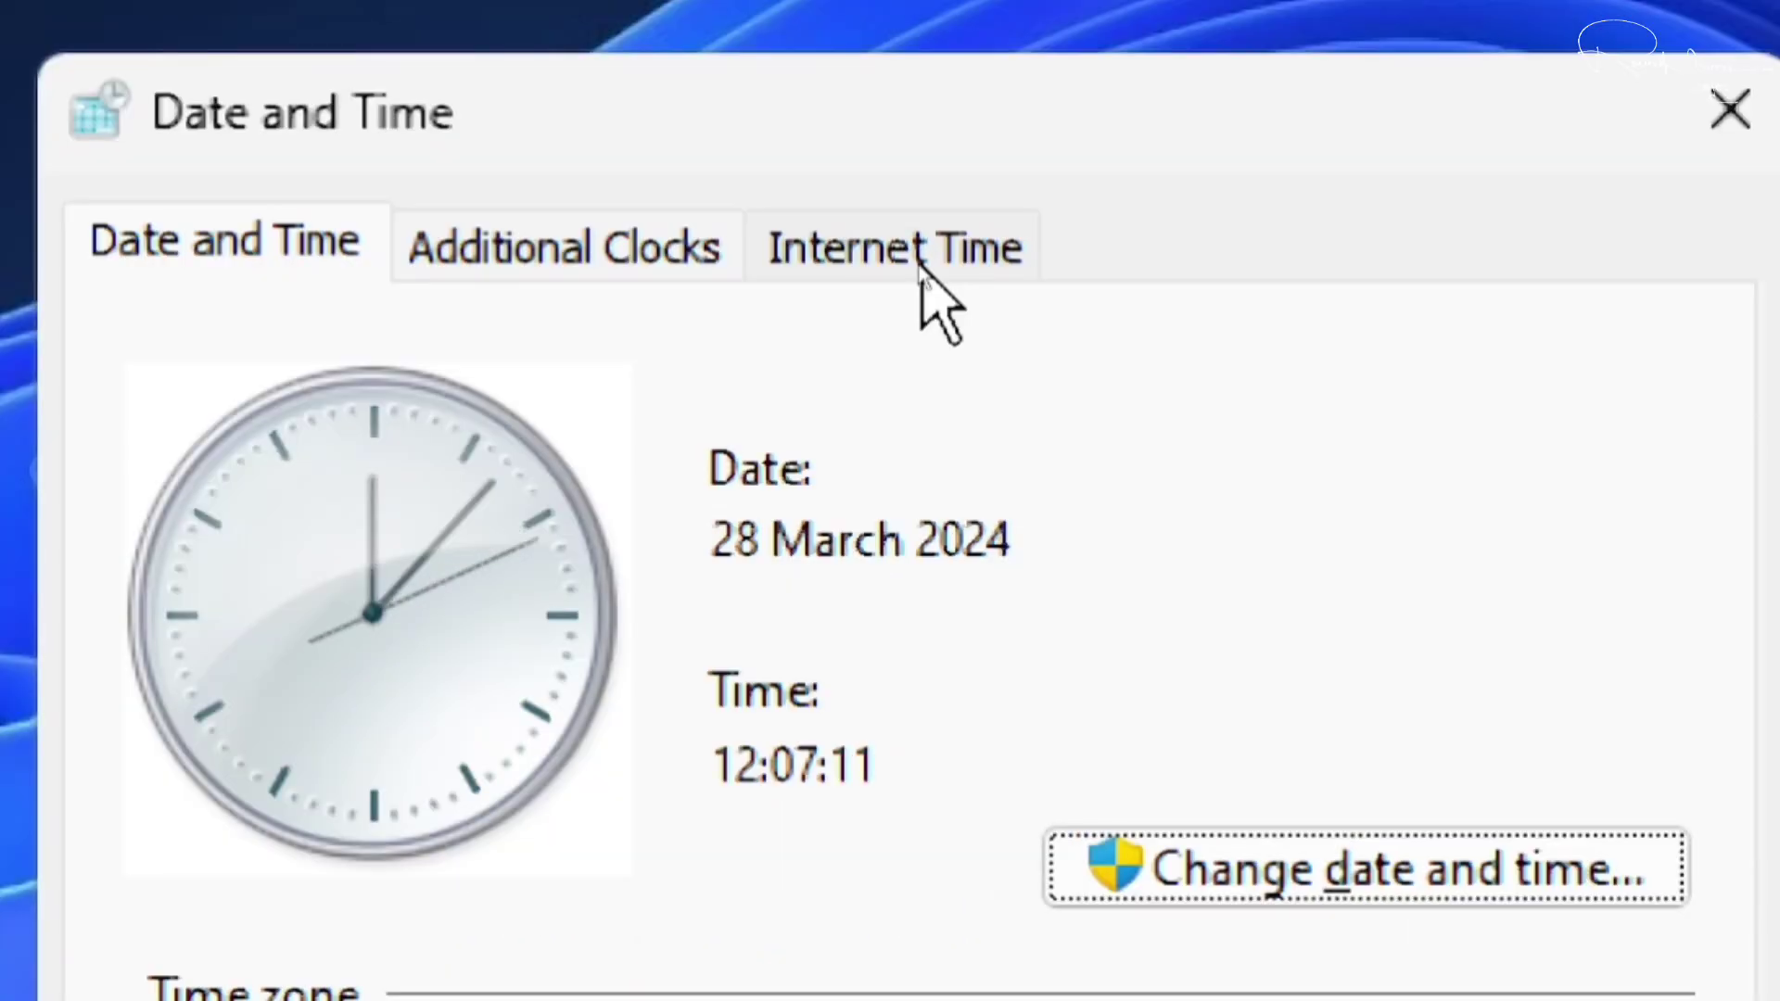
- Review the Internet time synchronization settings and leave the Date and Time dialog without changes
{"action": "left_click", "coordinate": [904, 264]}
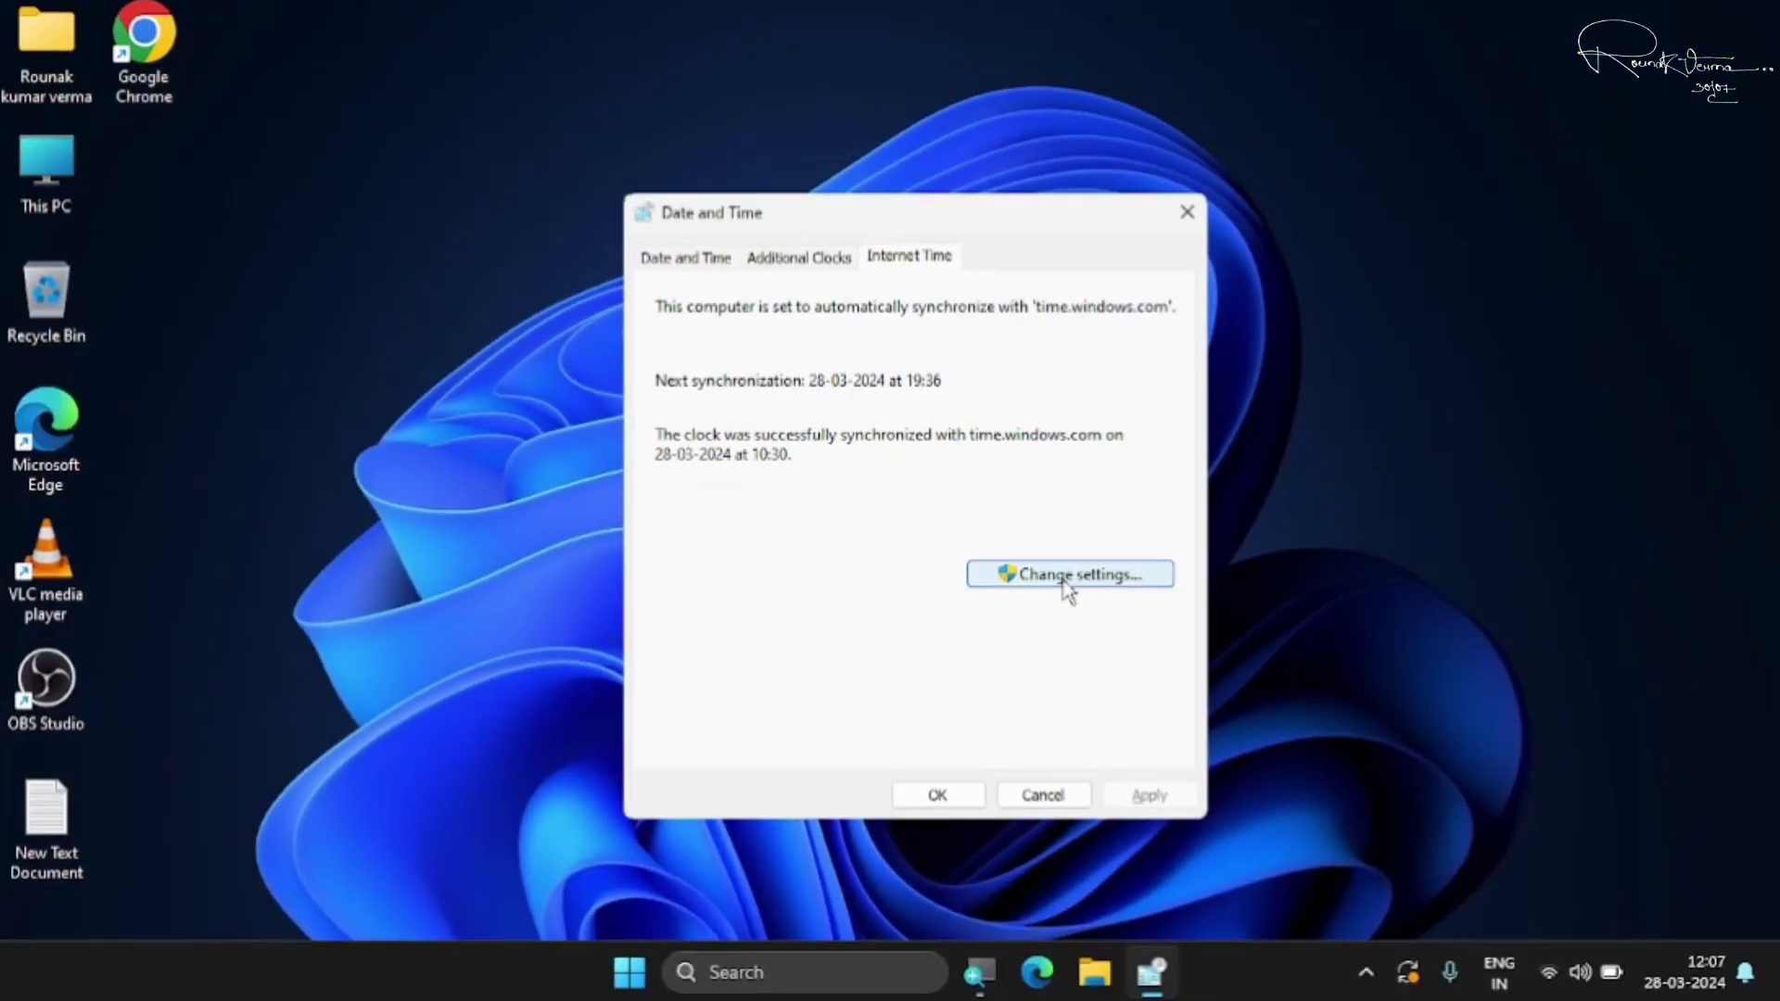
{"action": "left_click", "coordinate": [1069, 579]}
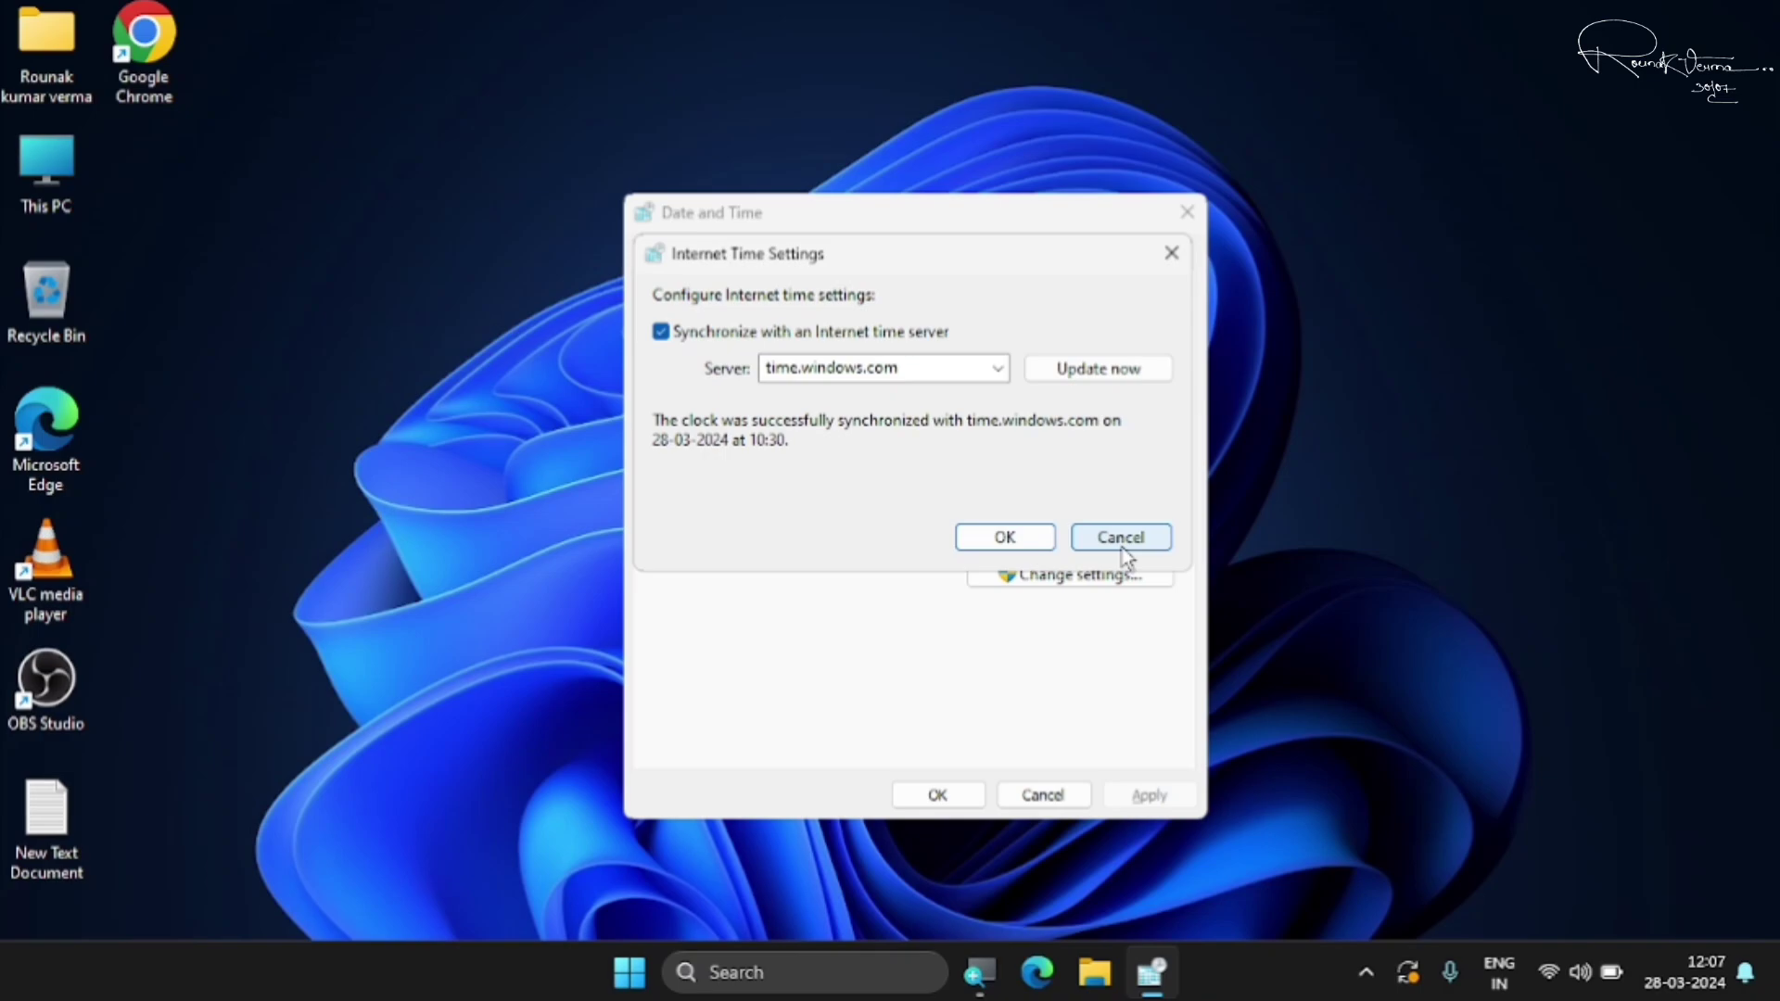
{"action": "left_click", "coordinate": [1123, 540]}
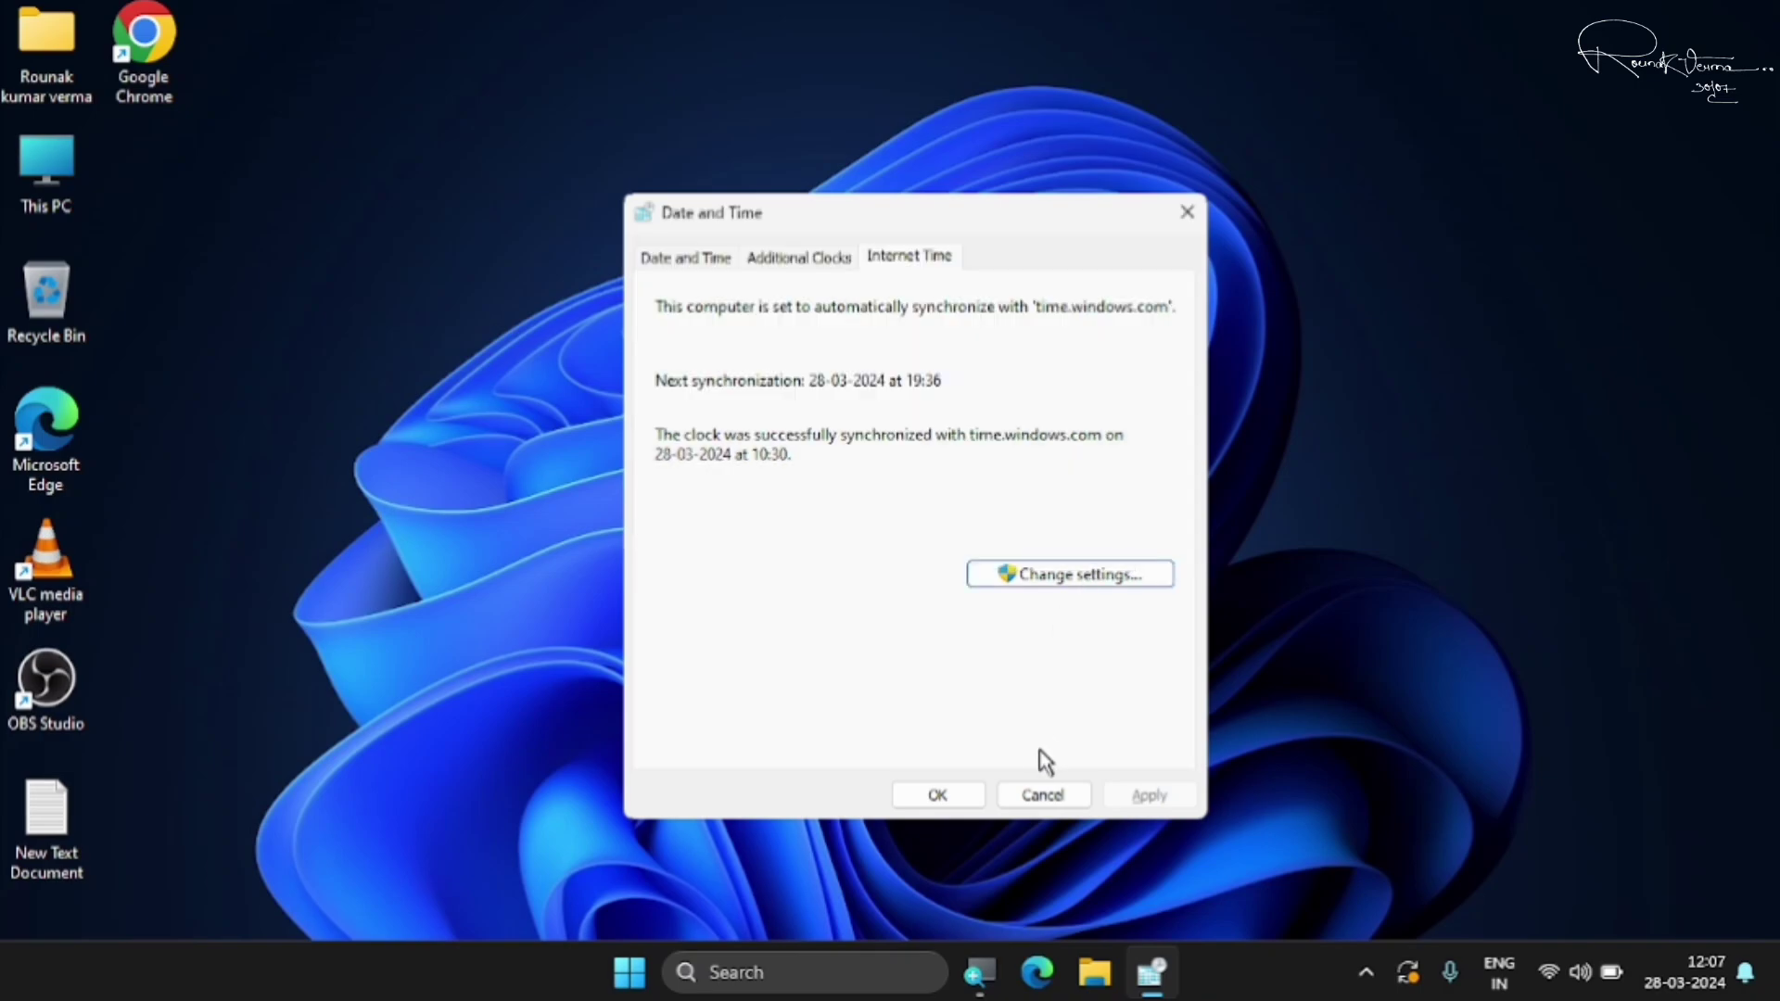
{"action": "left_click", "coordinate": [1043, 797]}
- Launch Network Connections with the Run command ncpa.cpl
{"action": "key", "text": "super+r"}
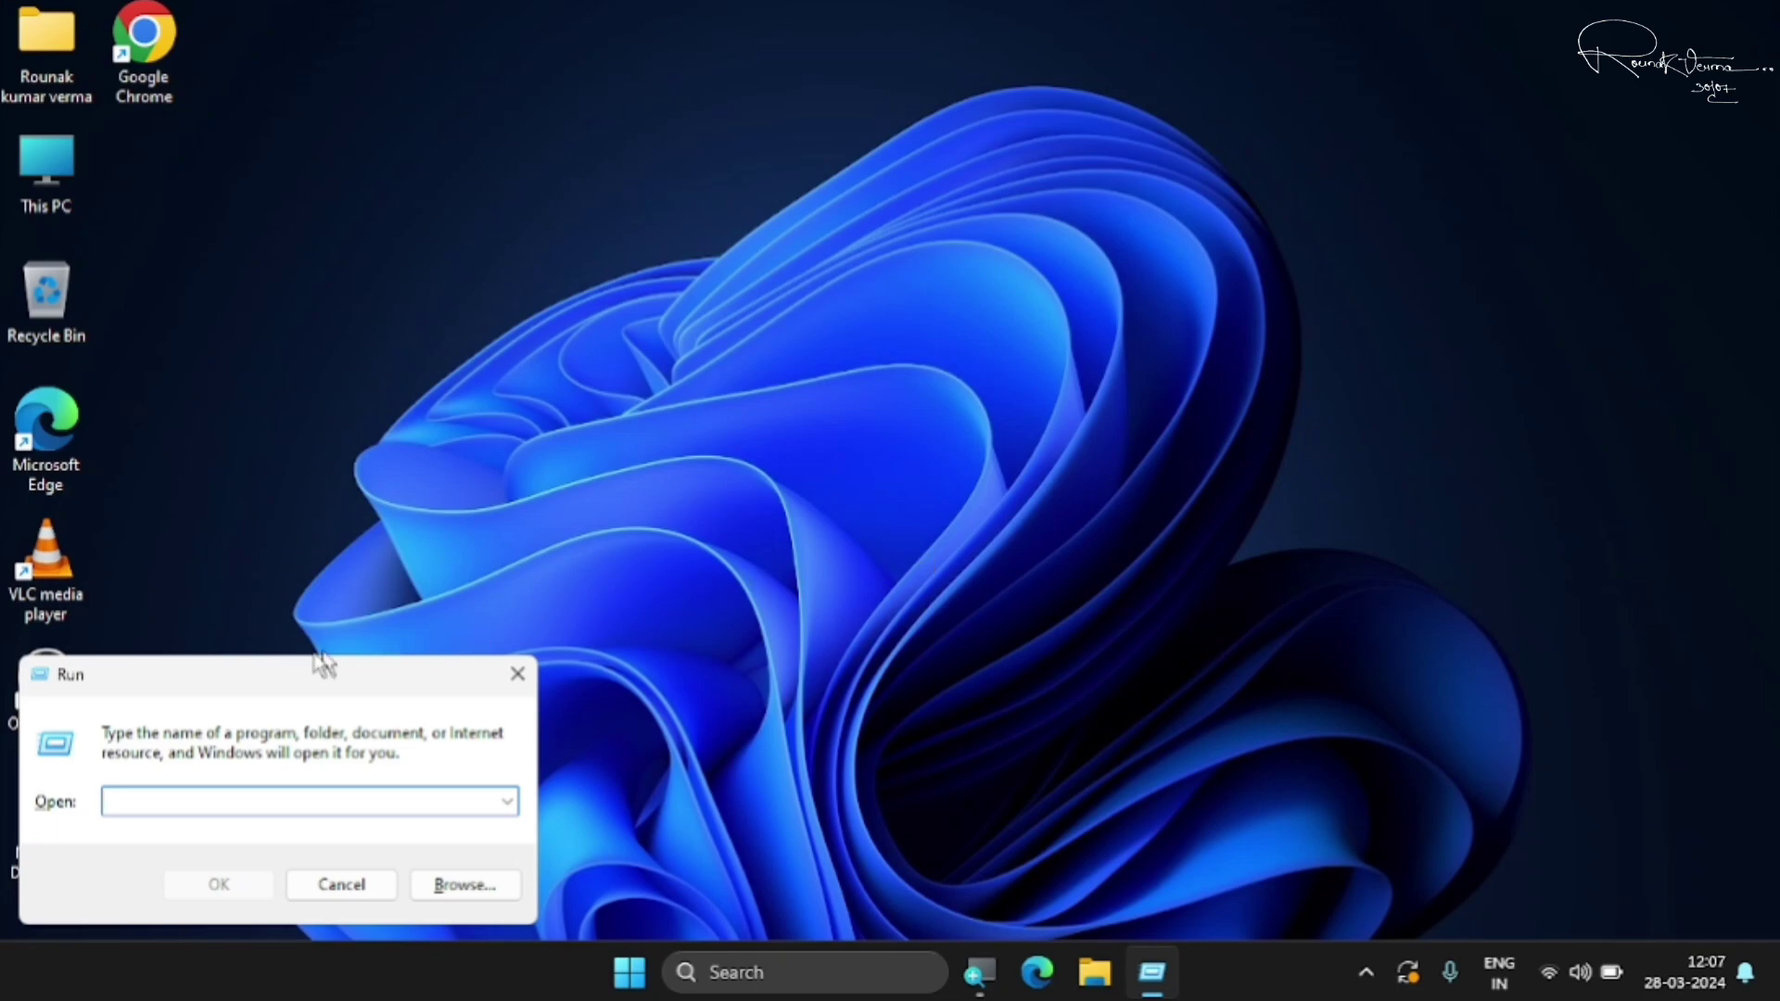
{"action": "left_click_drag", "start_coordinate": [323, 663], "coordinate": [830, 301]}
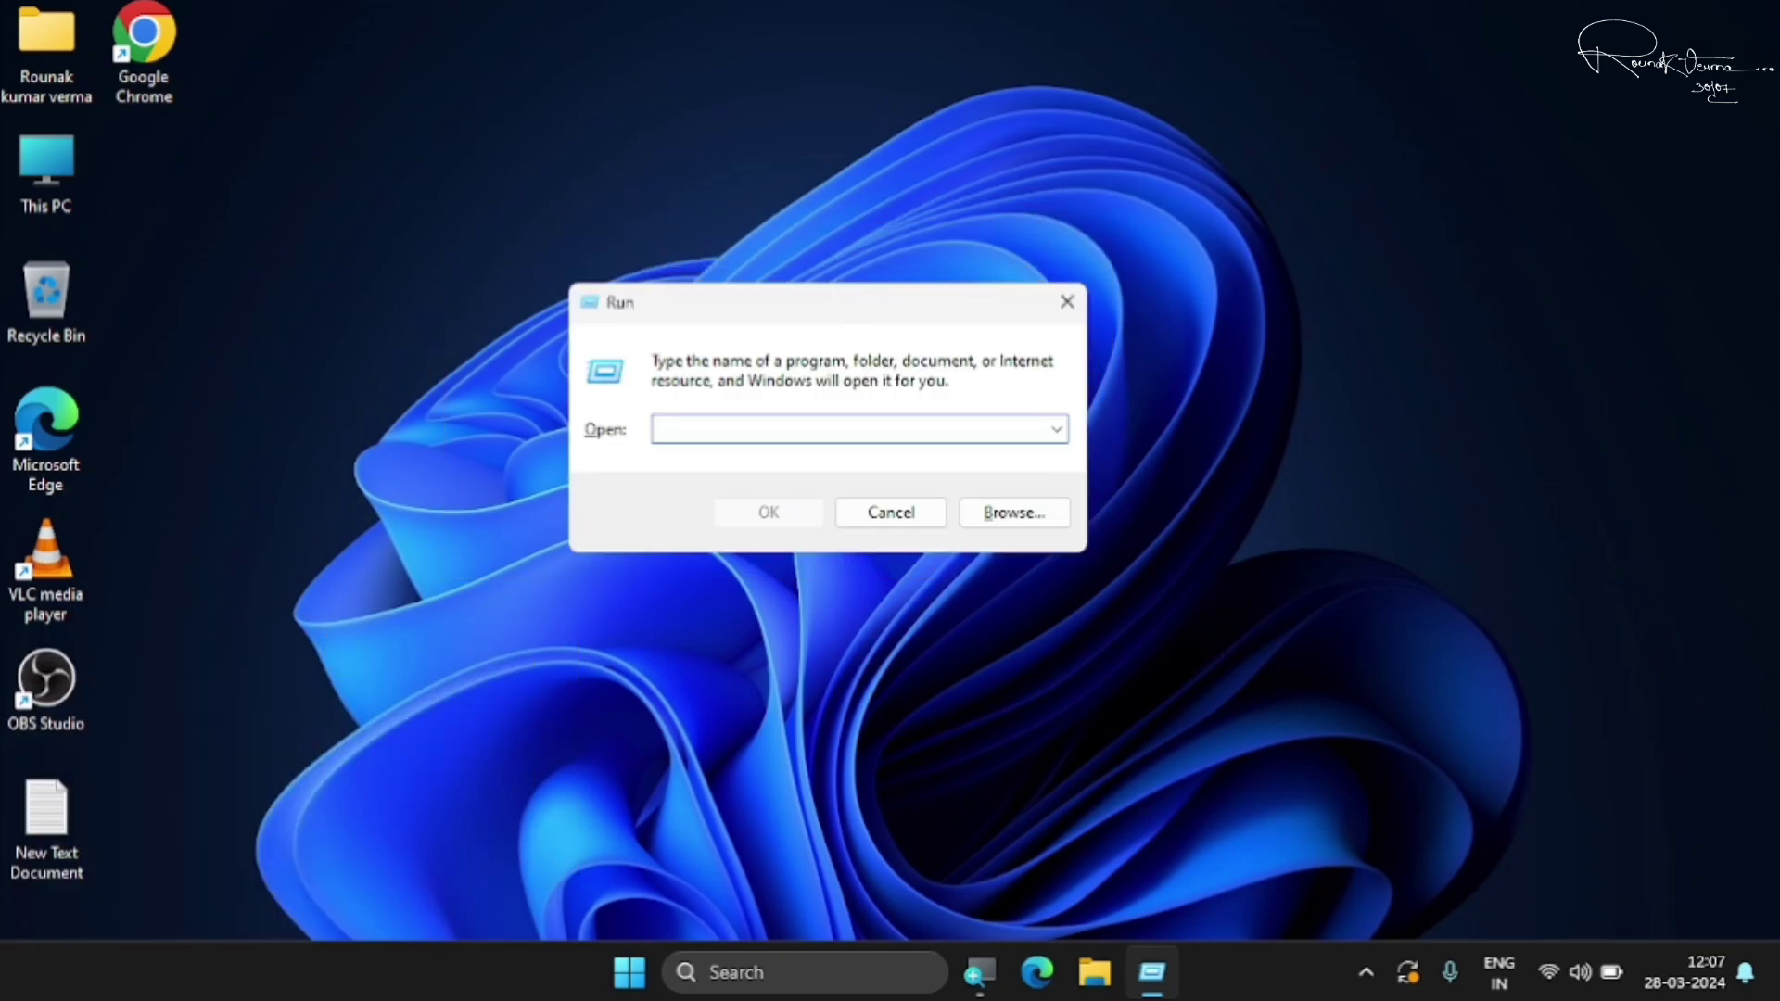
{"action": "type", "text": "ncpa.cpl"}
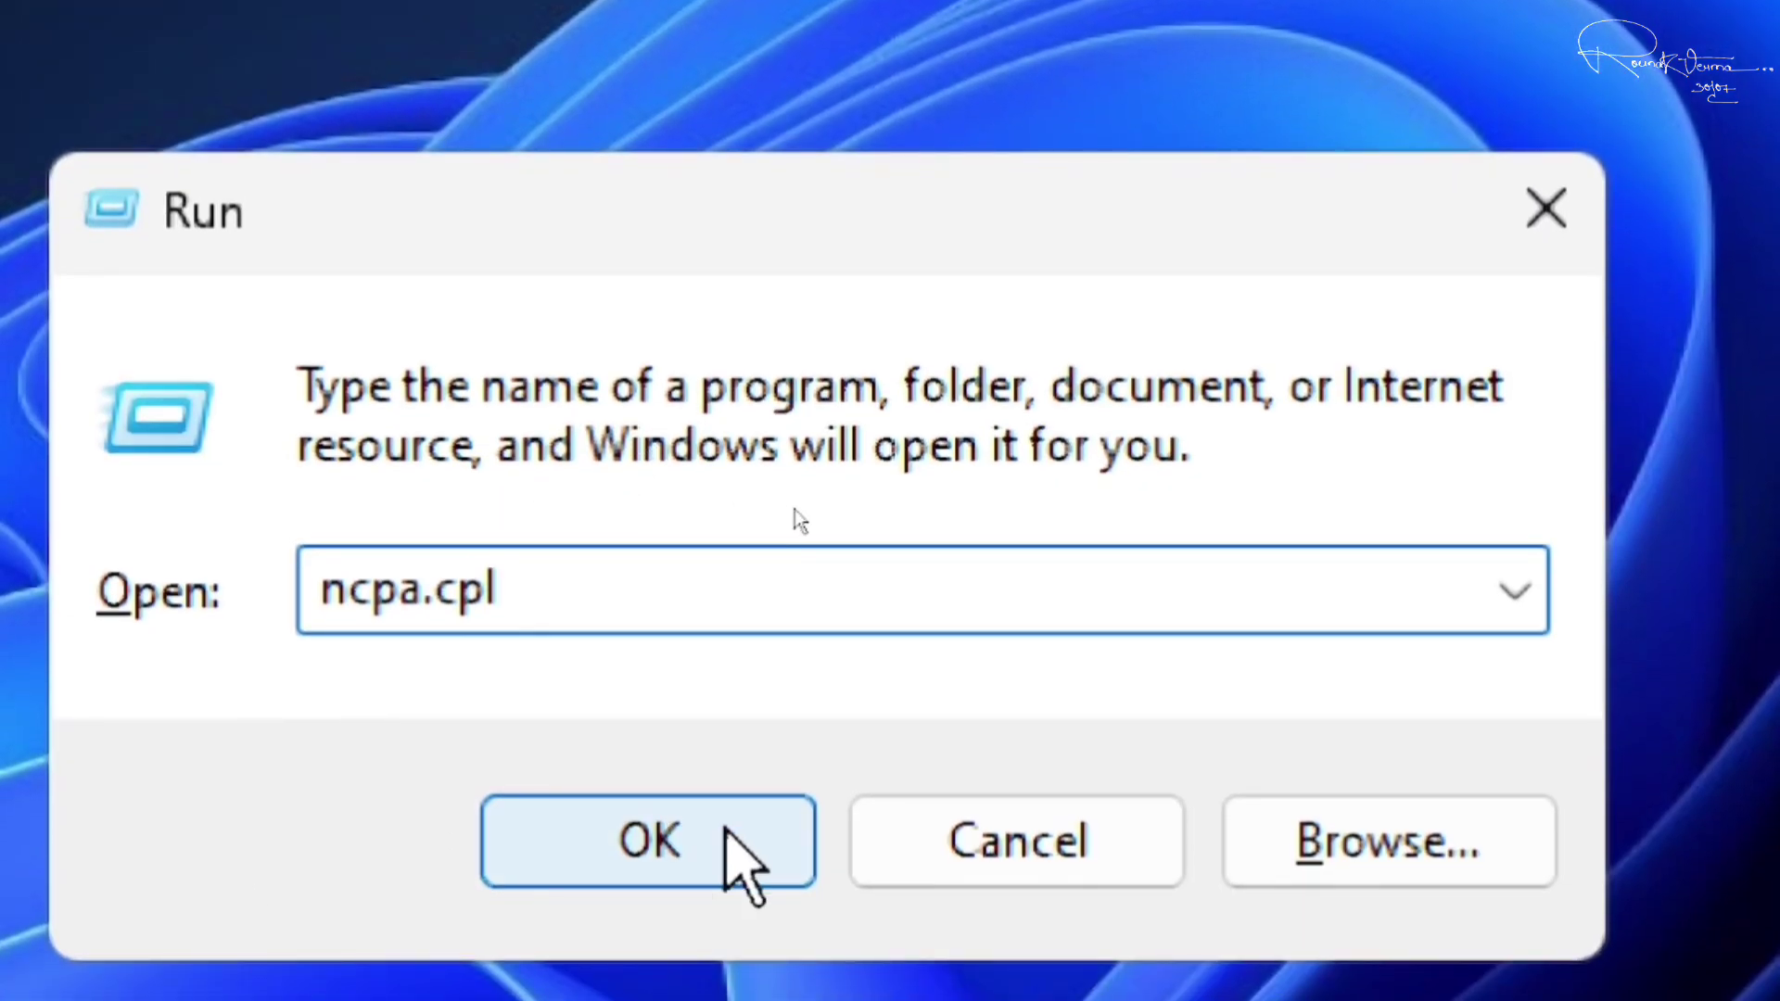
{"action": "left_click", "coordinate": [737, 847]}
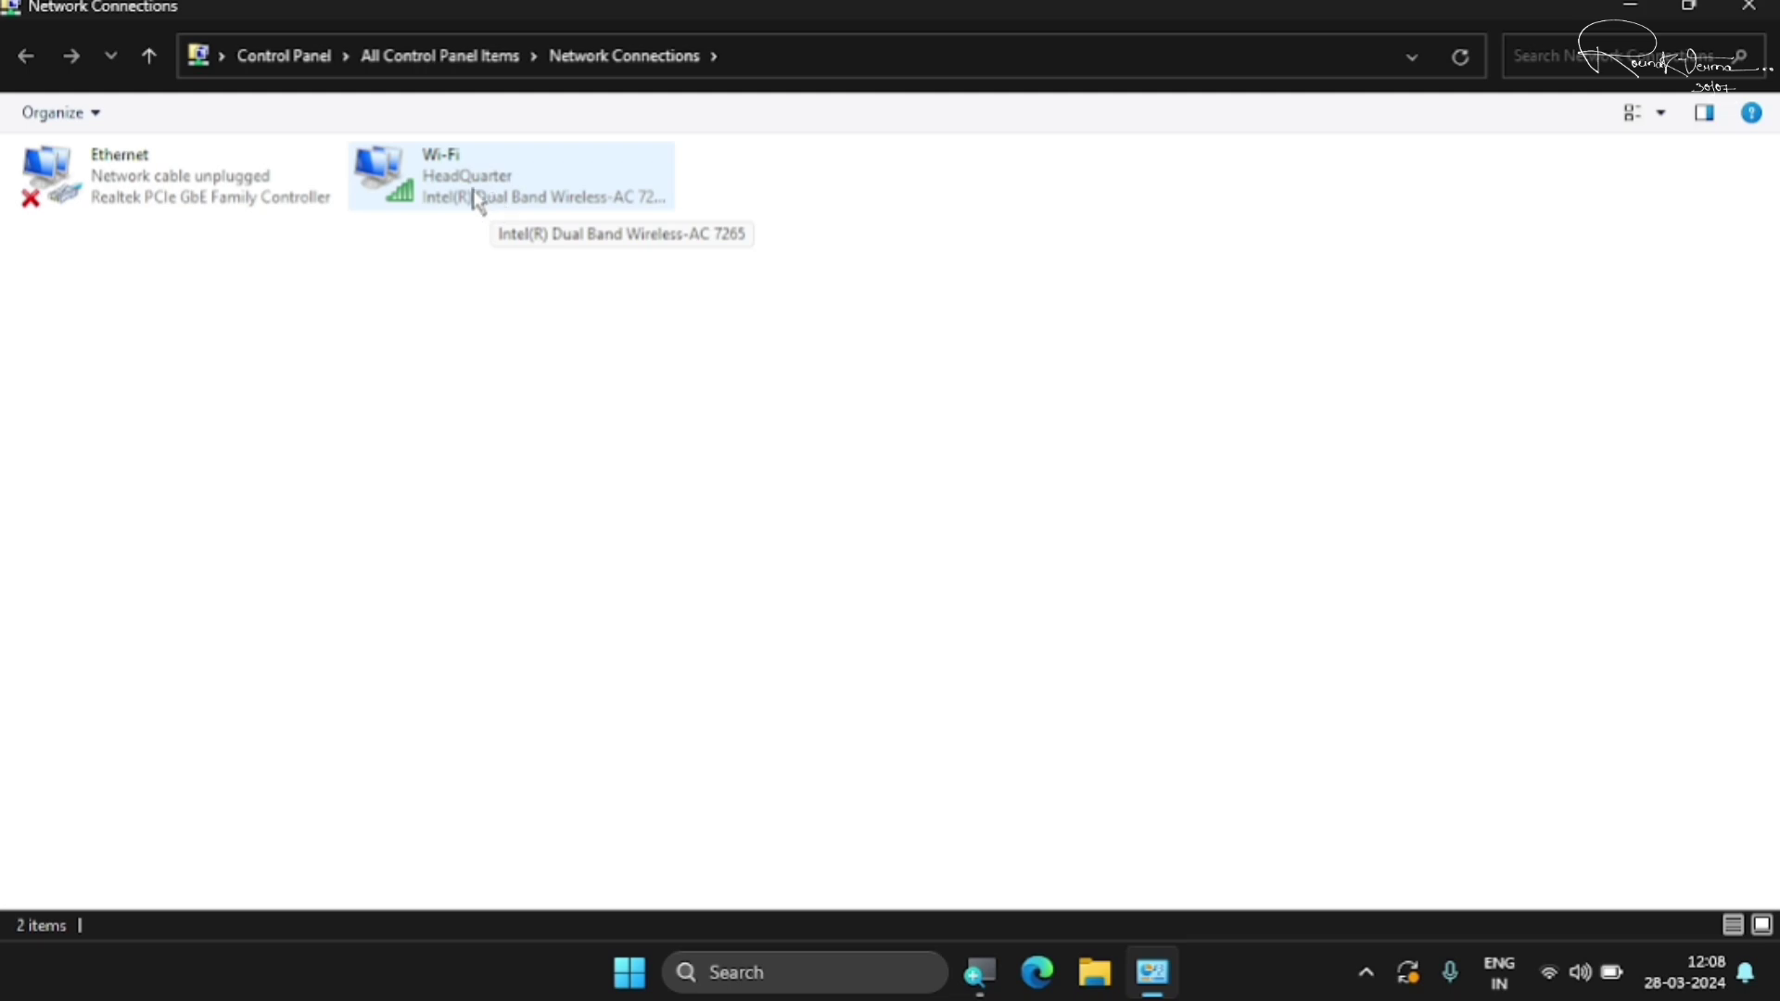
- Examine the Wi-Fi connection's Internet Protocol Version 4 (TCP/IPv4) address and DNS settings without changing them
{"action": "left_click", "coordinate": [501, 199]}
{"action": "right_click", "coordinate": [502, 198]}
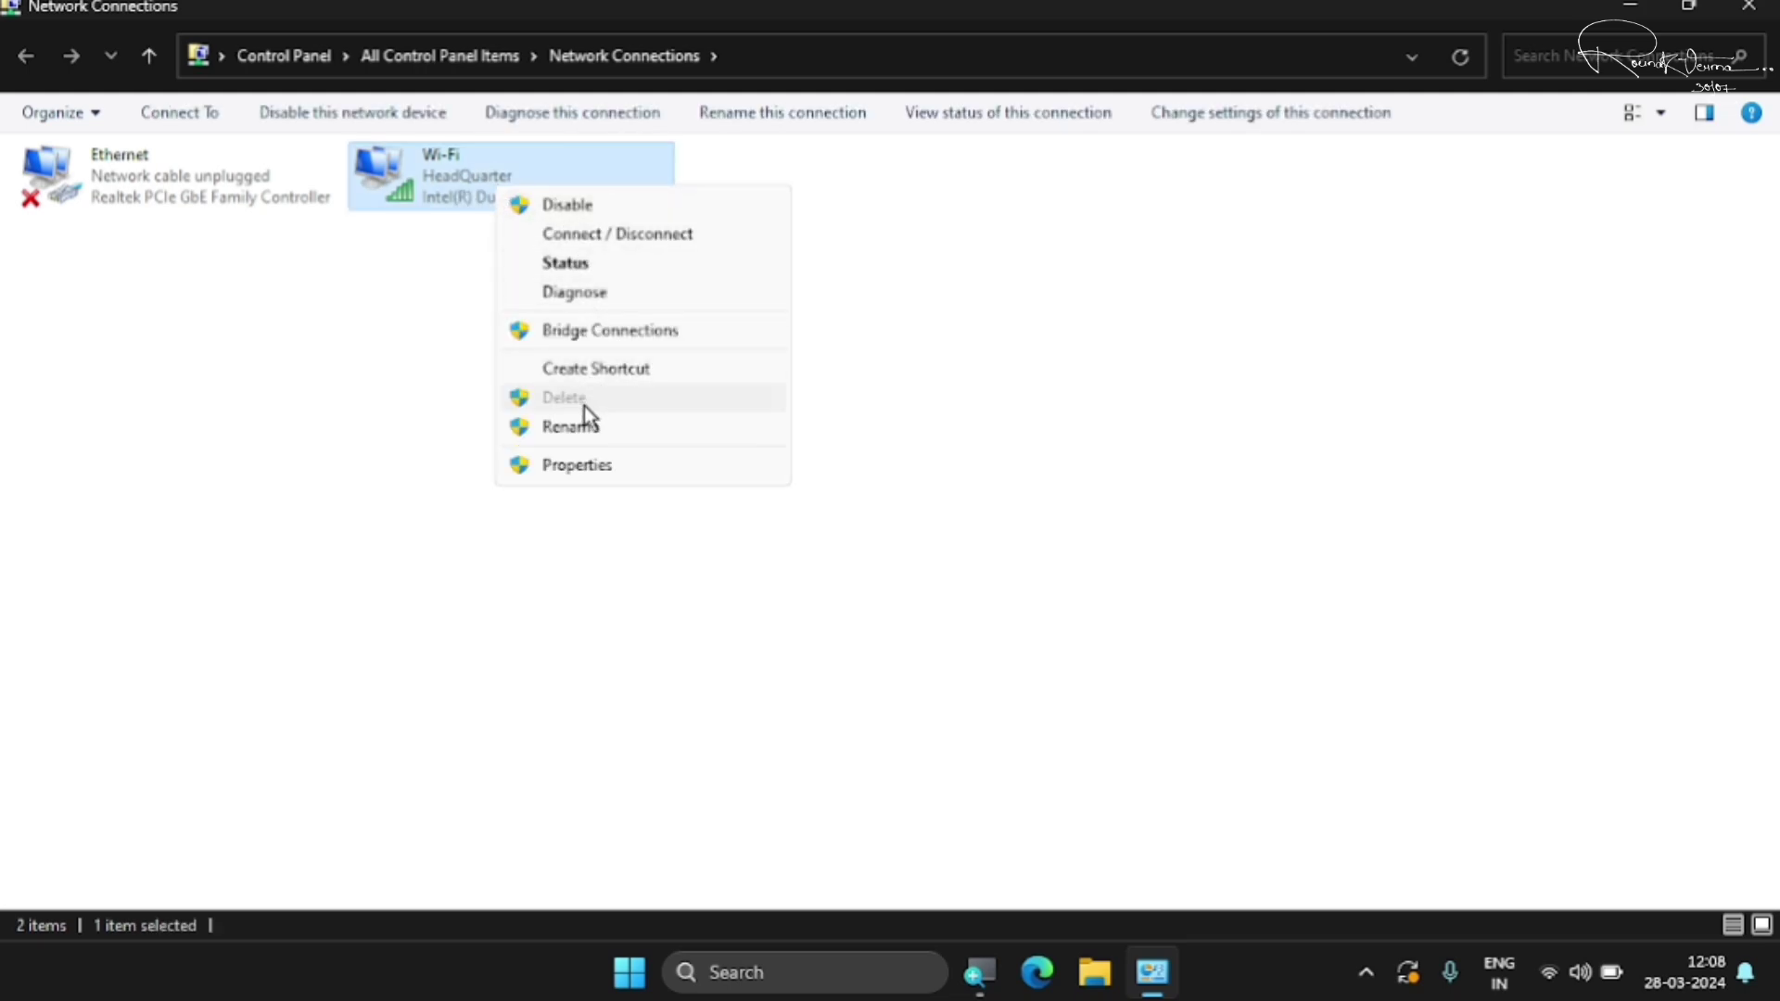
{"action": "left_click", "coordinate": [575, 468]}
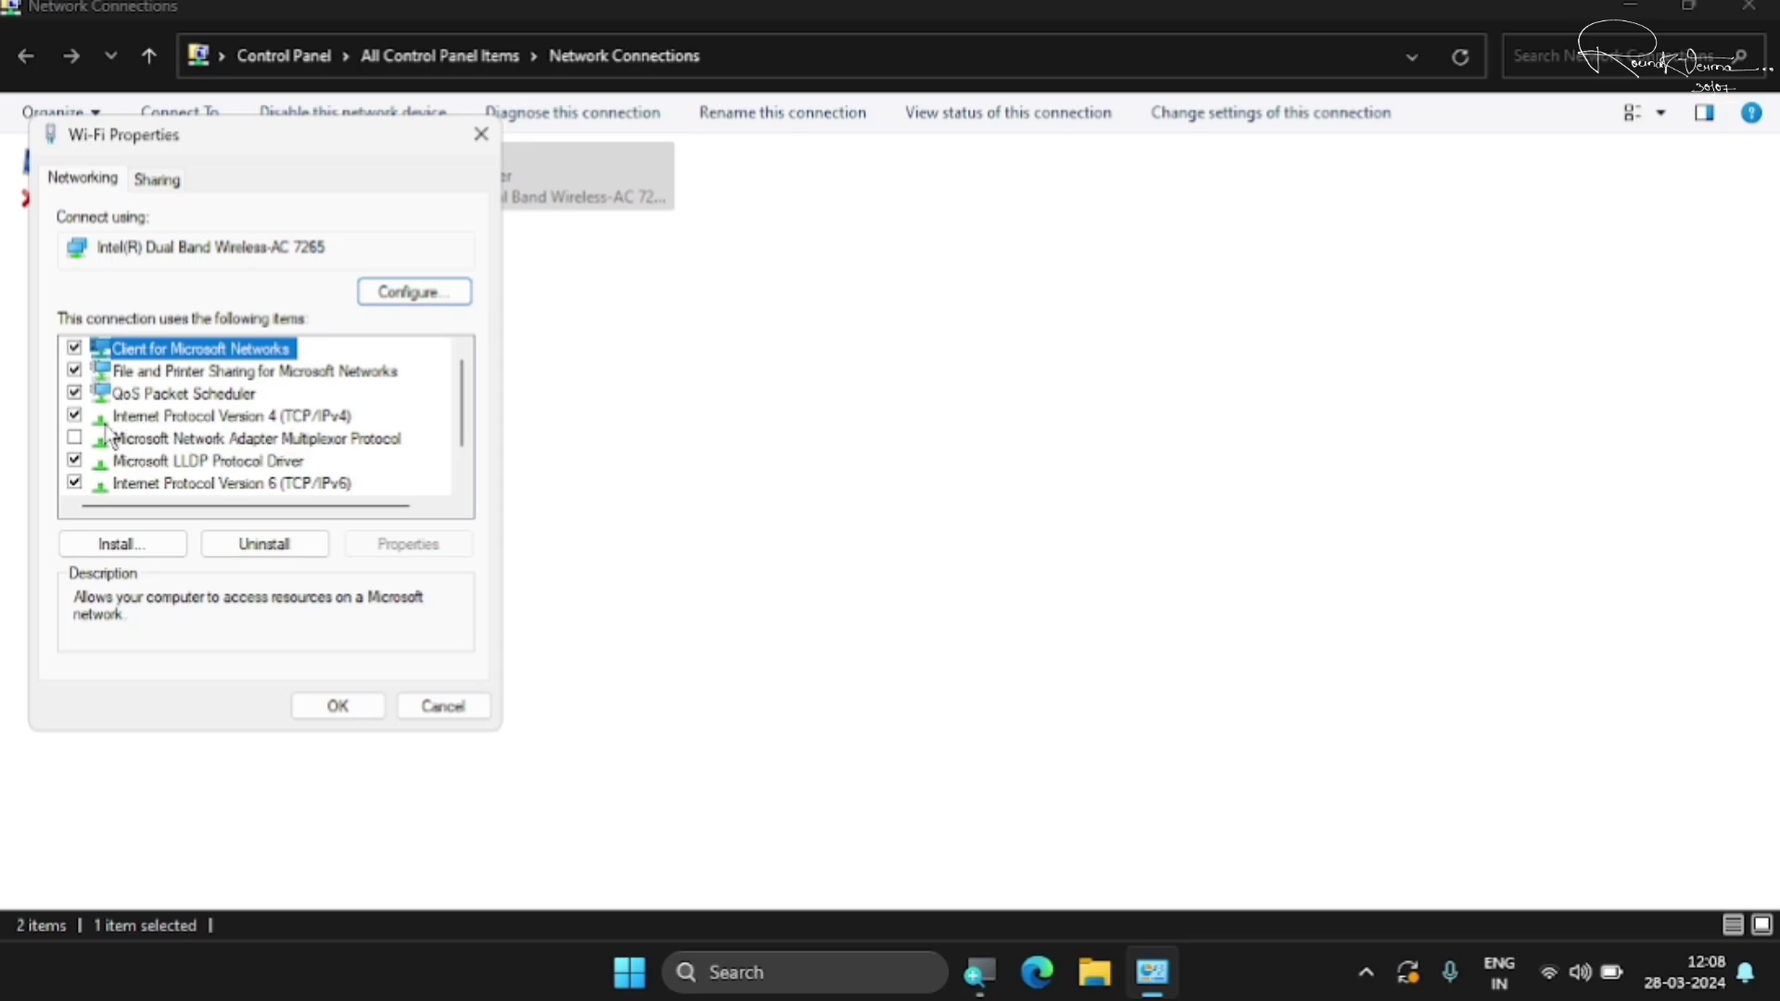
{"action": "left_click", "coordinate": [231, 417]}
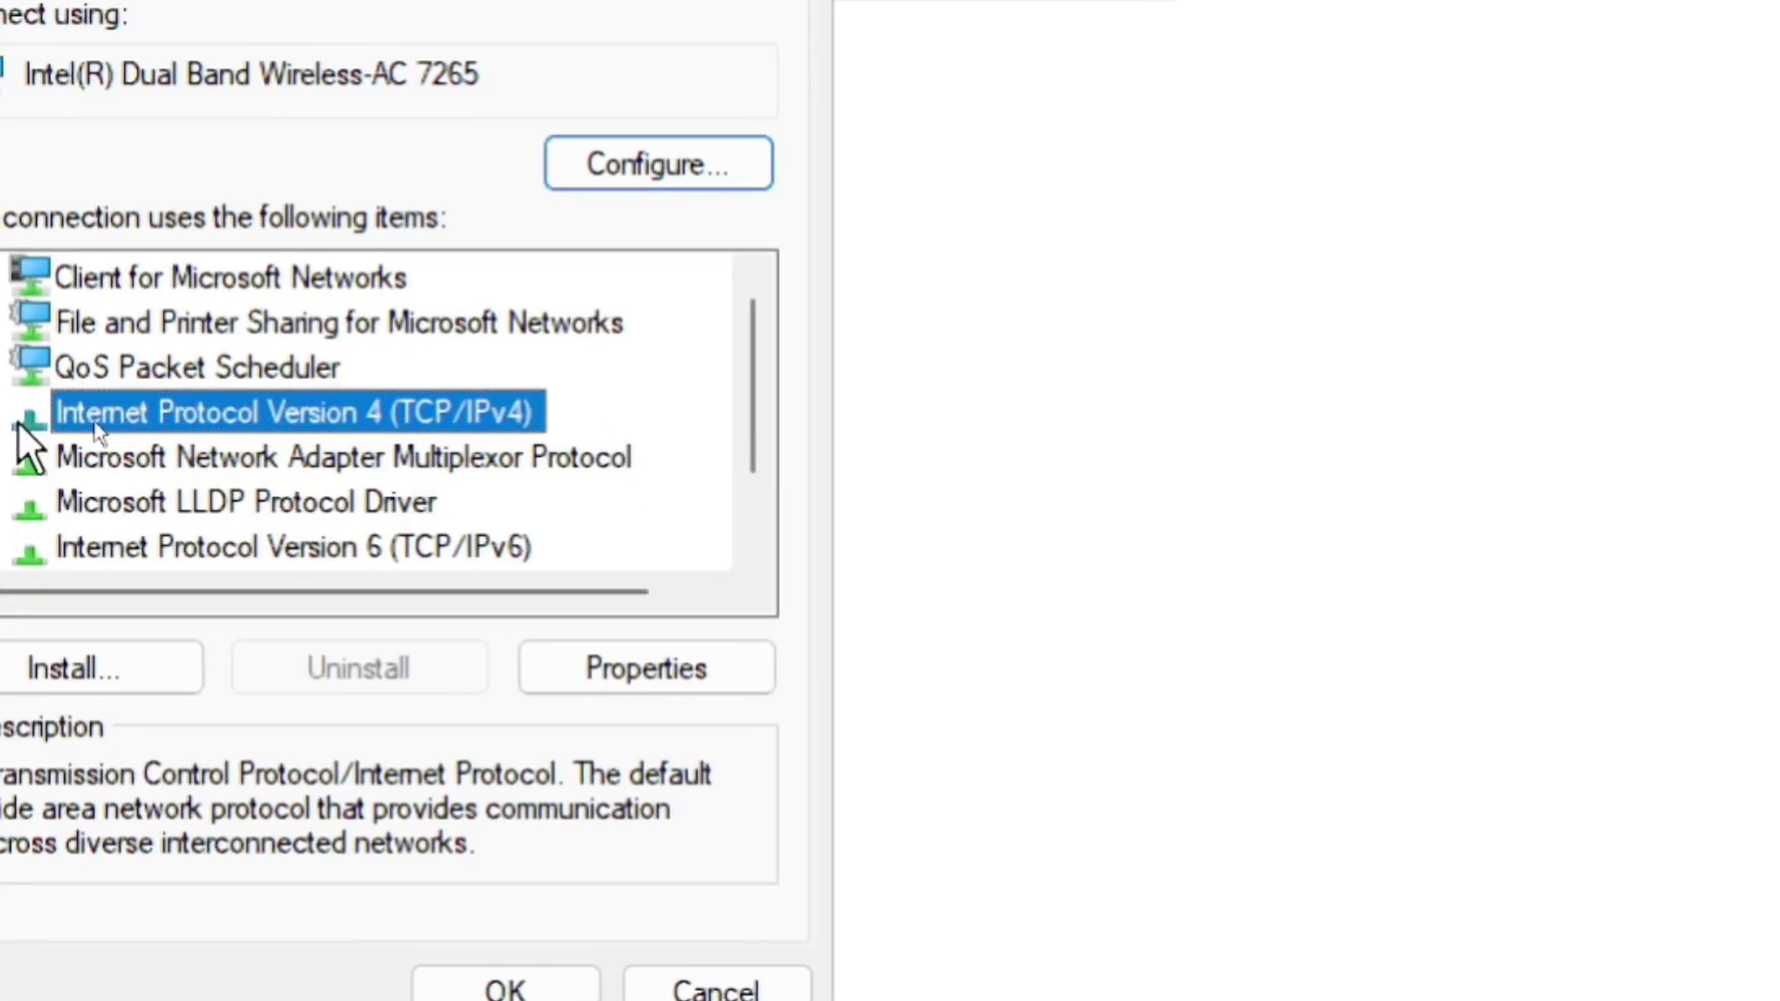
{"action": "left_click", "coordinate": [649, 671]}
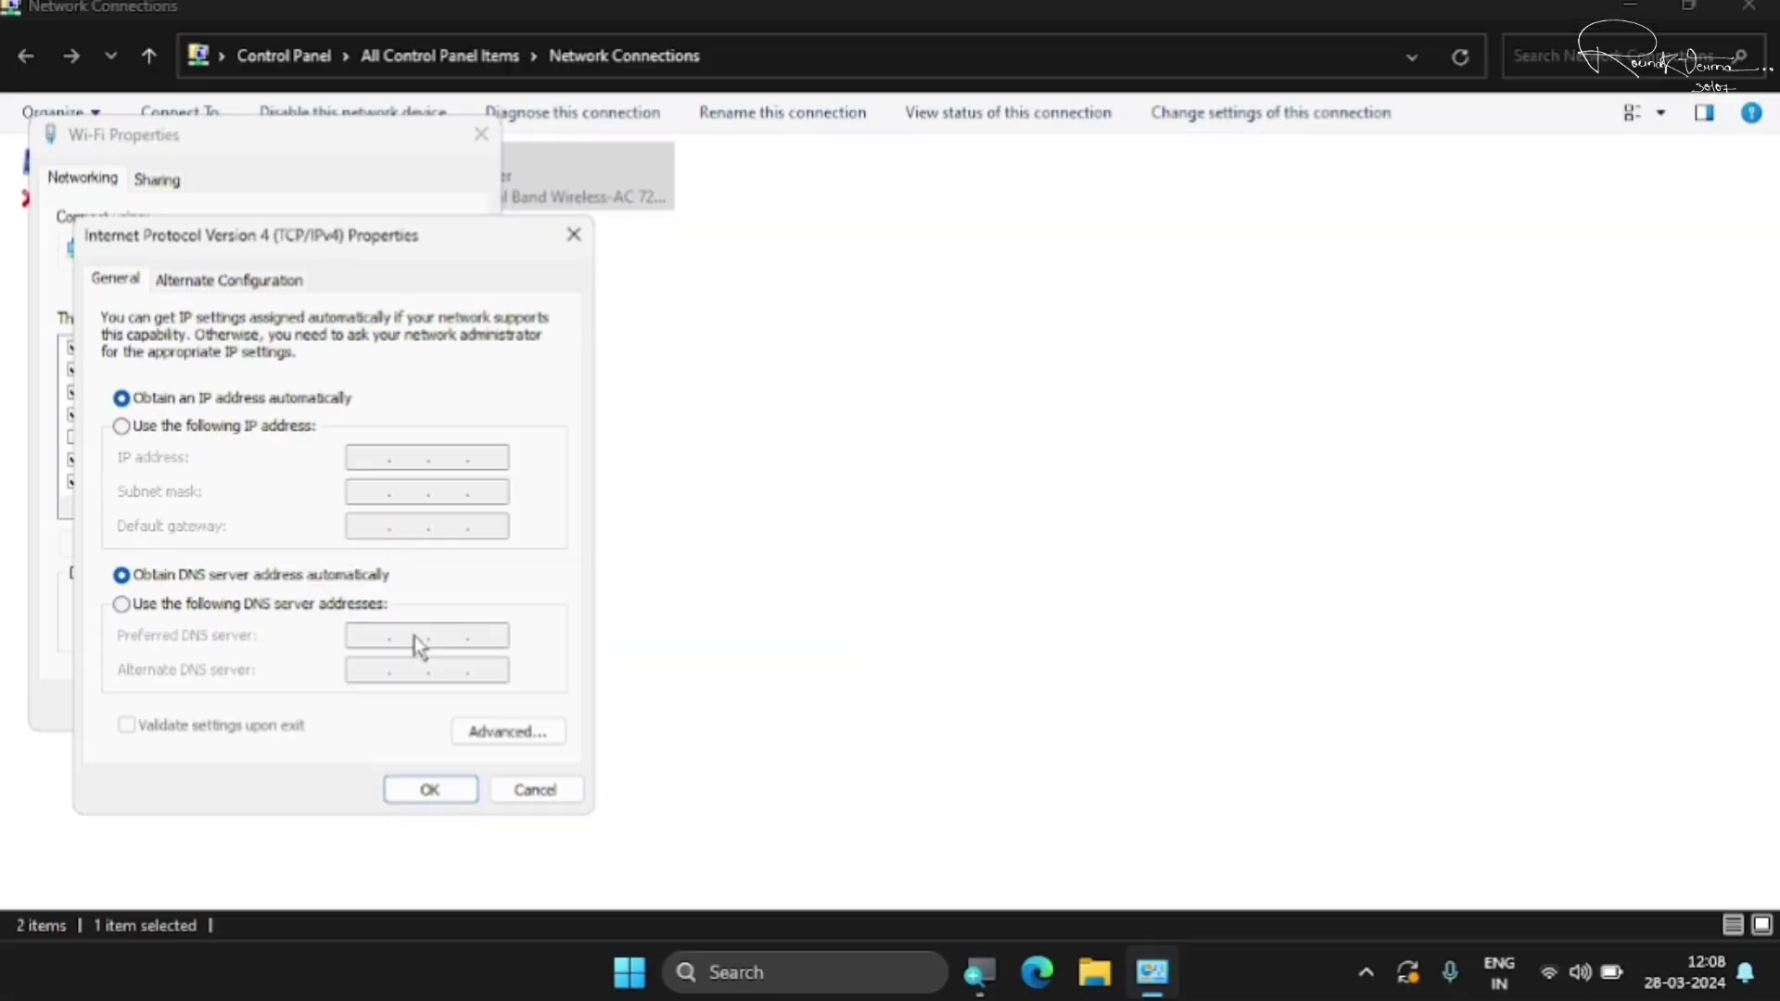
{"action": "left_click", "coordinate": [530, 792]}
- Set Channel Width for 5GHz to Auto in the Wi-Fi adapter's advanced properties, apply it, and close Network Connections
{"action": "left_click", "coordinate": [417, 294]}
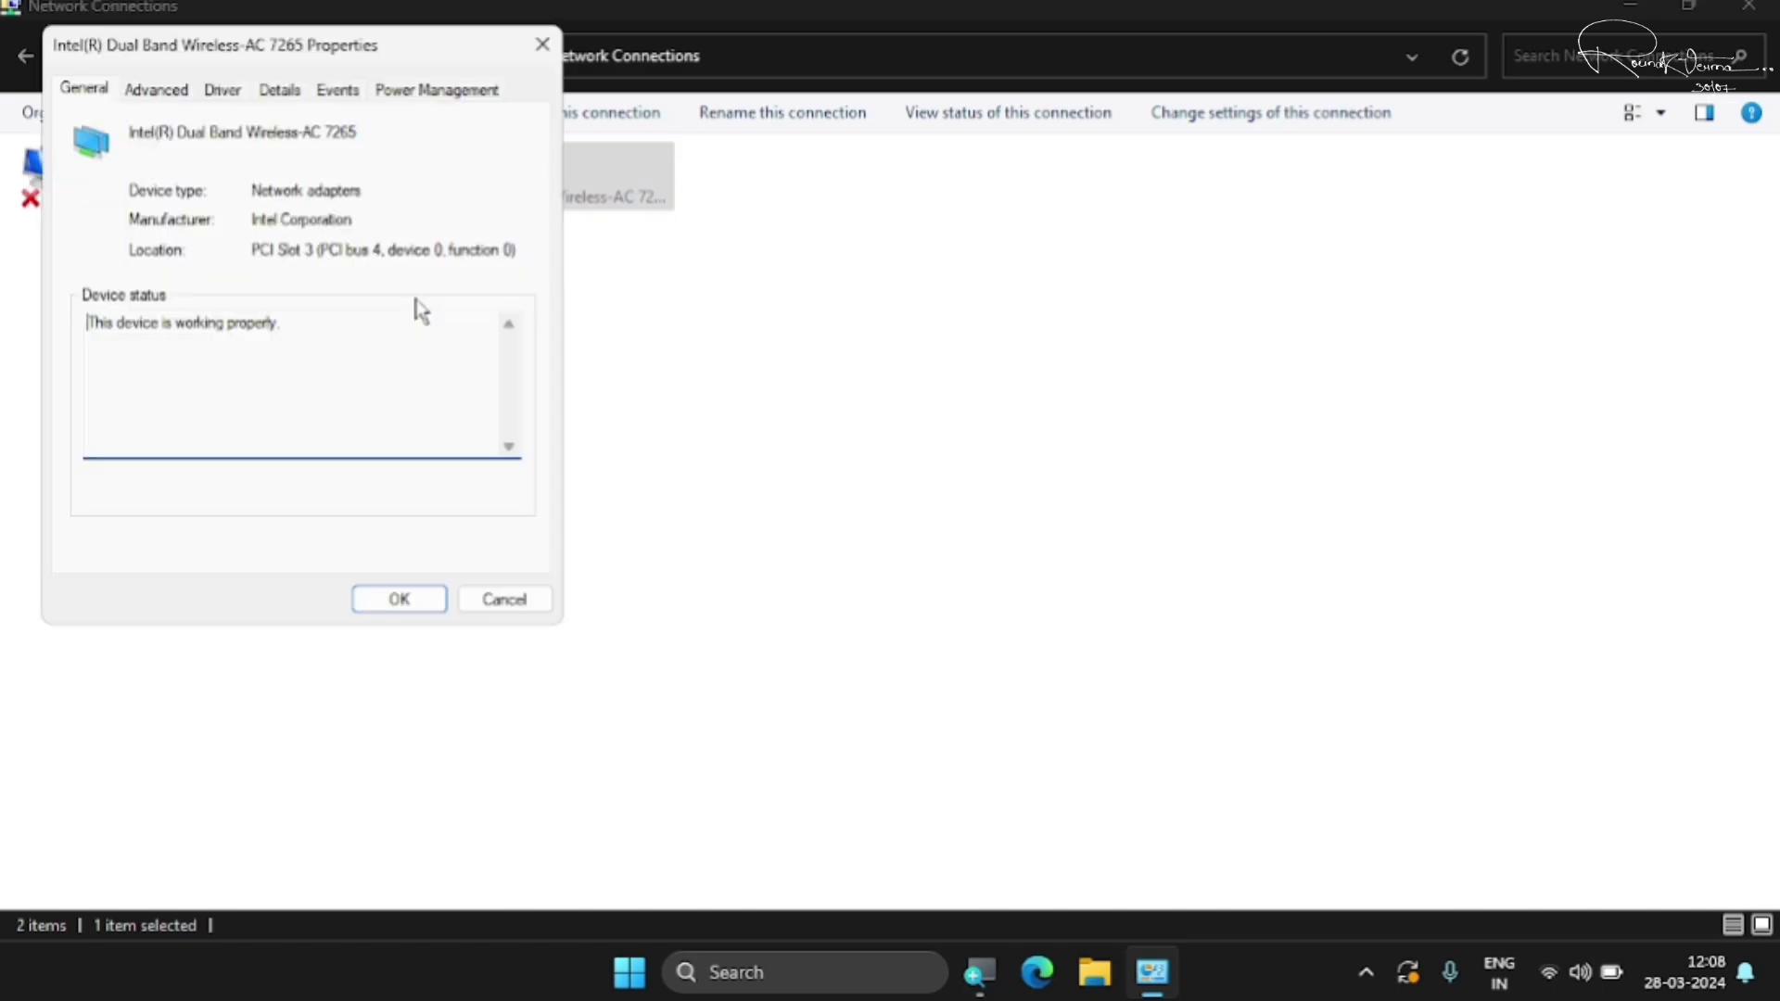
{"action": "left_click", "coordinate": [152, 96]}
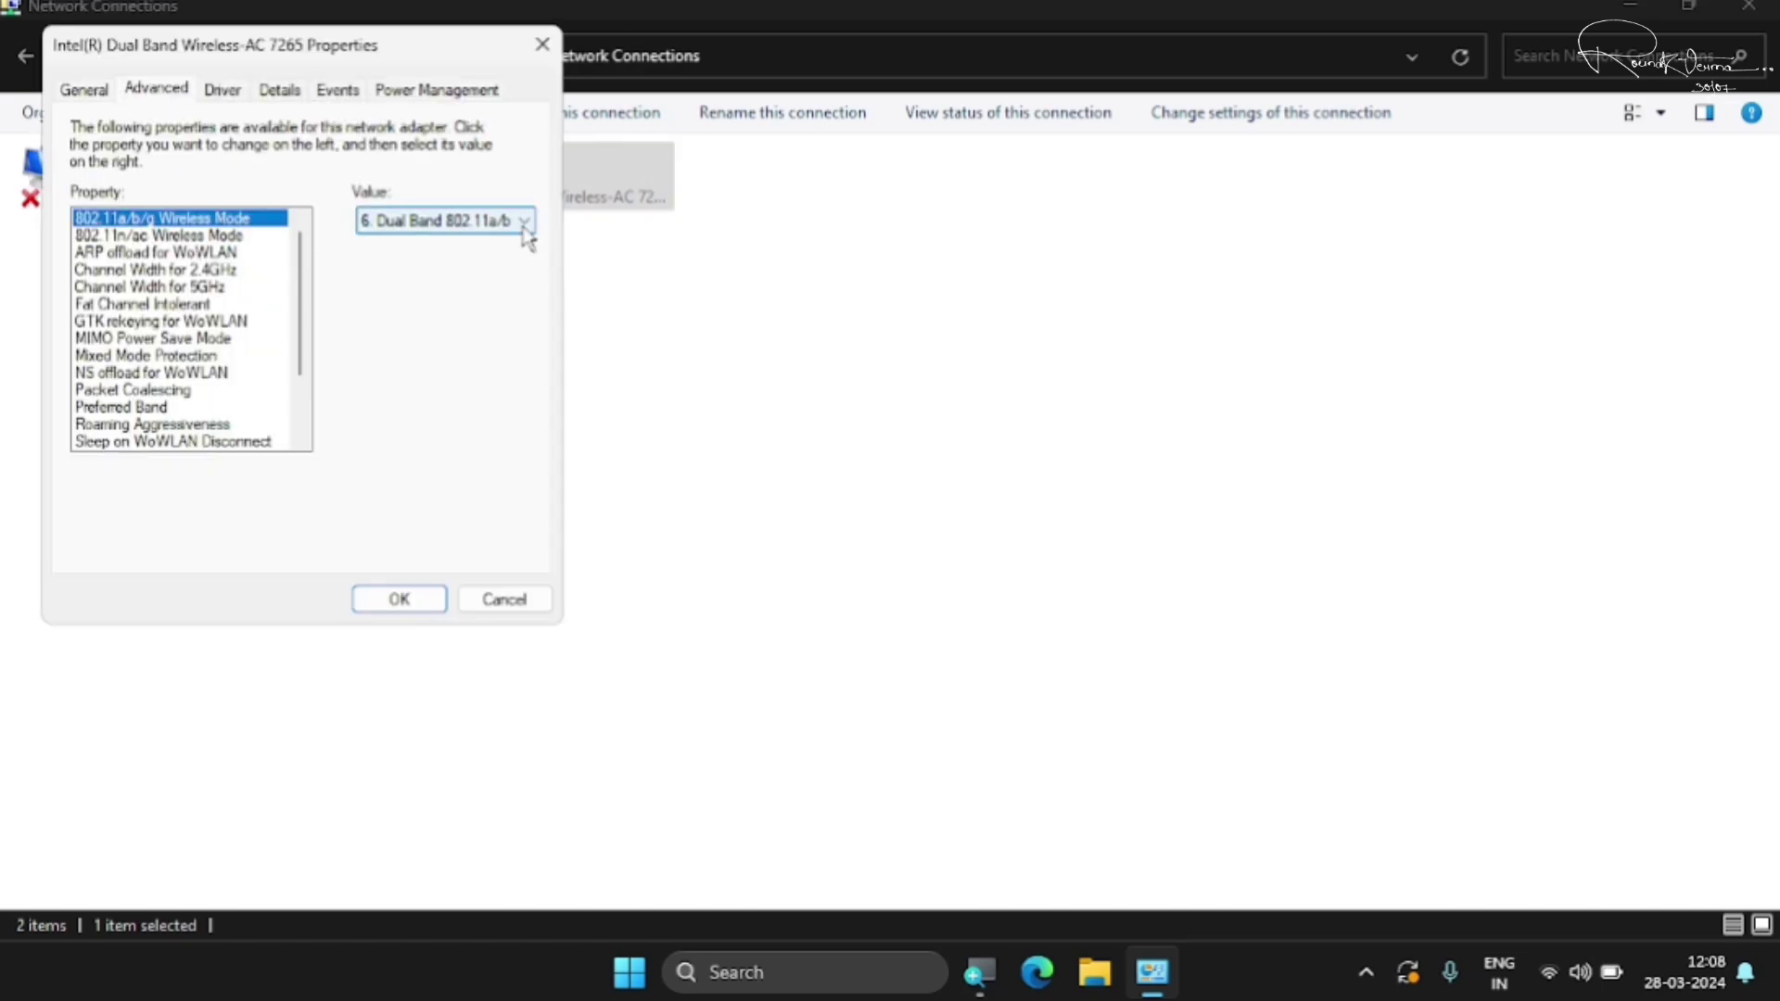
{"action": "left_click", "coordinate": [167, 287]}
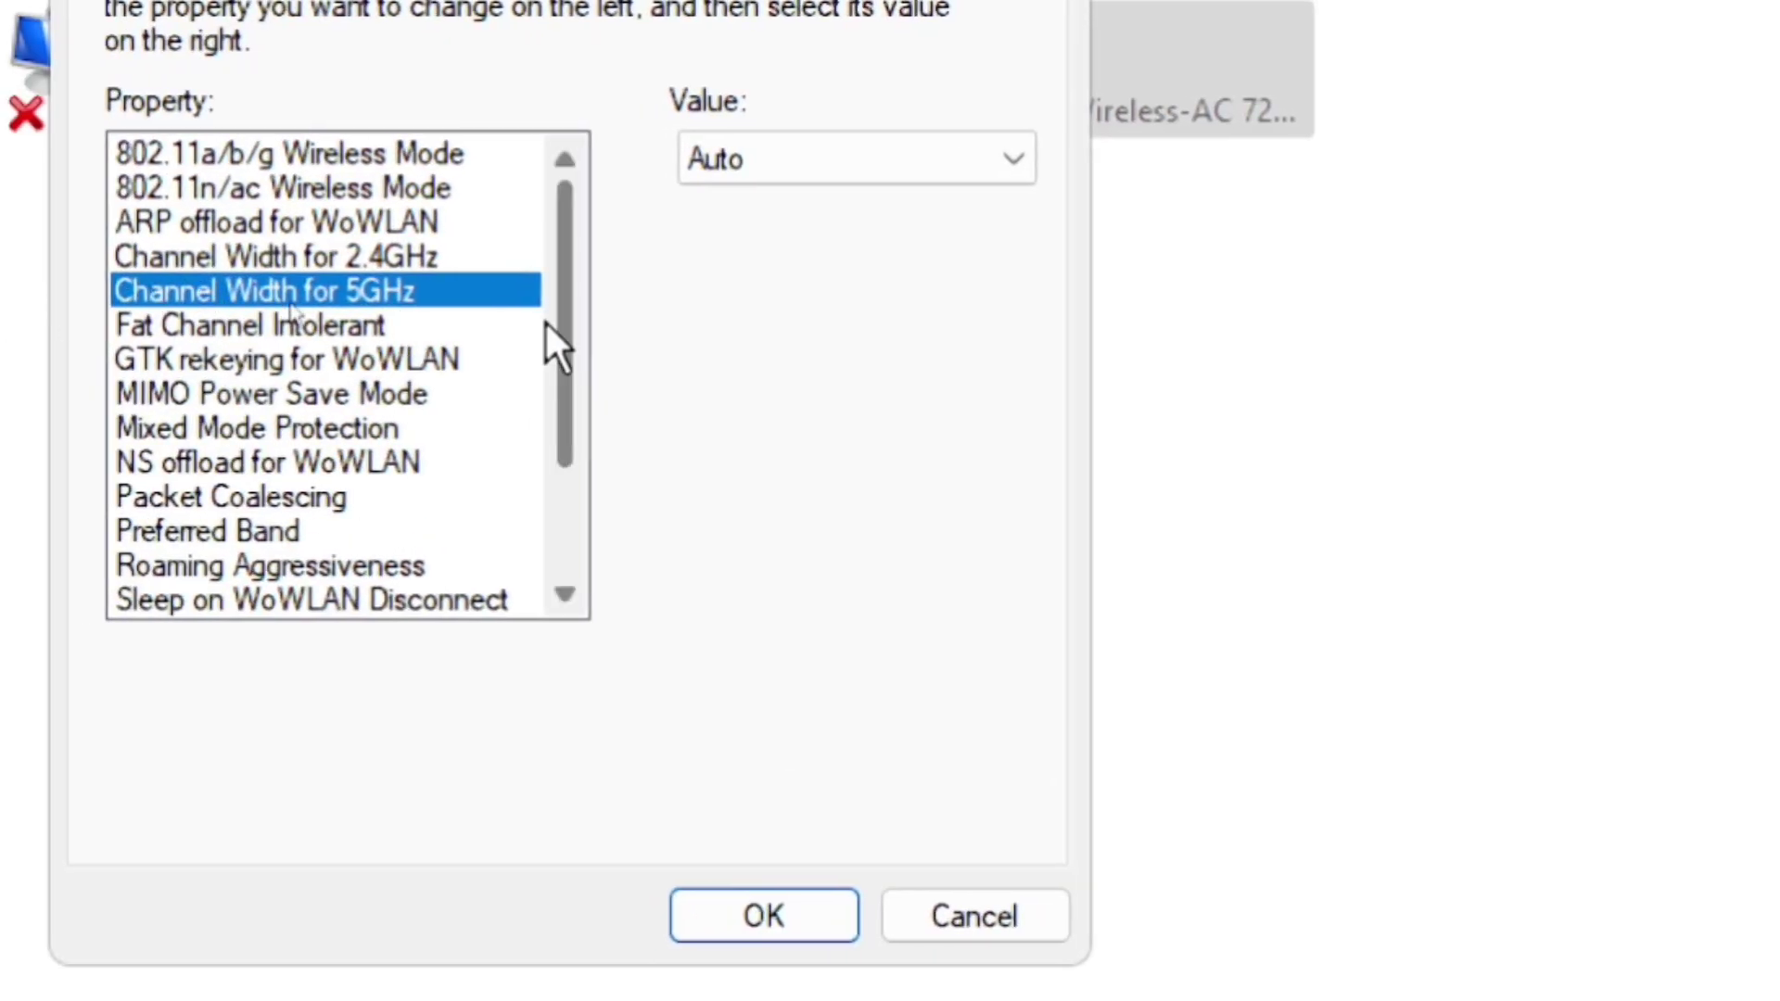
{"action": "left_click", "coordinate": [948, 156]}
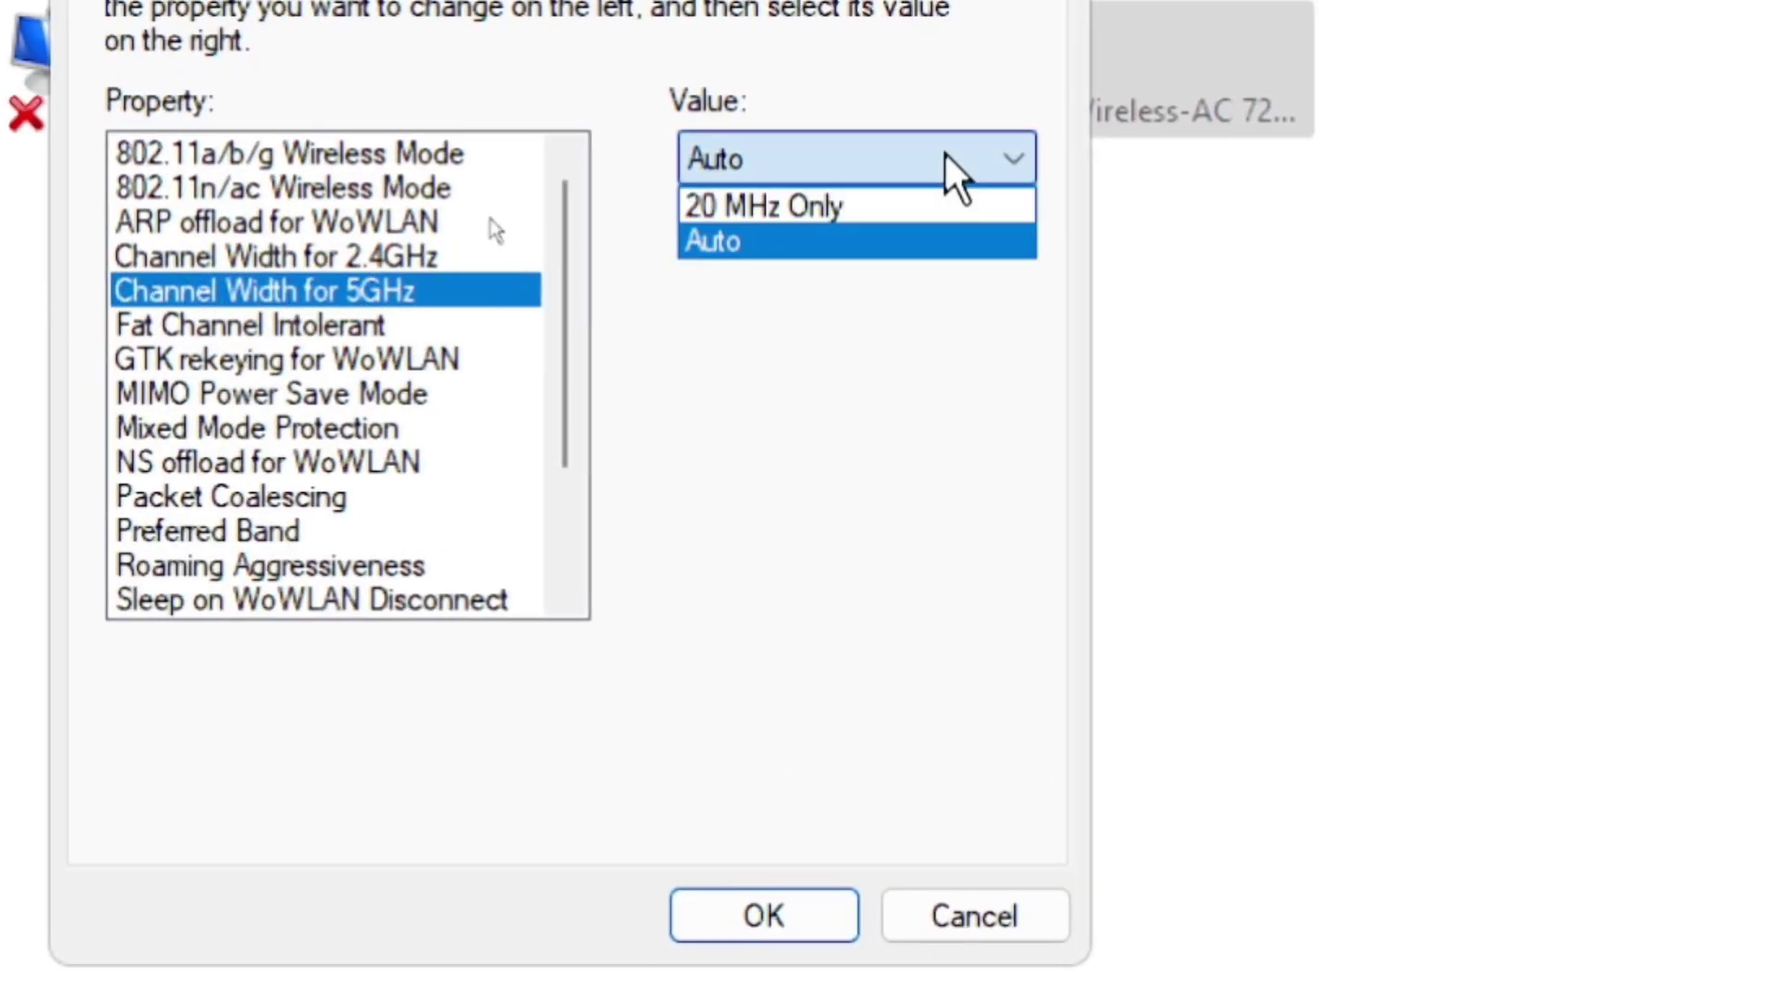
{"action": "left_click", "coordinate": [764, 249]}
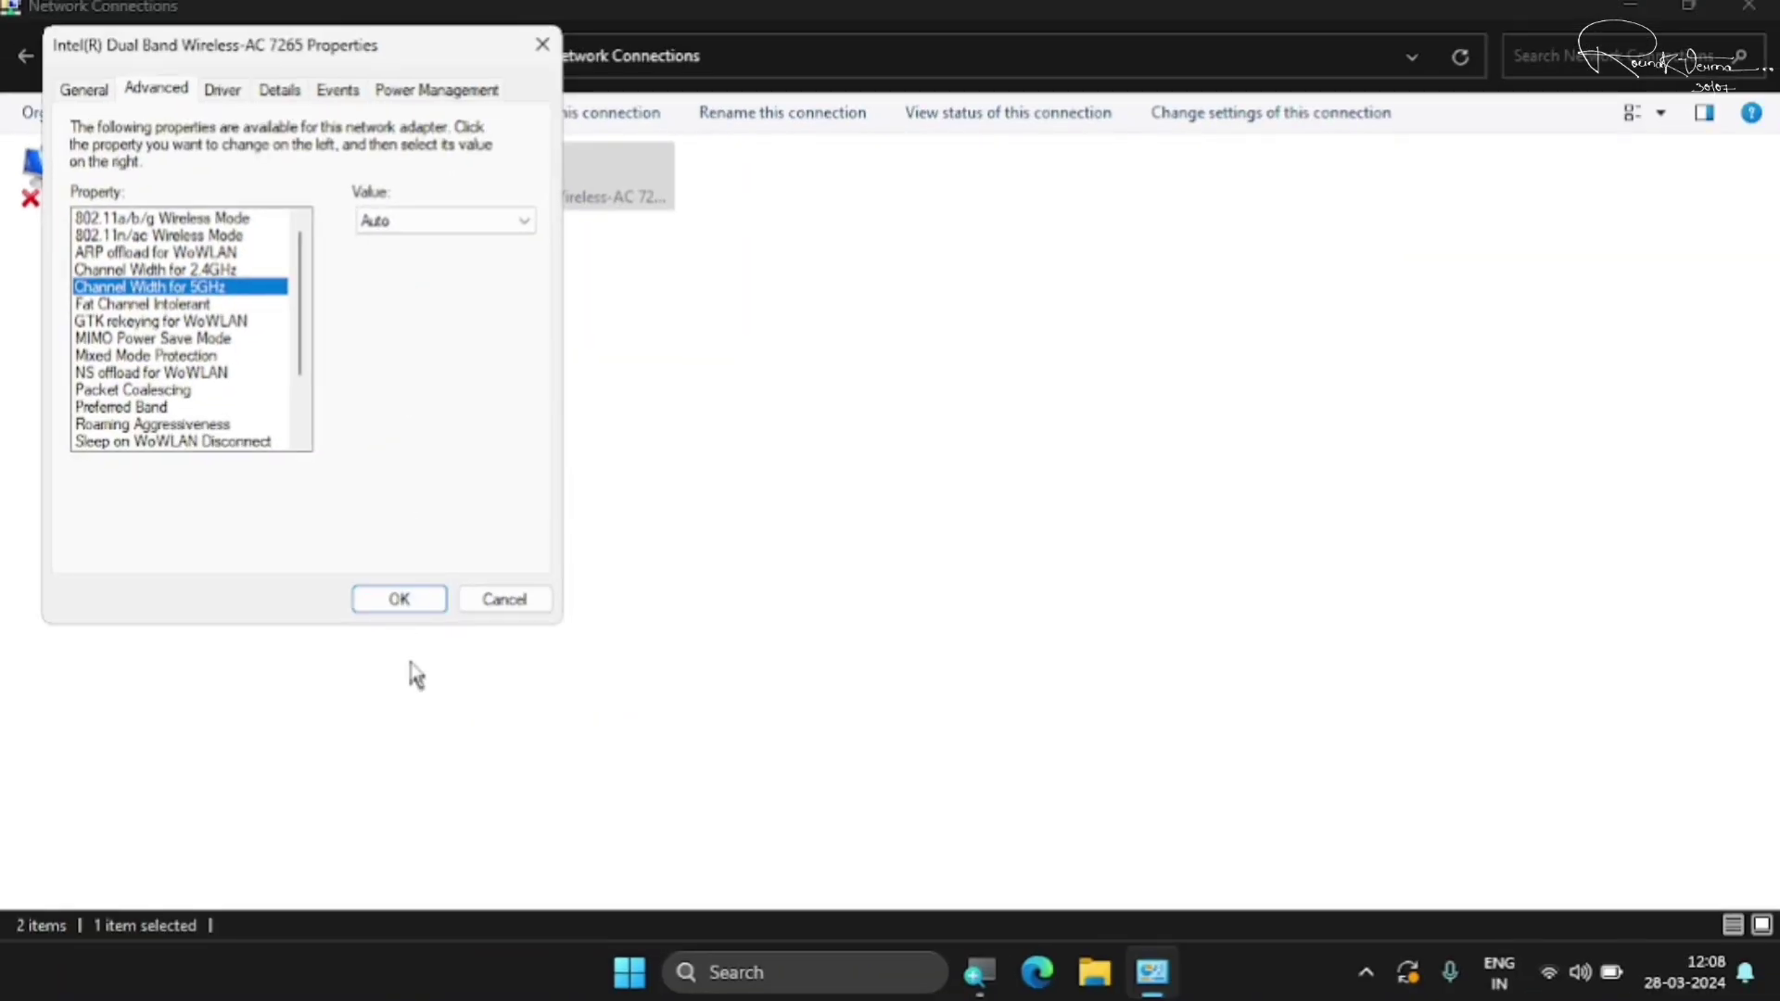
{"action": "left_click", "coordinate": [416, 603]}
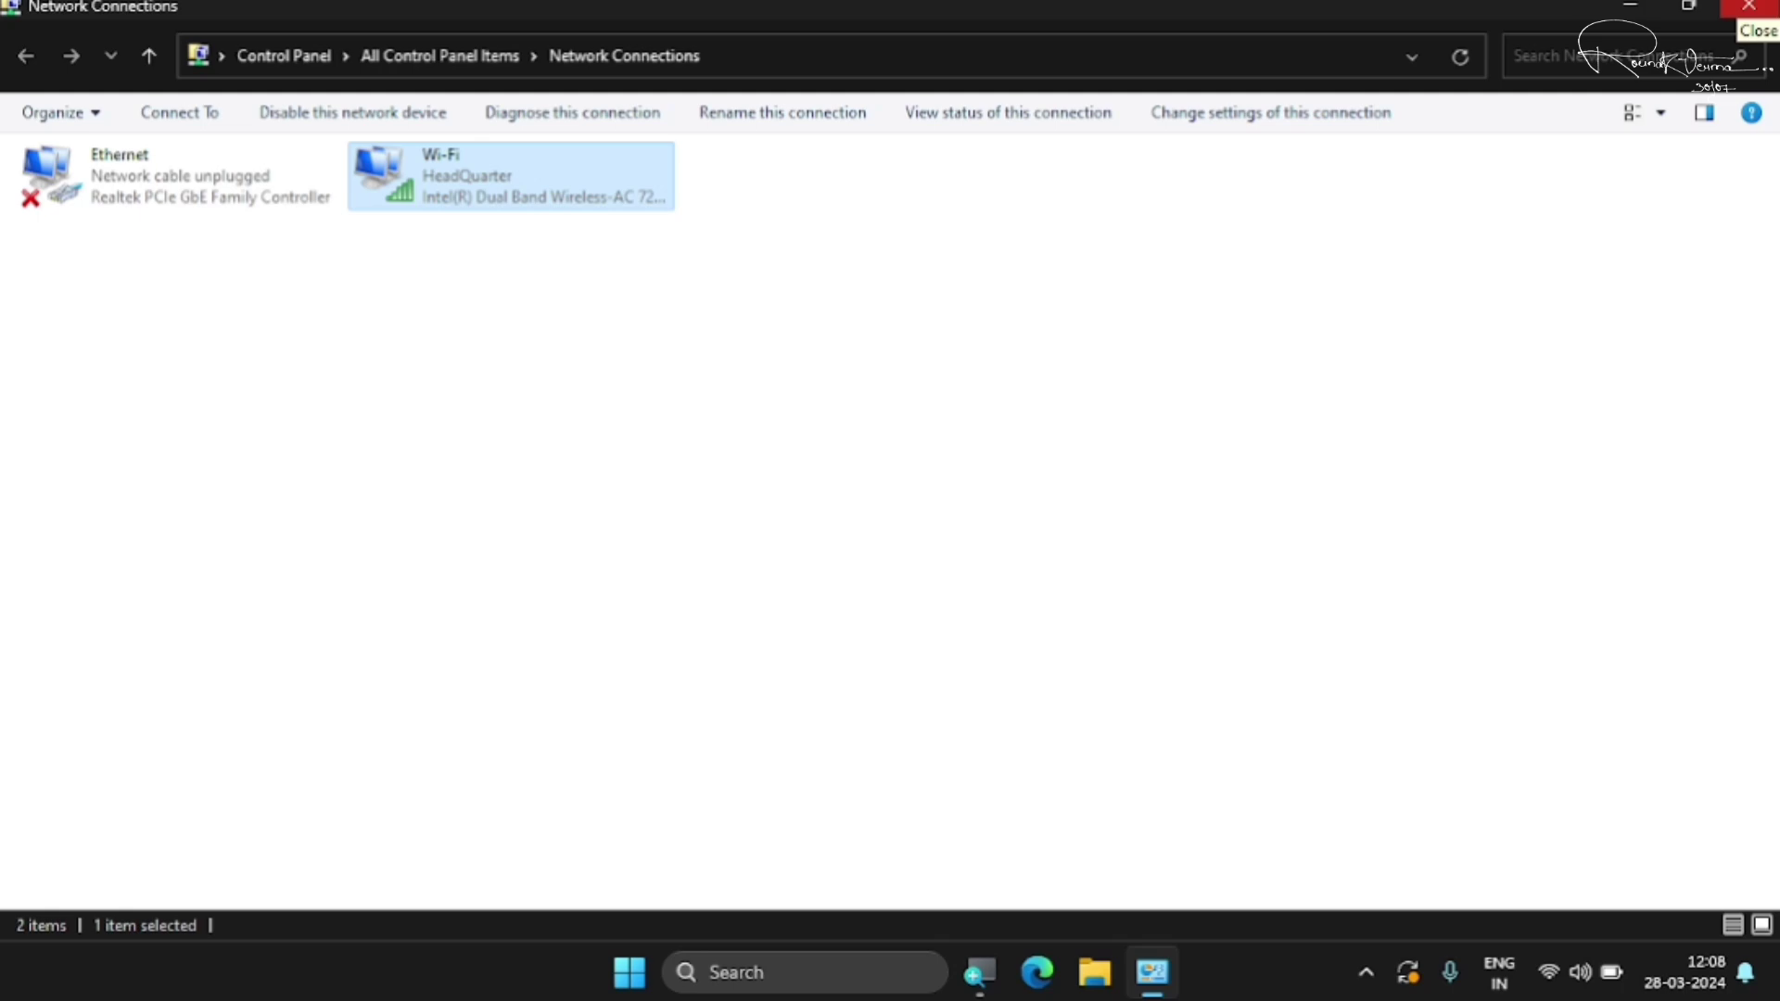
{"action": "left_click", "coordinate": [1742, 9]}
- Check the Windows version with the Run command winver and close the About Windows dialog
{"action": "key", "text": "super+r"}
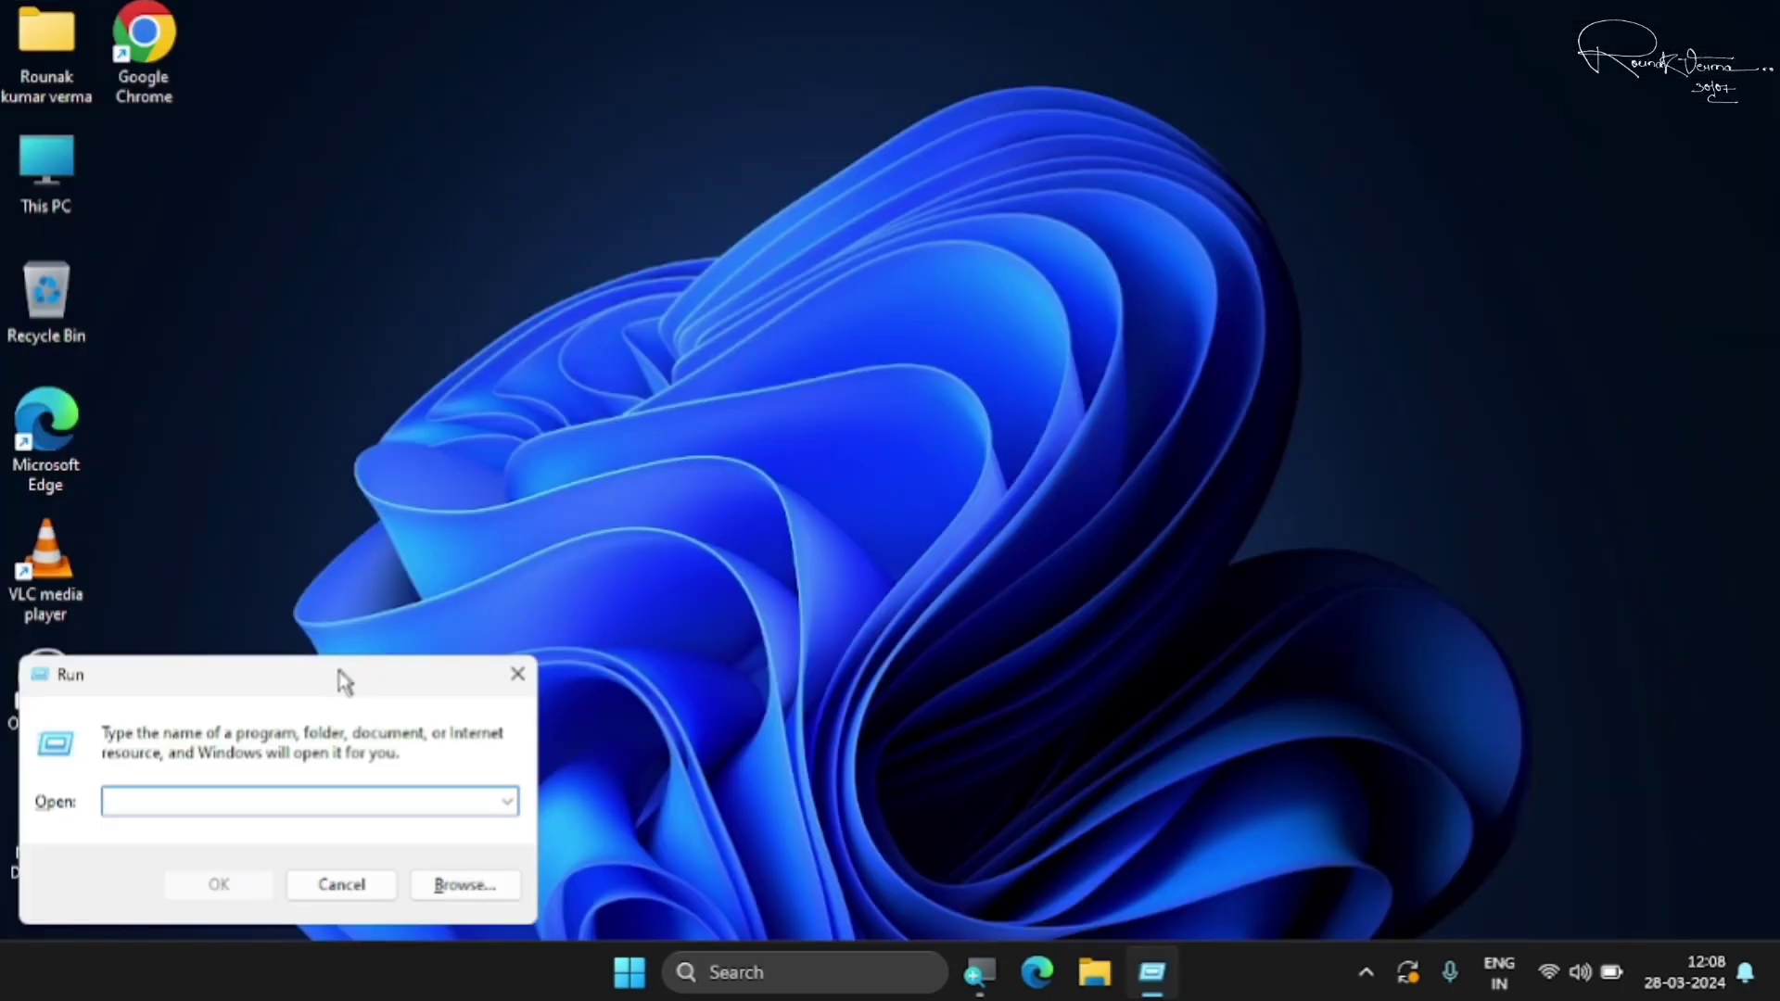
{"action": "left_click_drag", "start_coordinate": [345, 683], "coordinate": [978, 357]}
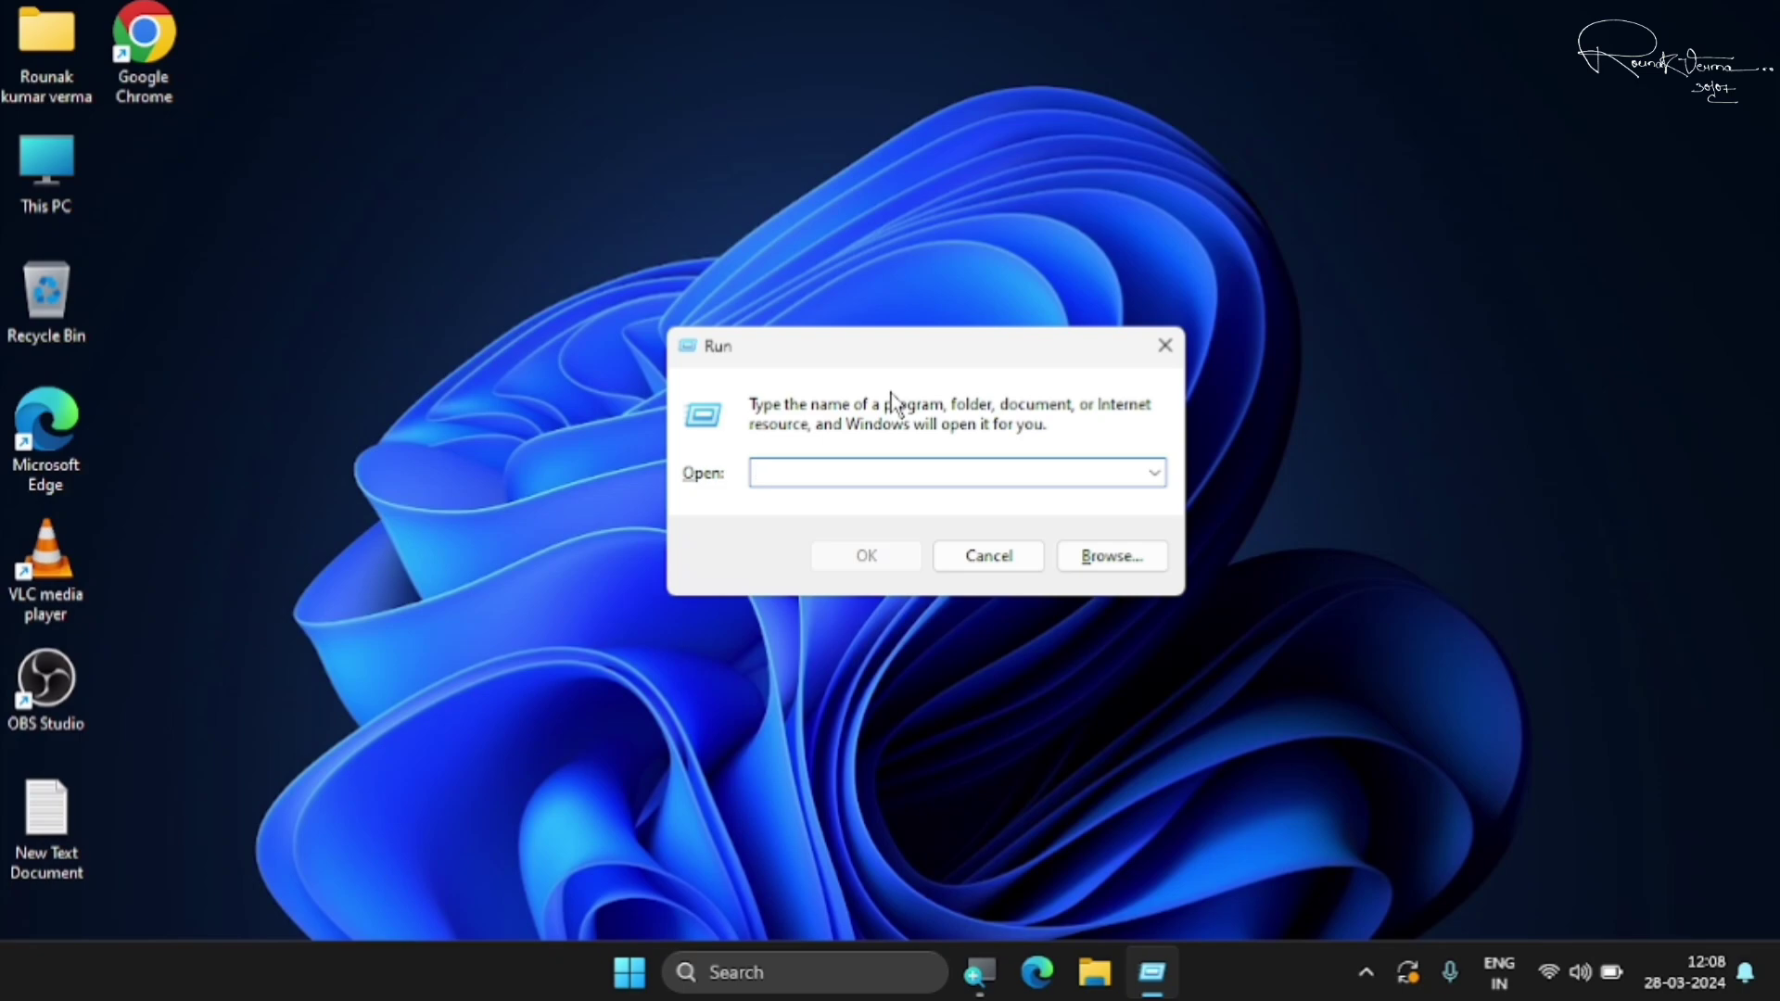
{"action": "type", "text": "win"}
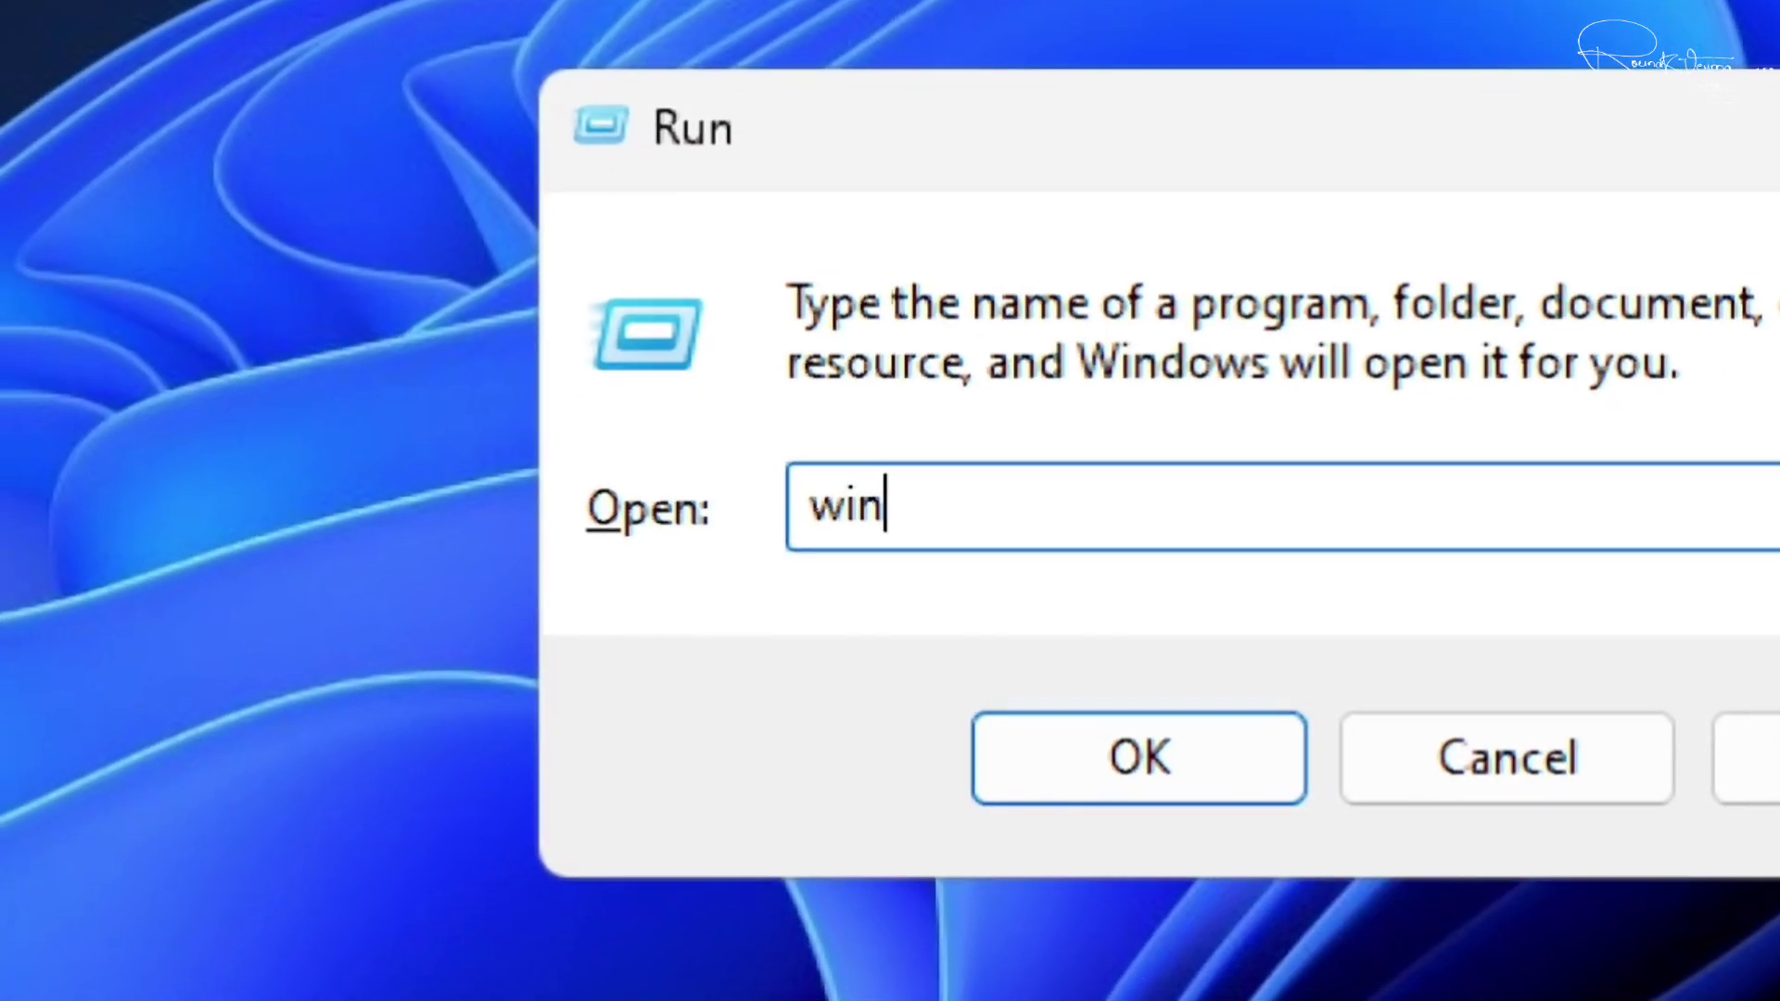
{"action": "type", "text": "ver"}
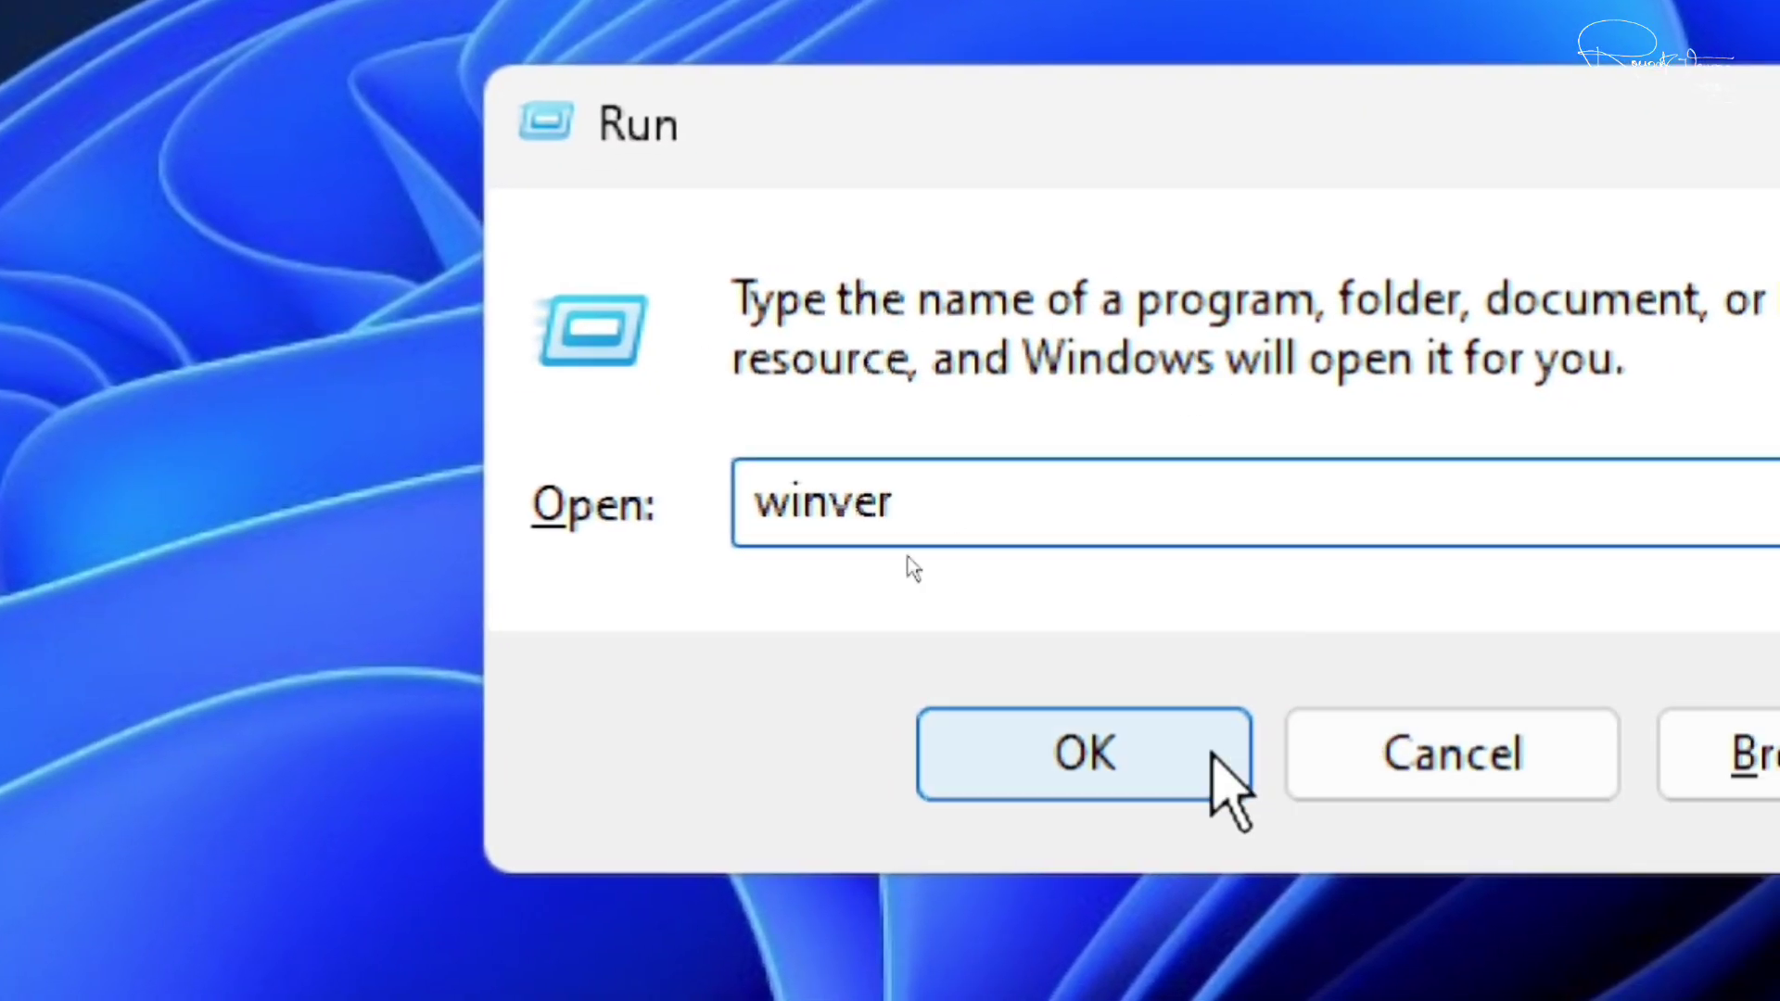
{"action": "left_click", "coordinate": [1186, 755]}
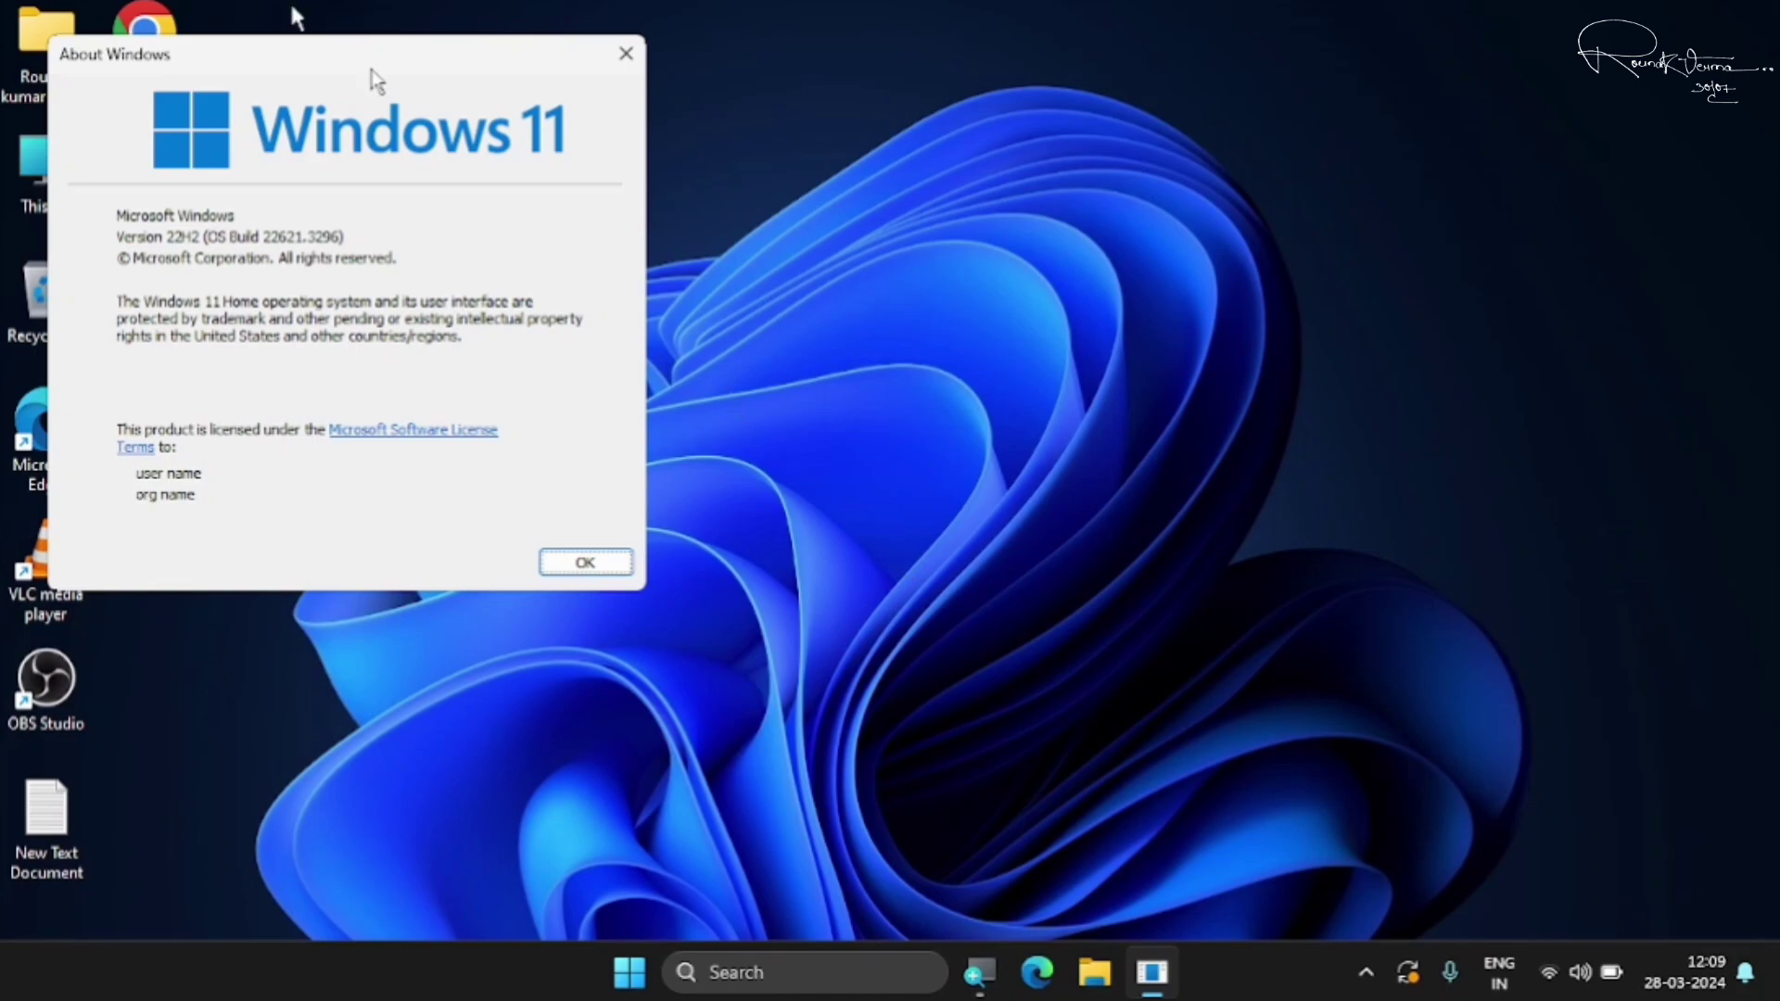
{"action": "left_click_drag", "start_coordinate": [279, 45], "coordinate": [807, 187]}
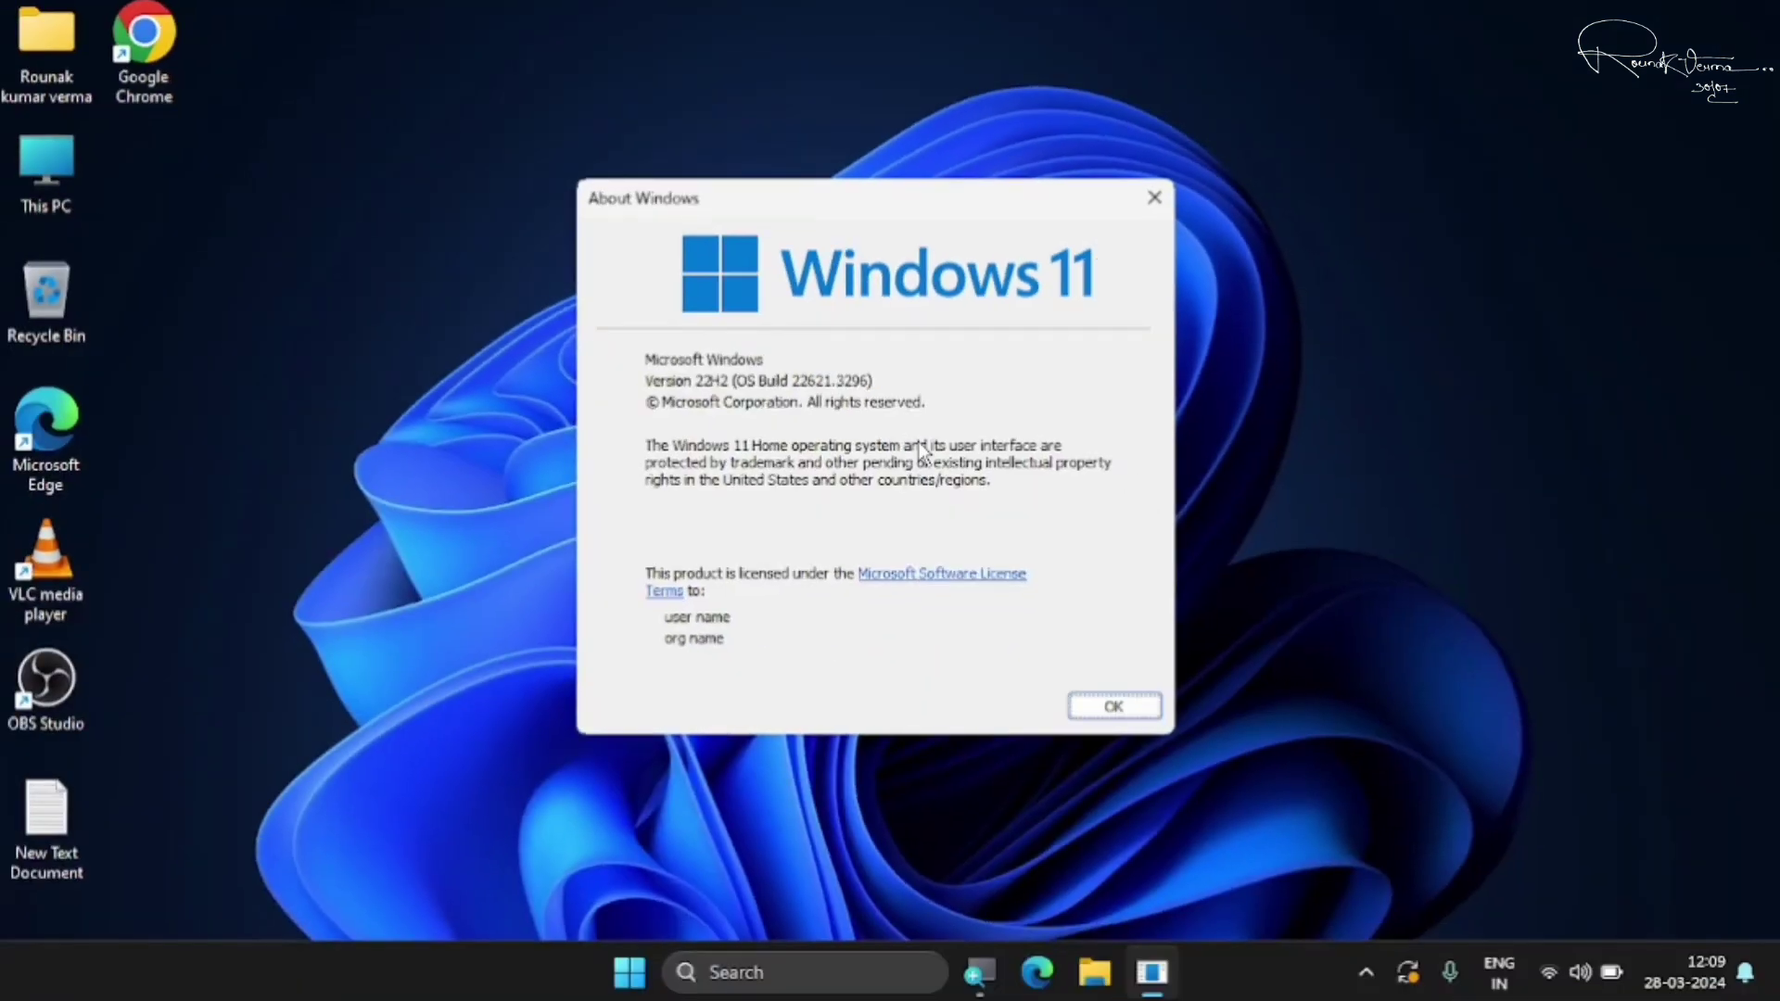
{"action": "left_click", "coordinate": [1154, 198]}
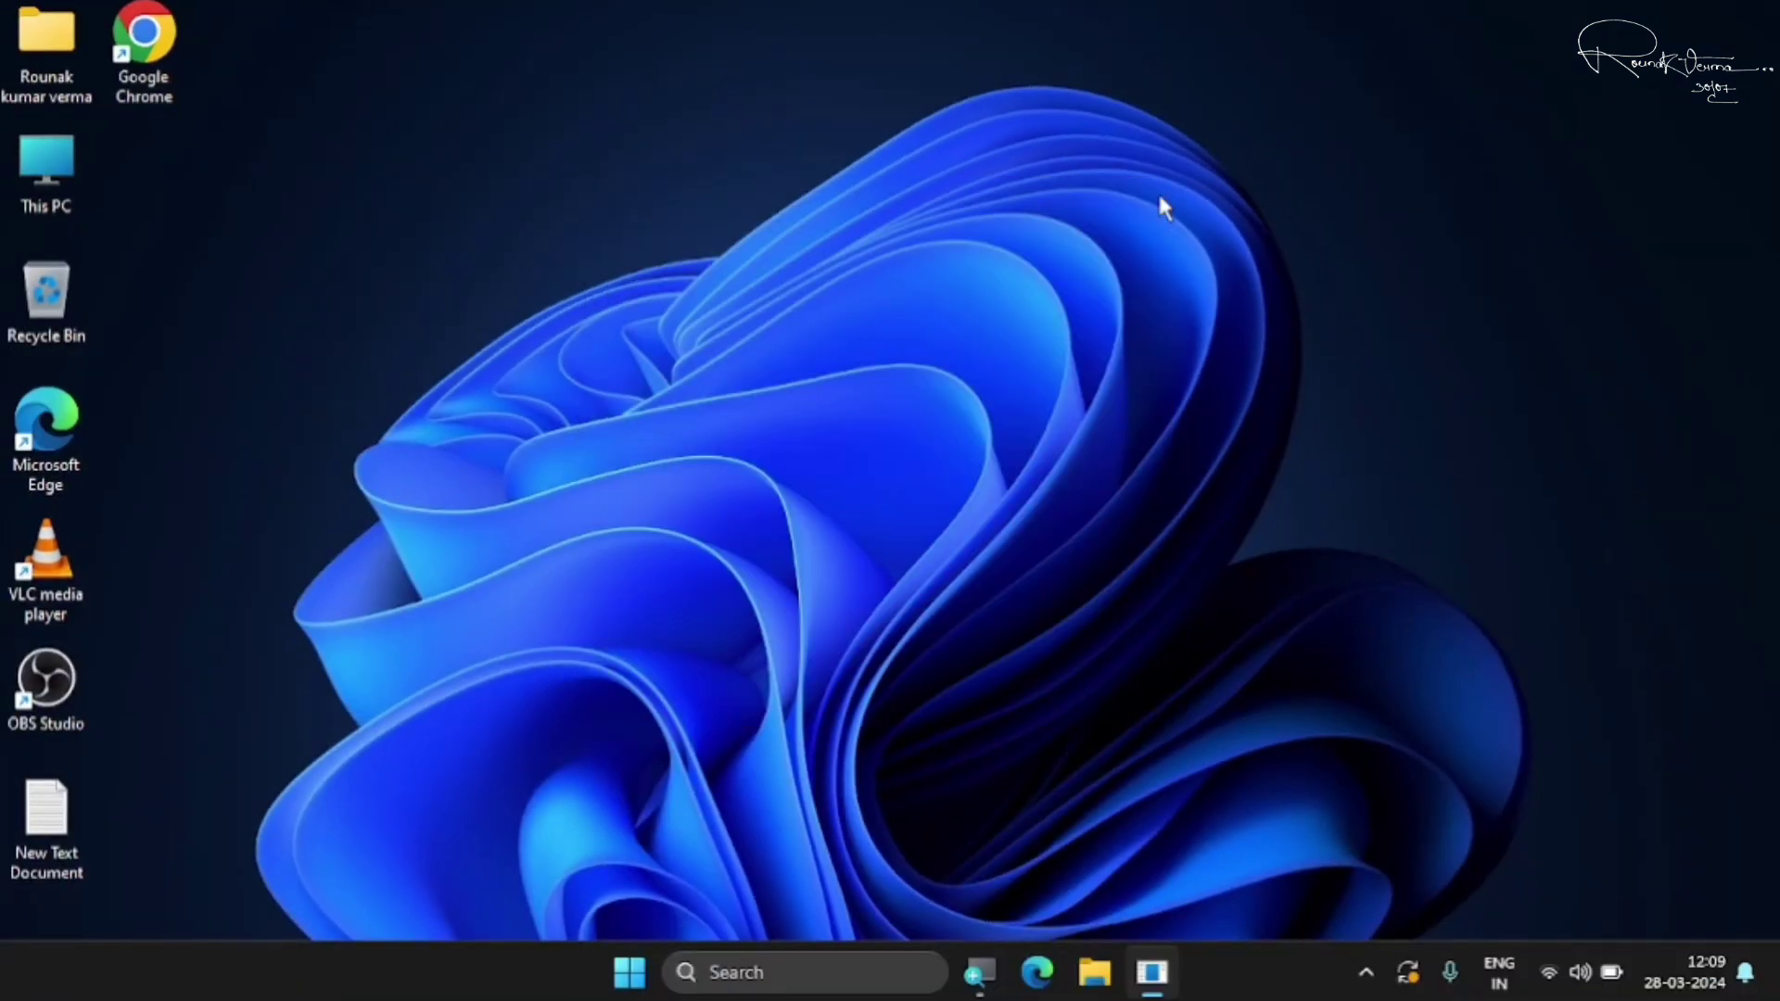
- Open Steps Recorder with the Run command psr, look over its controls, and close it without recording
{"action": "key", "text": "super+r"}
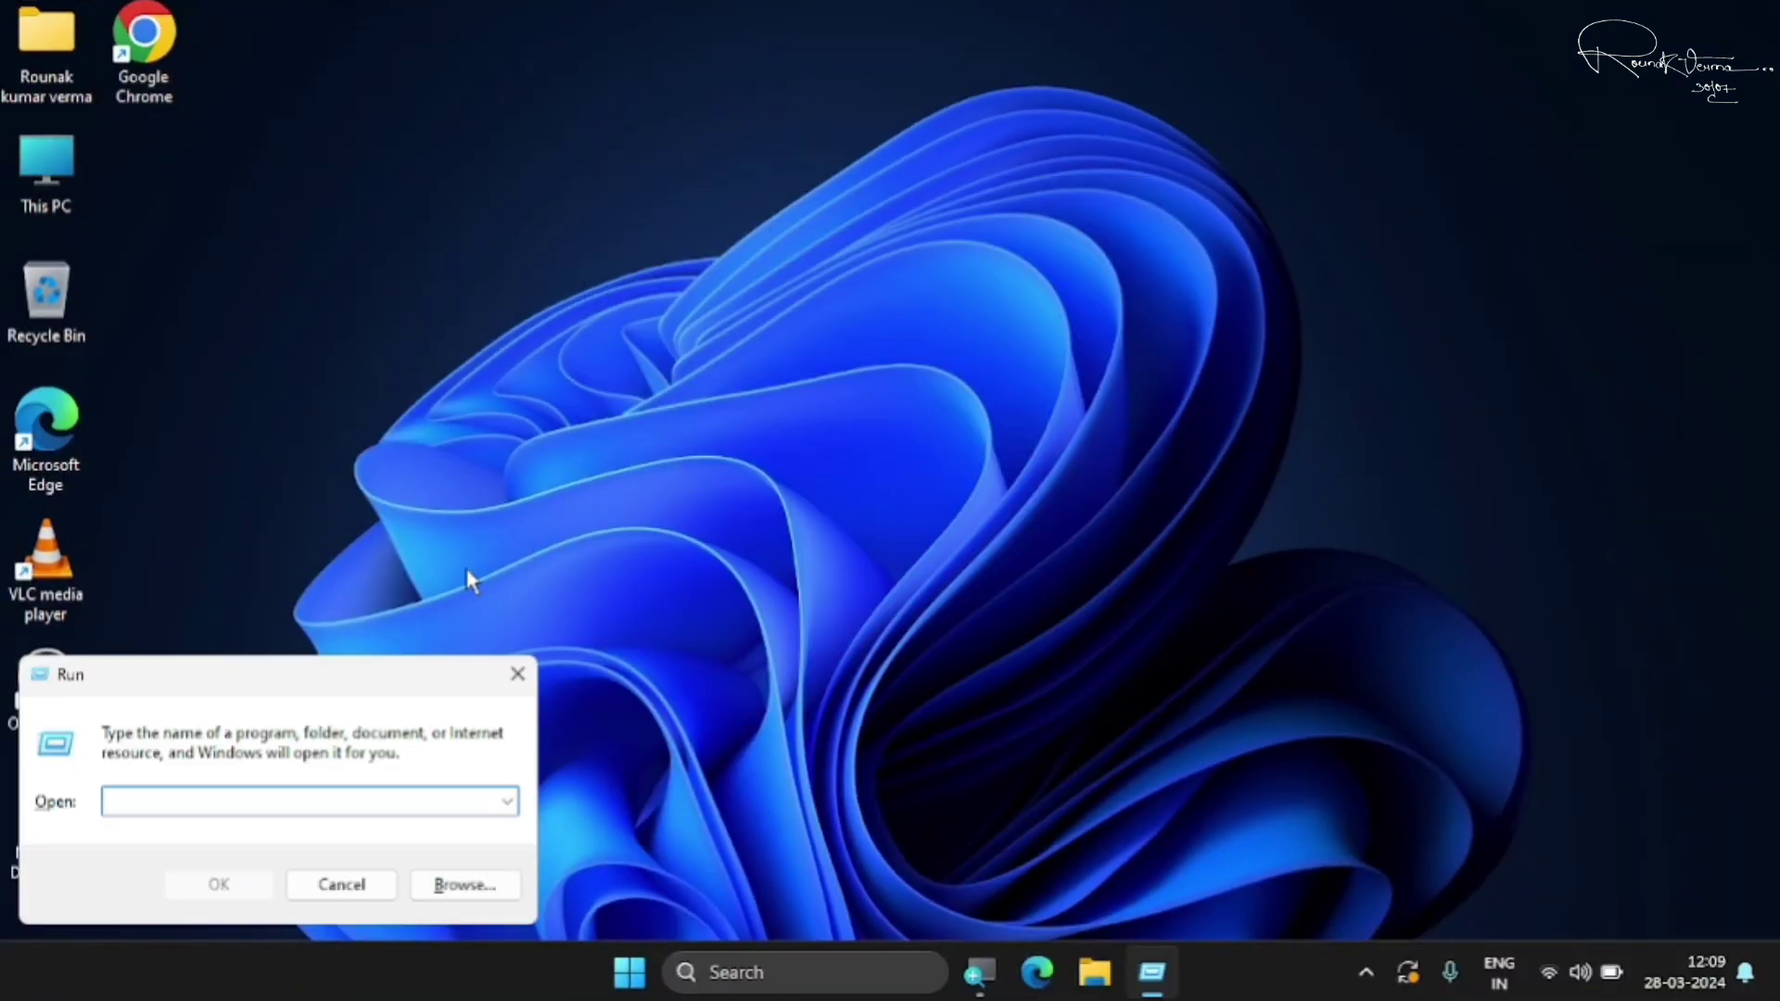
{"action": "left_click_drag", "start_coordinate": [357, 668], "coordinate": [923, 313]}
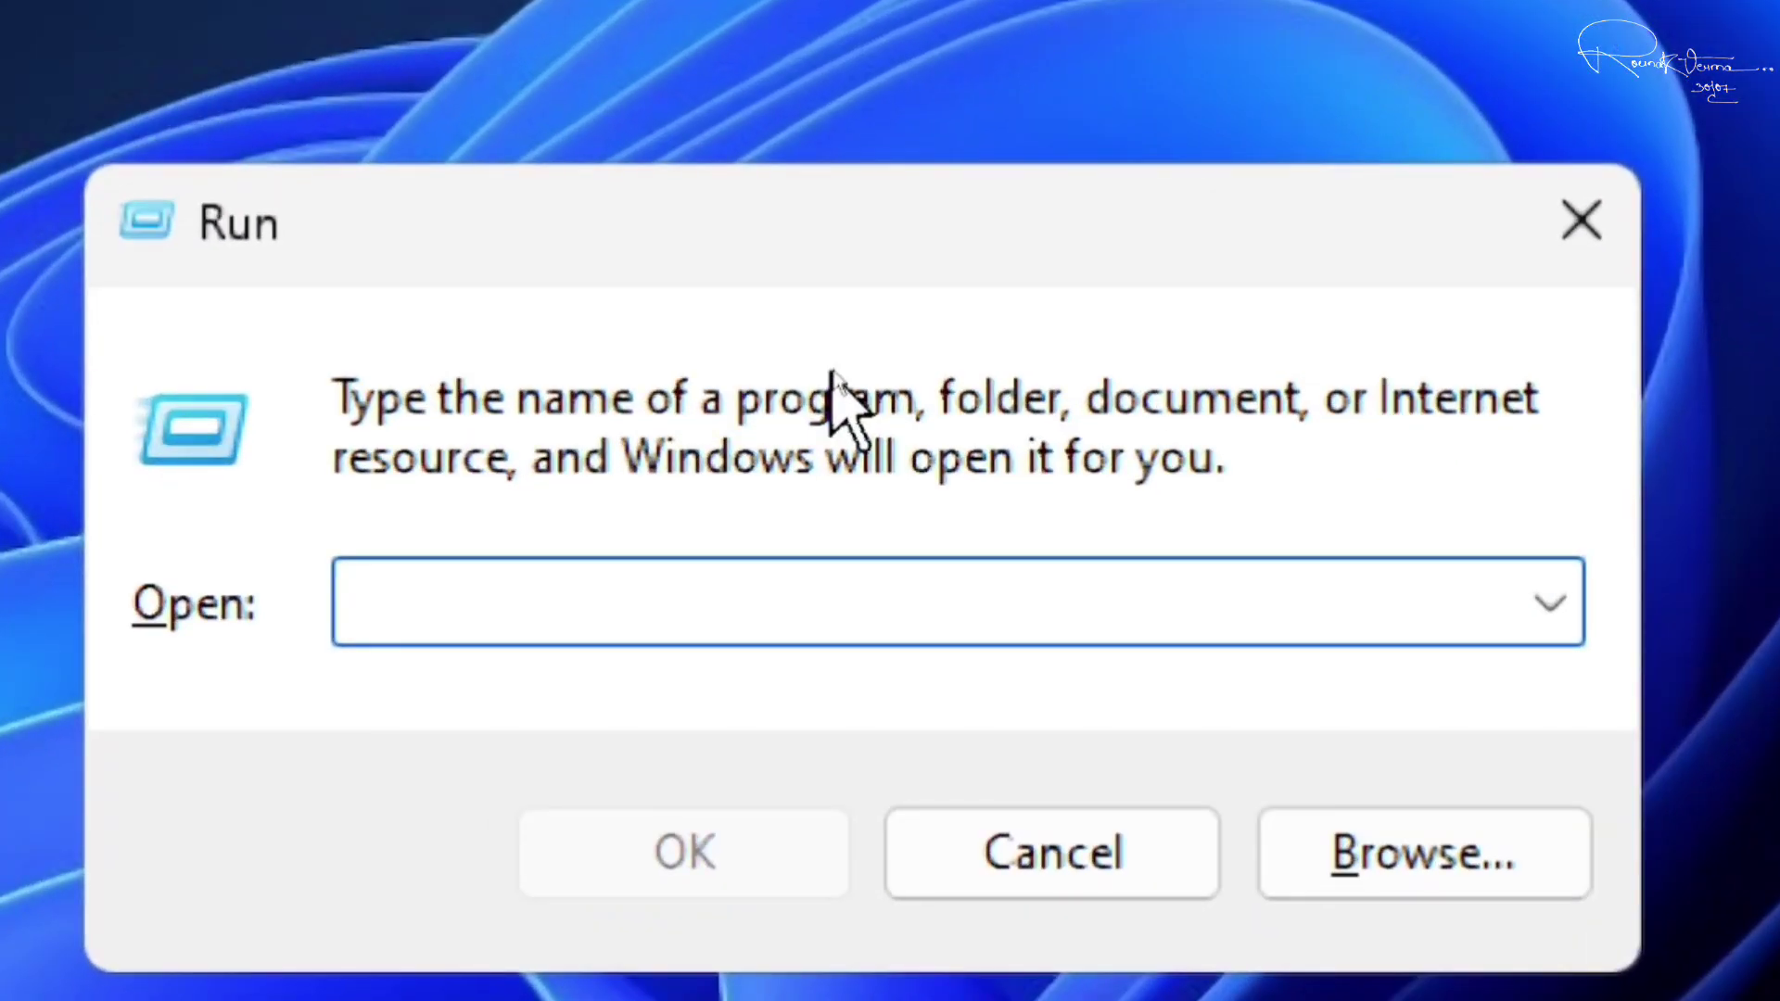
{"action": "type", "text": "psrt"}
{"action": "key", "text": "BackSpace"}
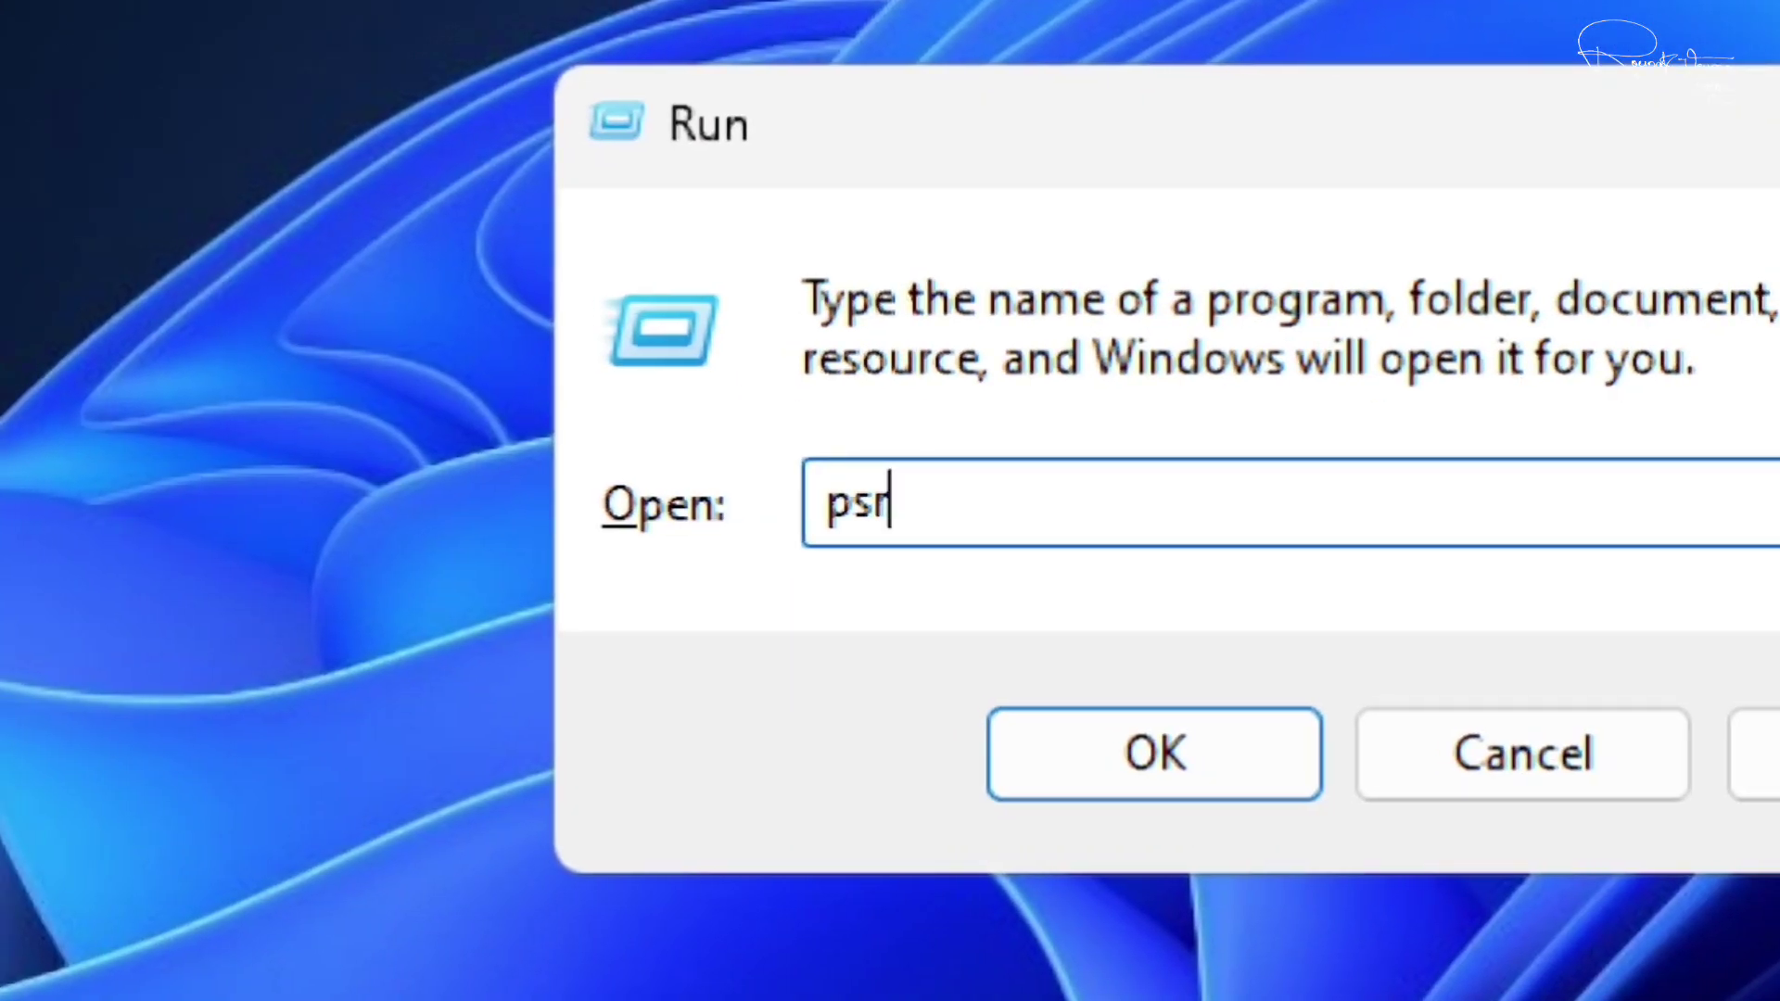
{"action": "left_click", "coordinate": [1161, 758]}
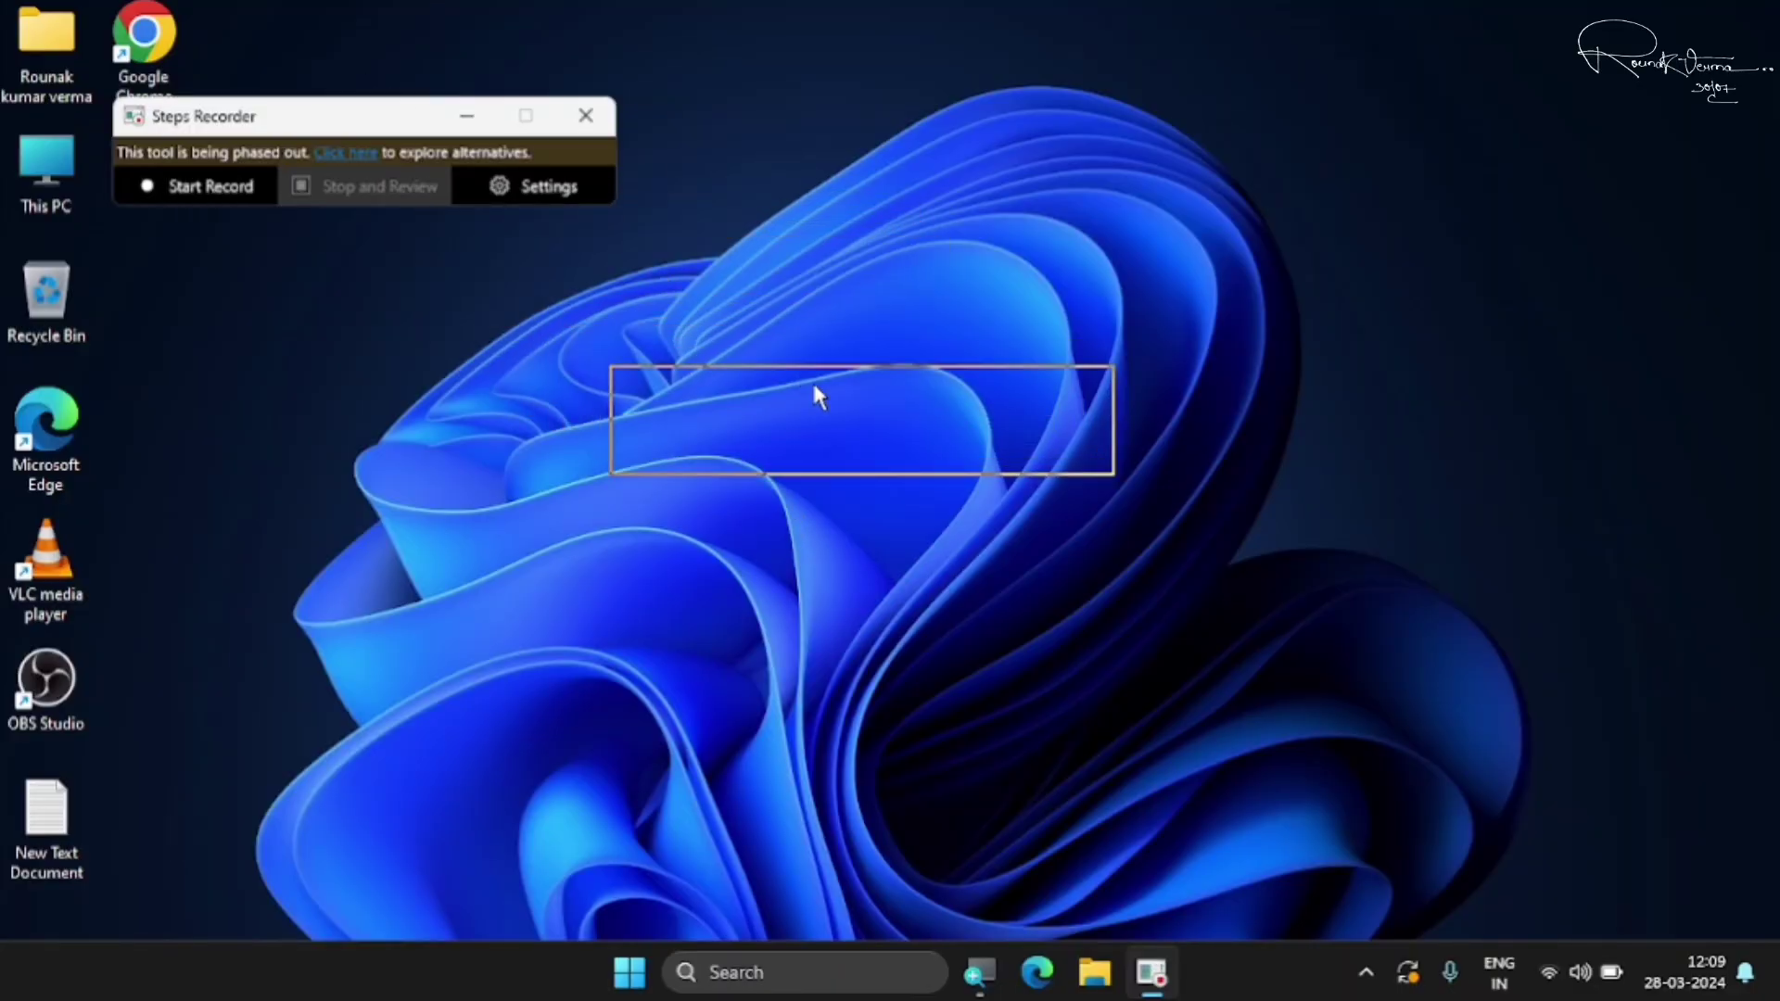
{"action": "left_click_drag", "start_coordinate": [815, 394], "coordinate": [862, 427]}
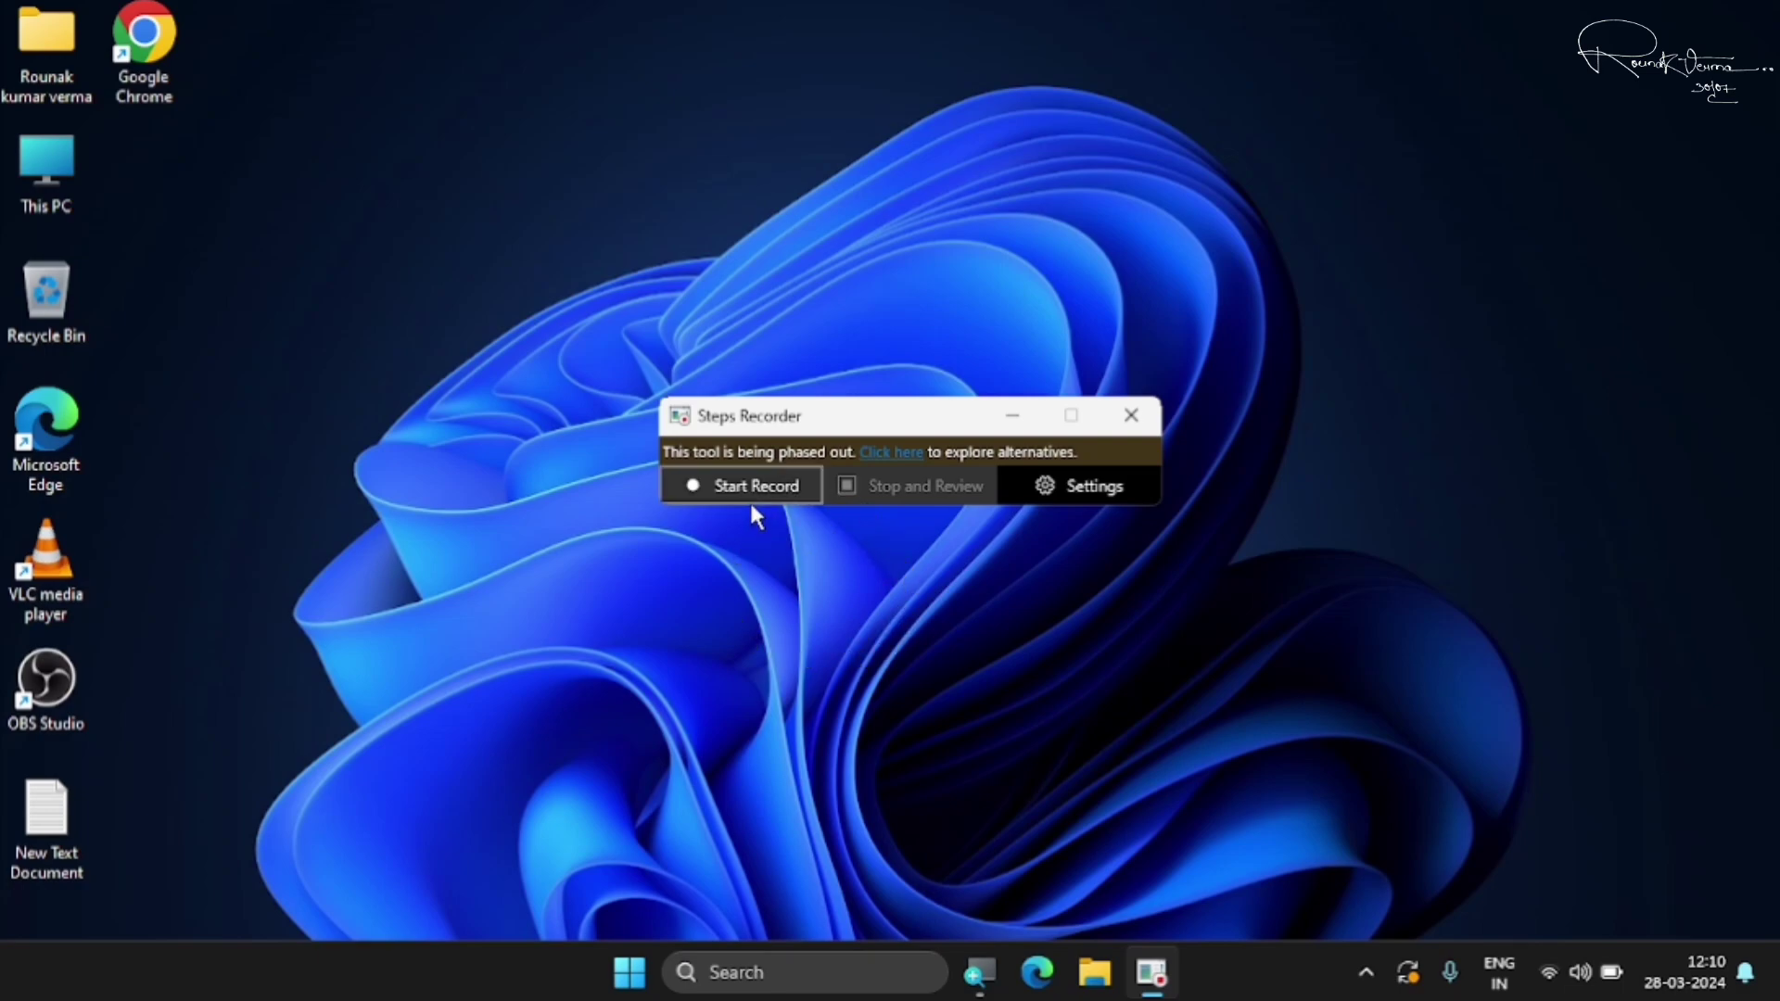
{"action": "left_click", "coordinate": [1131, 417]}
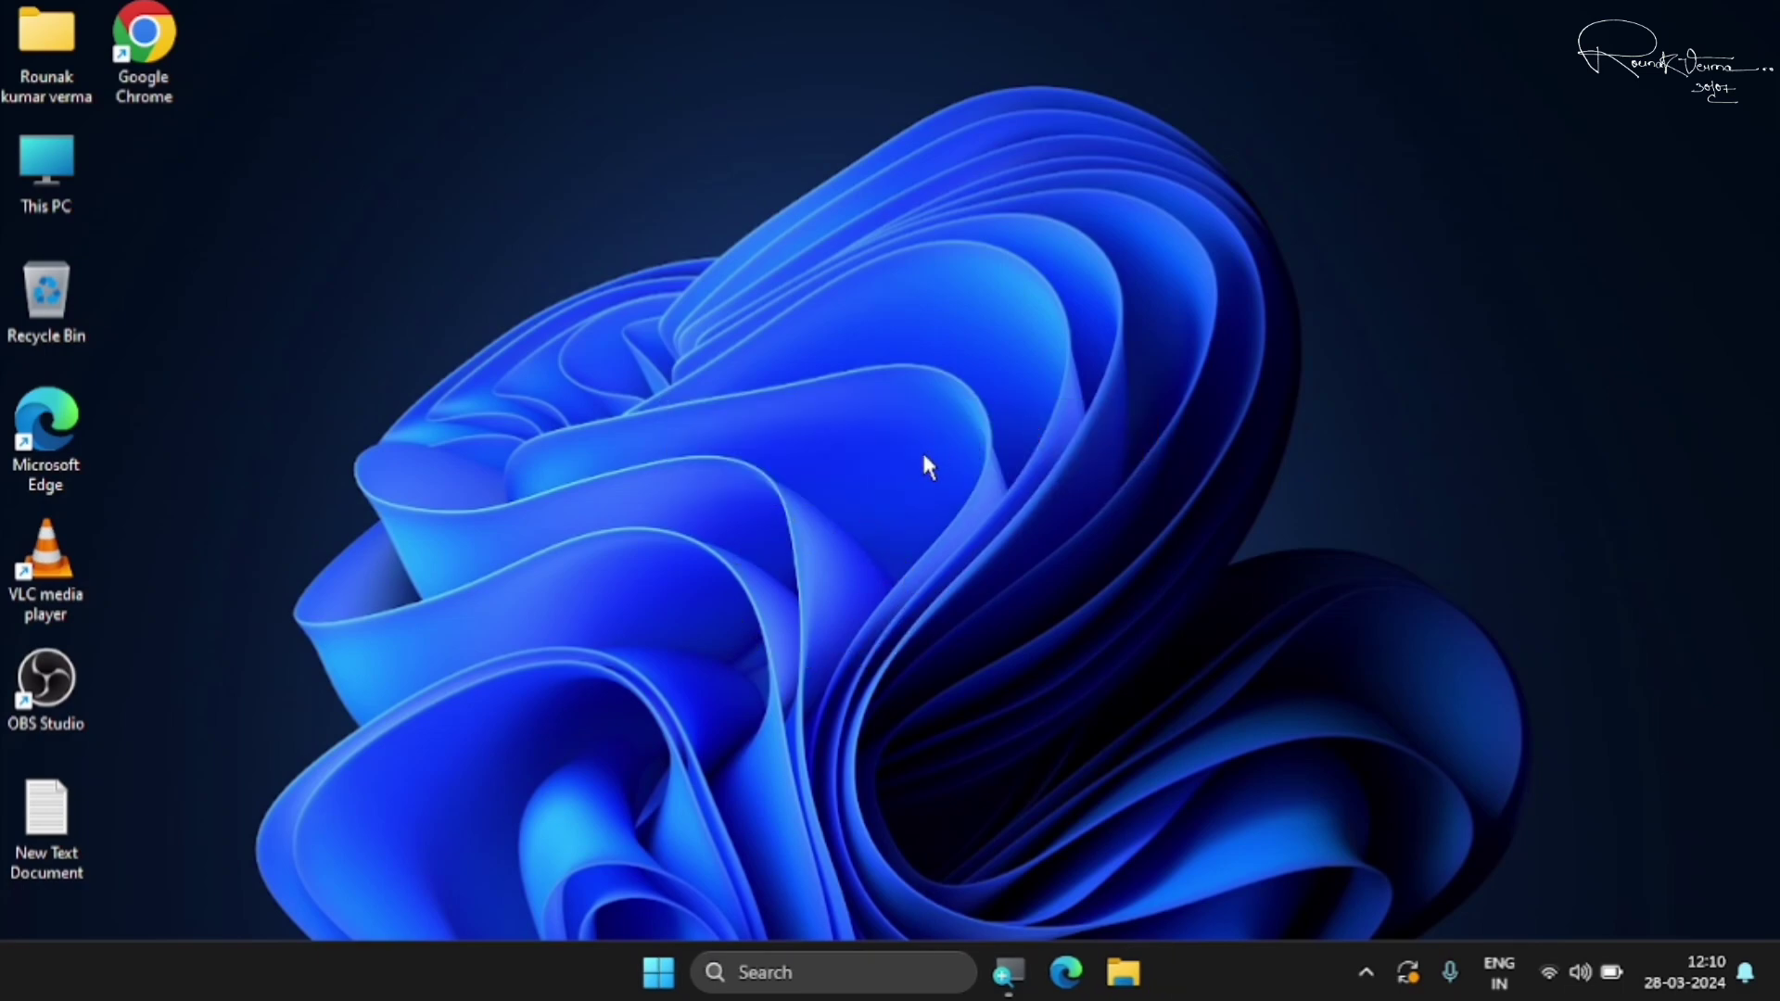
- Launch Power Options with the Run command powercfg.cpl
{"action": "key", "text": "super+r"}
{"action": "left_click_drag", "start_coordinate": [370, 676], "coordinate": [946, 345]}
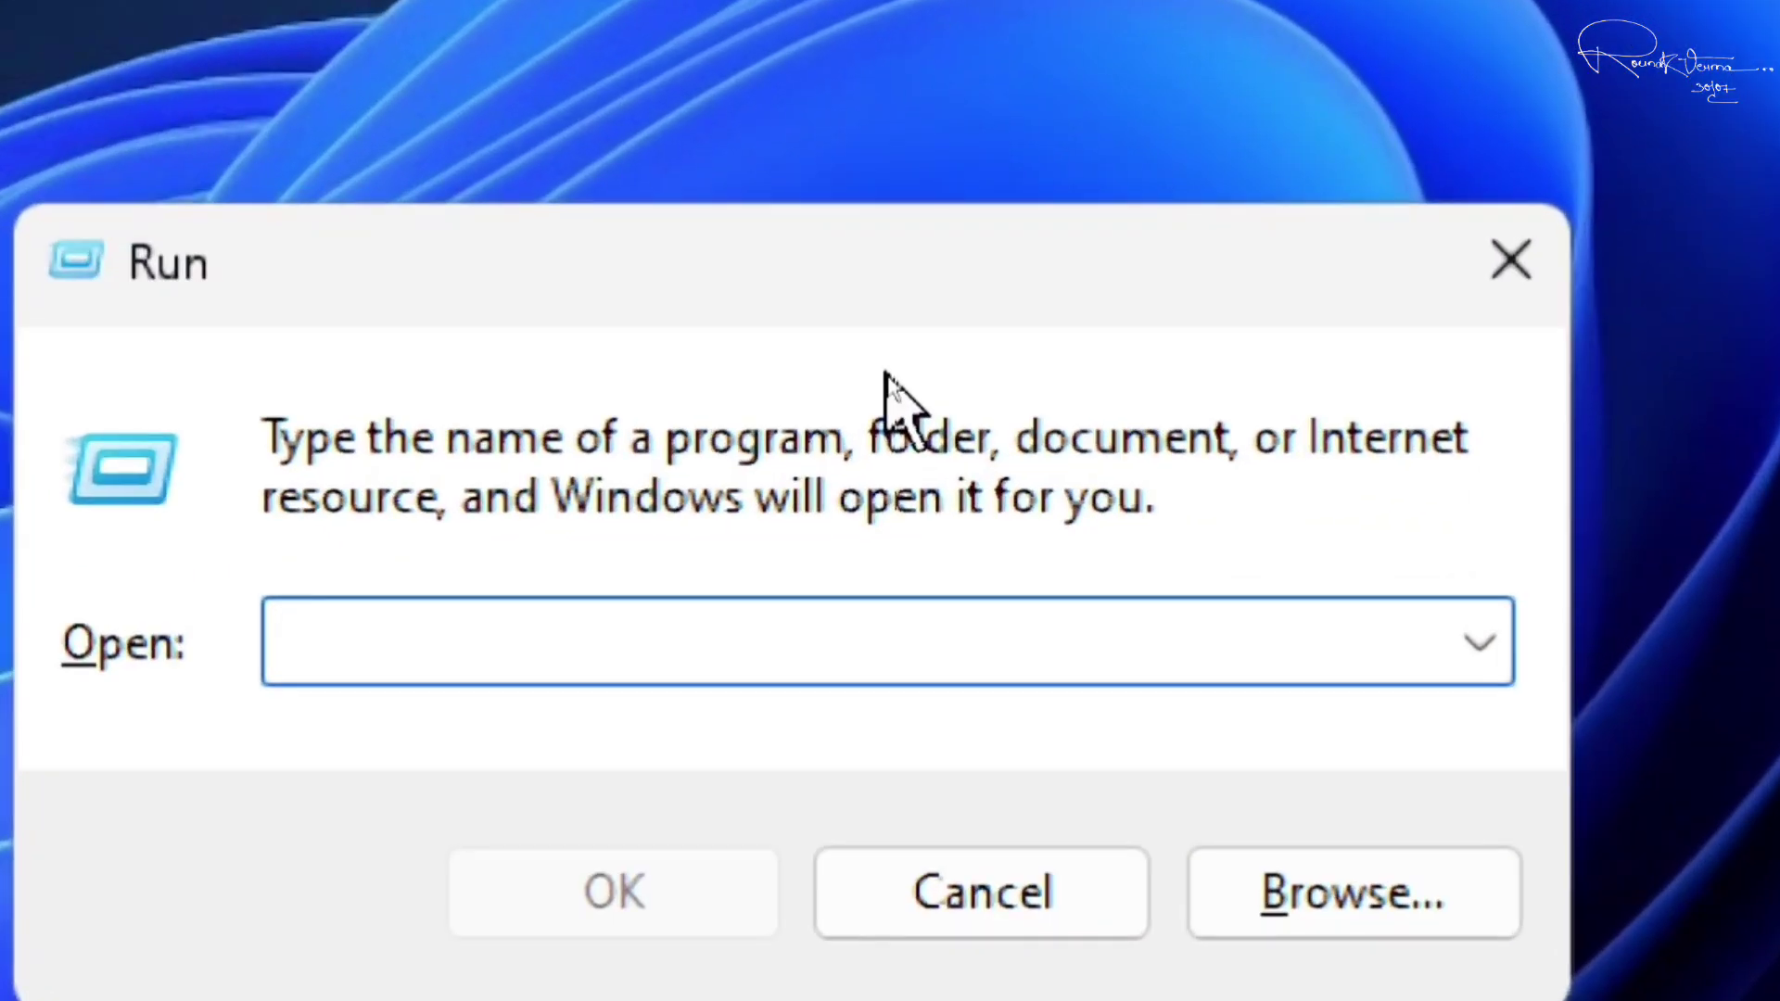
{"action": "type", "text": "power"}
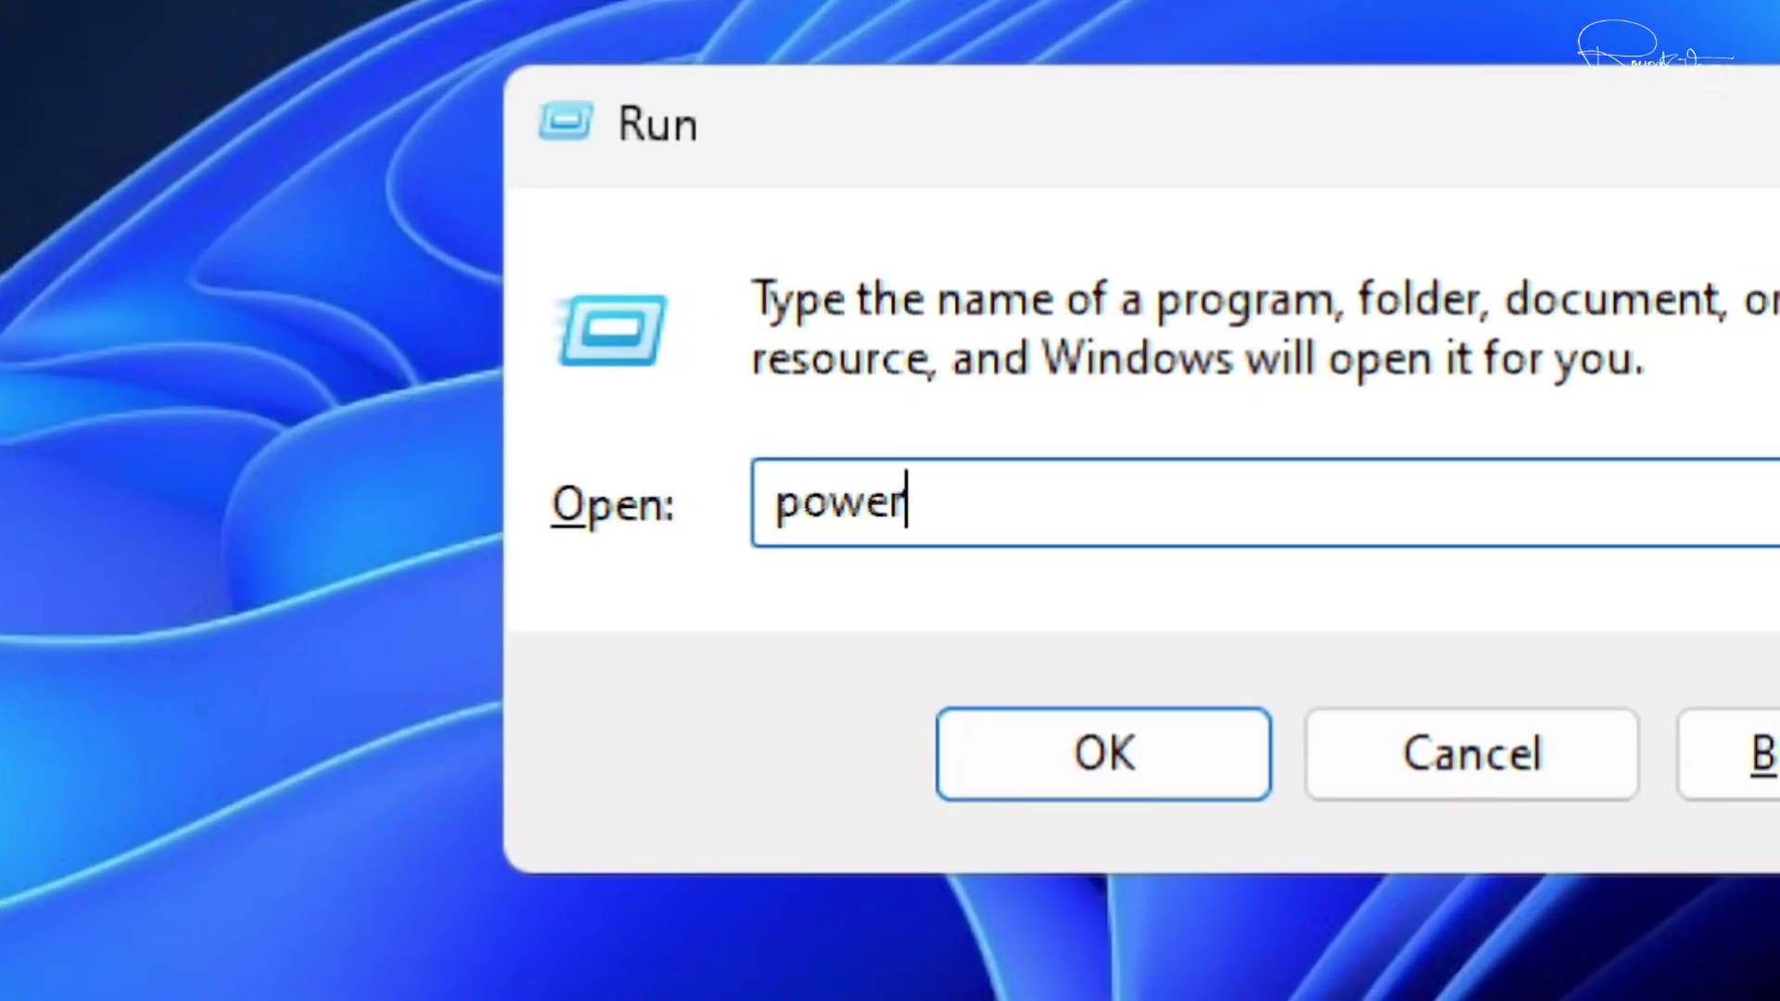
{"action": "type", "text": "cfg.cp"}
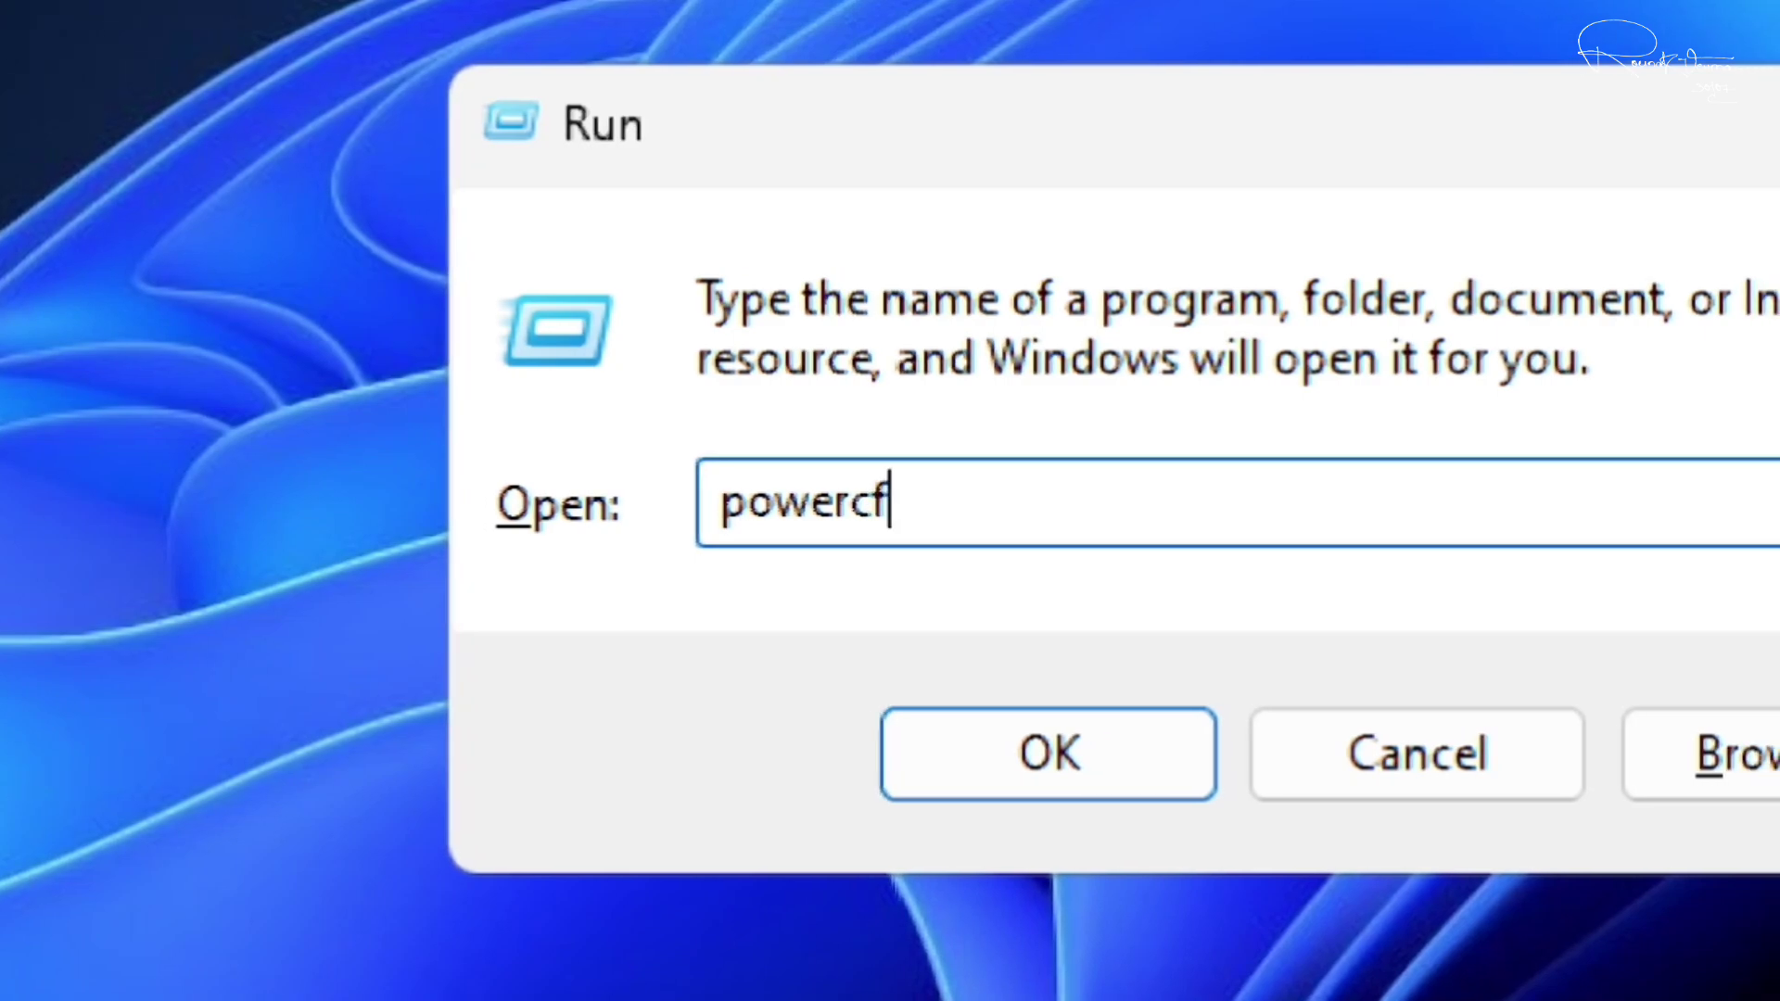
{"action": "type", "text": "l"}
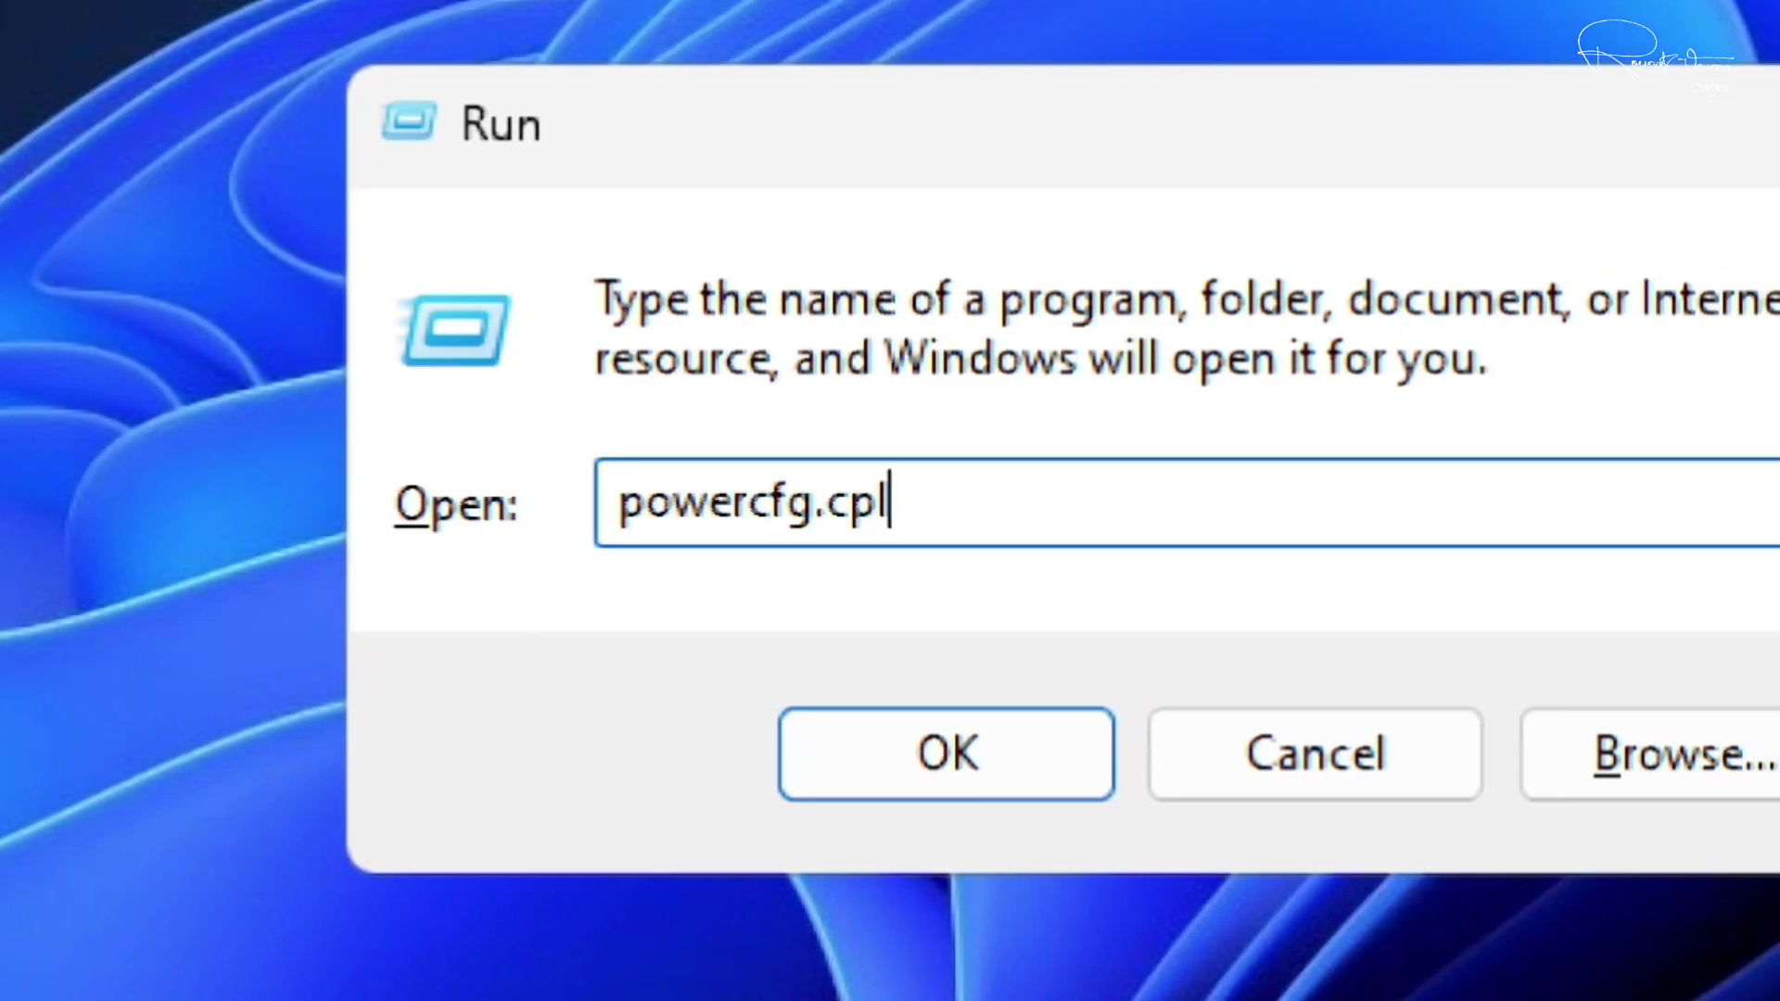
{"action": "left_click", "coordinate": [1034, 788]}
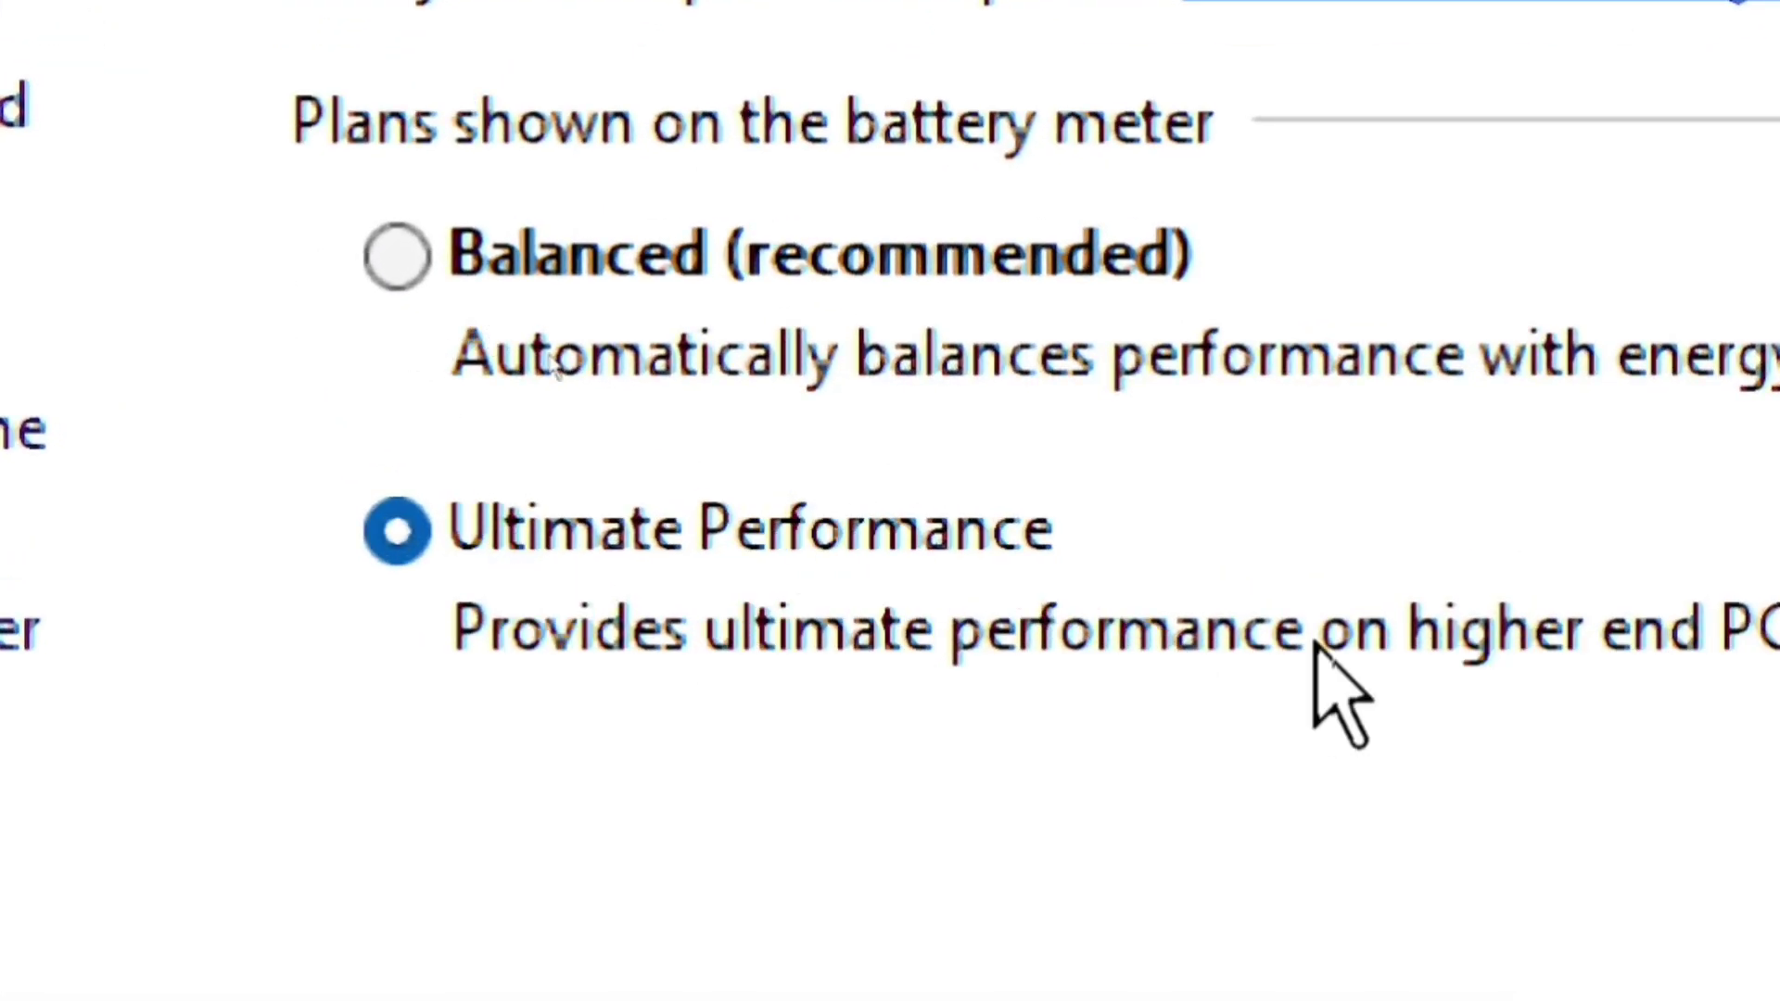
- Make Ultimate Performance the selected power plan and open its advanced power settings
{"action": "left_click", "coordinate": [406, 246]}
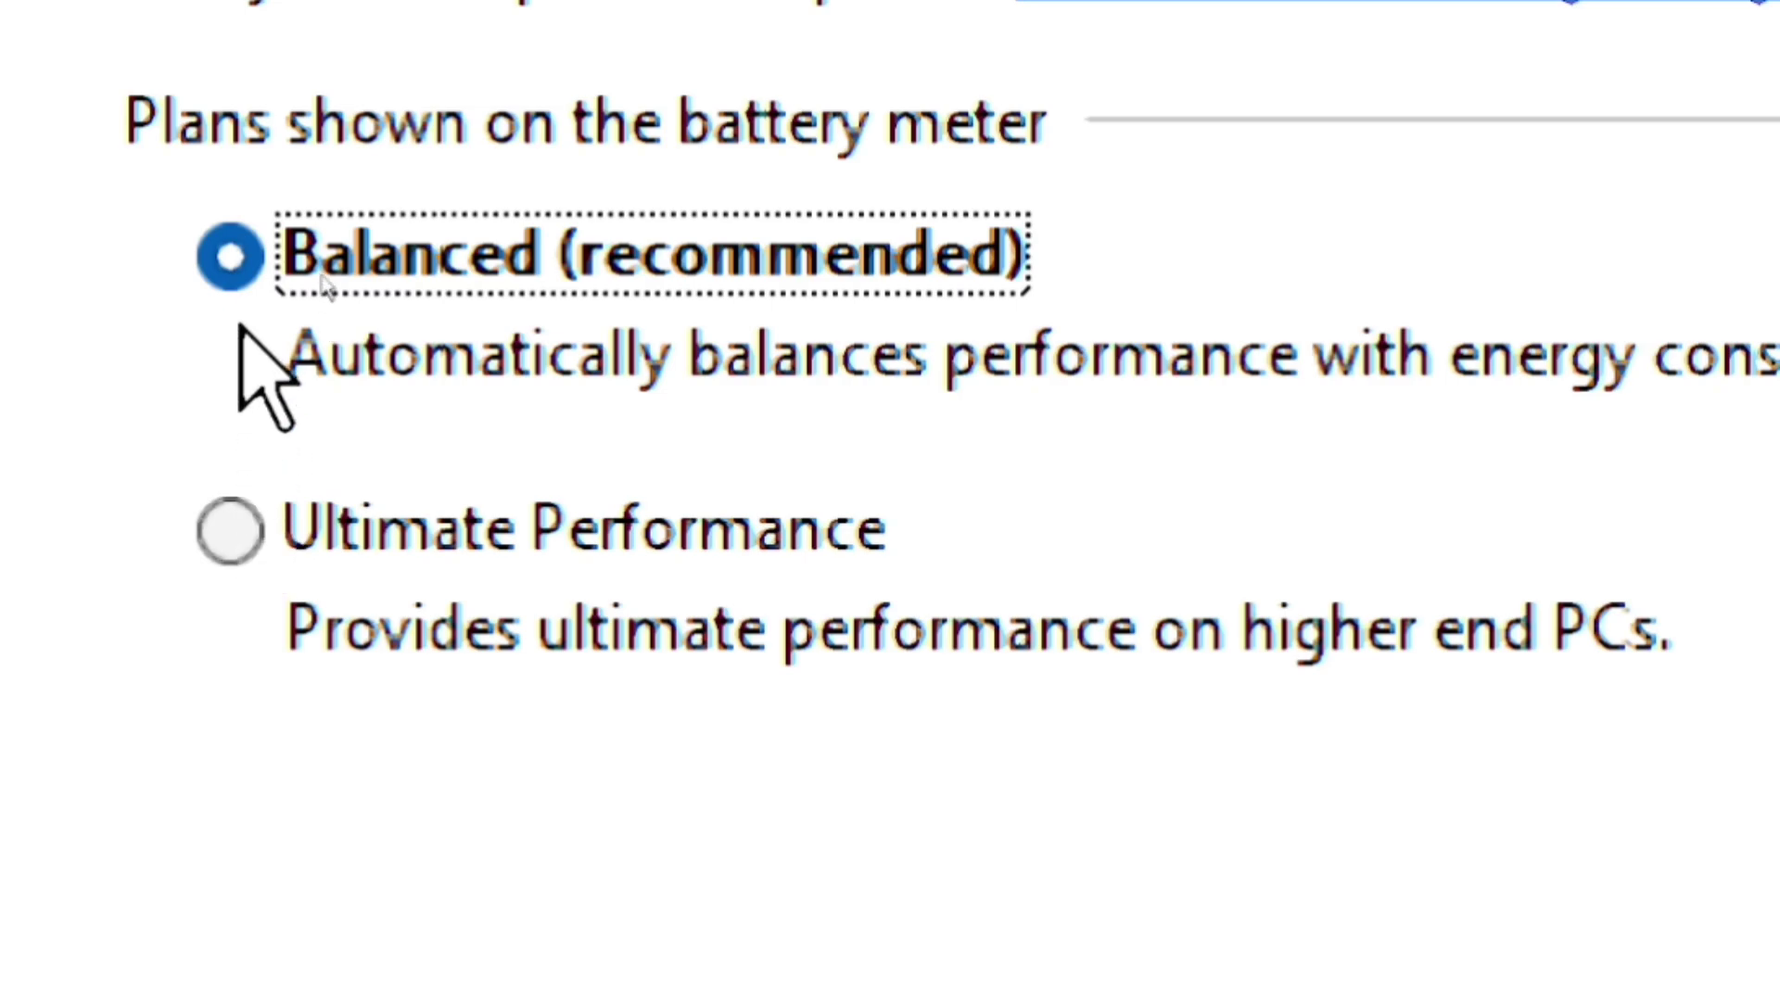
{"action": "left_click", "coordinate": [230, 511]}
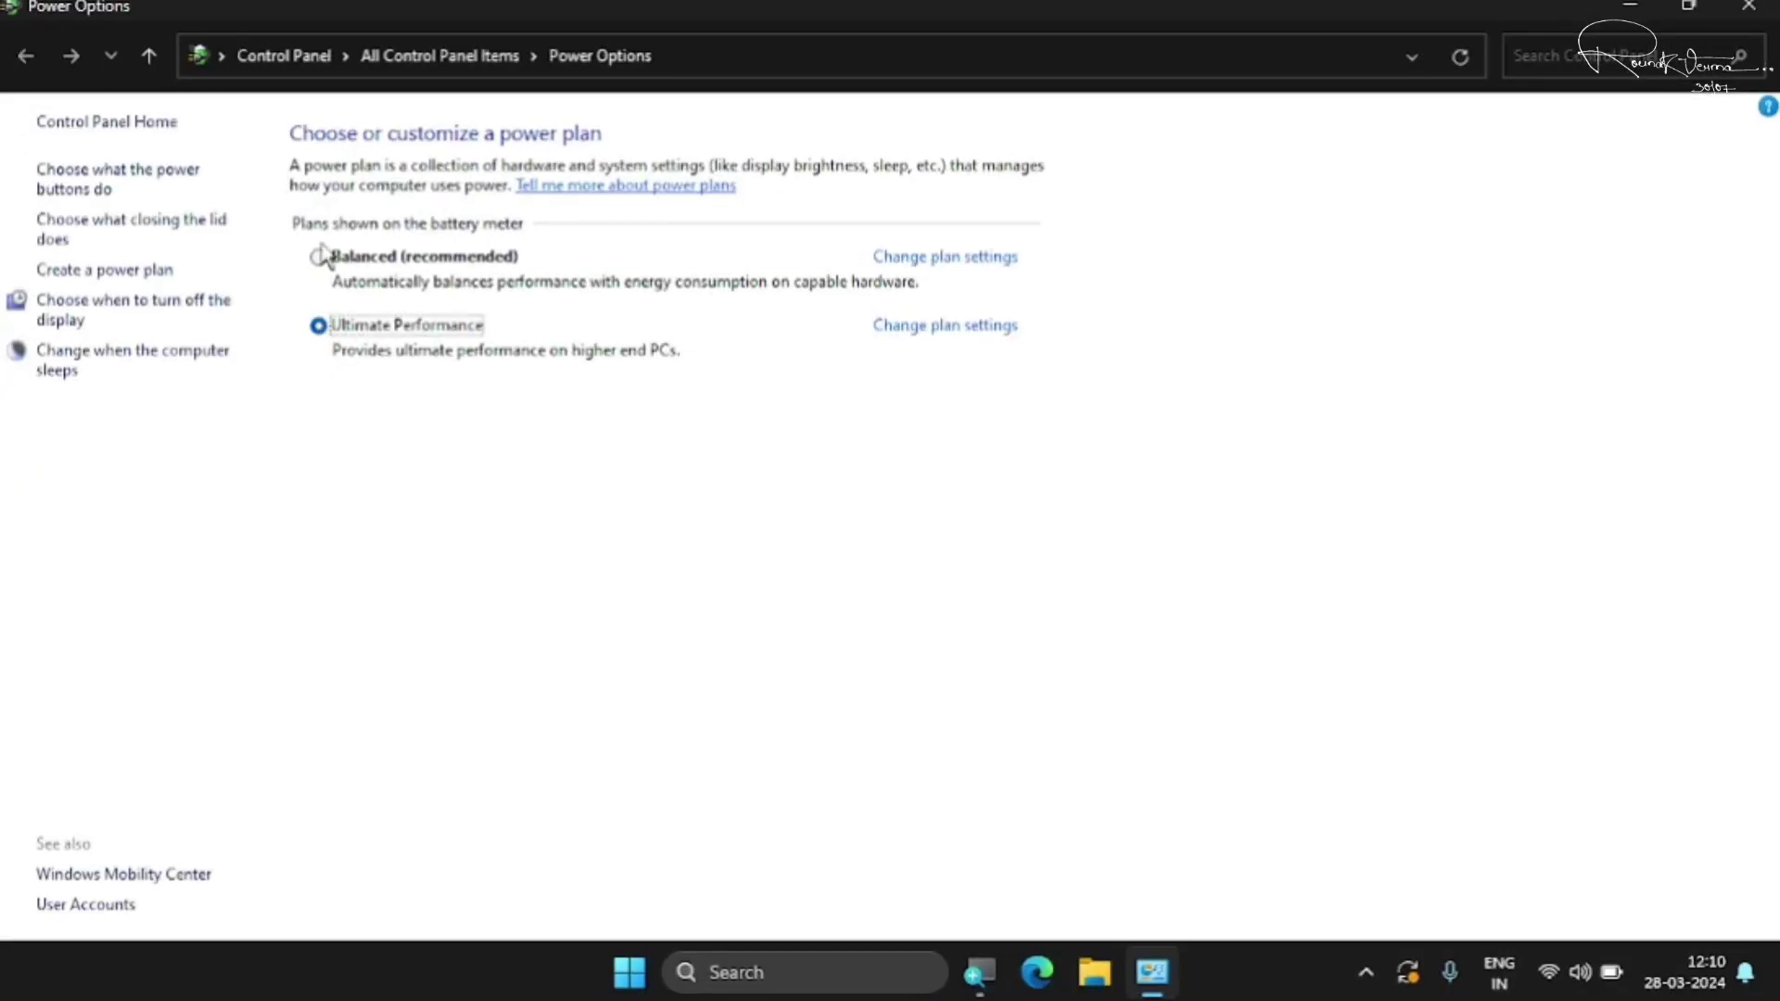
{"action": "left_click", "coordinate": [967, 330]}
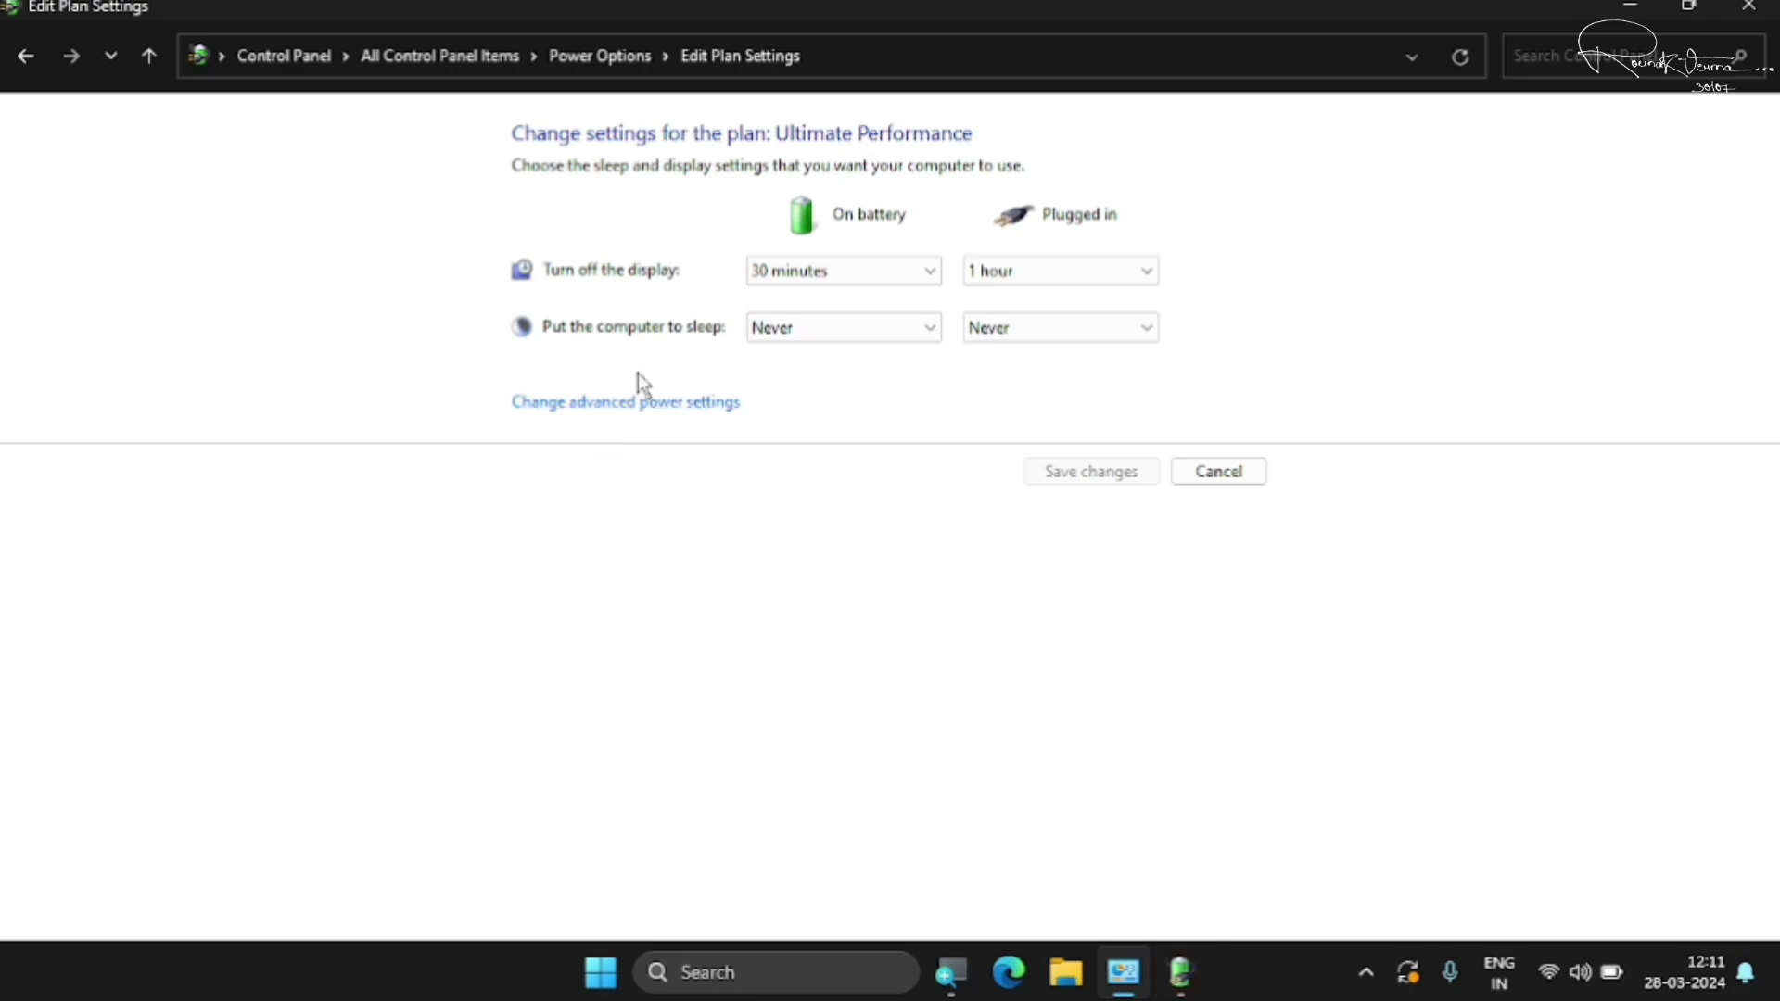
{"action": "left_click", "coordinate": [624, 406]}
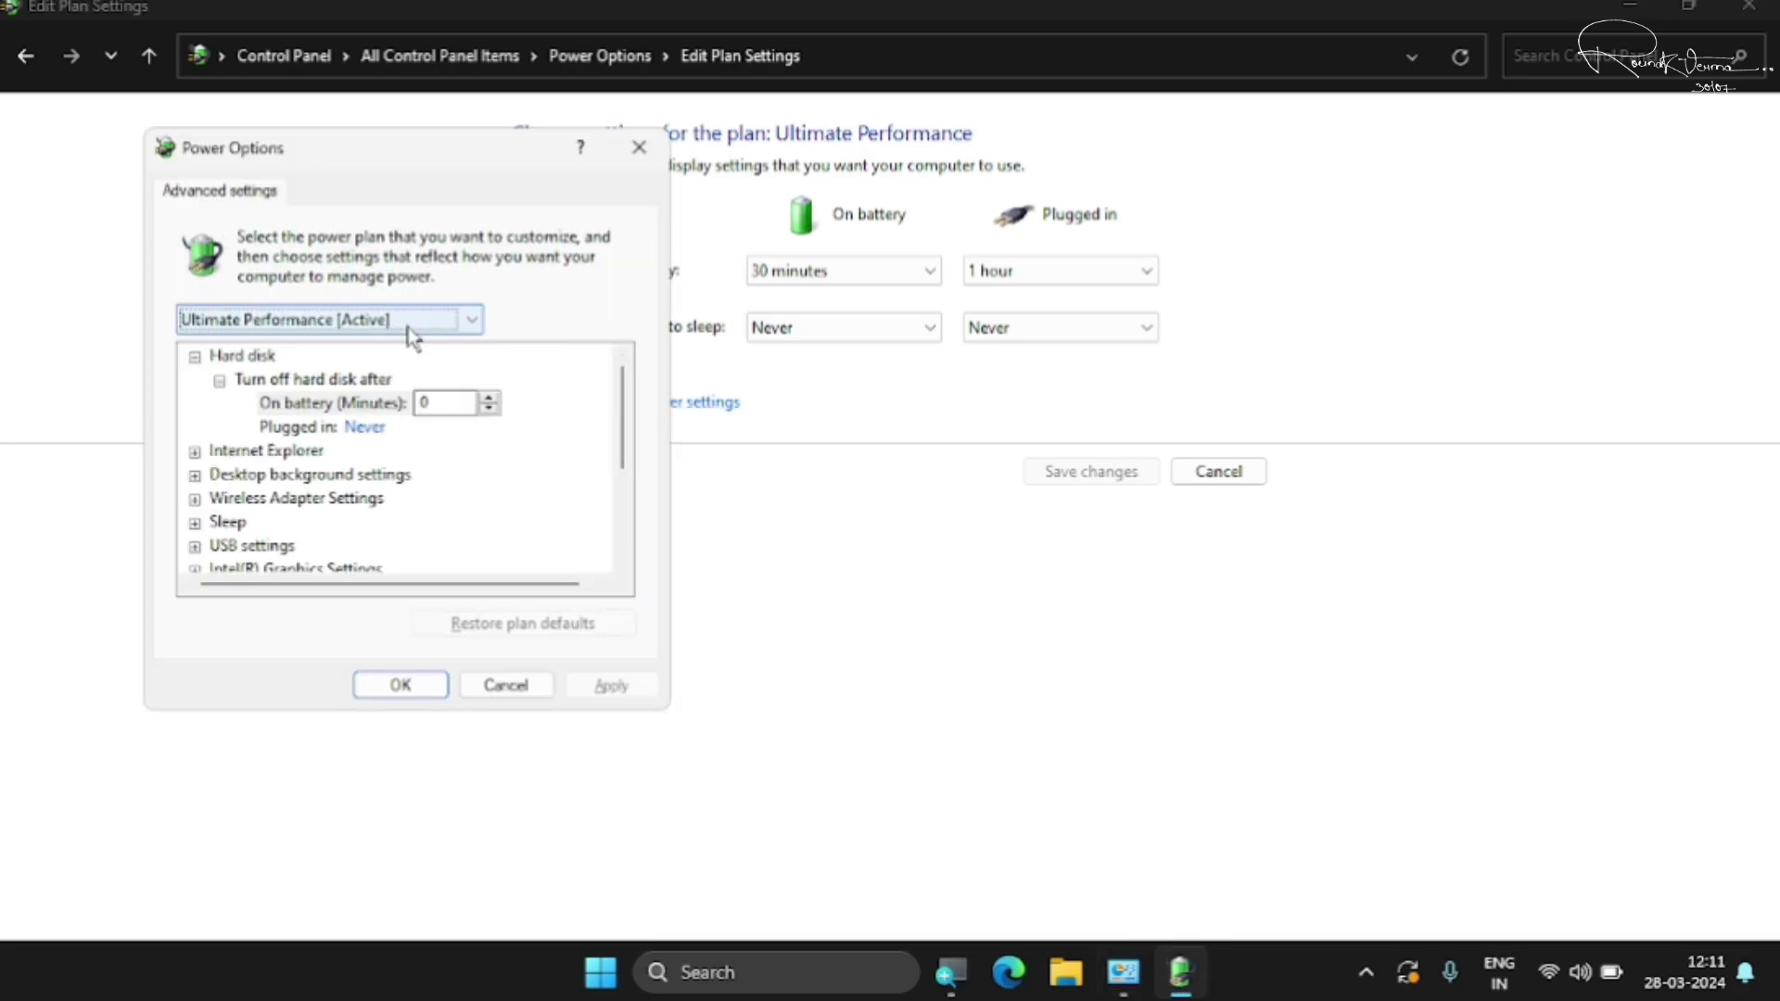
{"action": "left_click", "coordinate": [475, 320]}
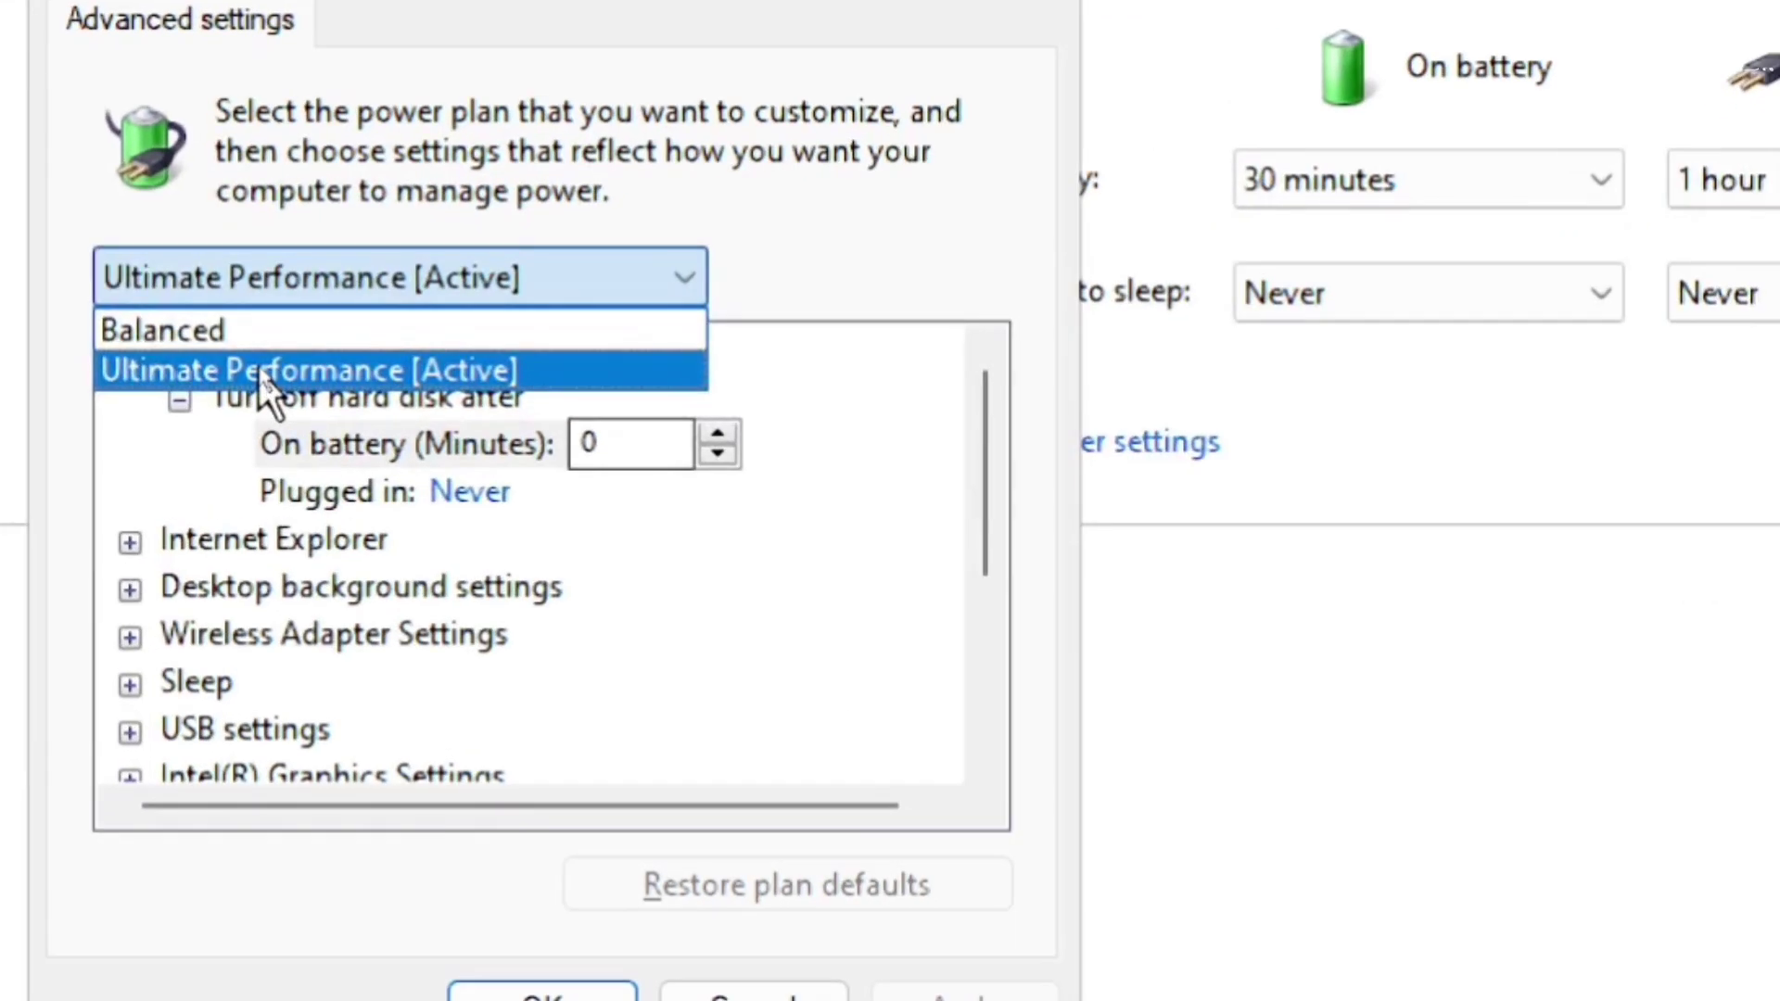
{"action": "left_click", "coordinate": [266, 385]}
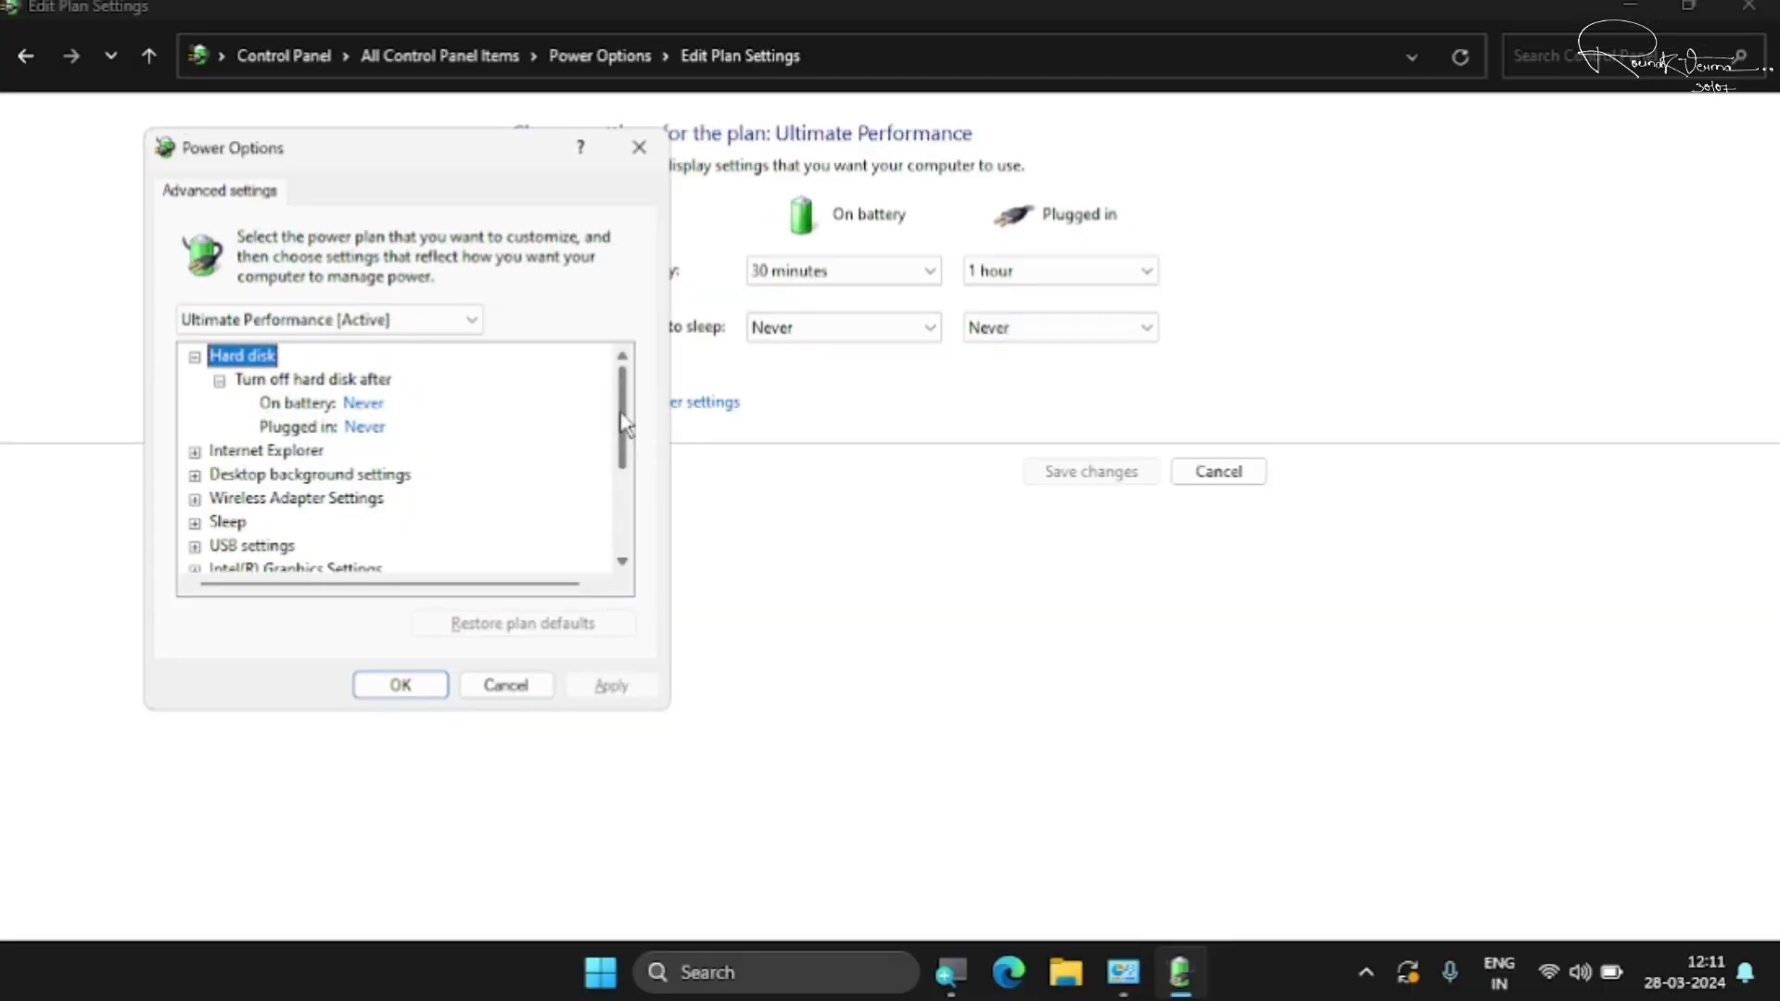
- Set the Intel(R) Graphics Power Plan to Maximum Performance for both On battery and Plugged in
{"action": "scroll", "coordinate": [626, 425], "scroll_direction": "down", "scroll_amount": 2}
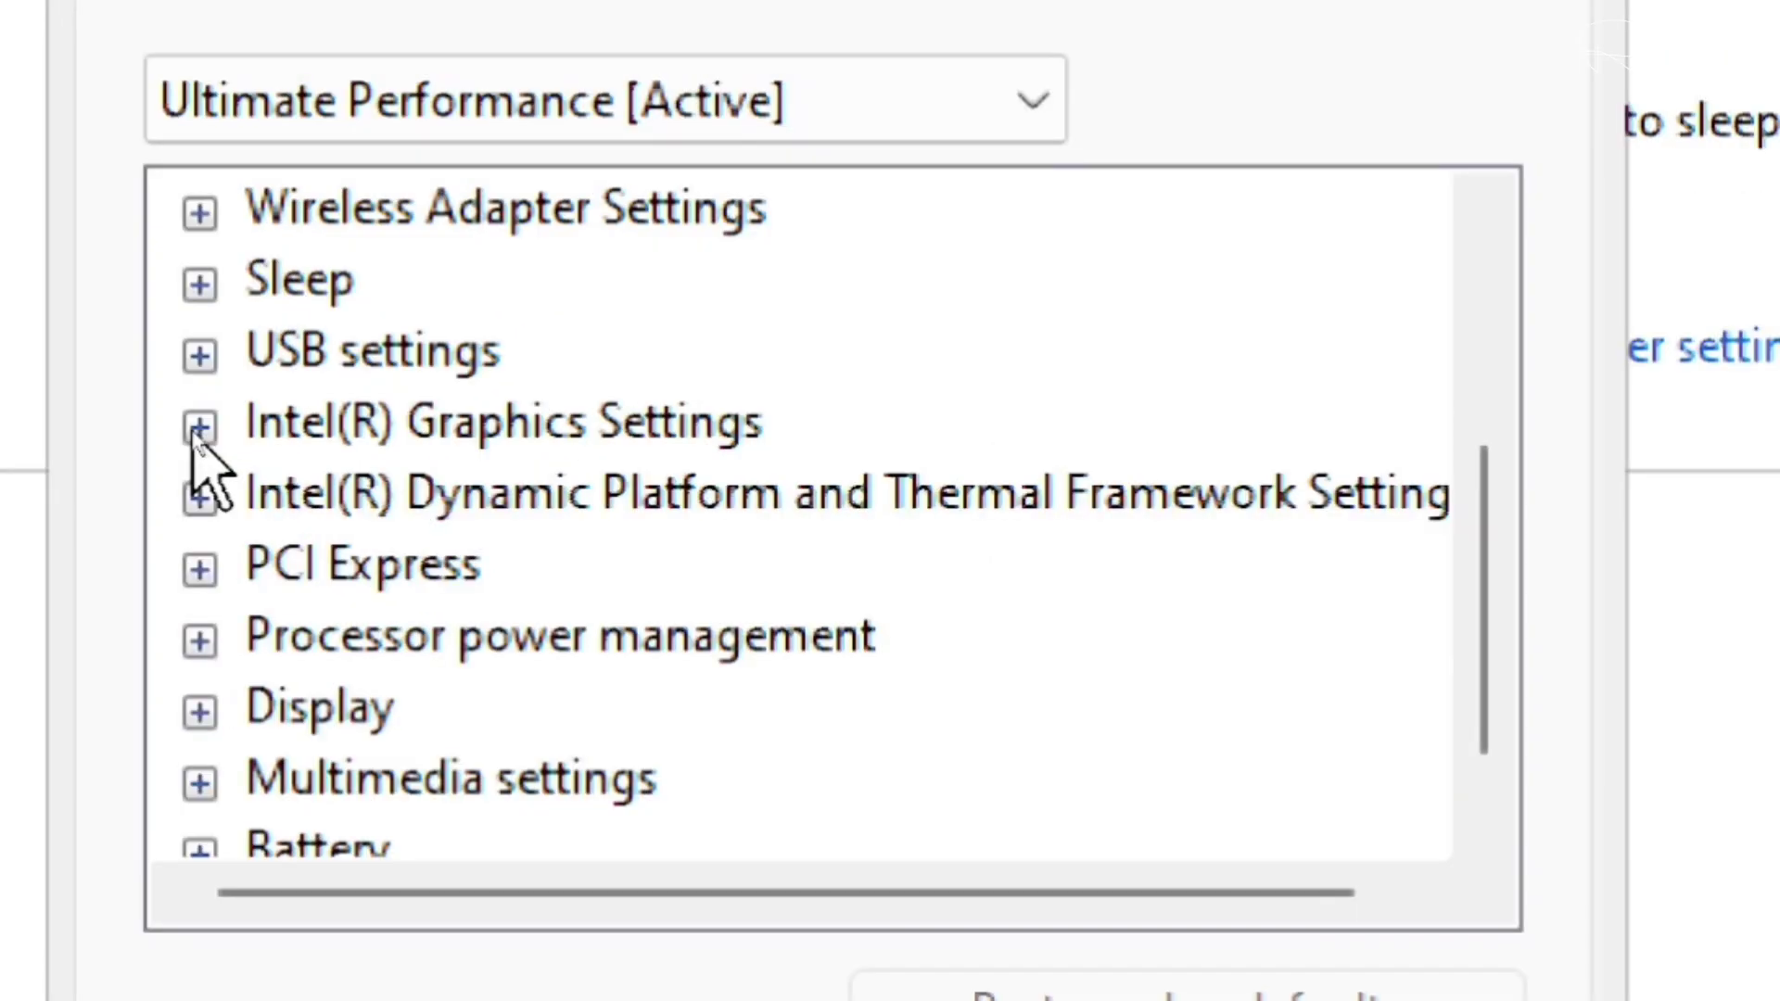
{"action": "left_click", "coordinate": [195, 431]}
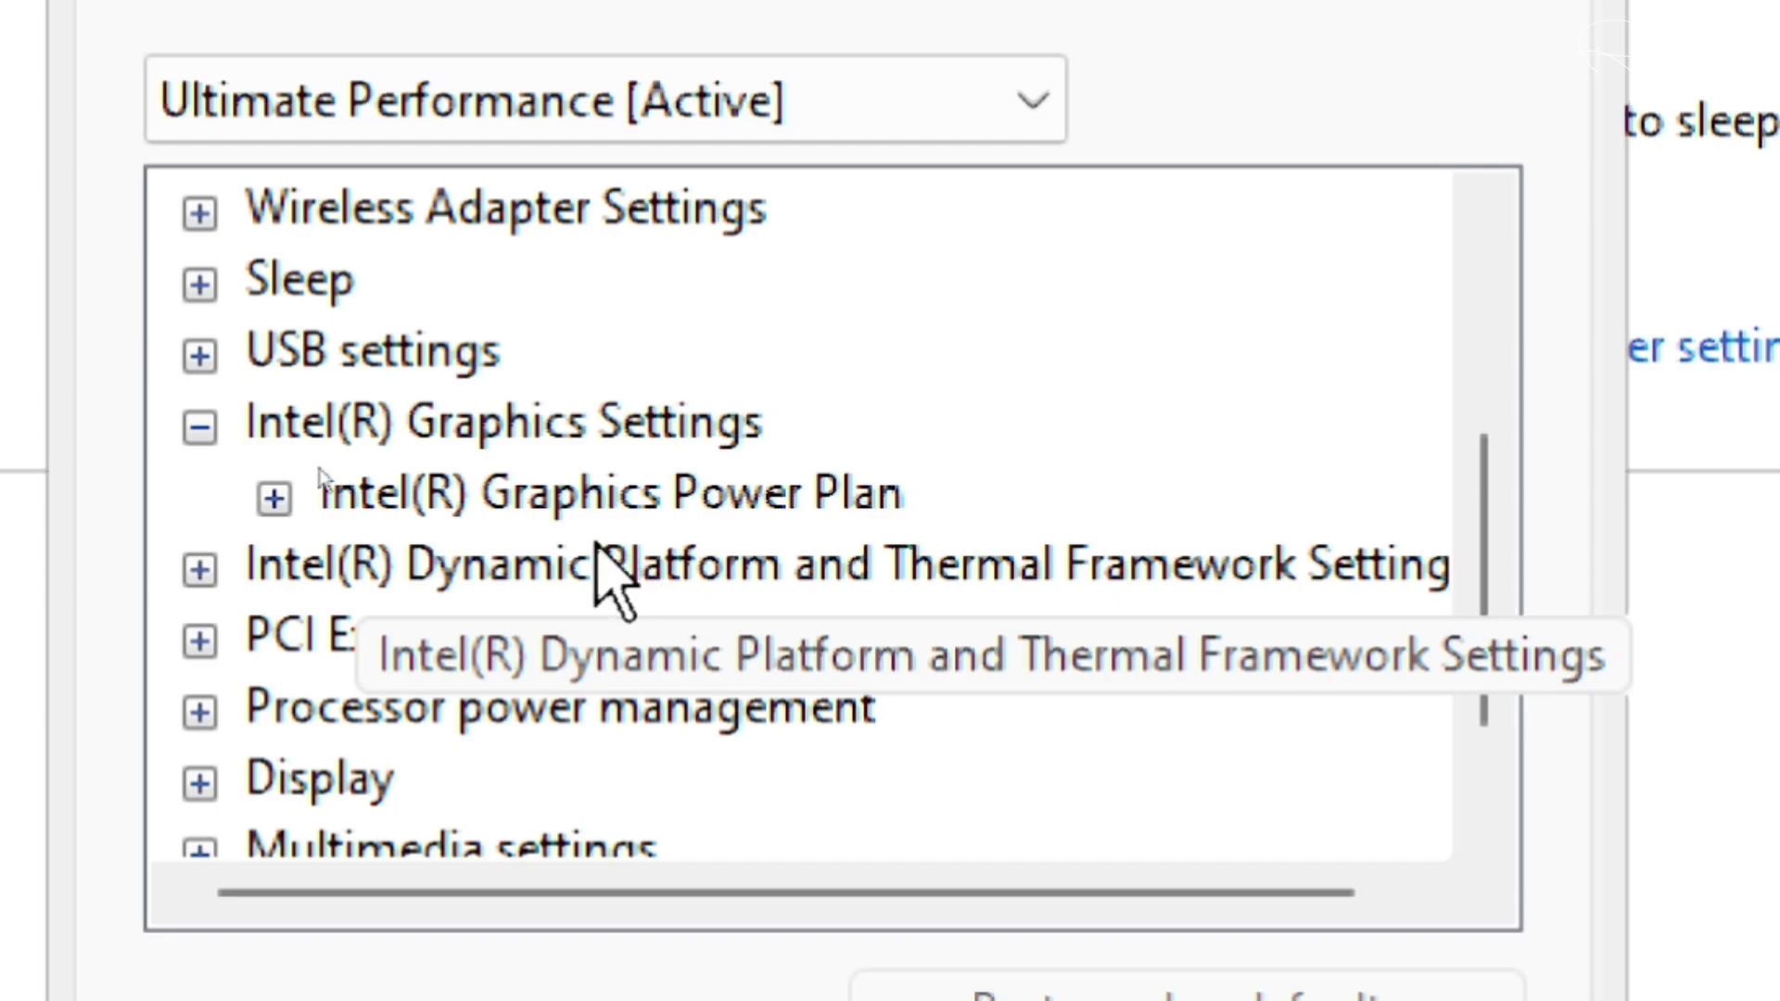
{"action": "left_click", "coordinate": [274, 500]}
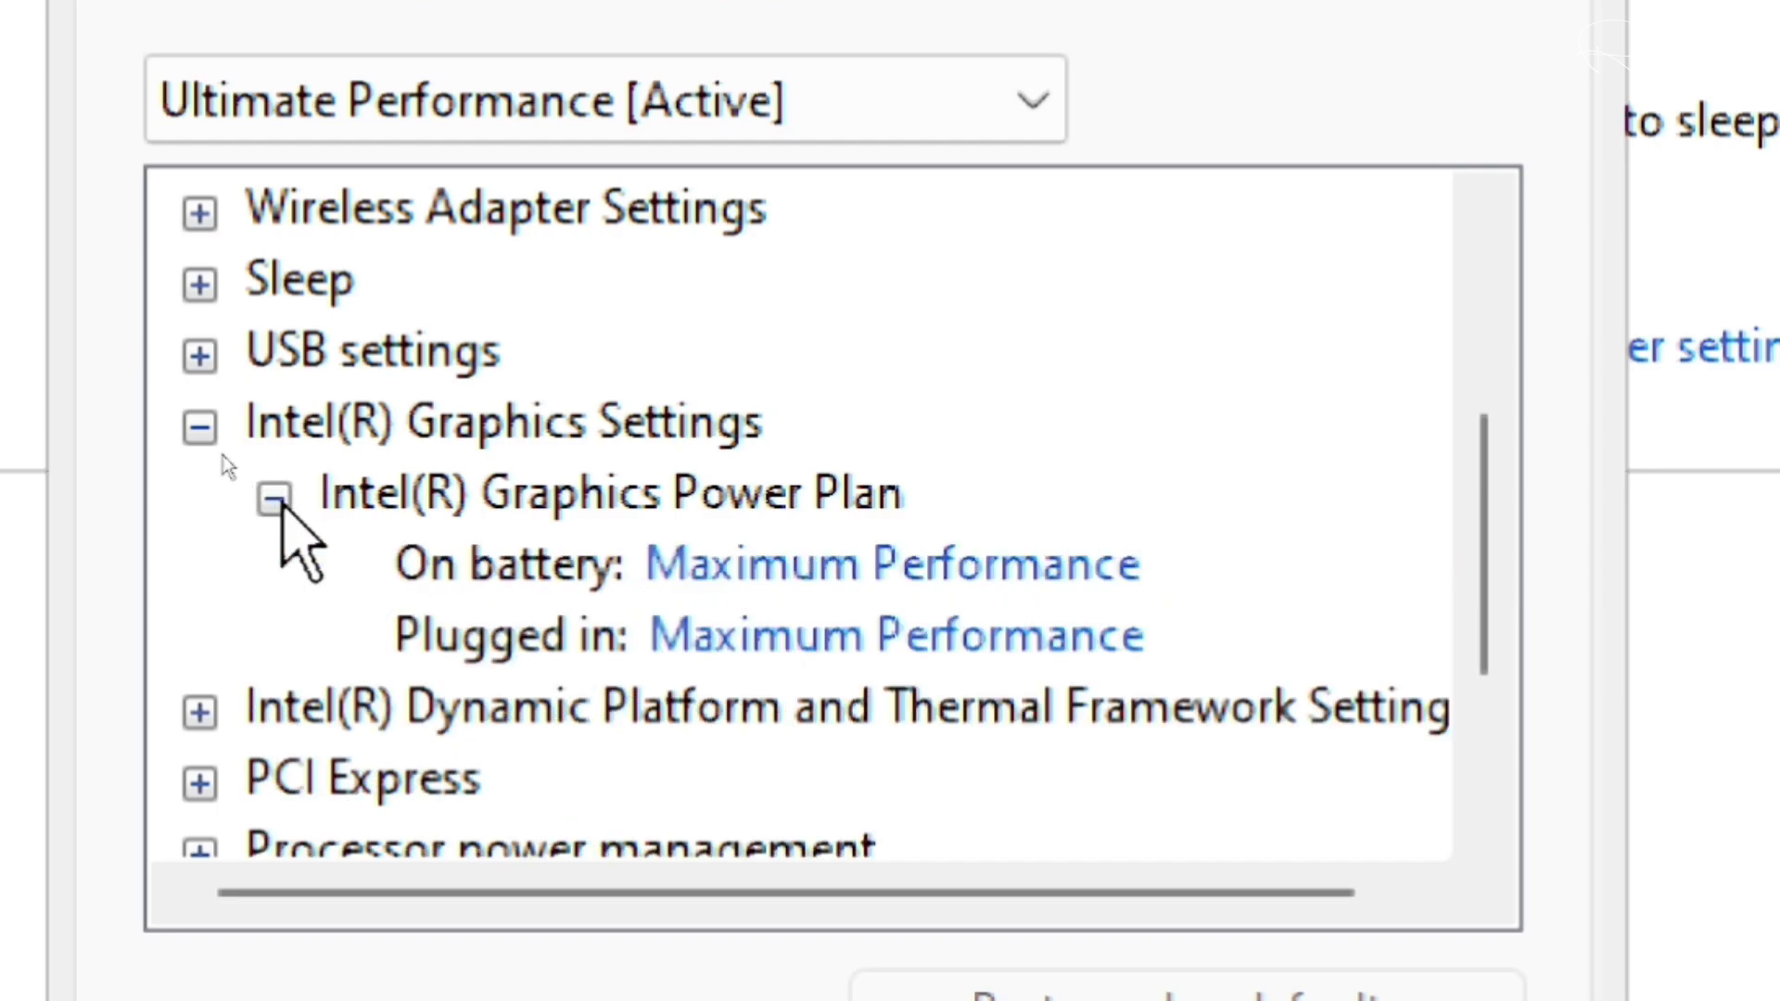
{"action": "left_click", "coordinate": [866, 570]}
{"action": "left_click", "coordinate": [869, 573]}
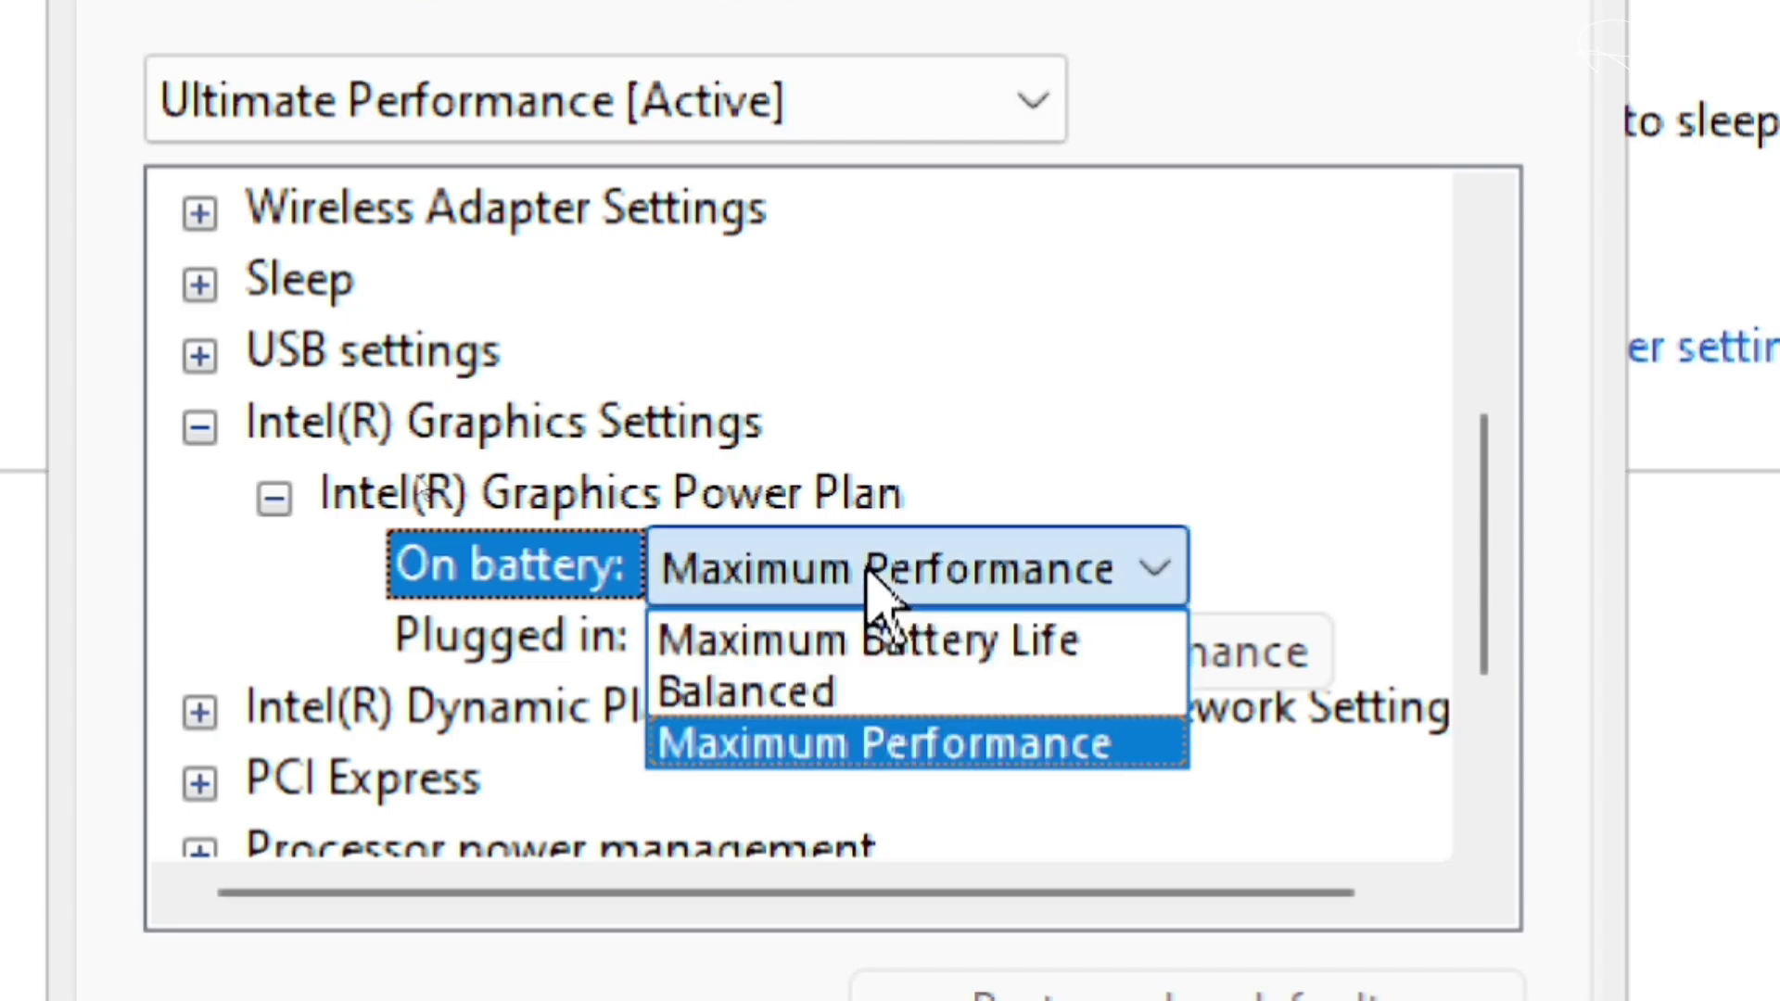
{"action": "left_click", "coordinate": [851, 783]}
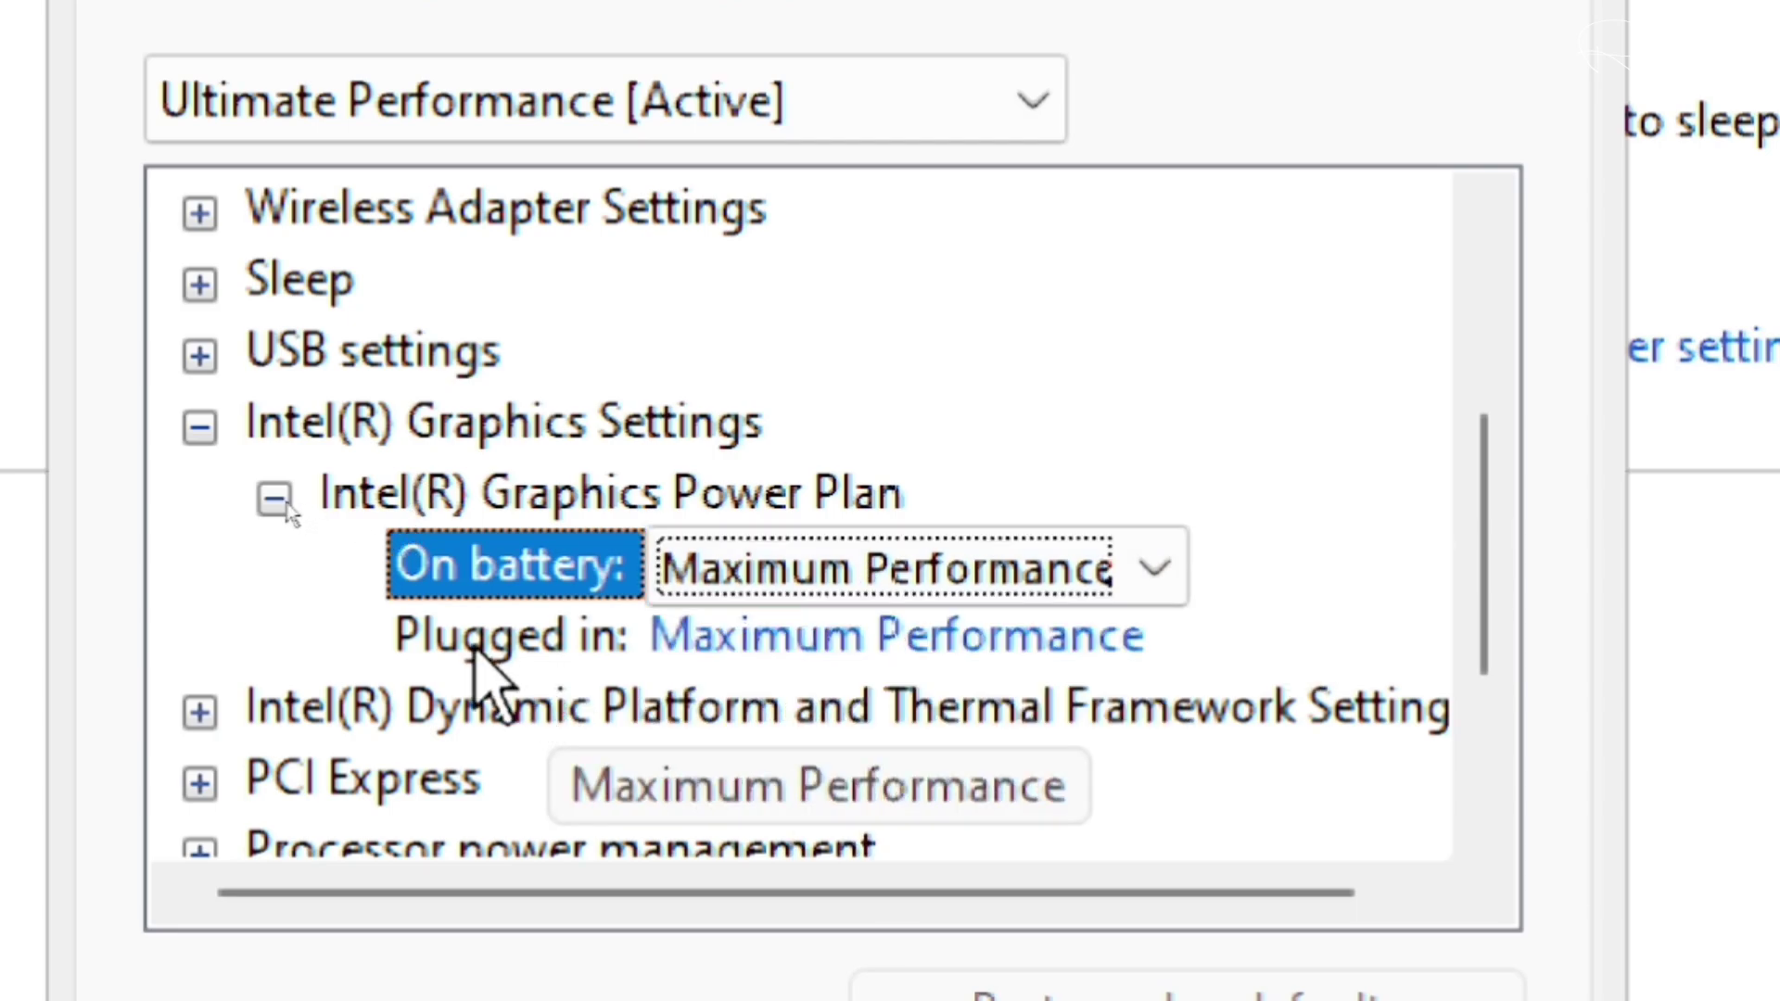
{"action": "left_click", "coordinate": [883, 654]}
{"action": "left_click", "coordinate": [890, 660]}
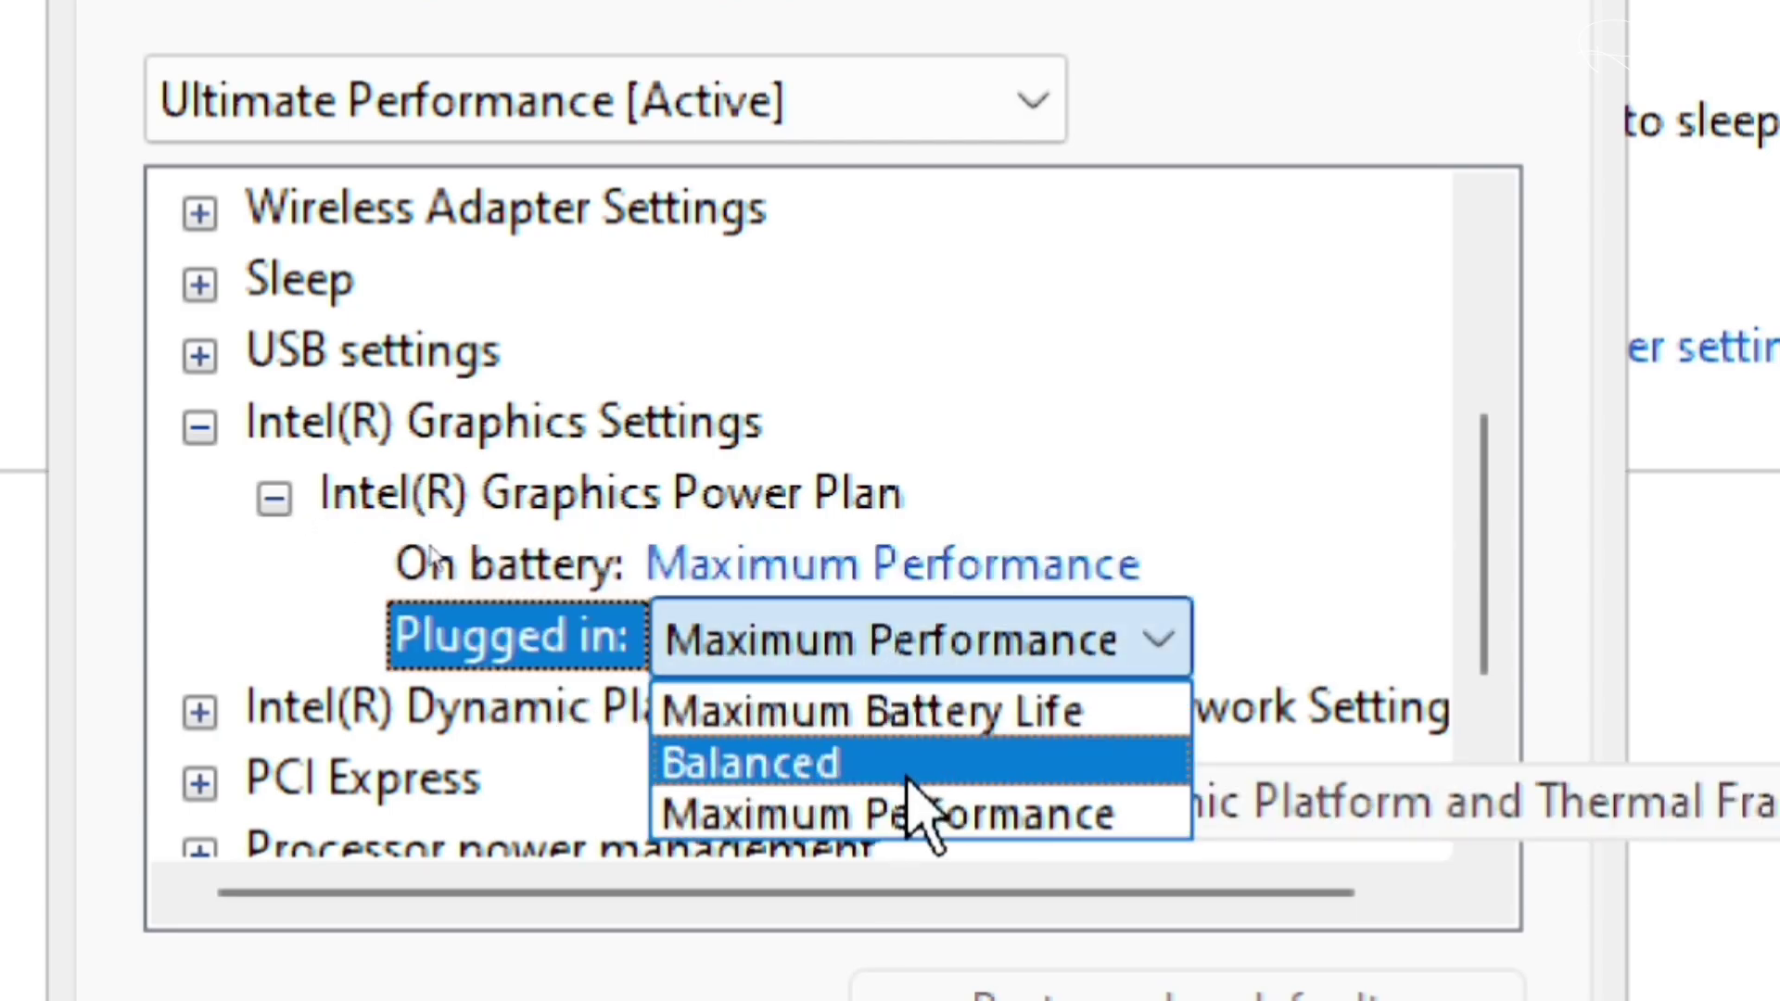
{"action": "left_click", "coordinate": [909, 810]}
- Examine the minimum and maximum processor state settings under Processor power management, on battery and plugged in
{"action": "left_click_drag", "start_coordinate": [1506, 547], "coordinate": [1514, 667]}
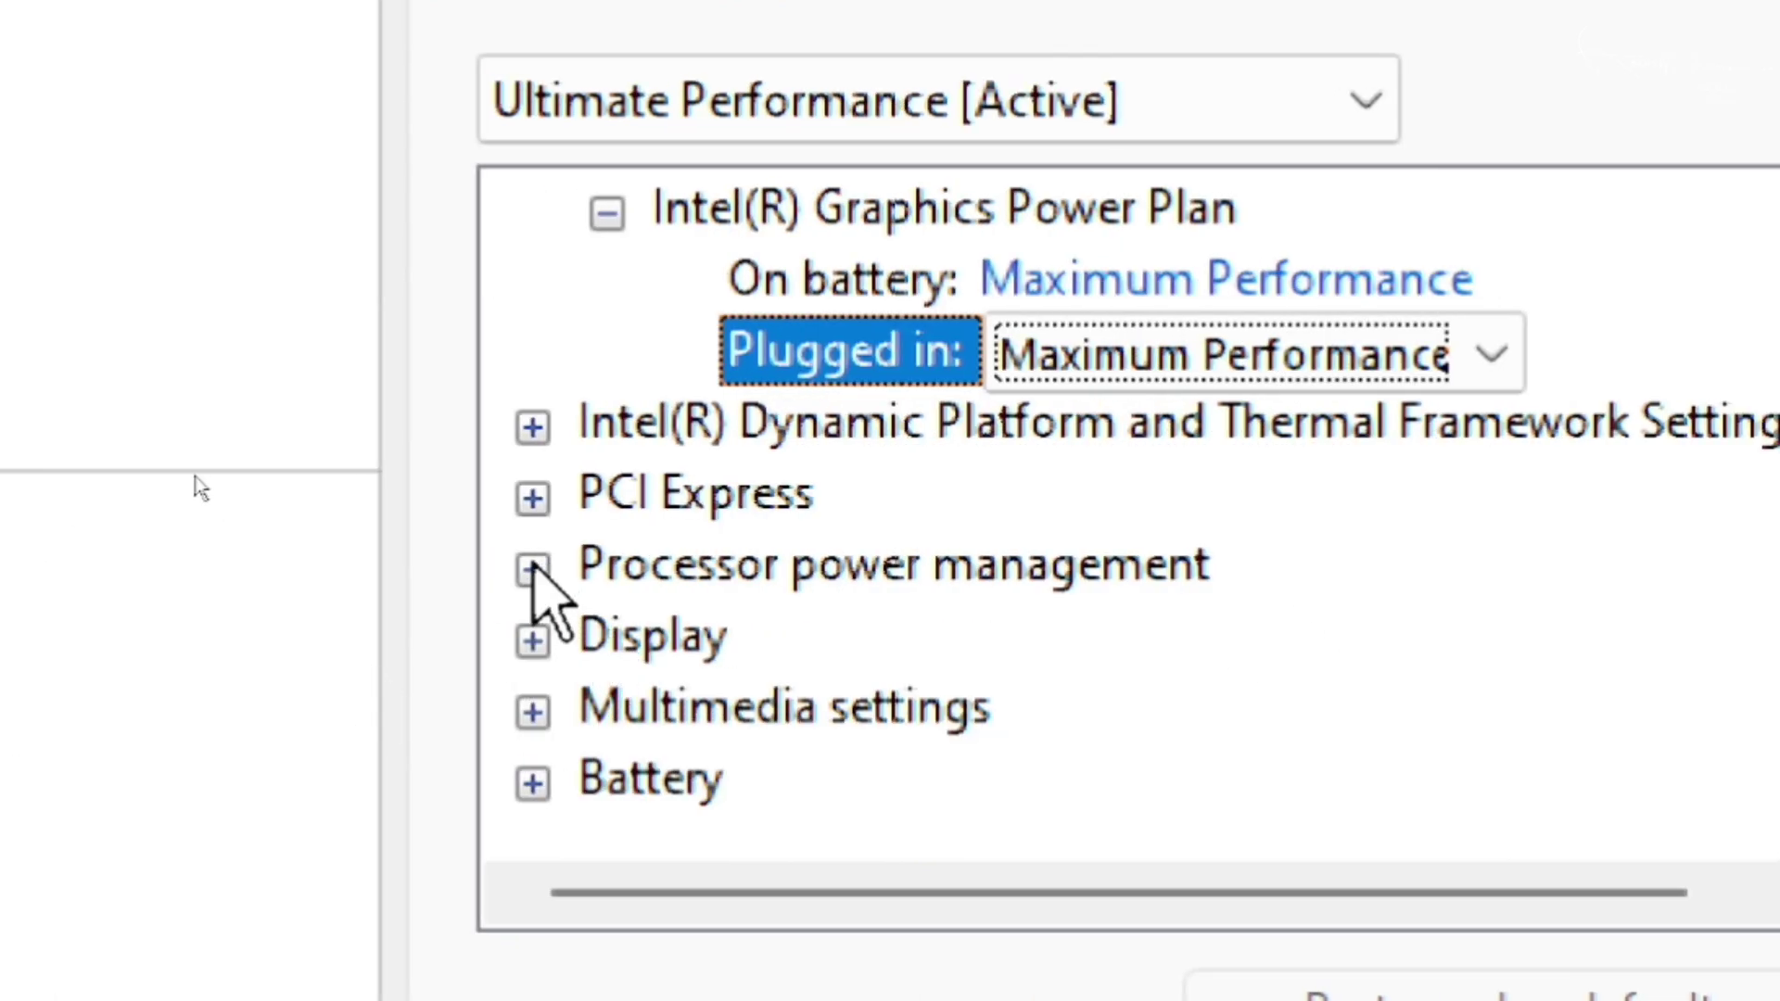
{"action": "left_click", "coordinate": [532, 568]}
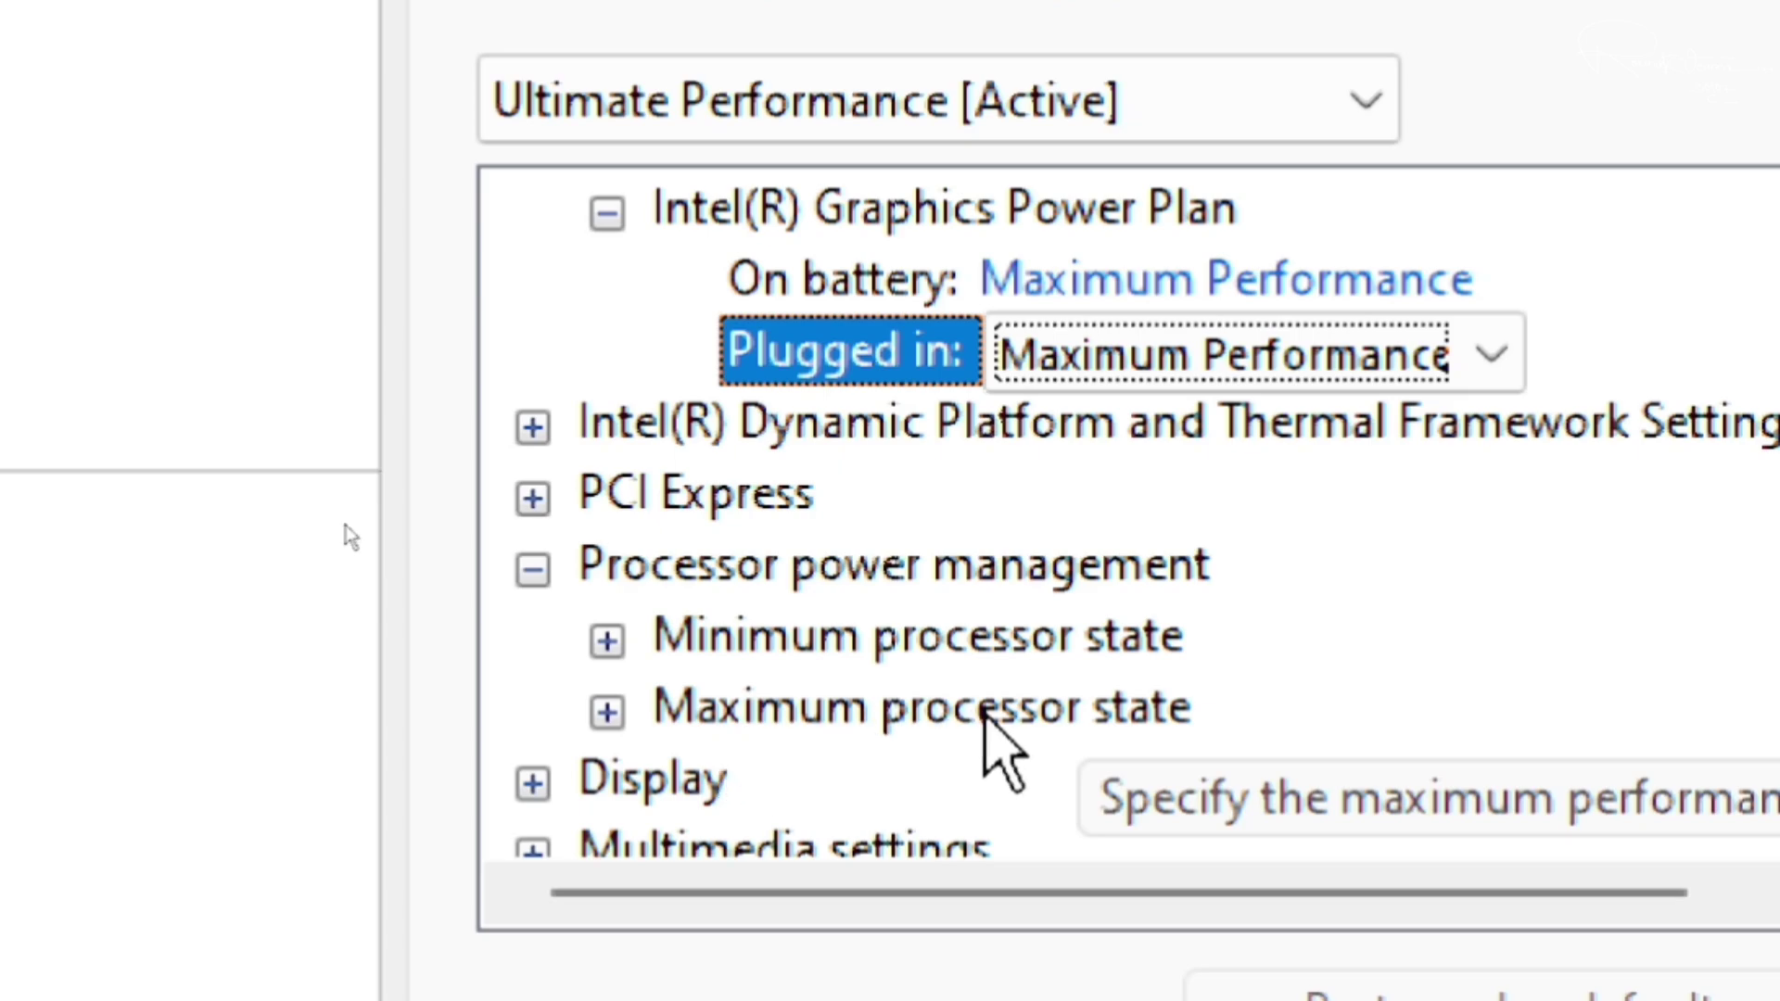
{"action": "left_click", "coordinate": [607, 641]}
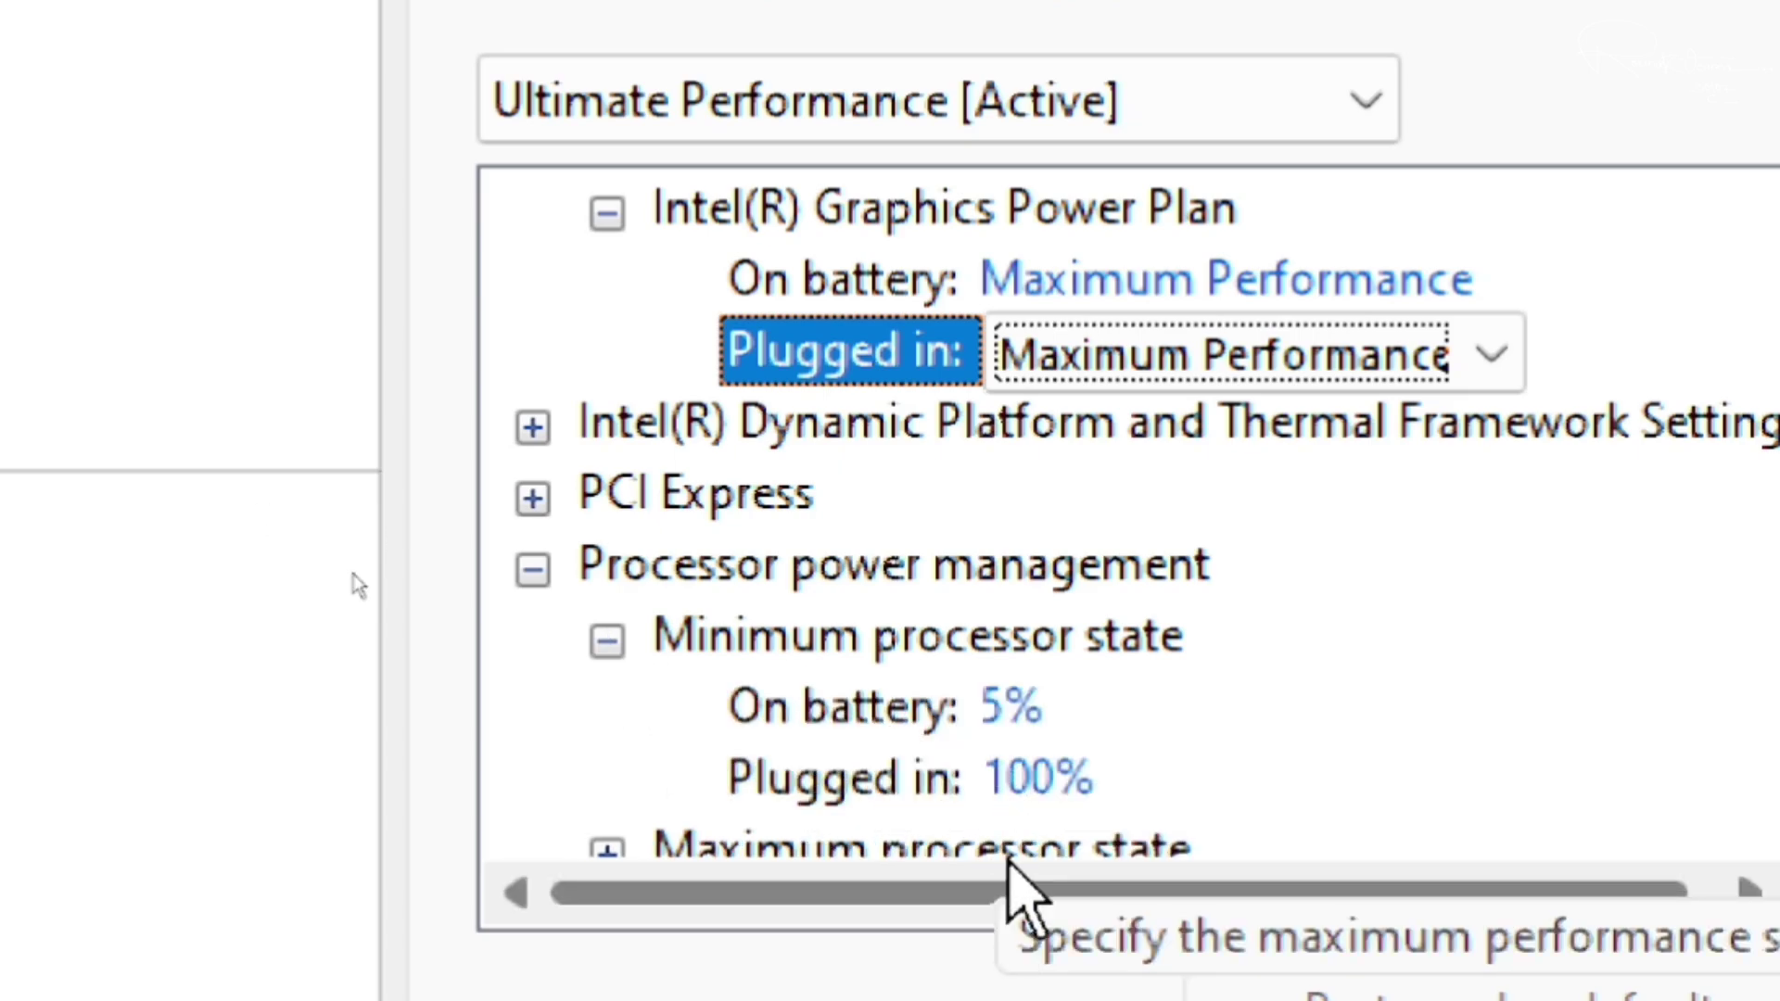
{"action": "left_click", "coordinate": [1009, 706]}
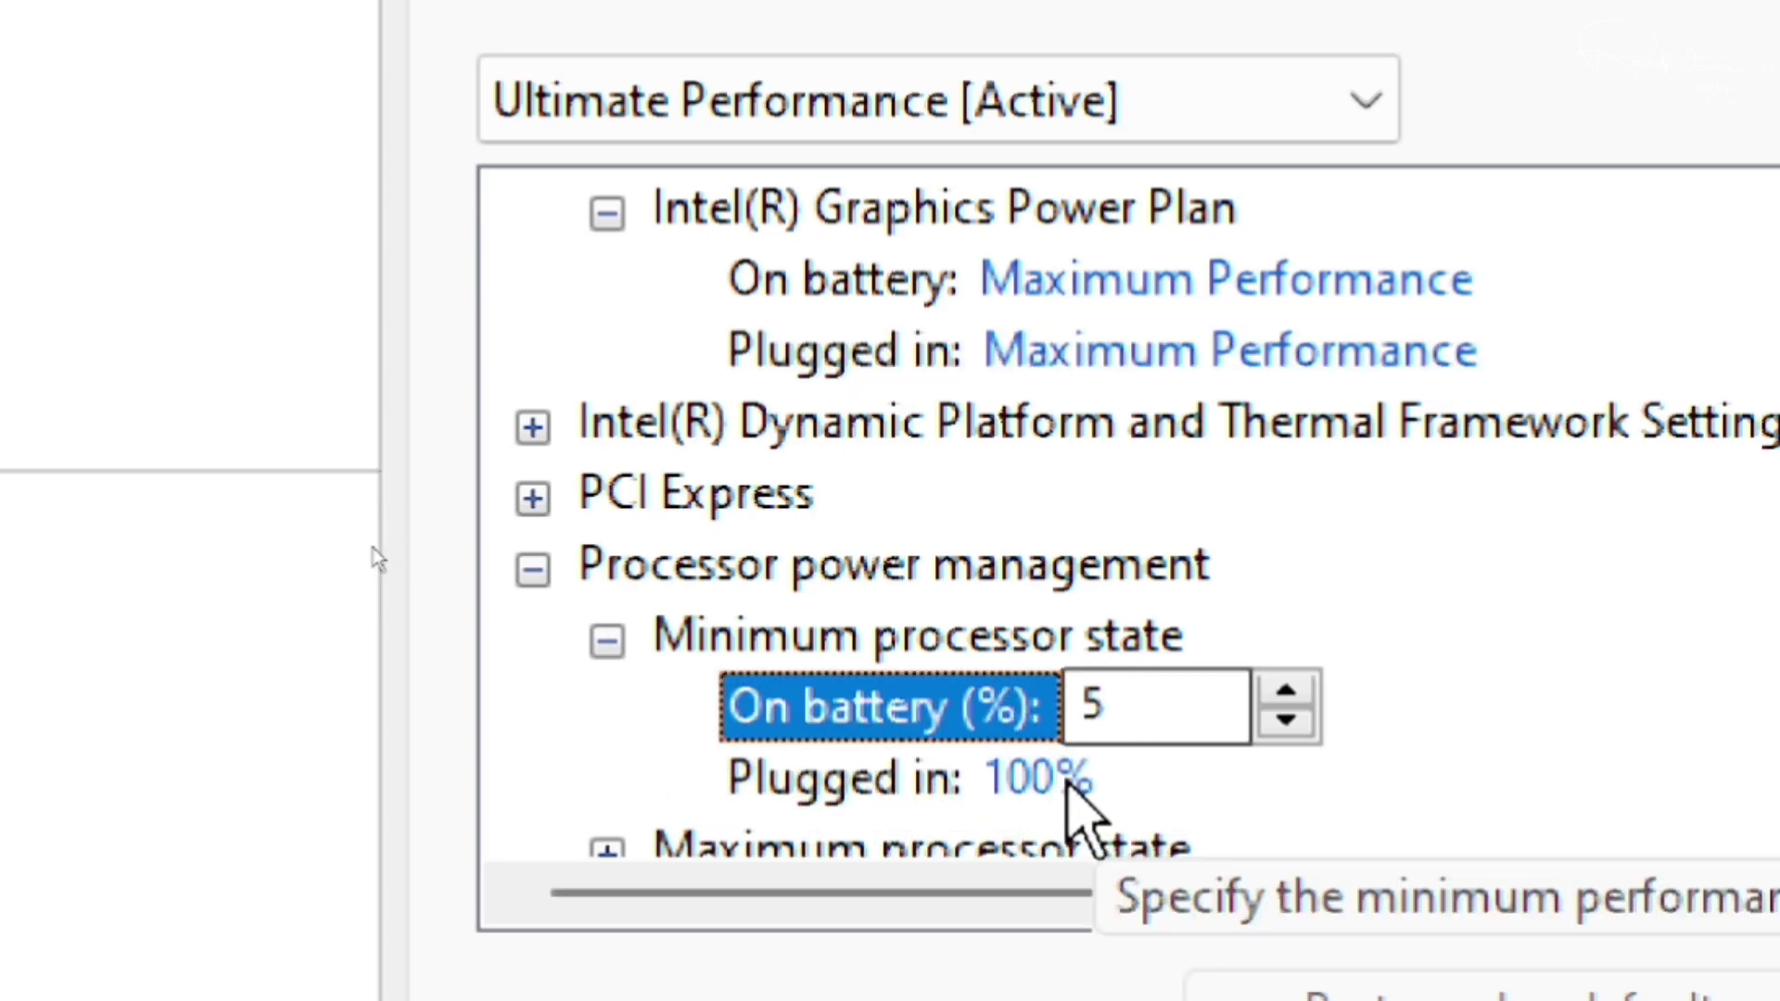
{"action": "left_click", "coordinate": [1061, 781]}
{"action": "left_click_drag", "start_coordinate": [1505, 538], "coordinate": [1501, 675]}
{"action": "left_click", "coordinate": [285, 570]}
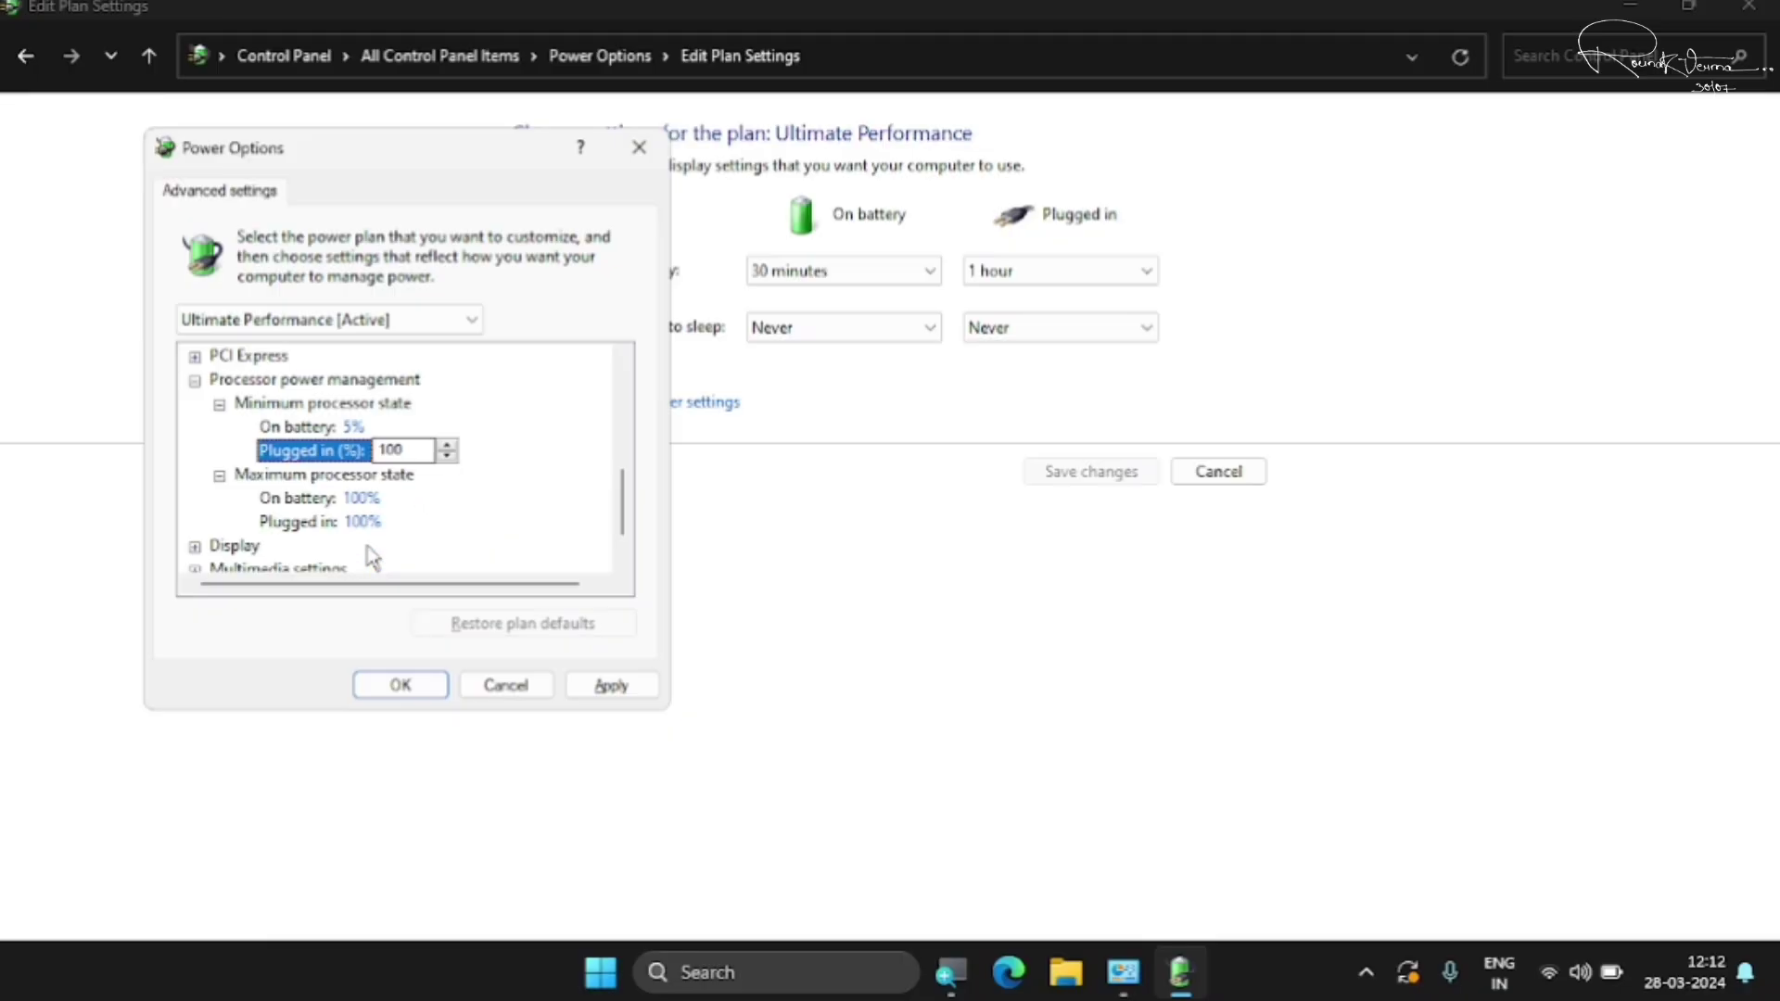
- Close the open power settings windows and launch System Information with the Run command msinfo32
{"action": "left_click", "coordinate": [638, 146]}
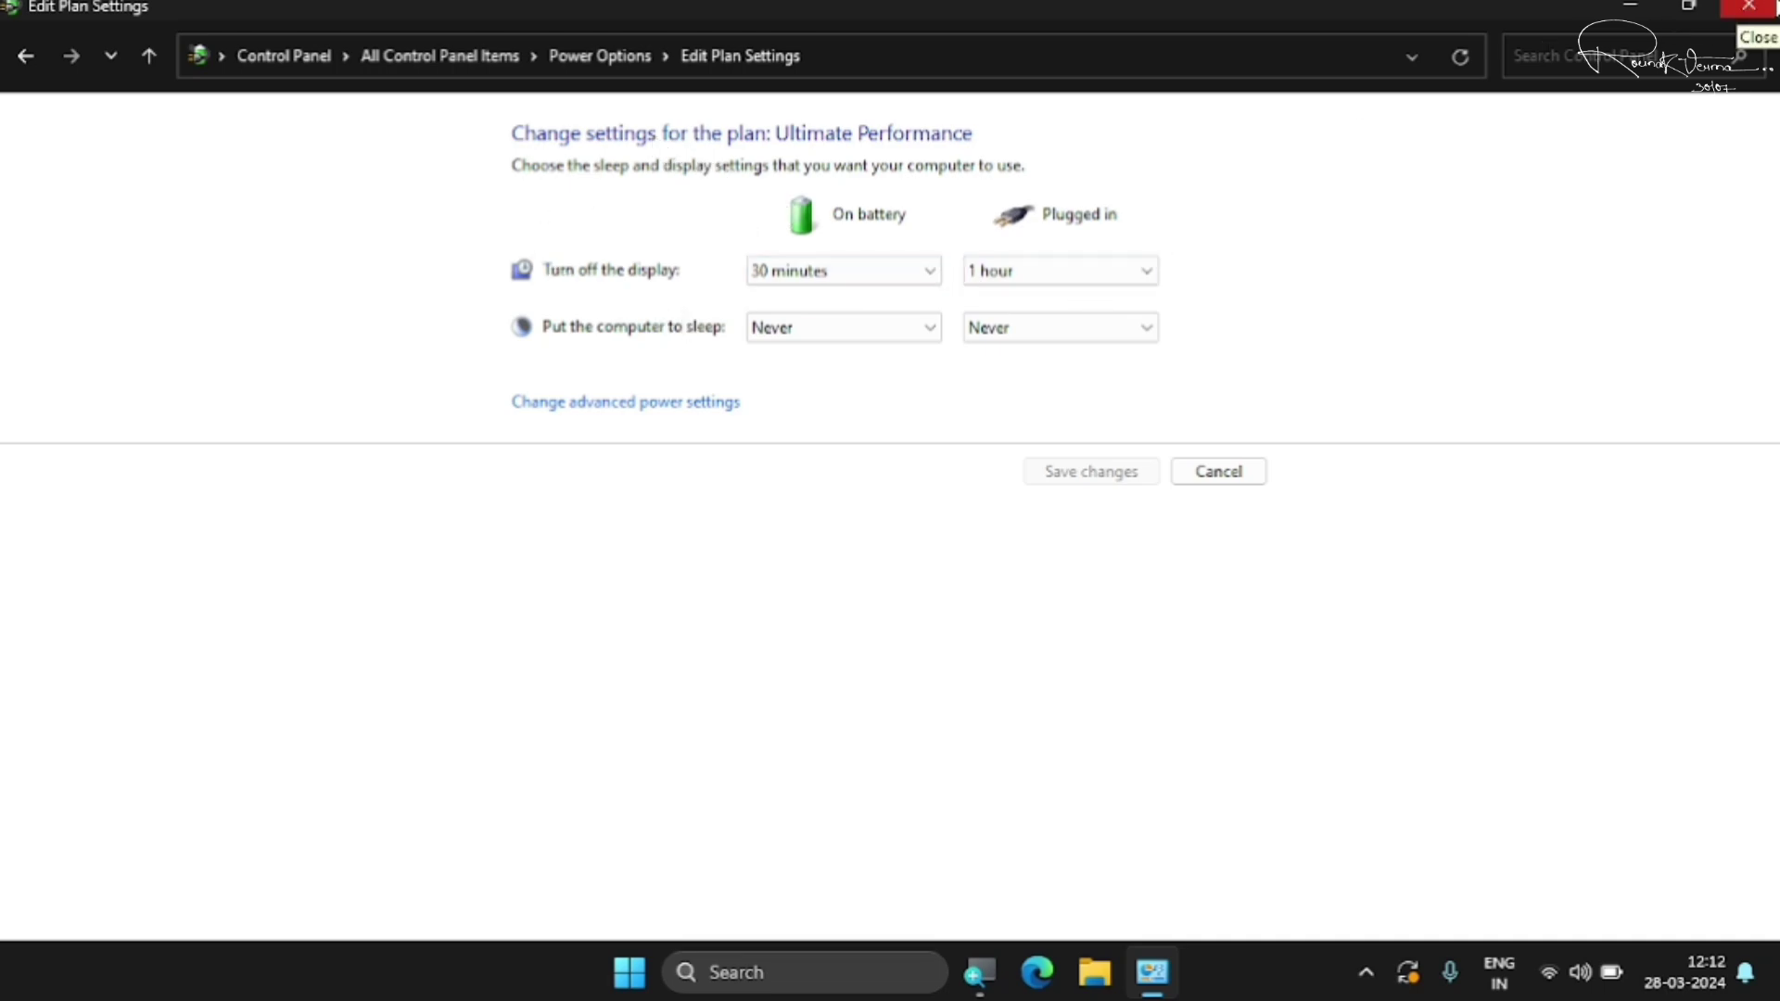
{"action": "left_click", "coordinate": [1749, 8]}
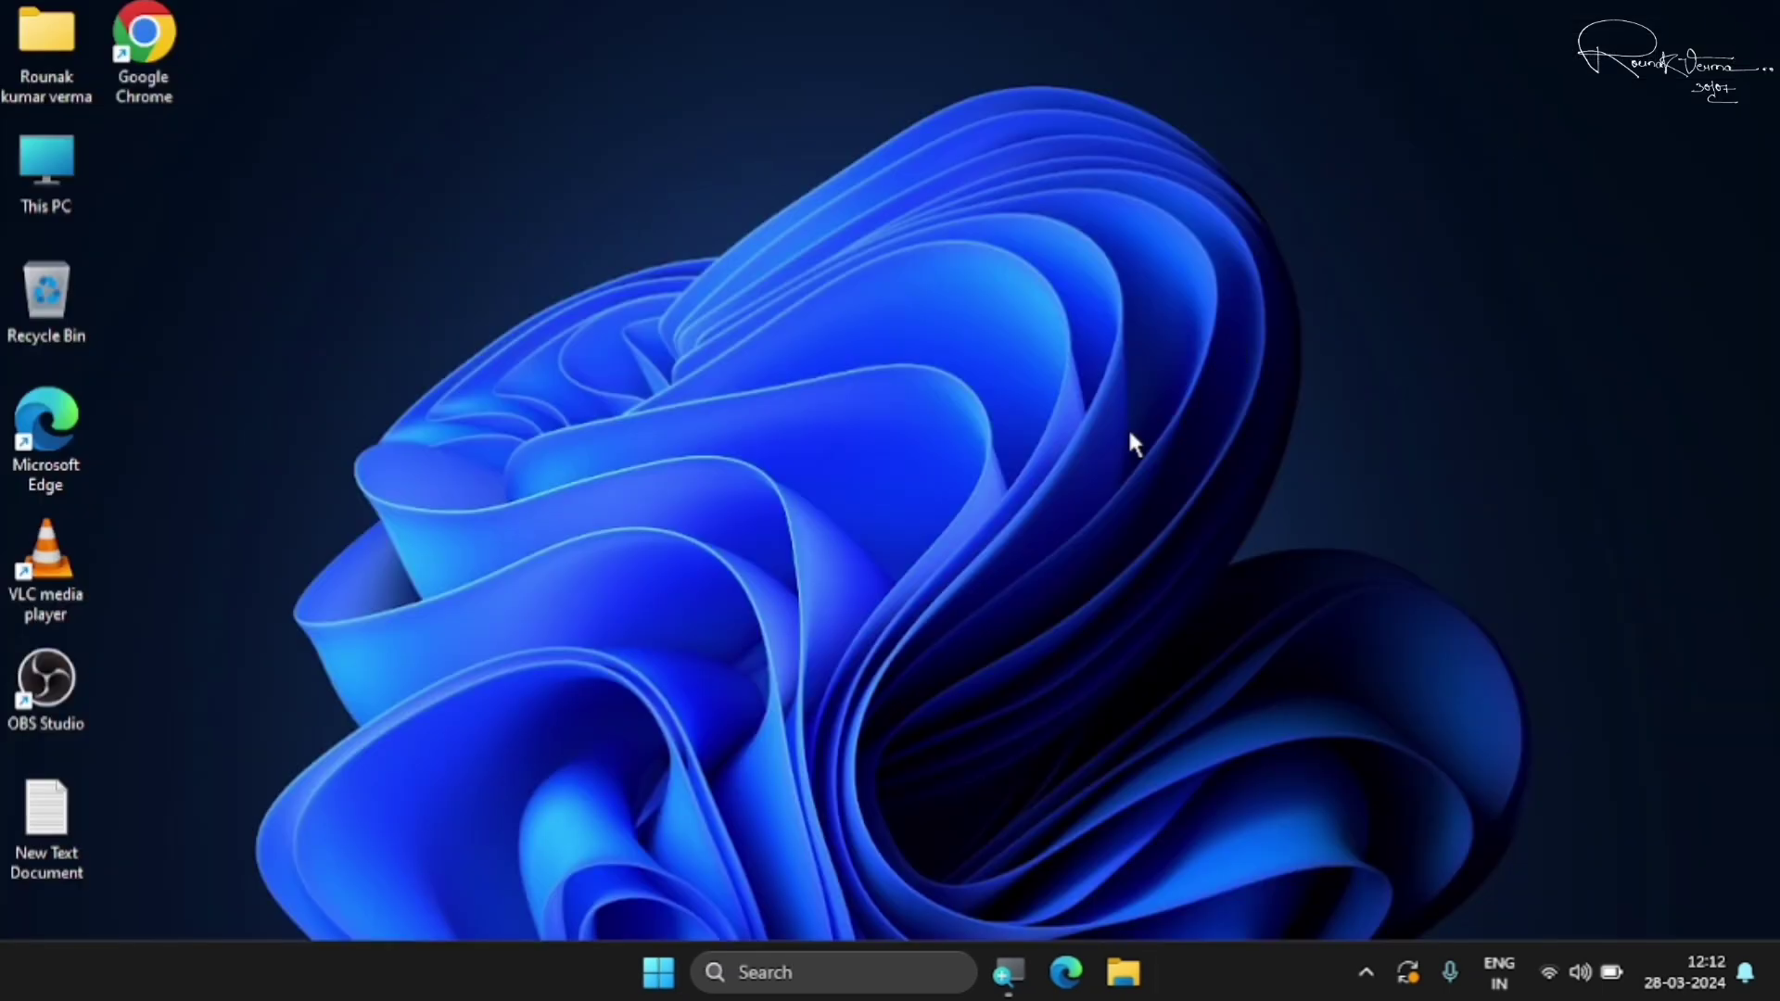
{"action": "key", "text": "super+r"}
{"action": "left_click_drag", "start_coordinate": [409, 687], "coordinate": [989, 334]}
{"action": "type", "text": "msinfo32"}
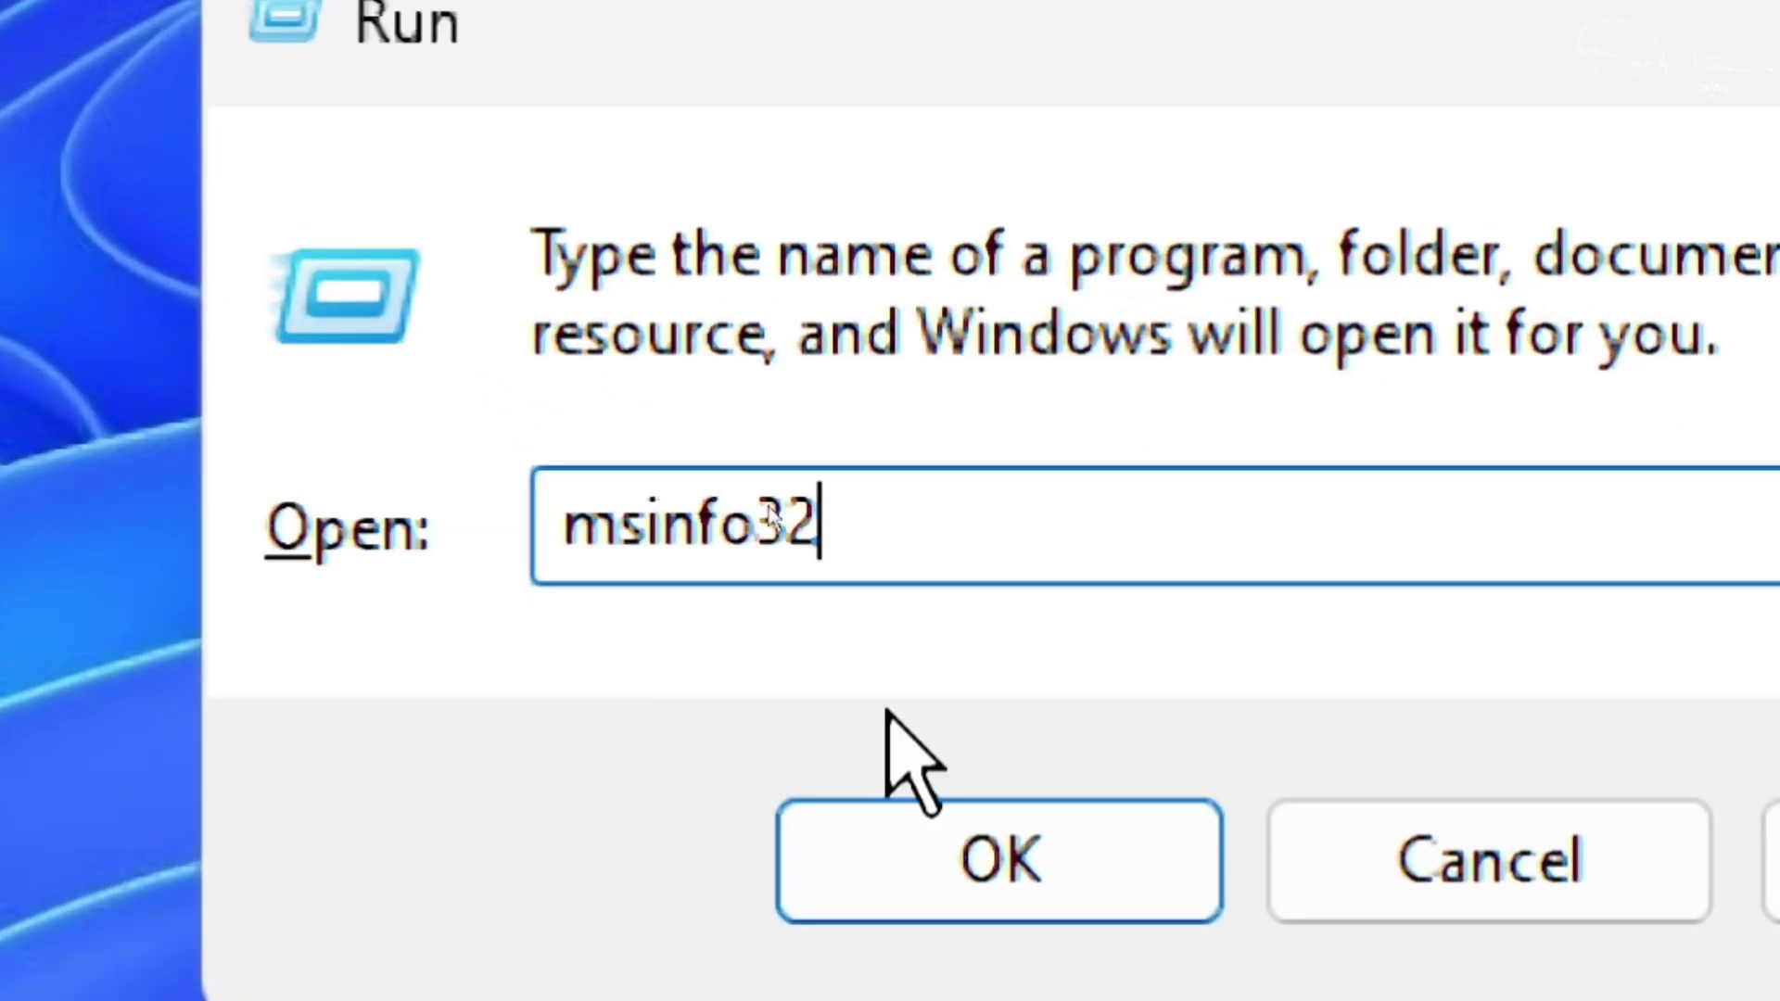
{"action": "left_click", "coordinate": [969, 864]}
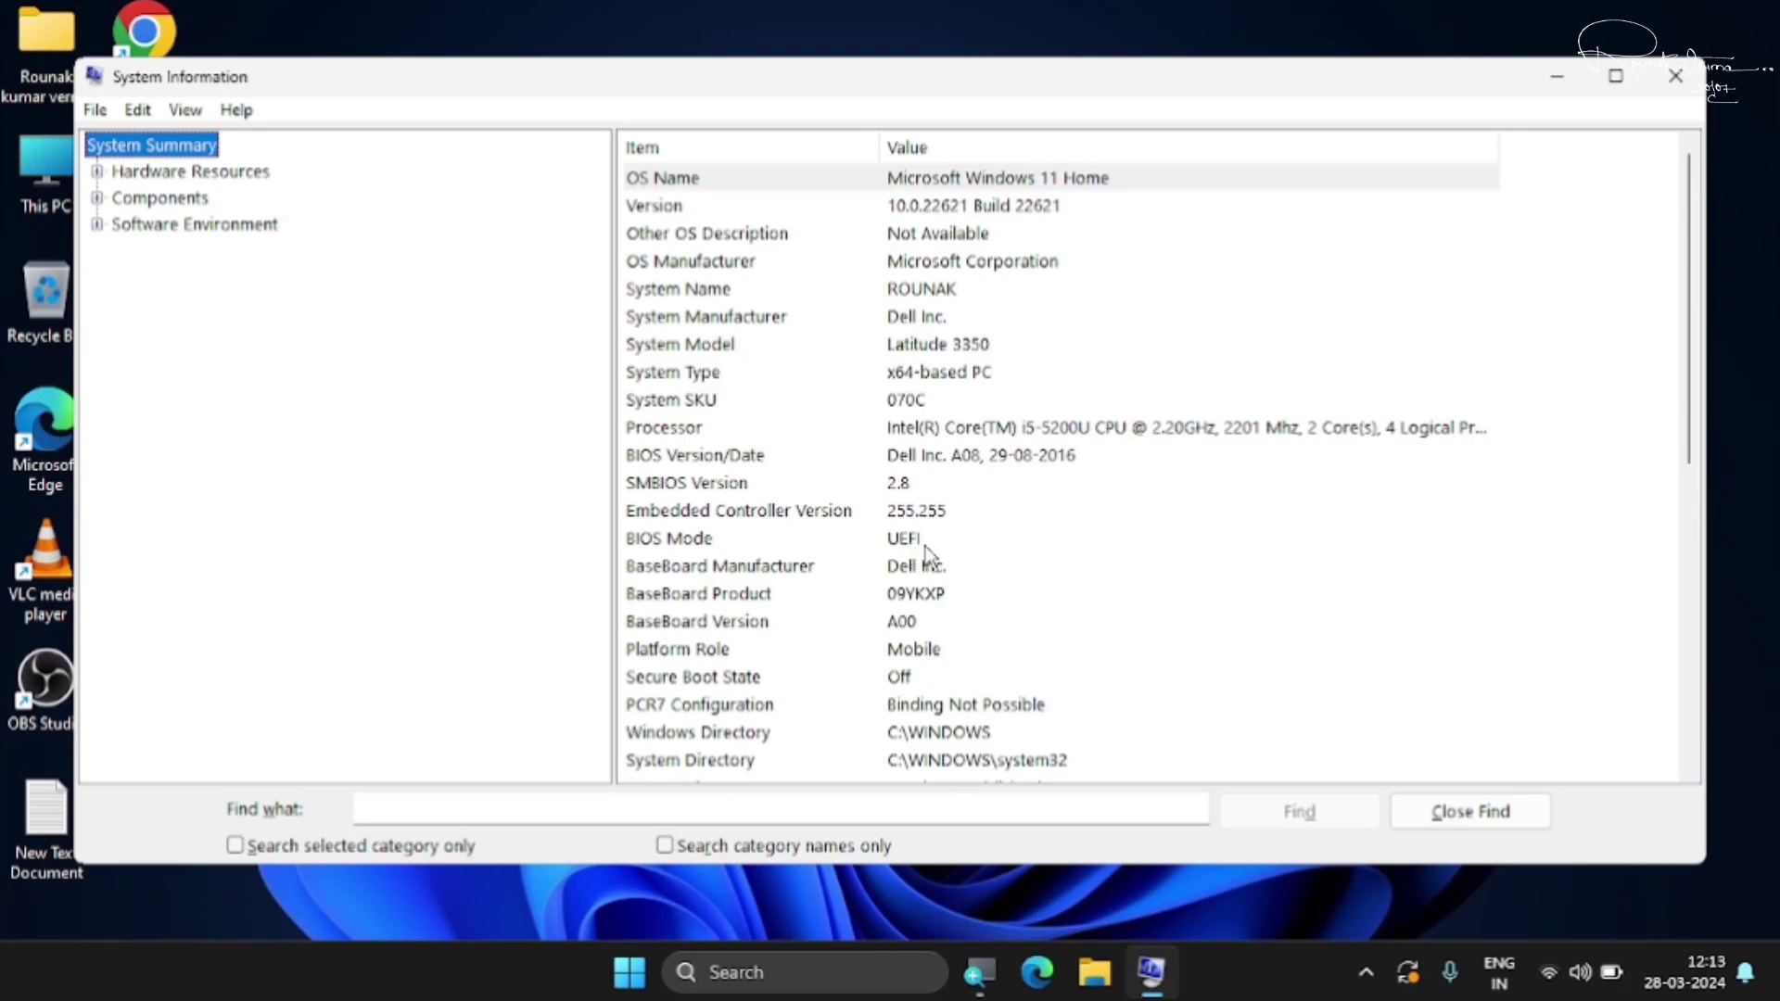
- Review the system summary, the Memory resources, the Components categories and the System Drivers list, and close System Information
{"action": "left_click_drag", "start_coordinate": [1684, 370], "coordinate": [1722, 169]}
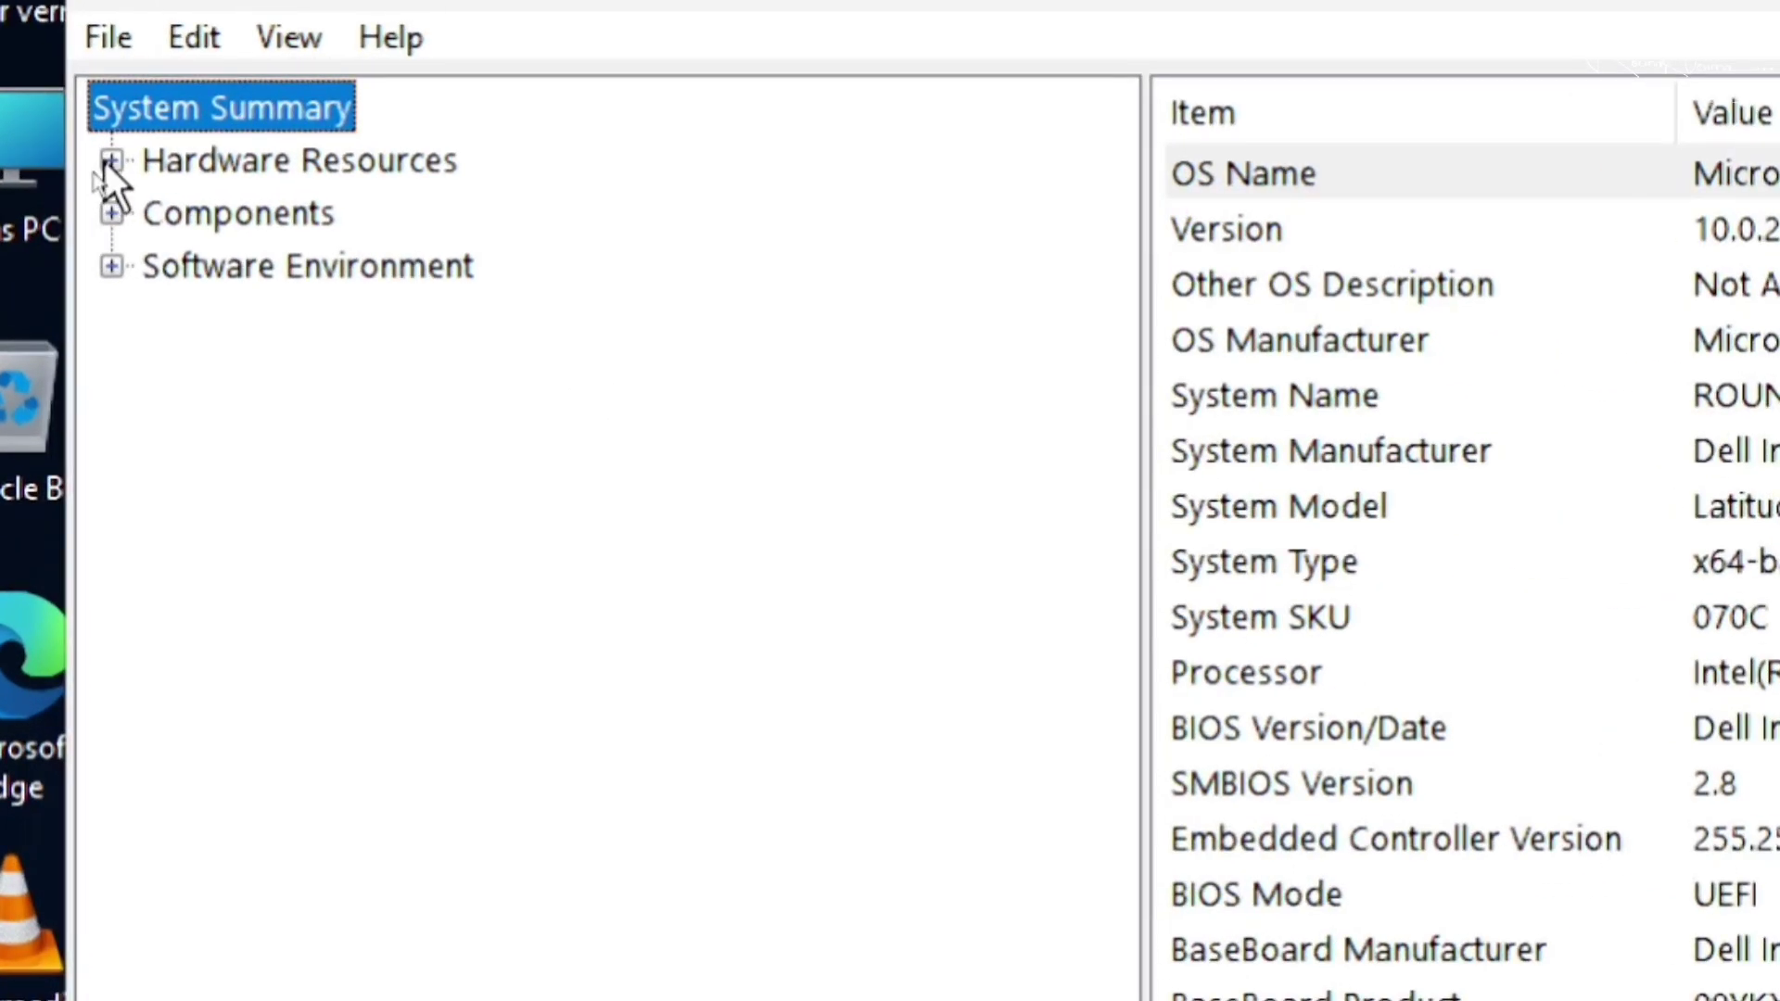
{"action": "left_click", "coordinate": [110, 161]}
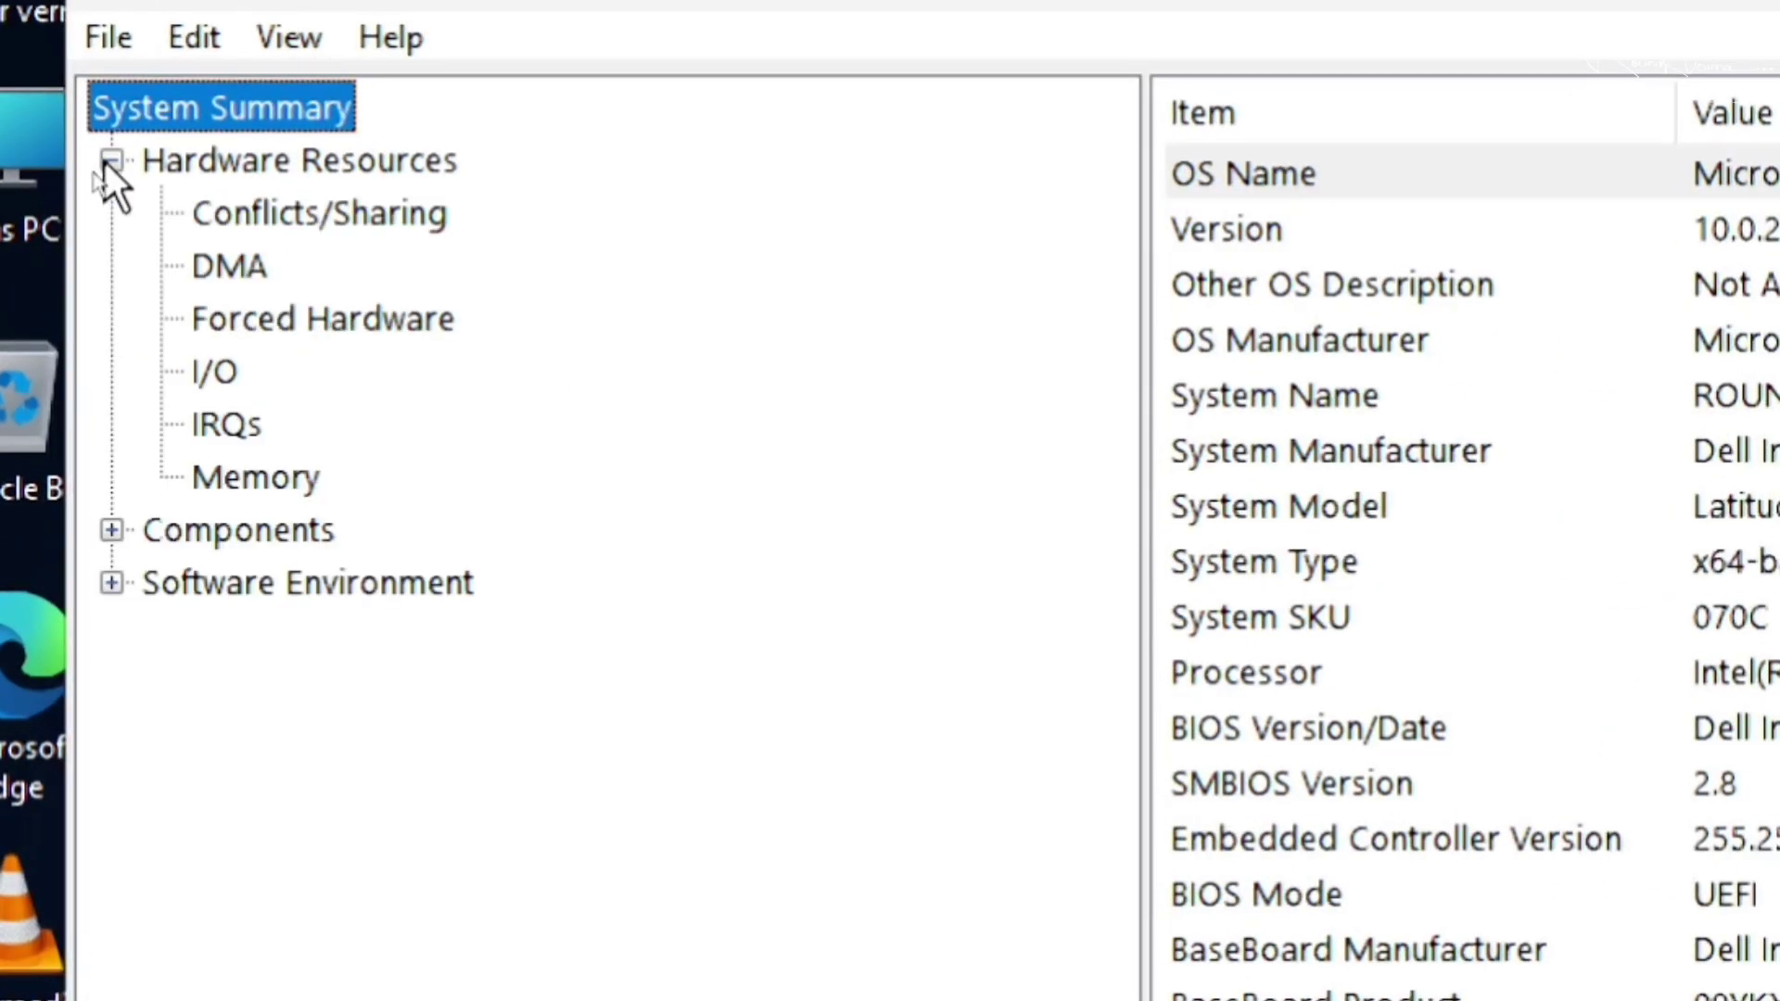
{"action": "left_click", "coordinate": [217, 475]}
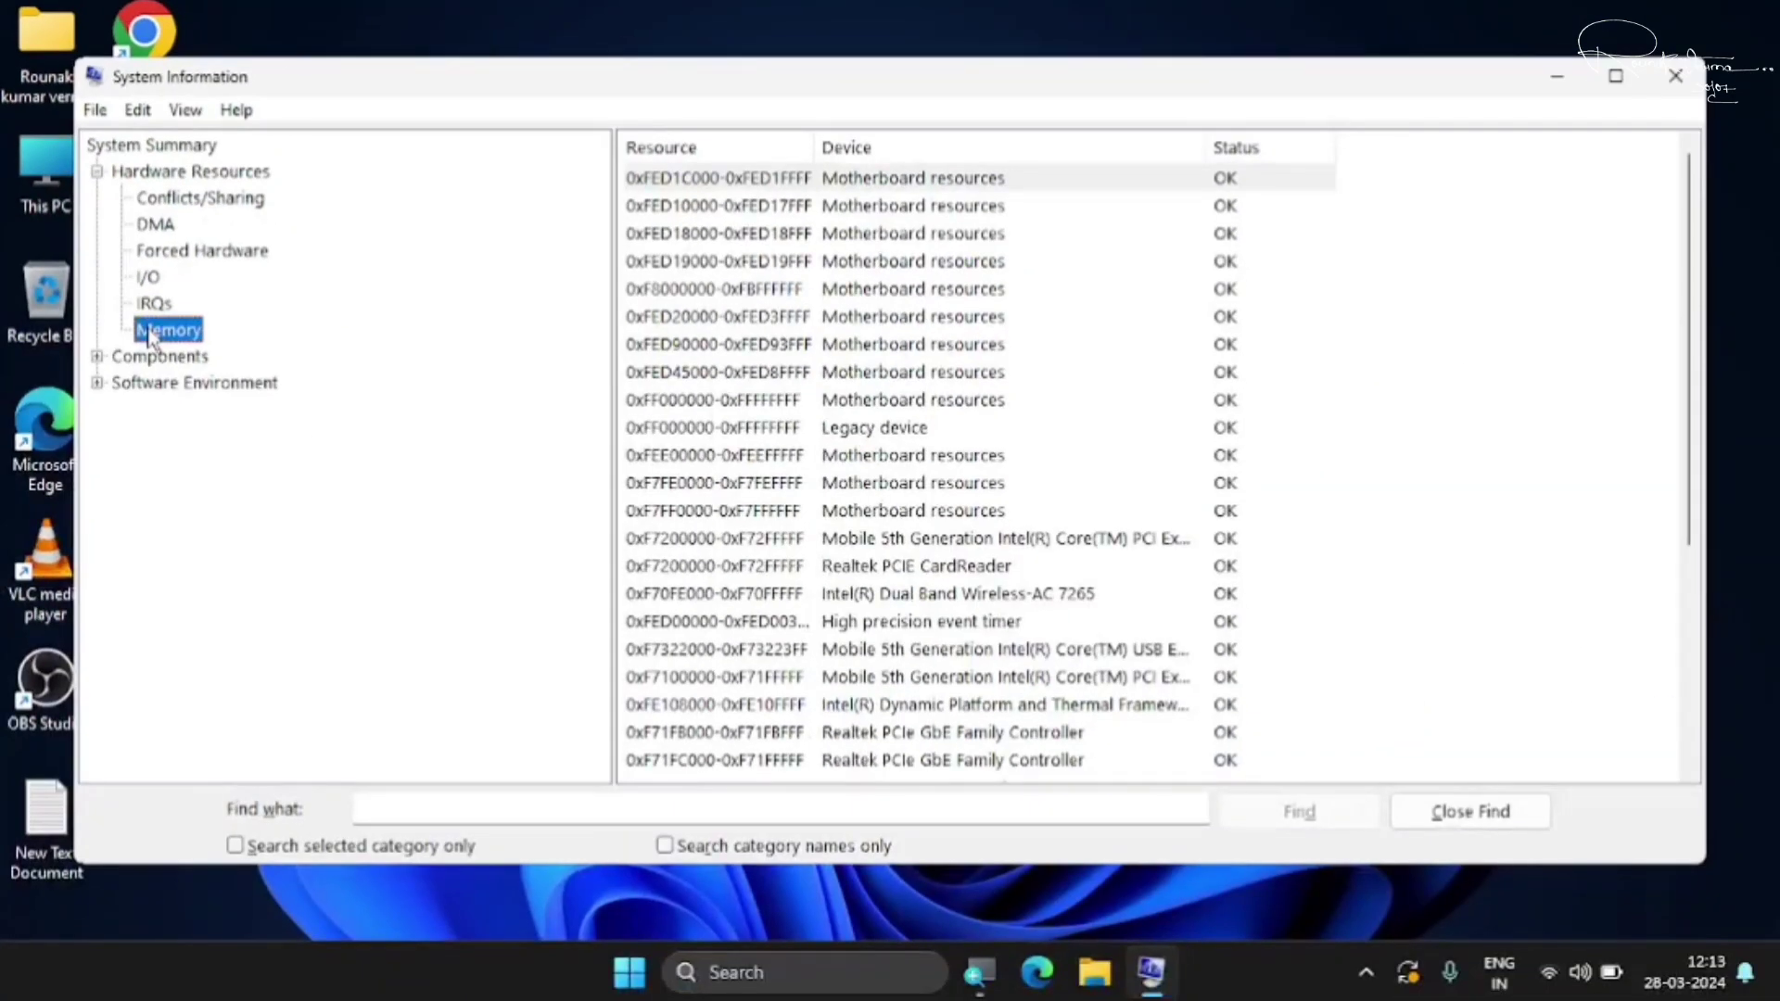
{"action": "left_click", "coordinate": [97, 356]}
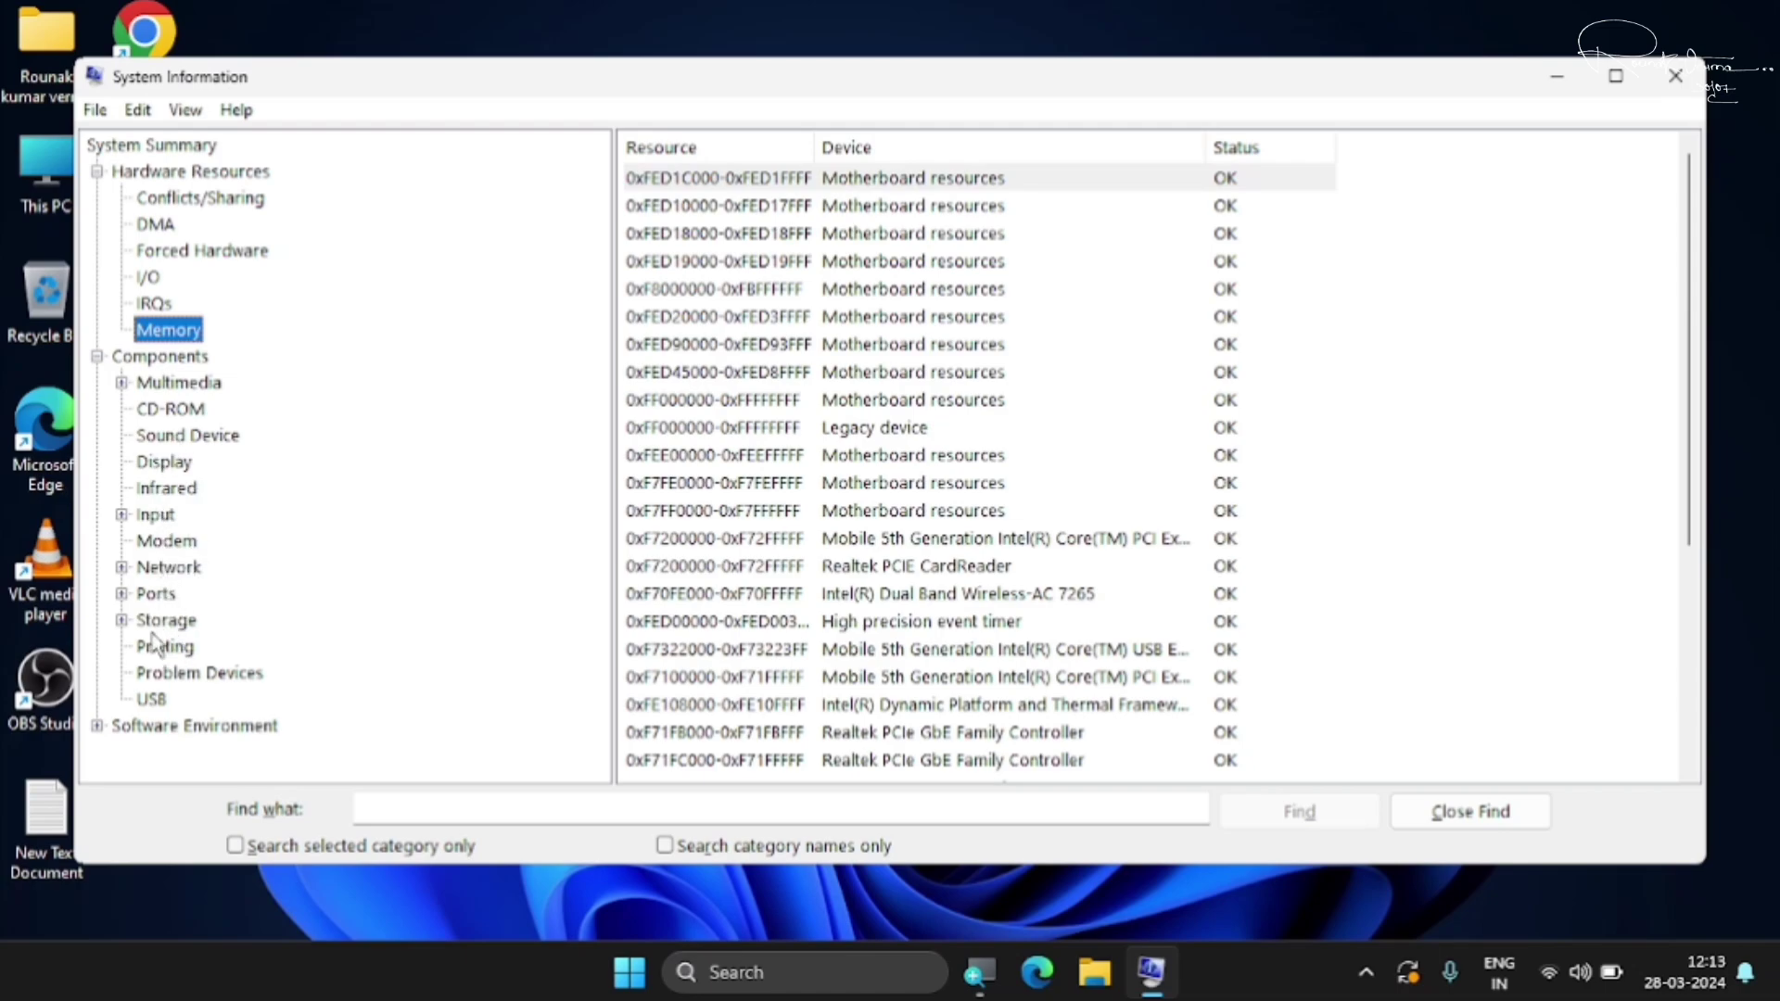
{"action": "left_click", "coordinate": [104, 726]}
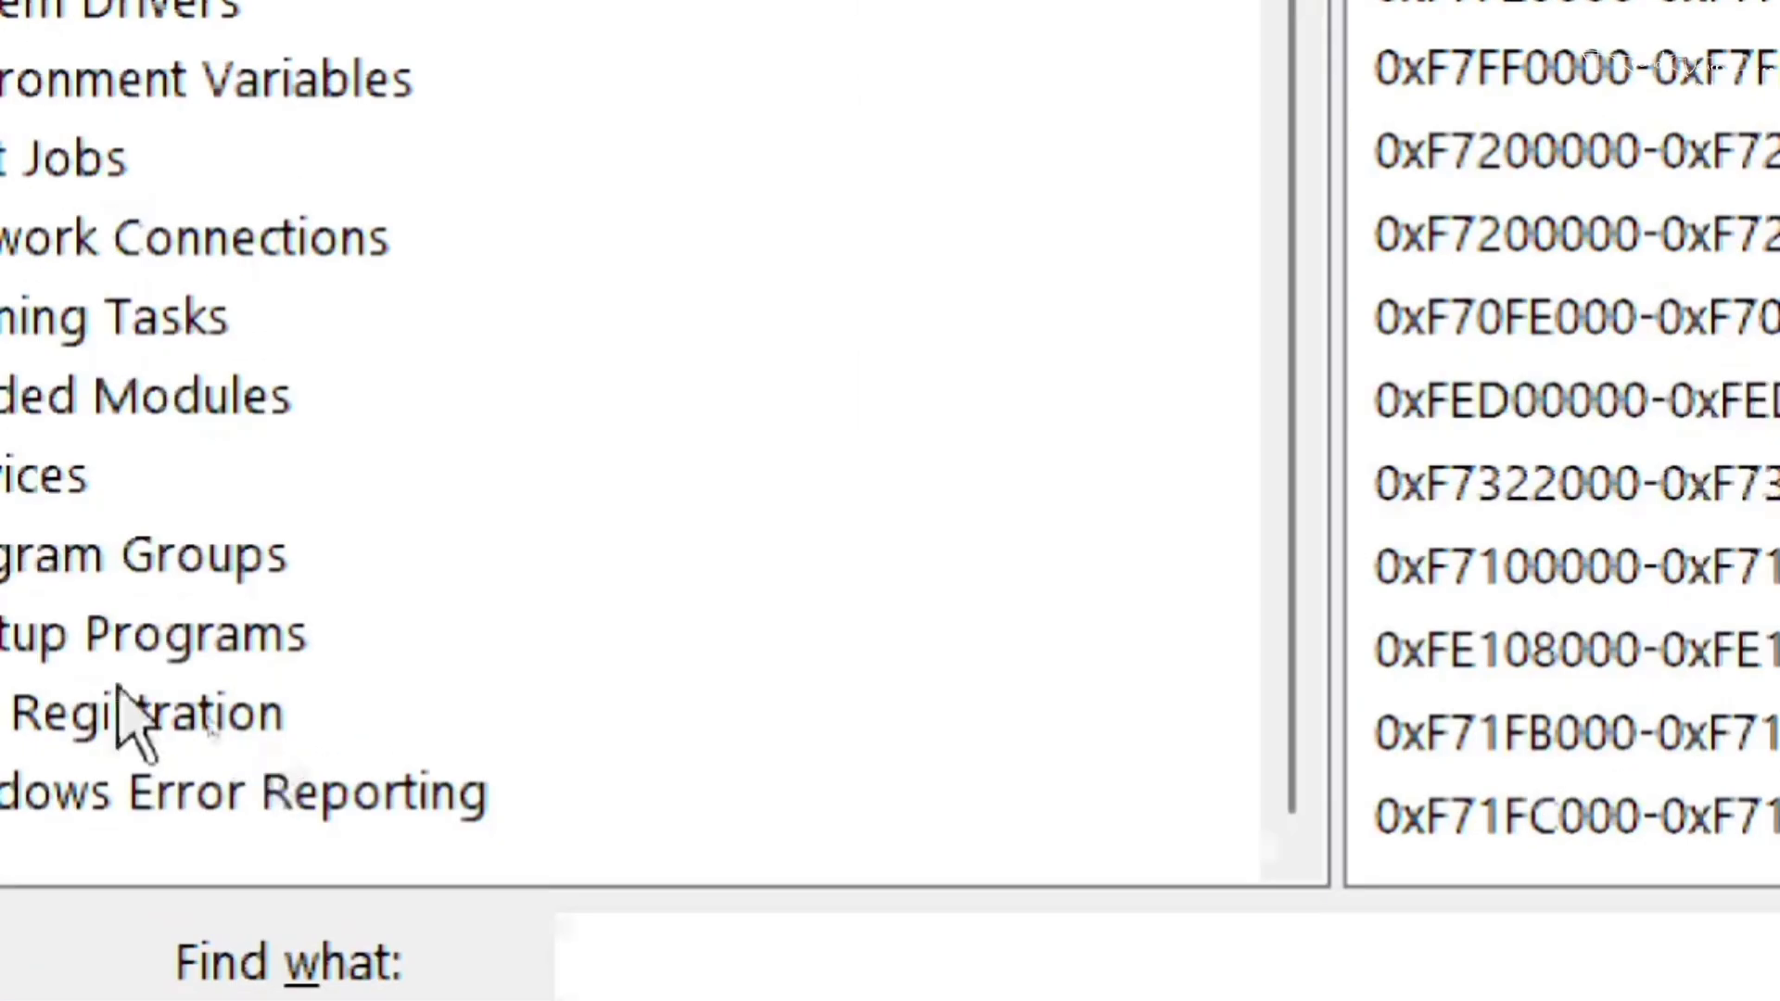
{"action": "left_click", "coordinate": [584, 199]}
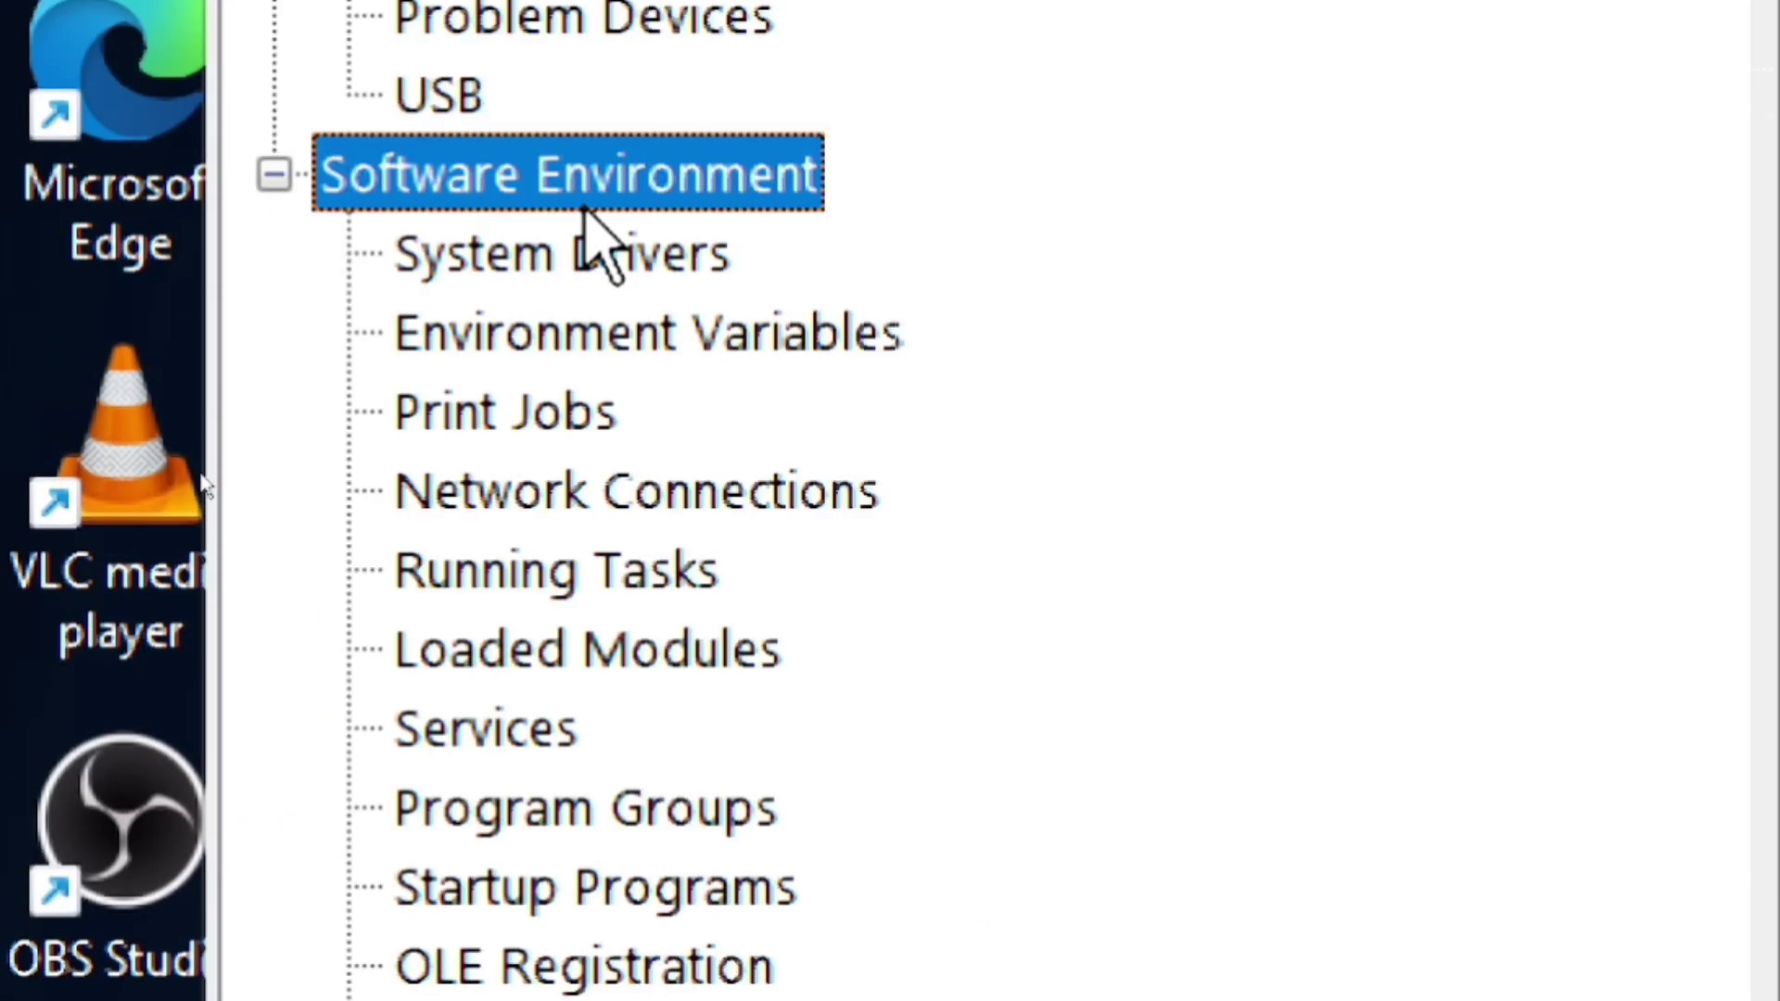
{"action": "left_click", "coordinate": [588, 264]}
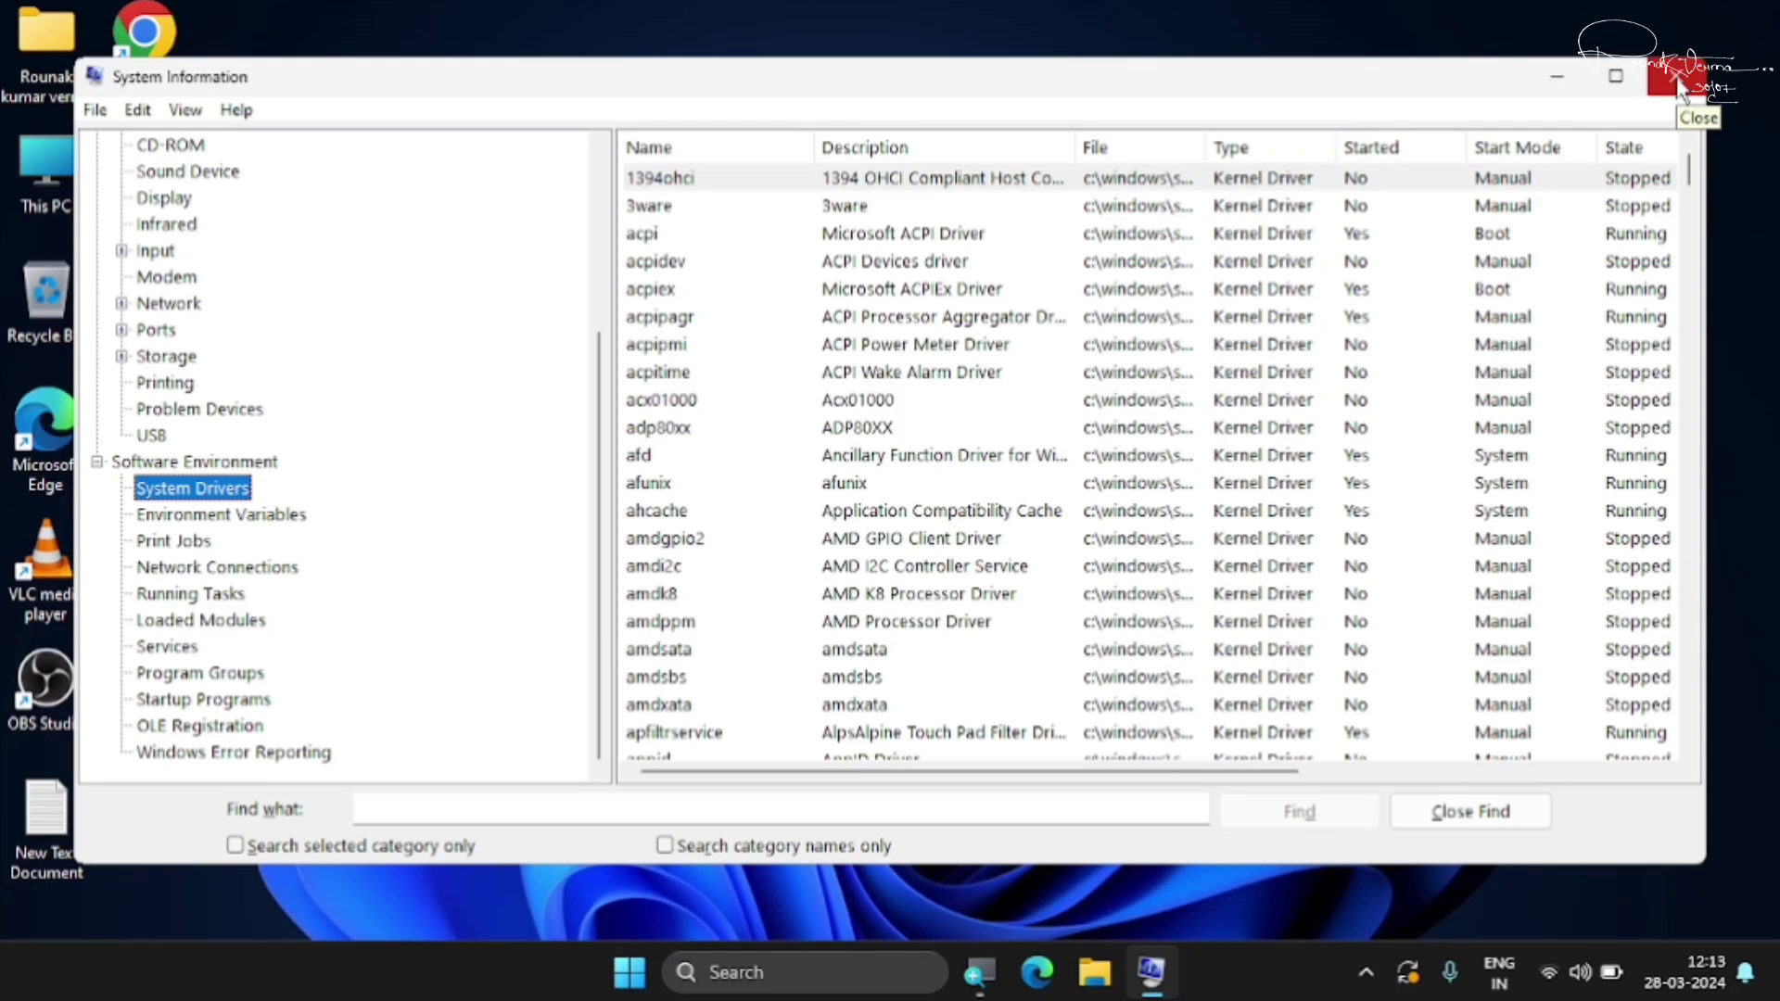
{"action": "left_click", "coordinate": [1678, 81]}
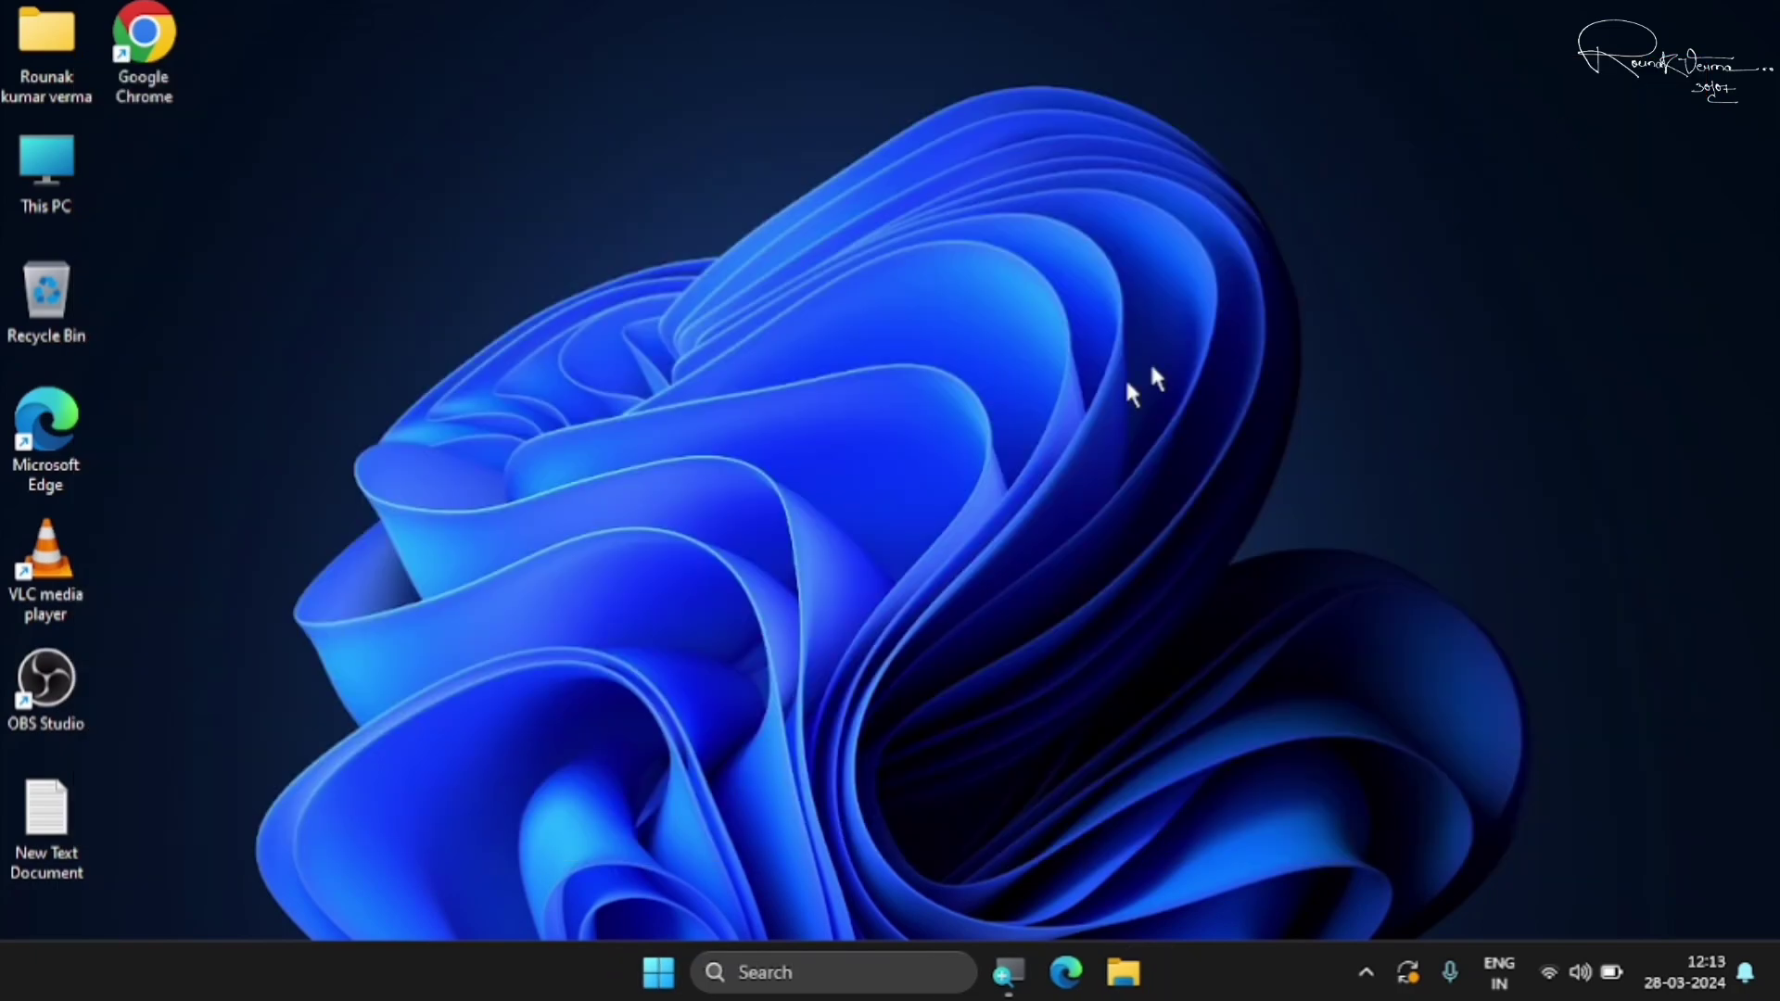
- Launch System Configuration with the Run command msconfig
{"action": "key", "text": "super+r"}
{"action": "left_click_drag", "start_coordinate": [364, 690], "coordinate": [1006, 302]}
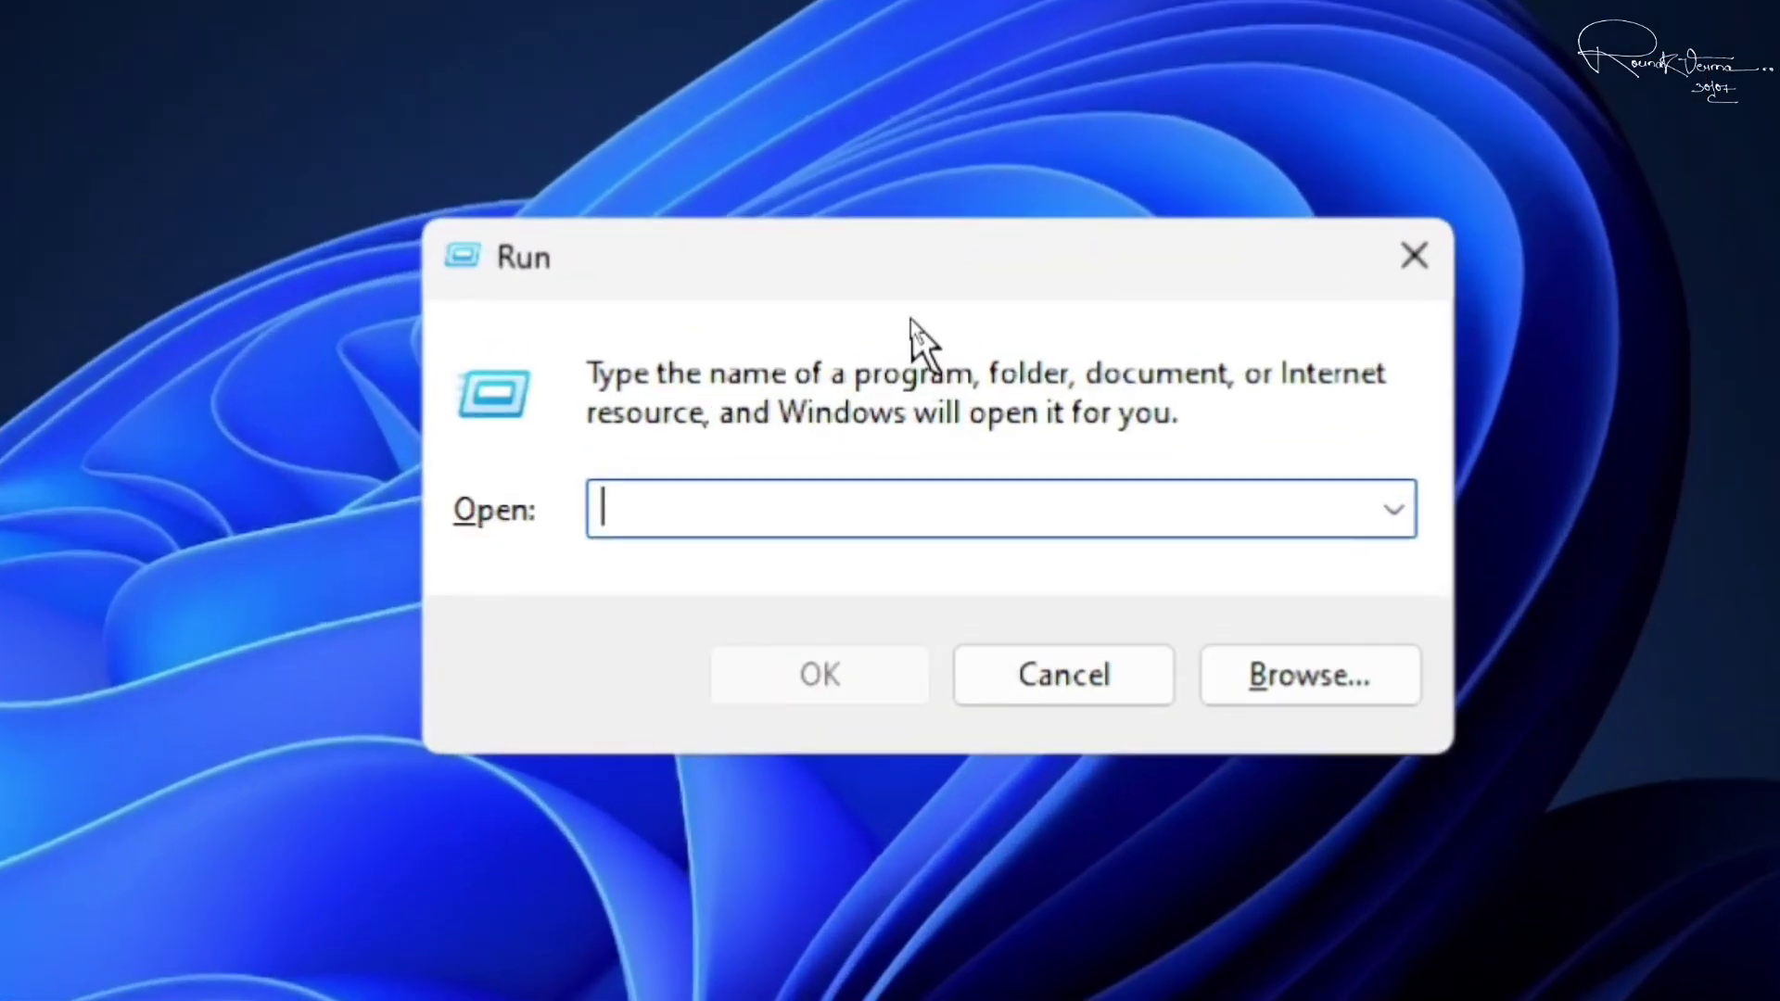
{"action": "type", "text": "mscongi"}
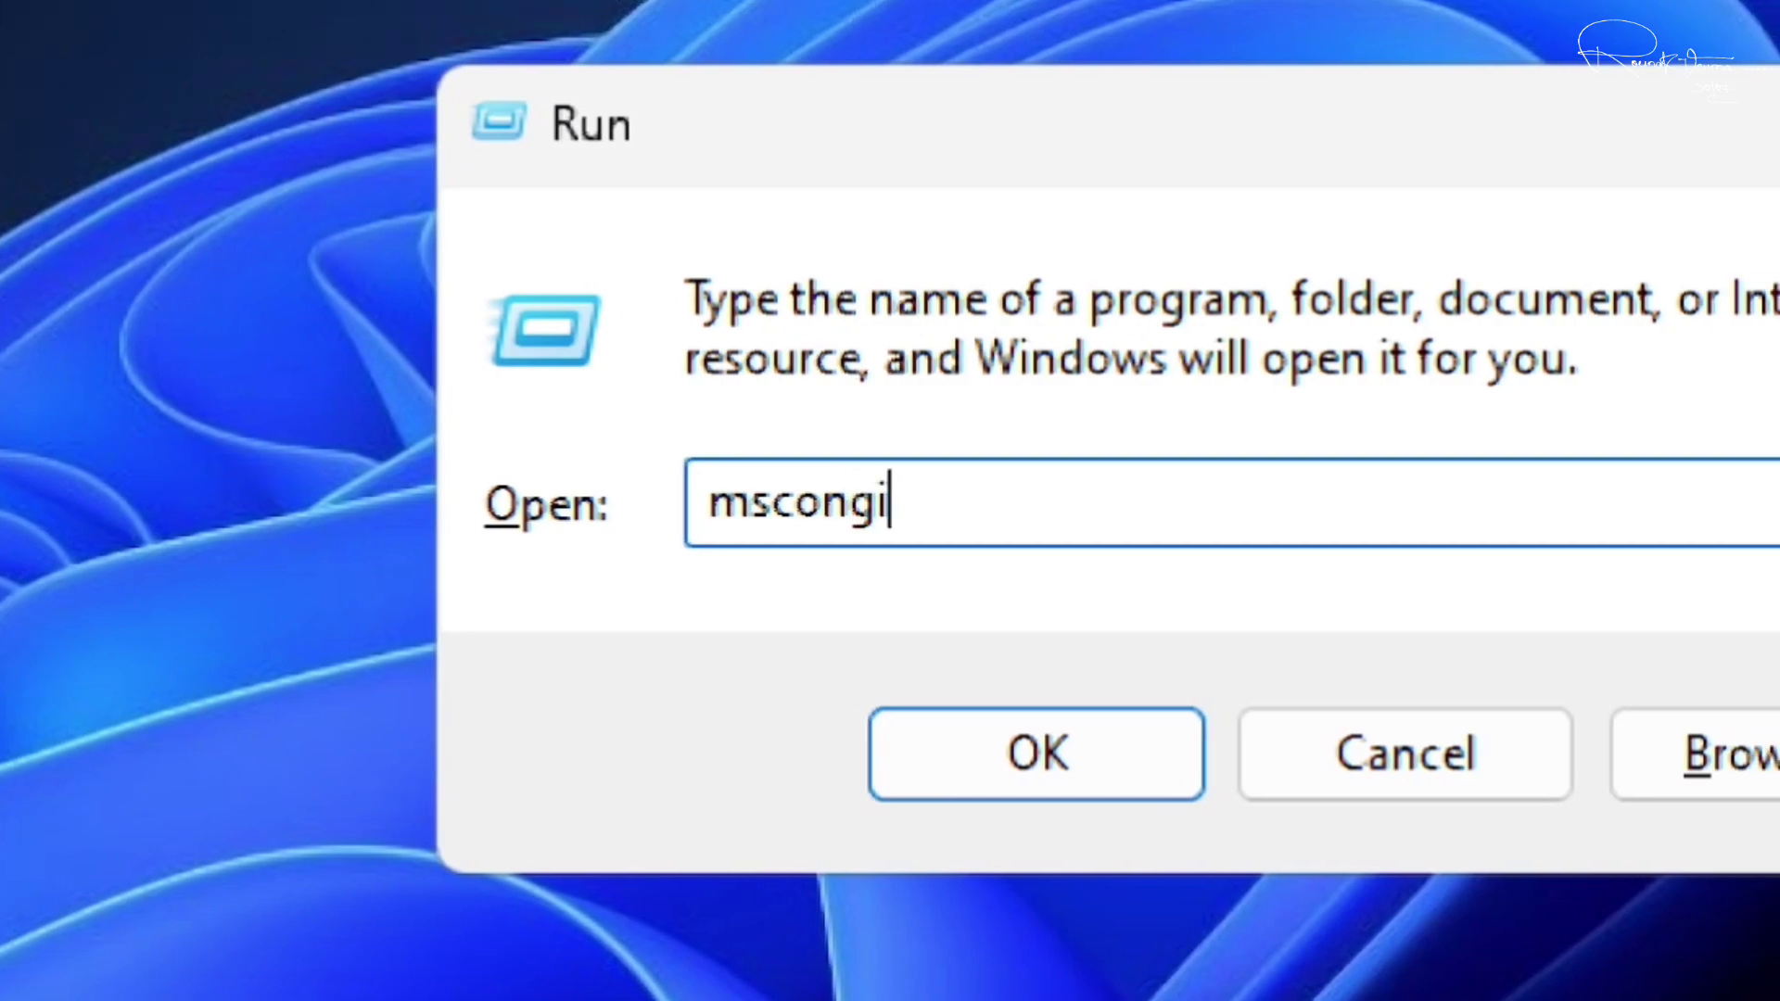
{"action": "key", "text": "BackSpace"}
{"action": "key", "text": "BackSpace"}
{"action": "type", "text": "fig"}
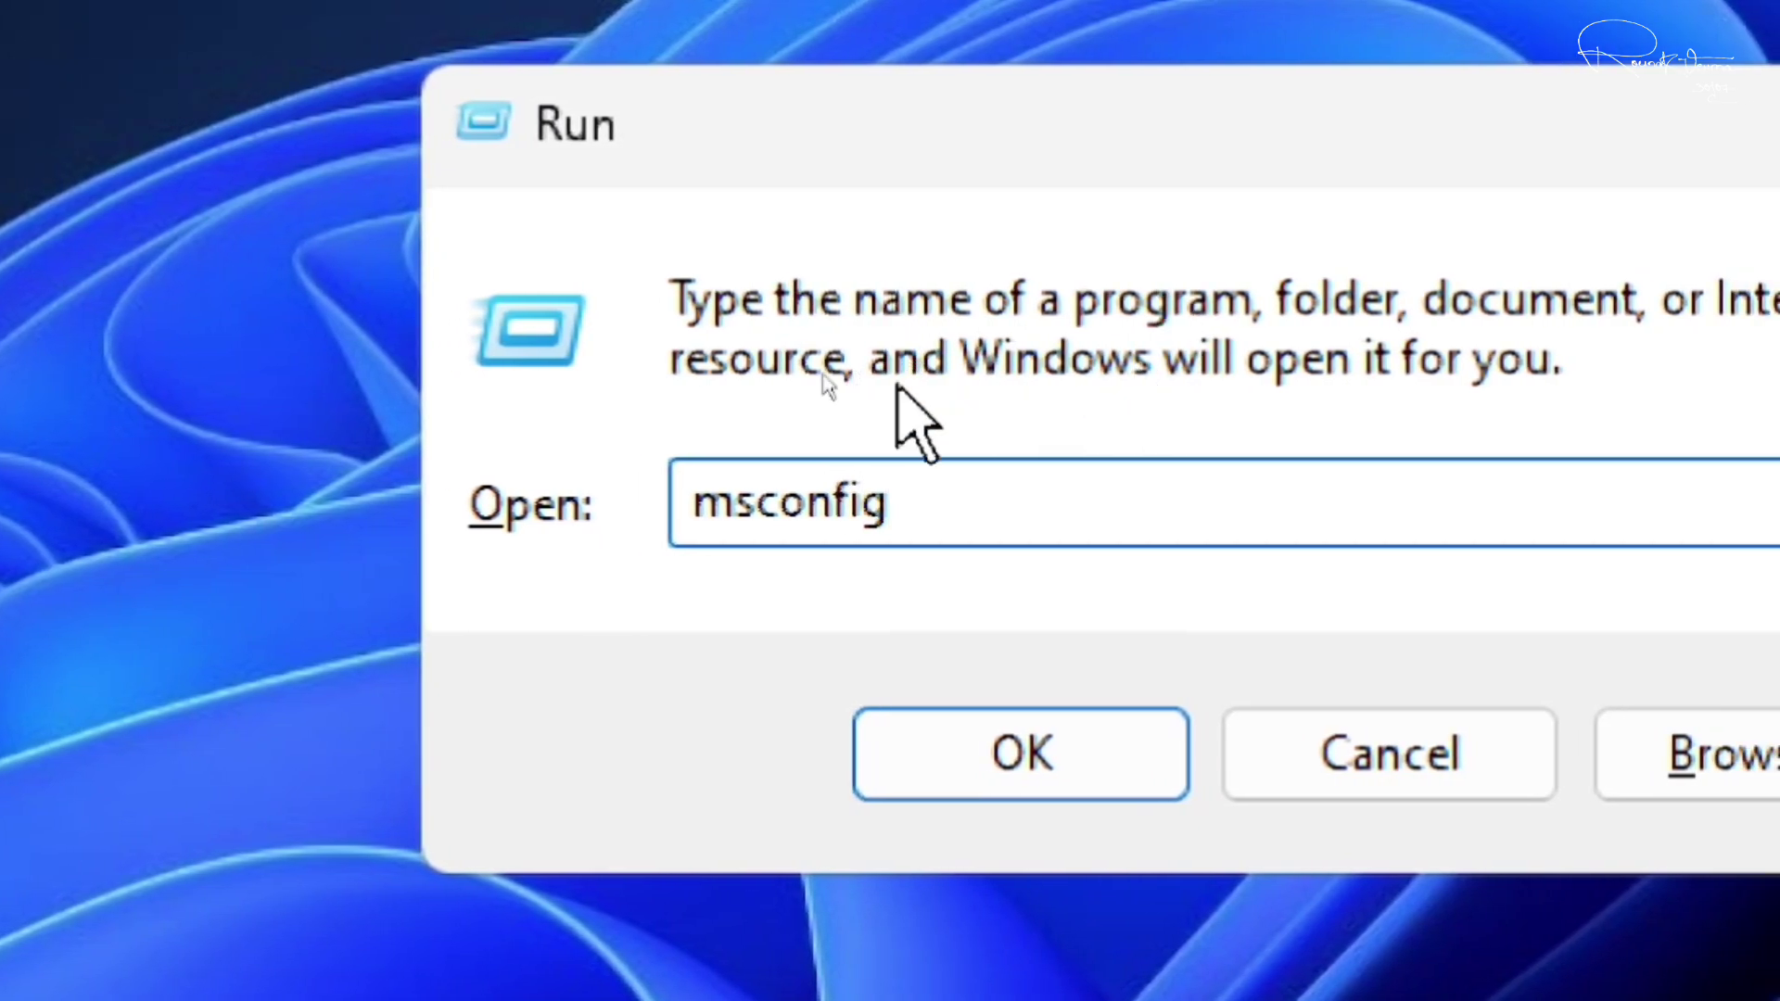
{"action": "left_click", "coordinate": [1006, 747]}
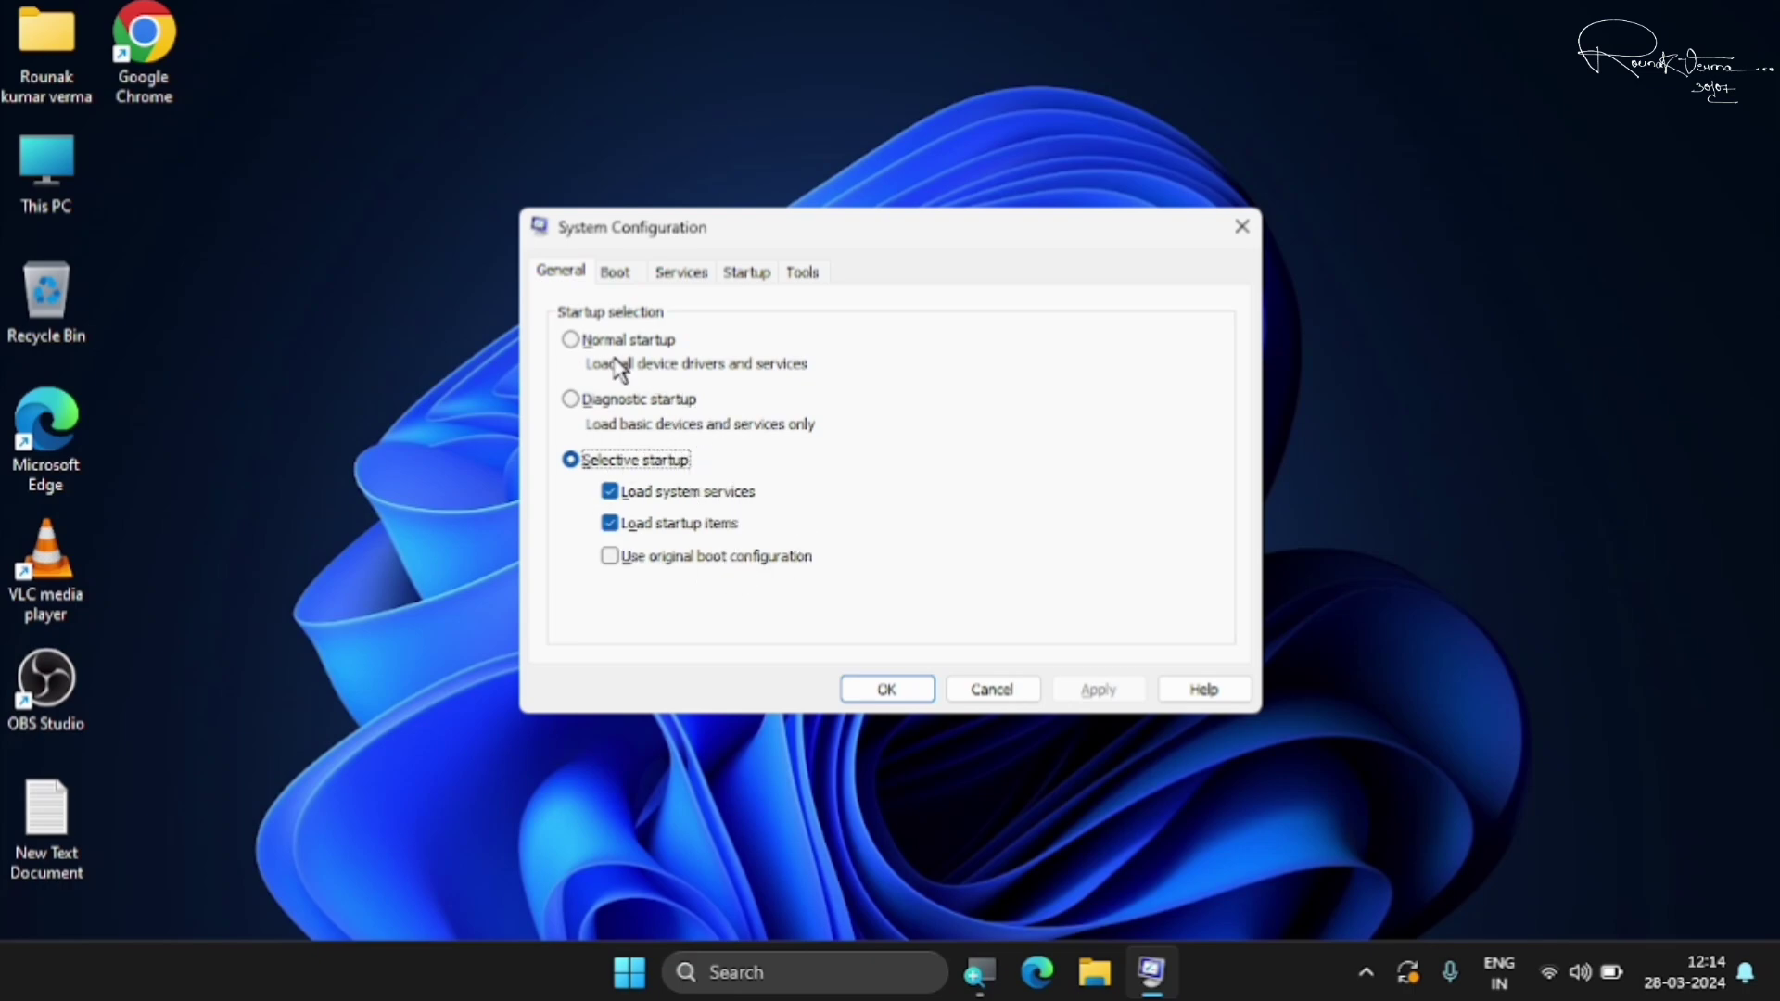
- Try 1 as the number of processors in the Windows 11 advanced boot options, and set it back to 4
{"action": "left_click", "coordinate": [620, 281]}
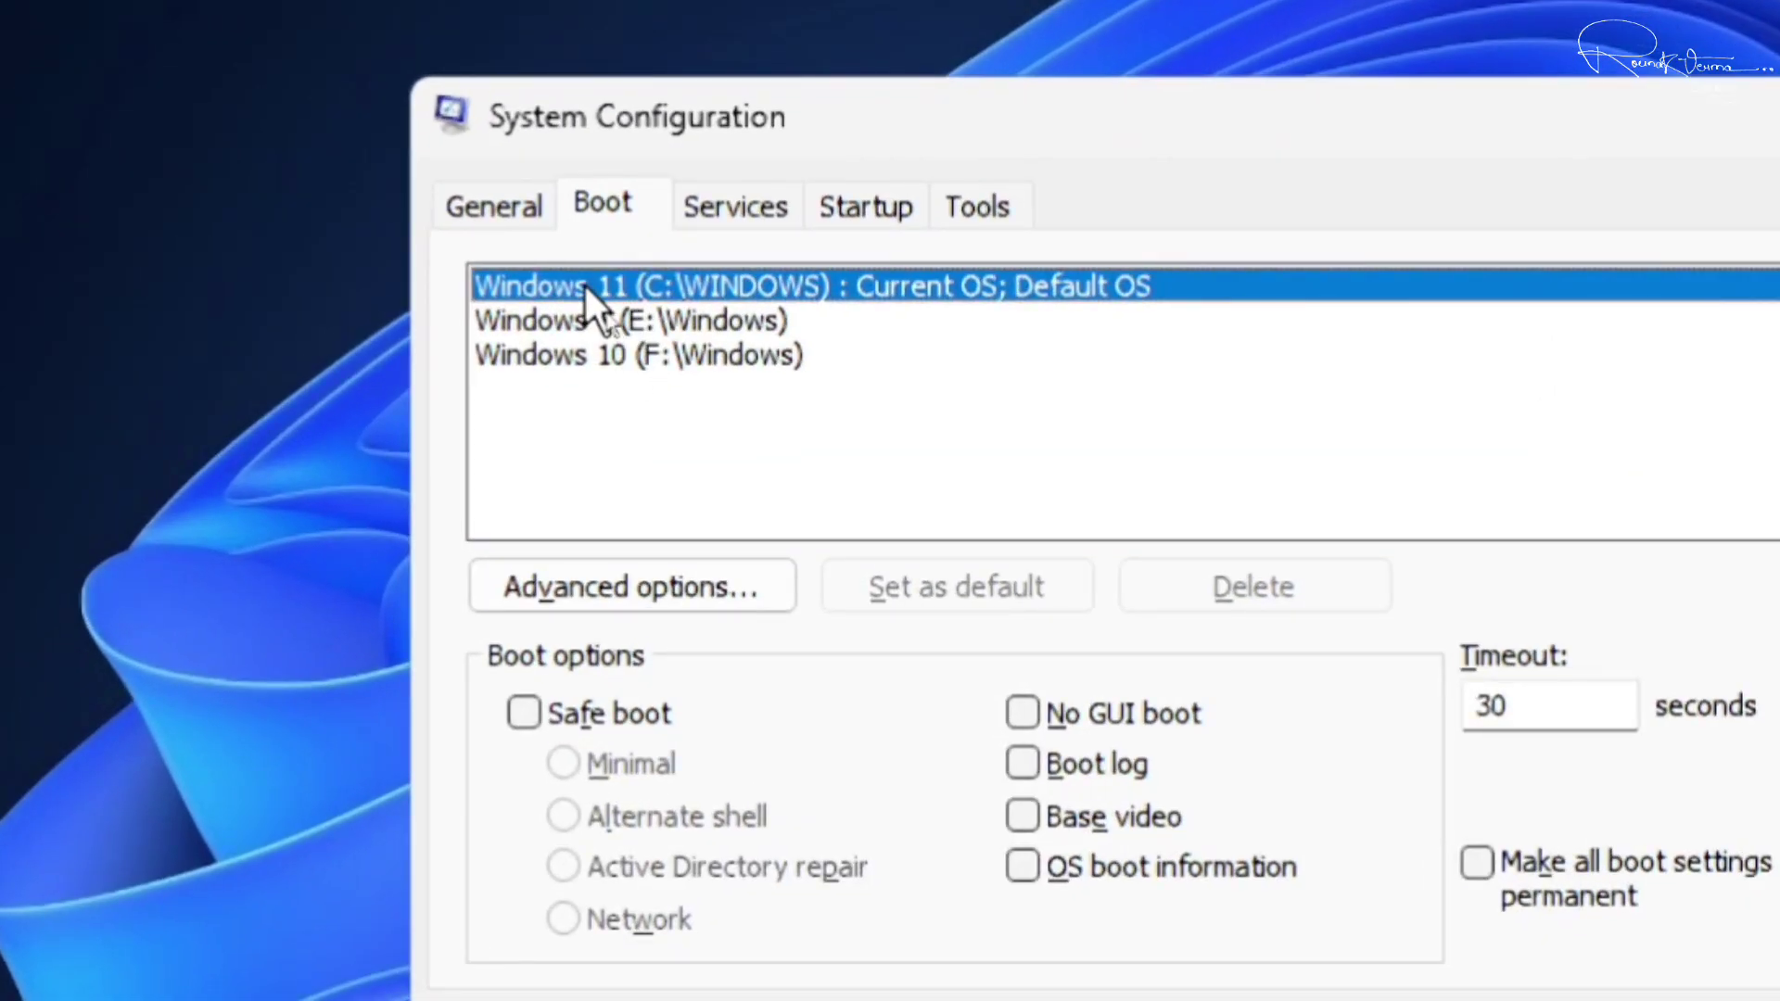
{"action": "left_click", "coordinate": [648, 598]}
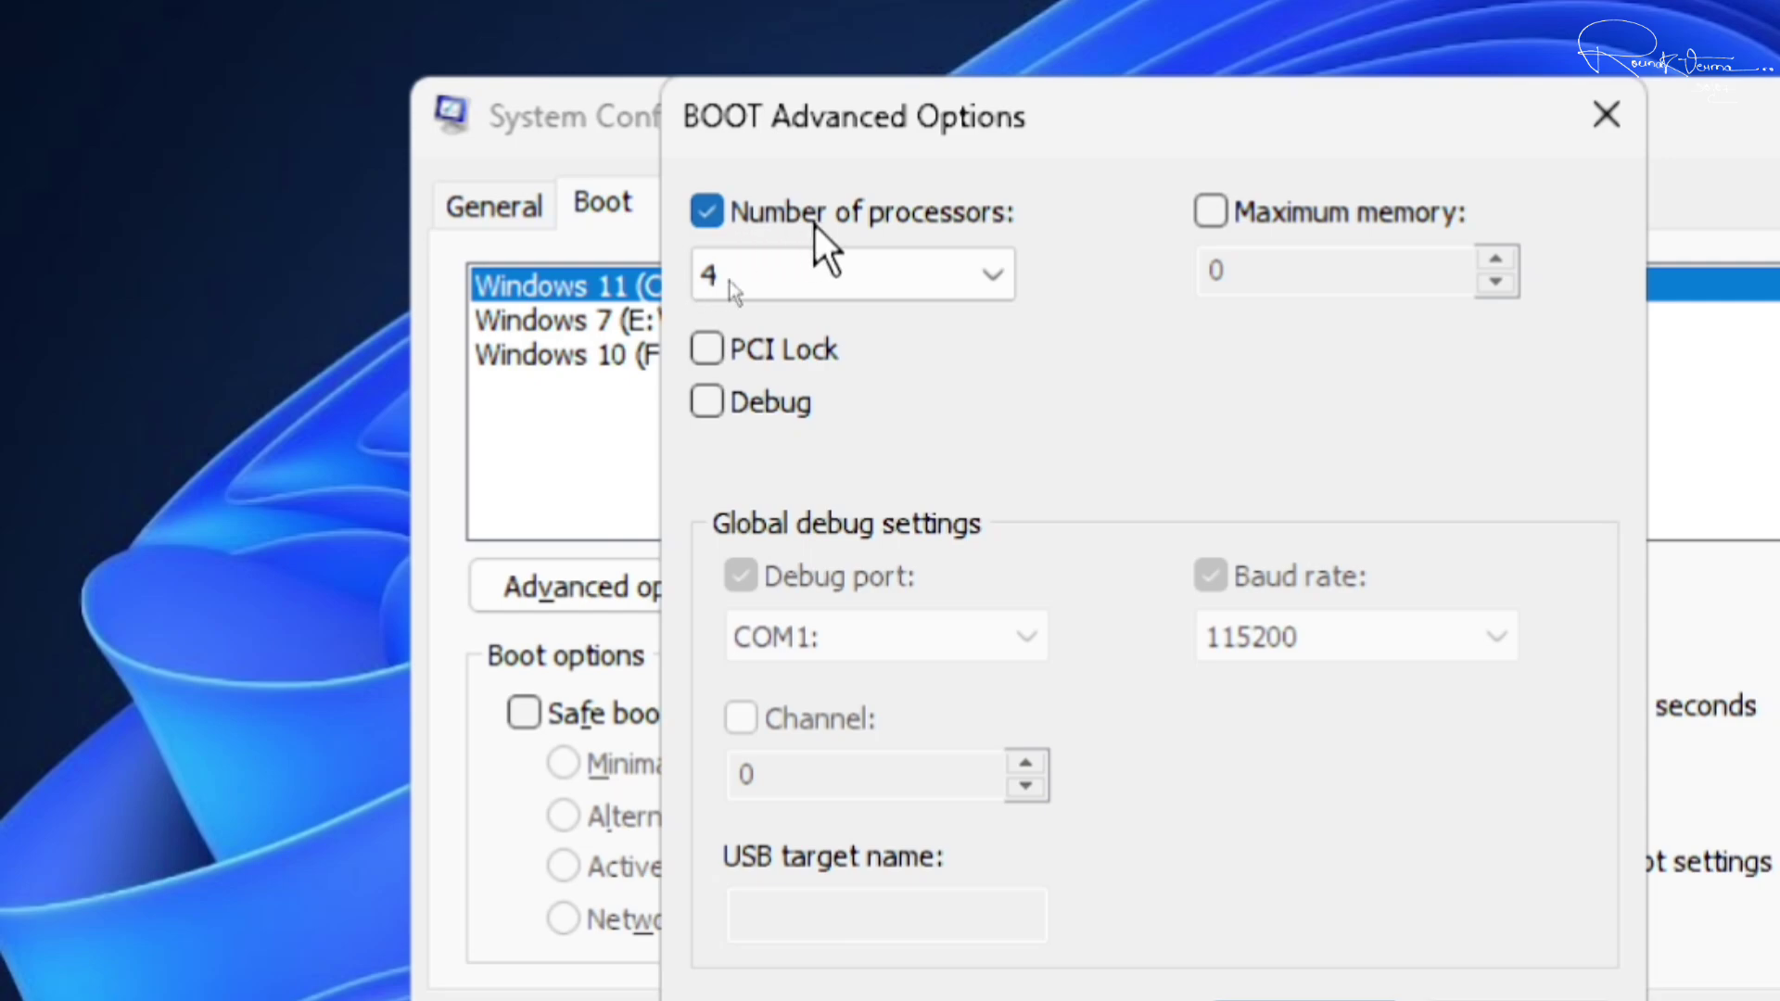
{"action": "left_click", "coordinate": [925, 296]}
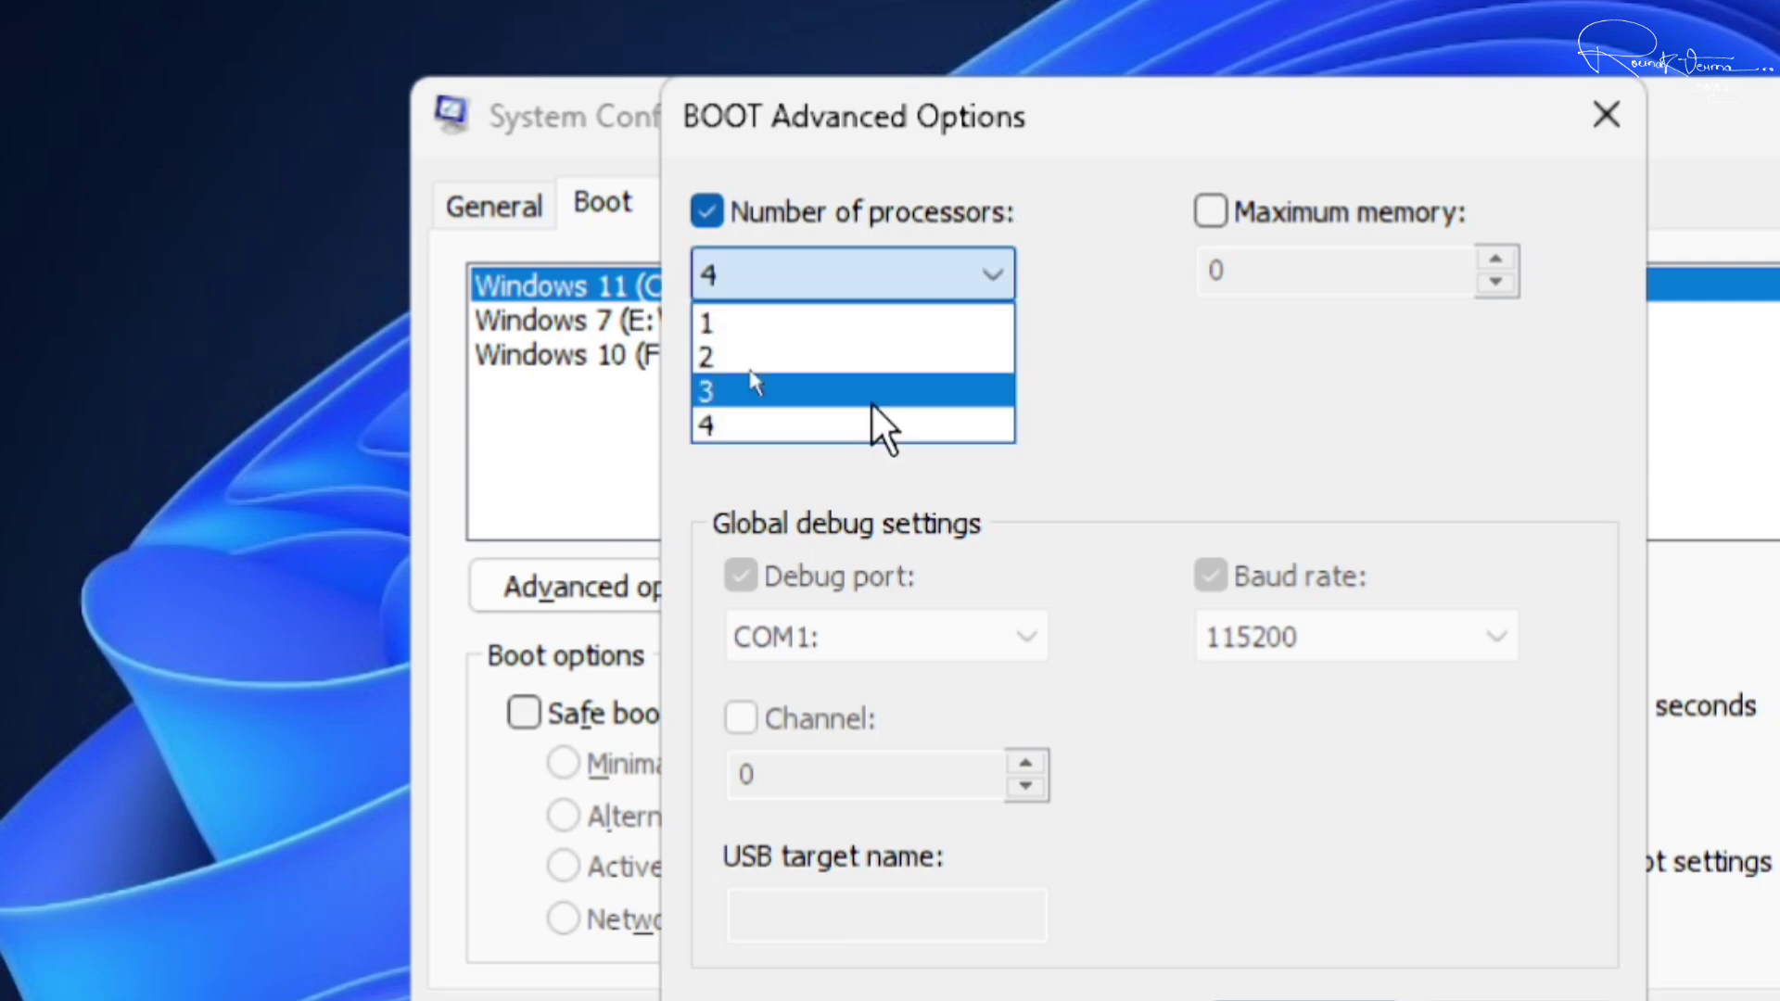
{"action": "left_click", "coordinate": [871, 321]}
{"action": "left_click", "coordinate": [910, 281]}
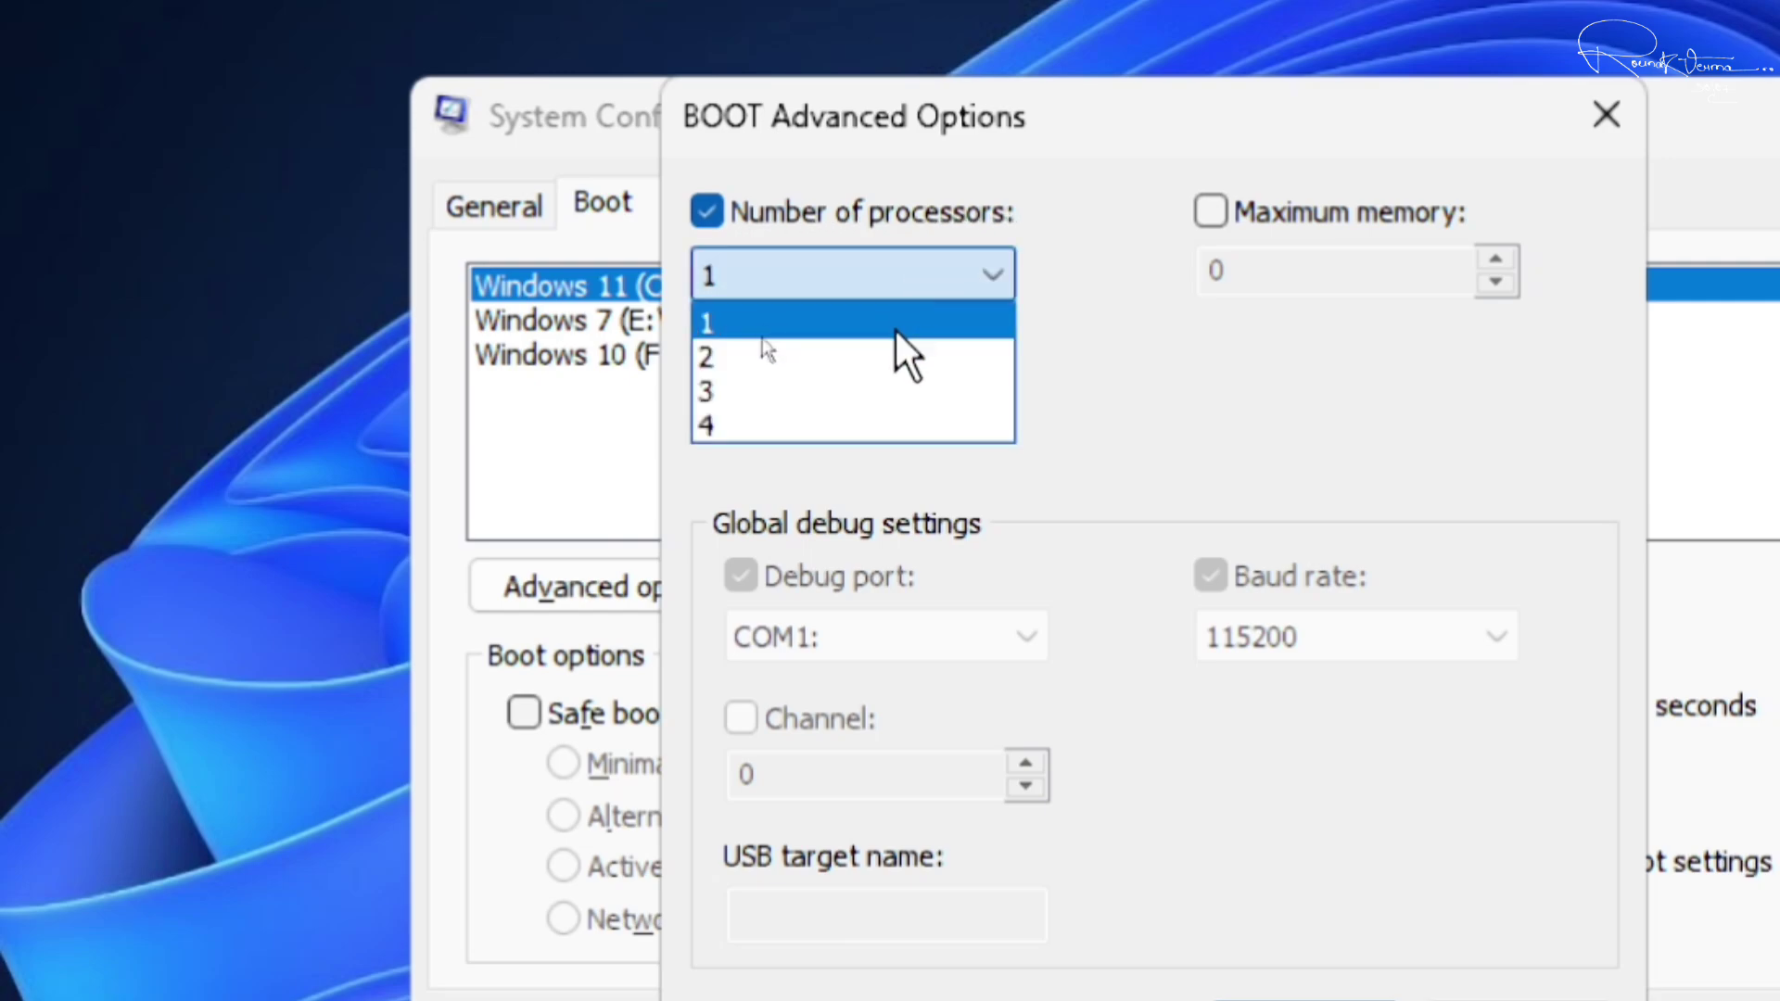
{"action": "left_click", "coordinate": [793, 424]}
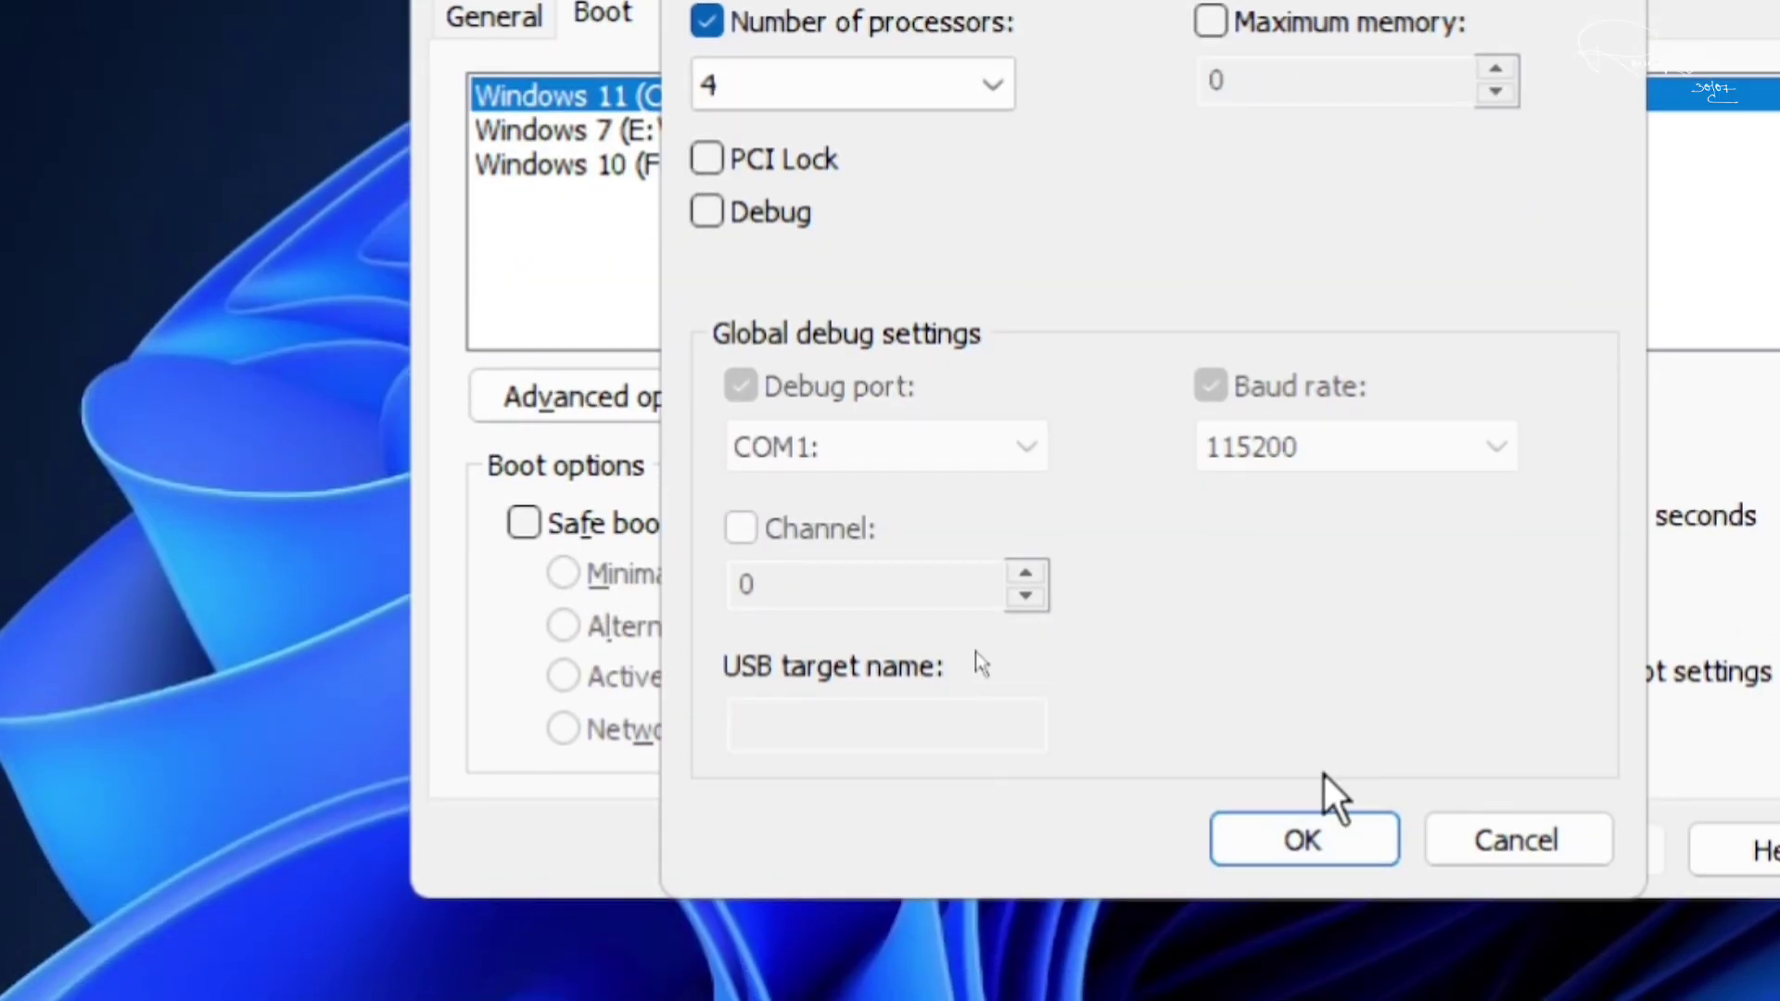
{"action": "left_click", "coordinate": [1335, 894]}
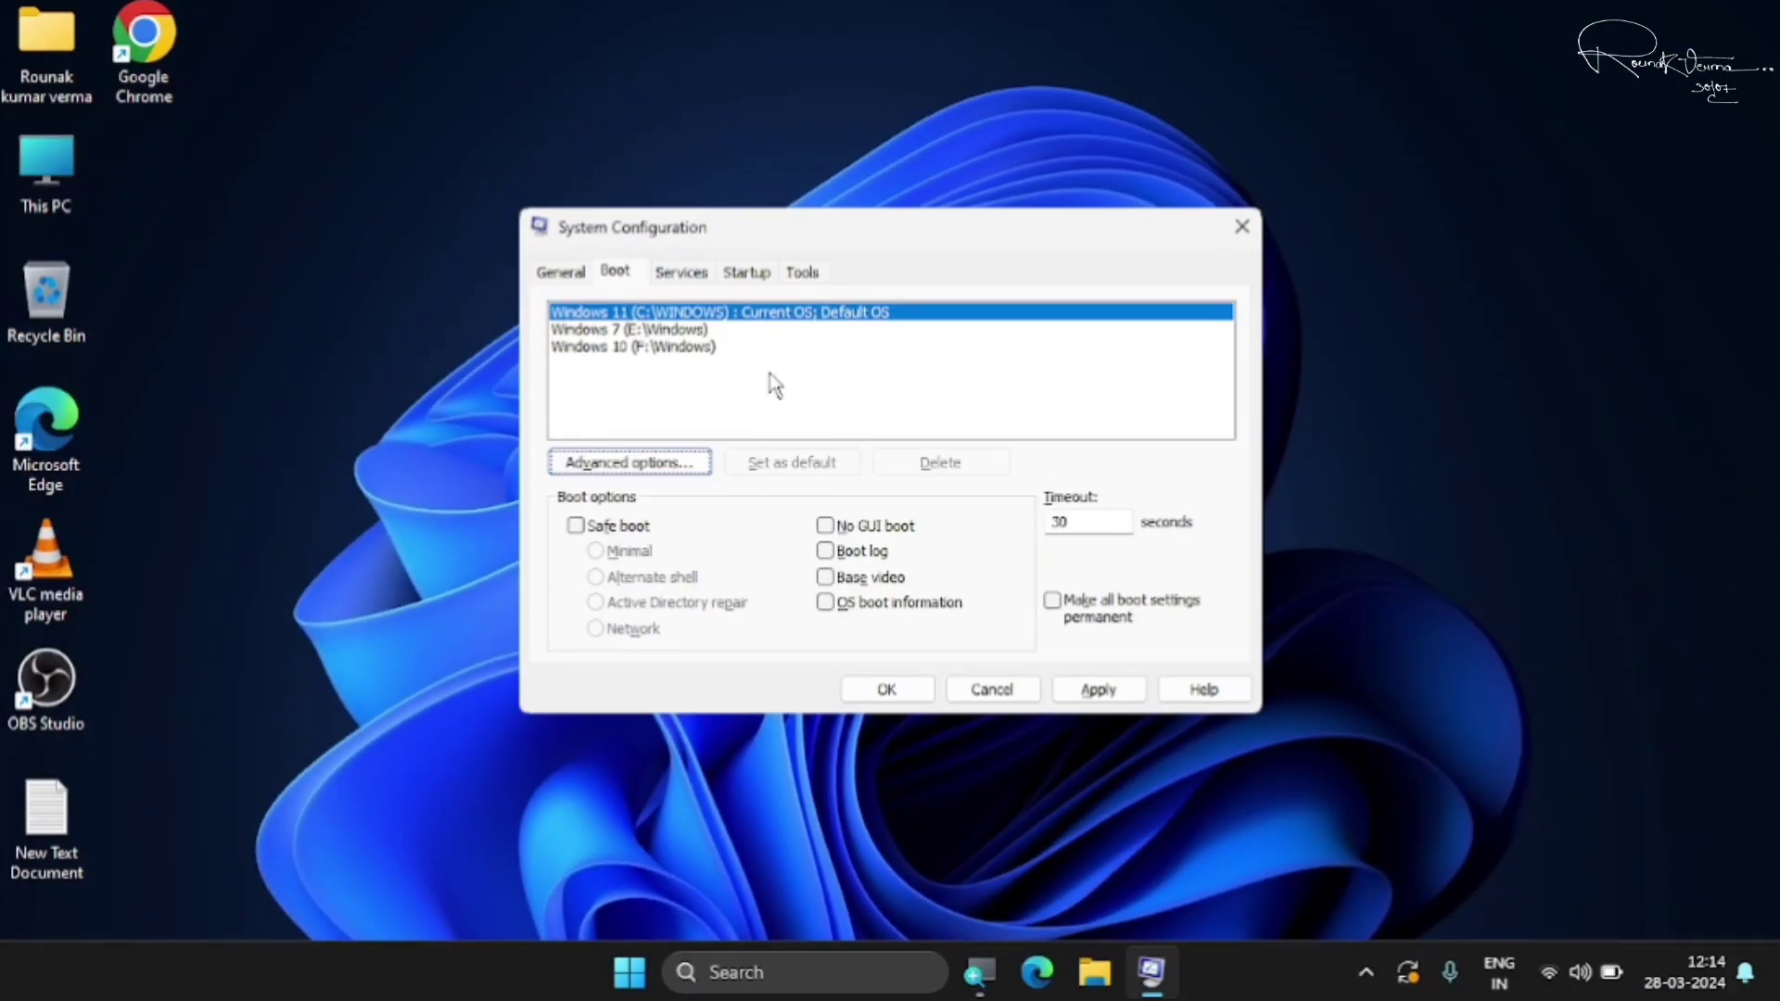
- Look through the System Configuration services and the startup apps in Task Manager, and close Task Manager
{"action": "left_click", "coordinate": [684, 274]}
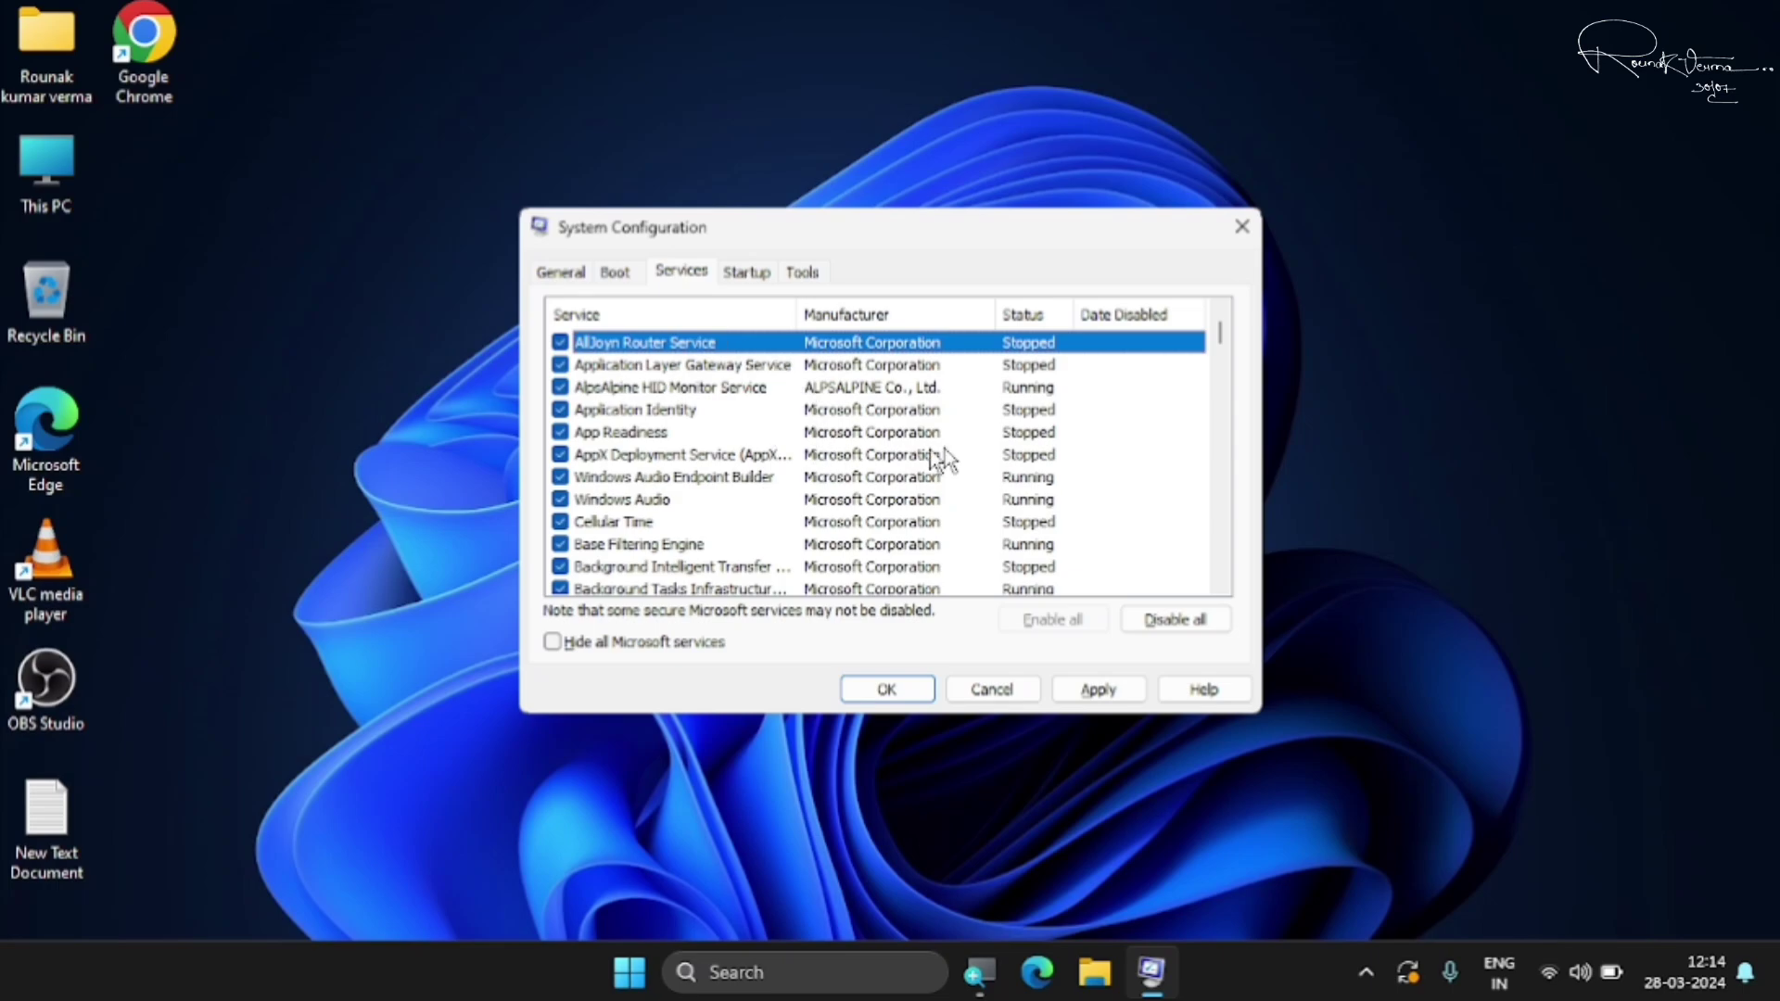
{"action": "mouse_move", "coordinate": [1220, 335]}
{"action": "left_mouse_down"}
{"action": "mouse_move", "coordinate": [1232, 381]}
{"action": "mouse_move", "coordinate": [1233, 329]}
{"action": "left_mouse_up"}
{"action": "left_click", "coordinate": [749, 273]}
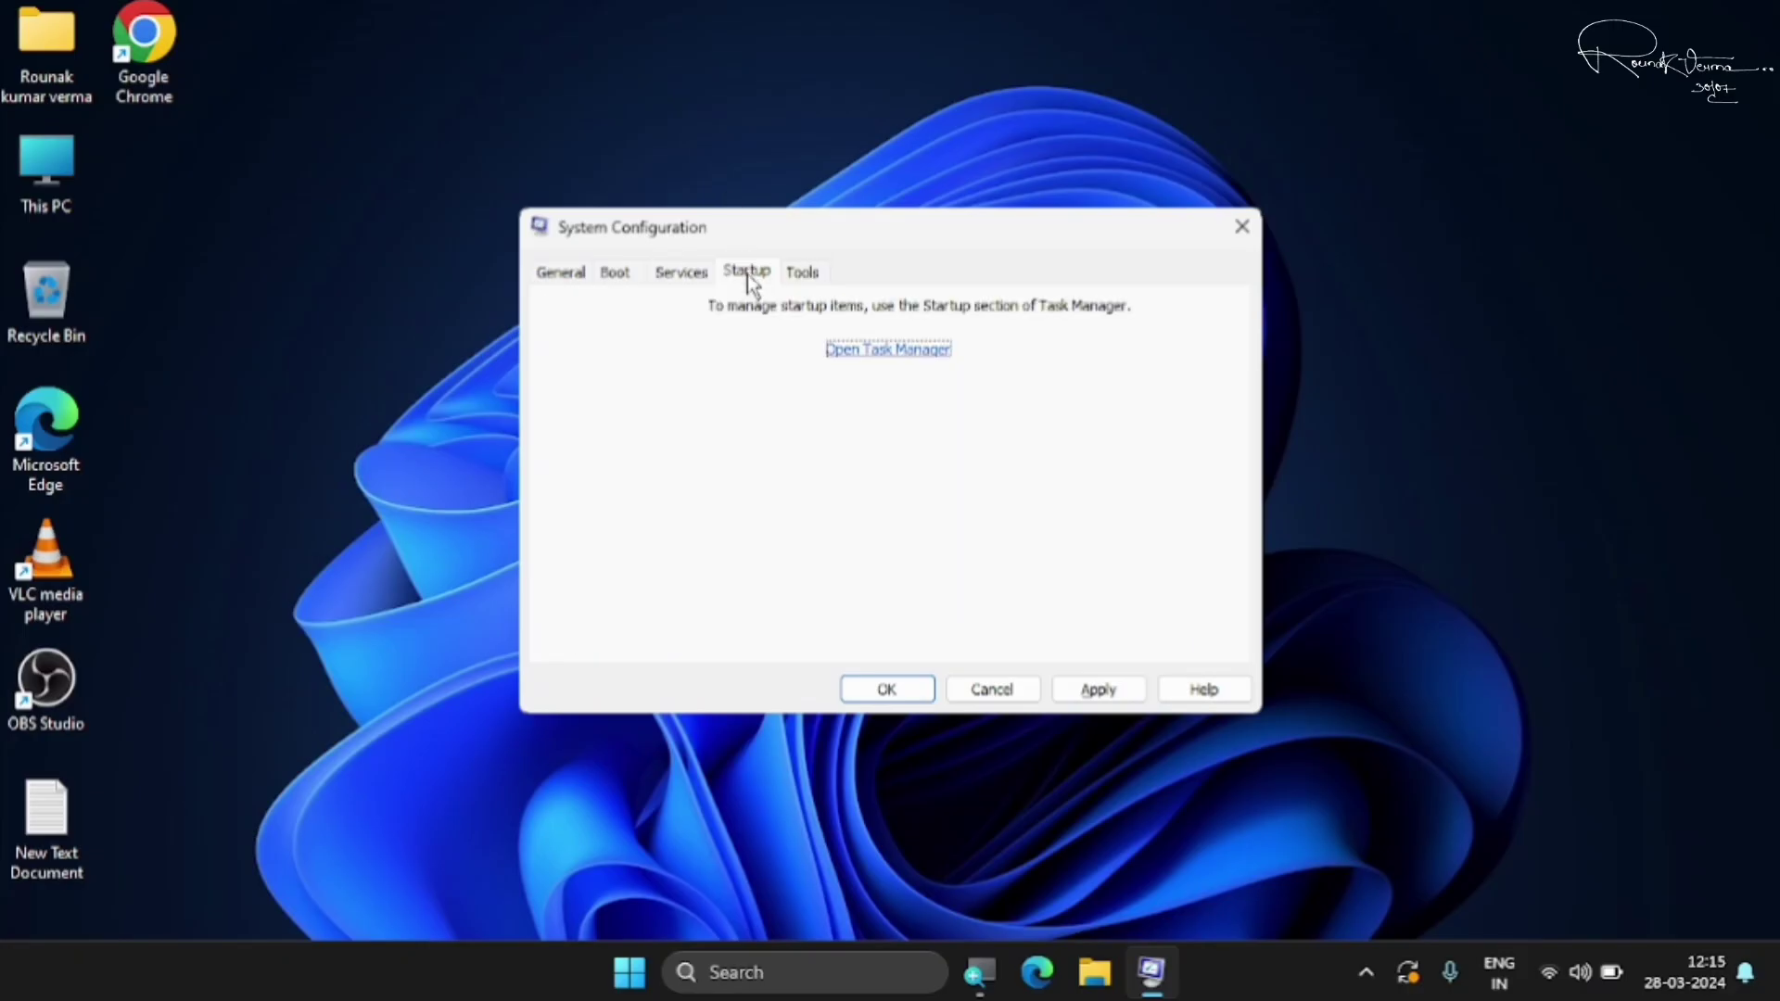
{"action": "left_click", "coordinate": [890, 353]}
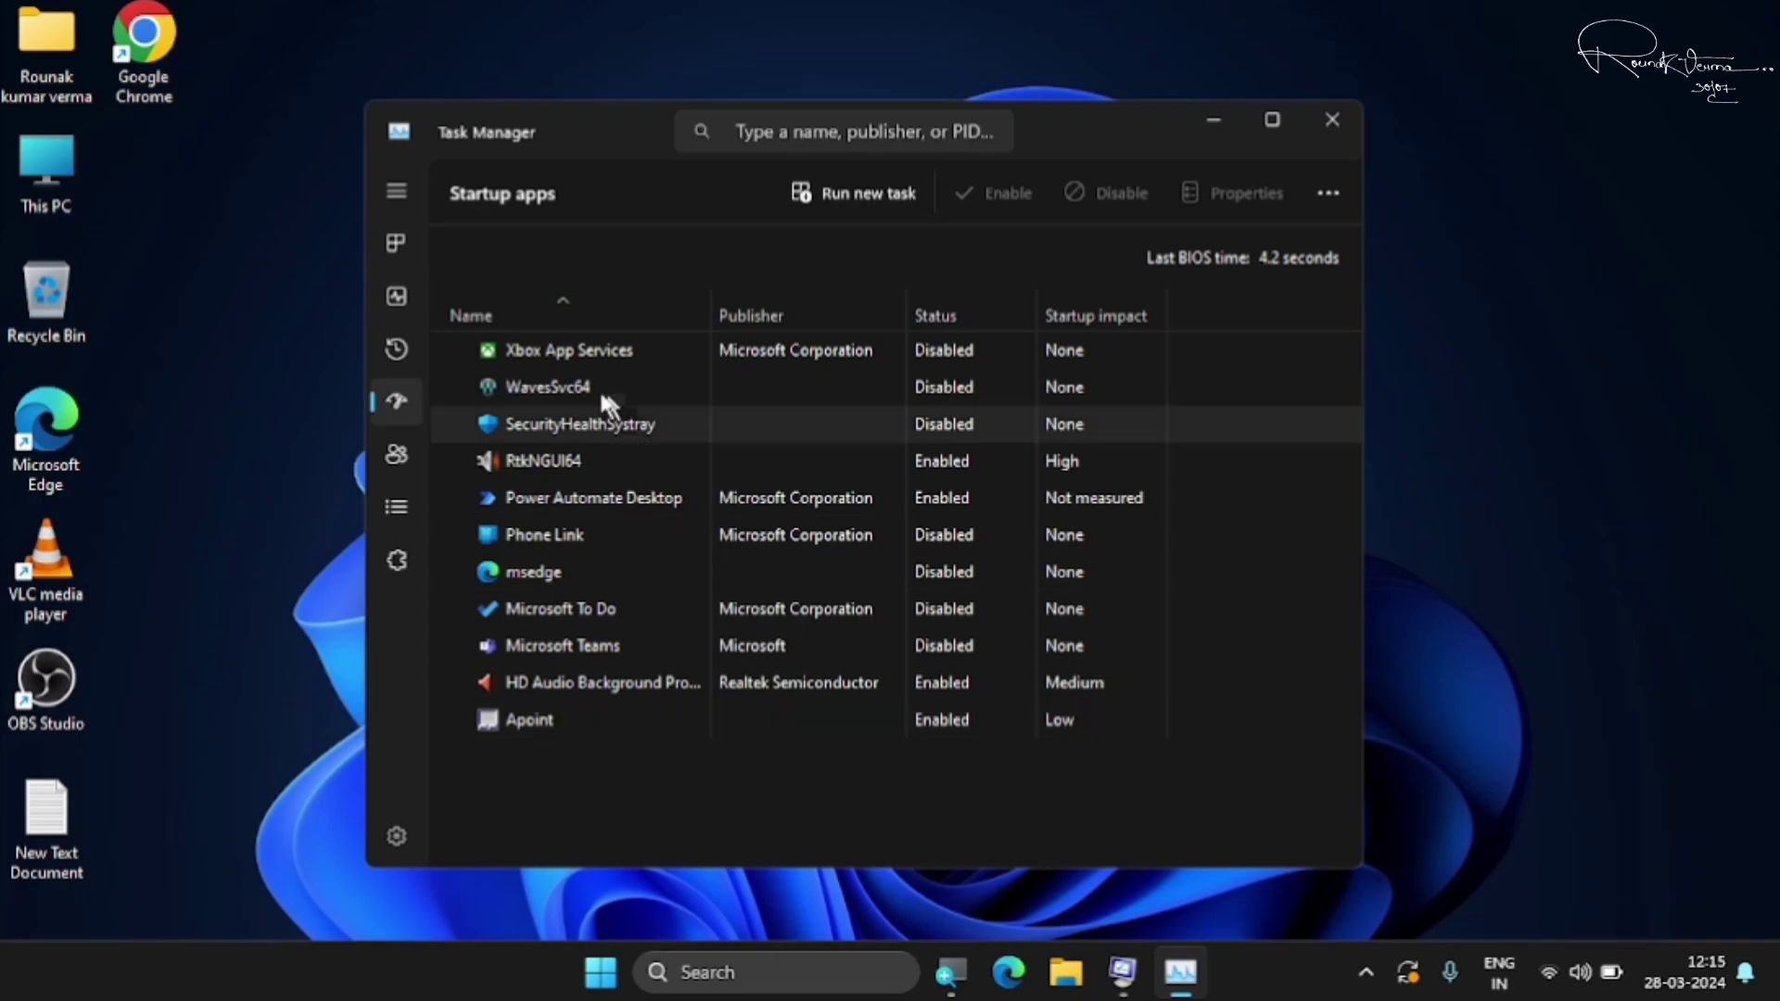
{"action": "left_click", "coordinate": [1332, 130]}
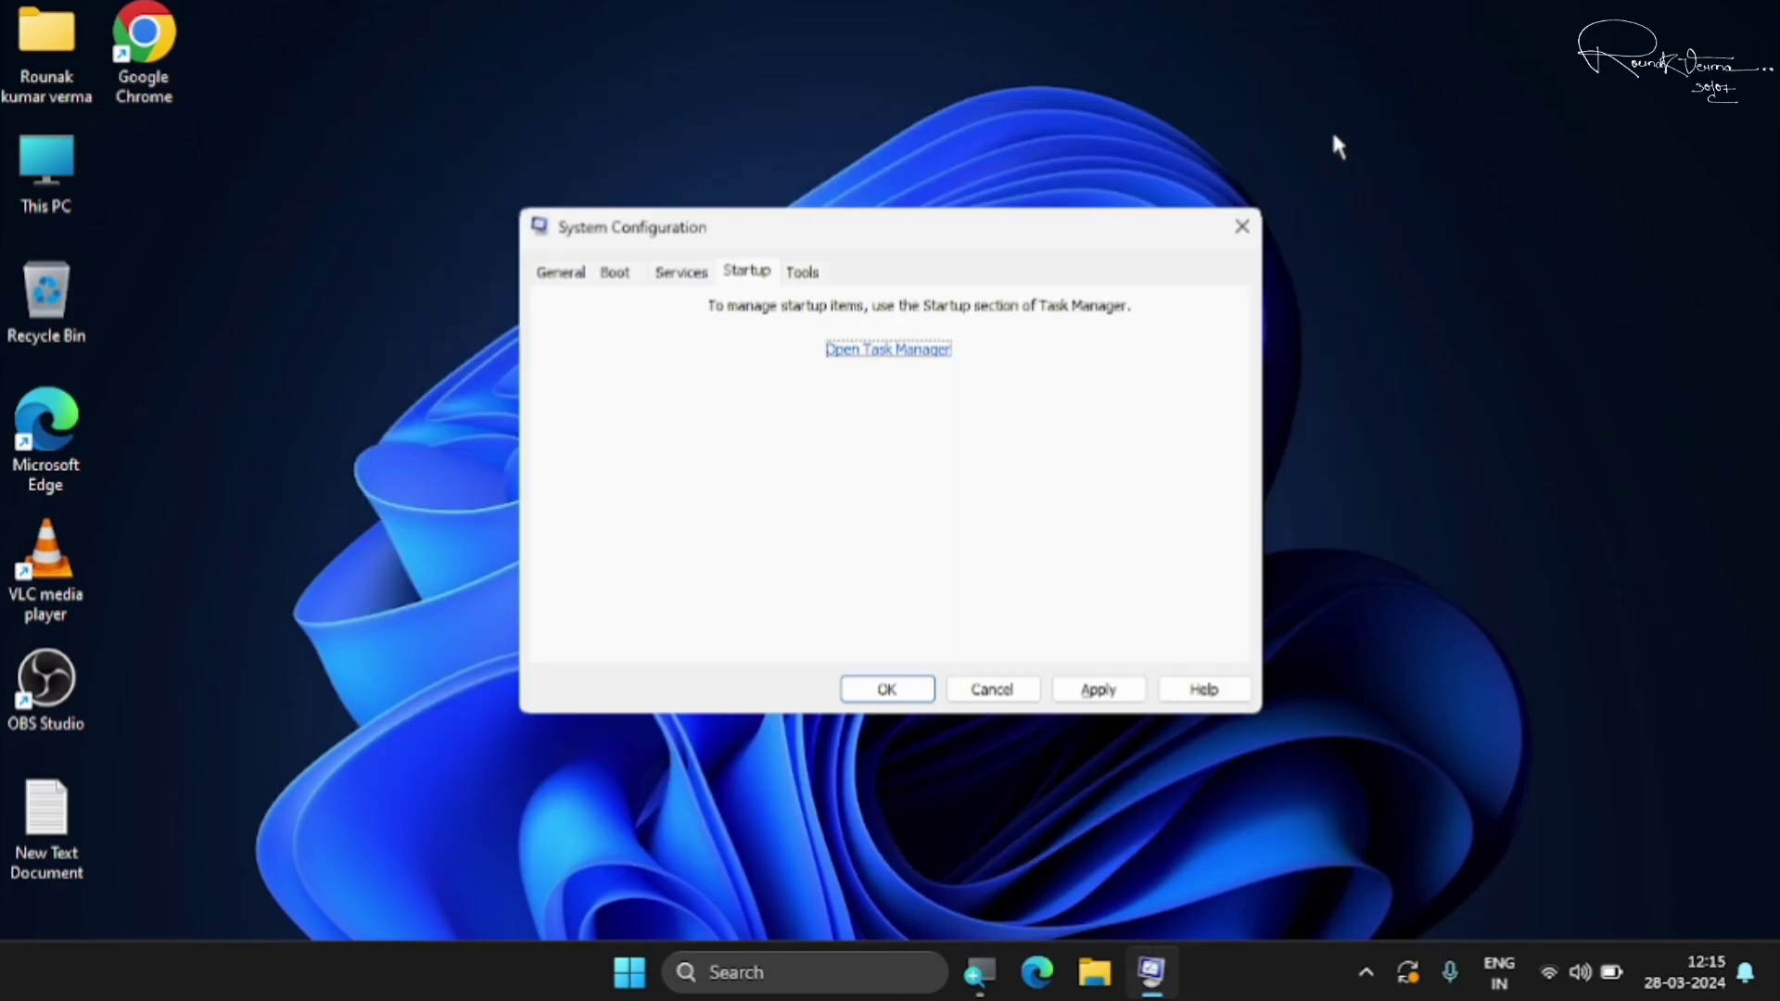
- View the command for Windows Troubleshooting in the System Configuration tools list and exit without saving
{"action": "left_click", "coordinate": [803, 274]}
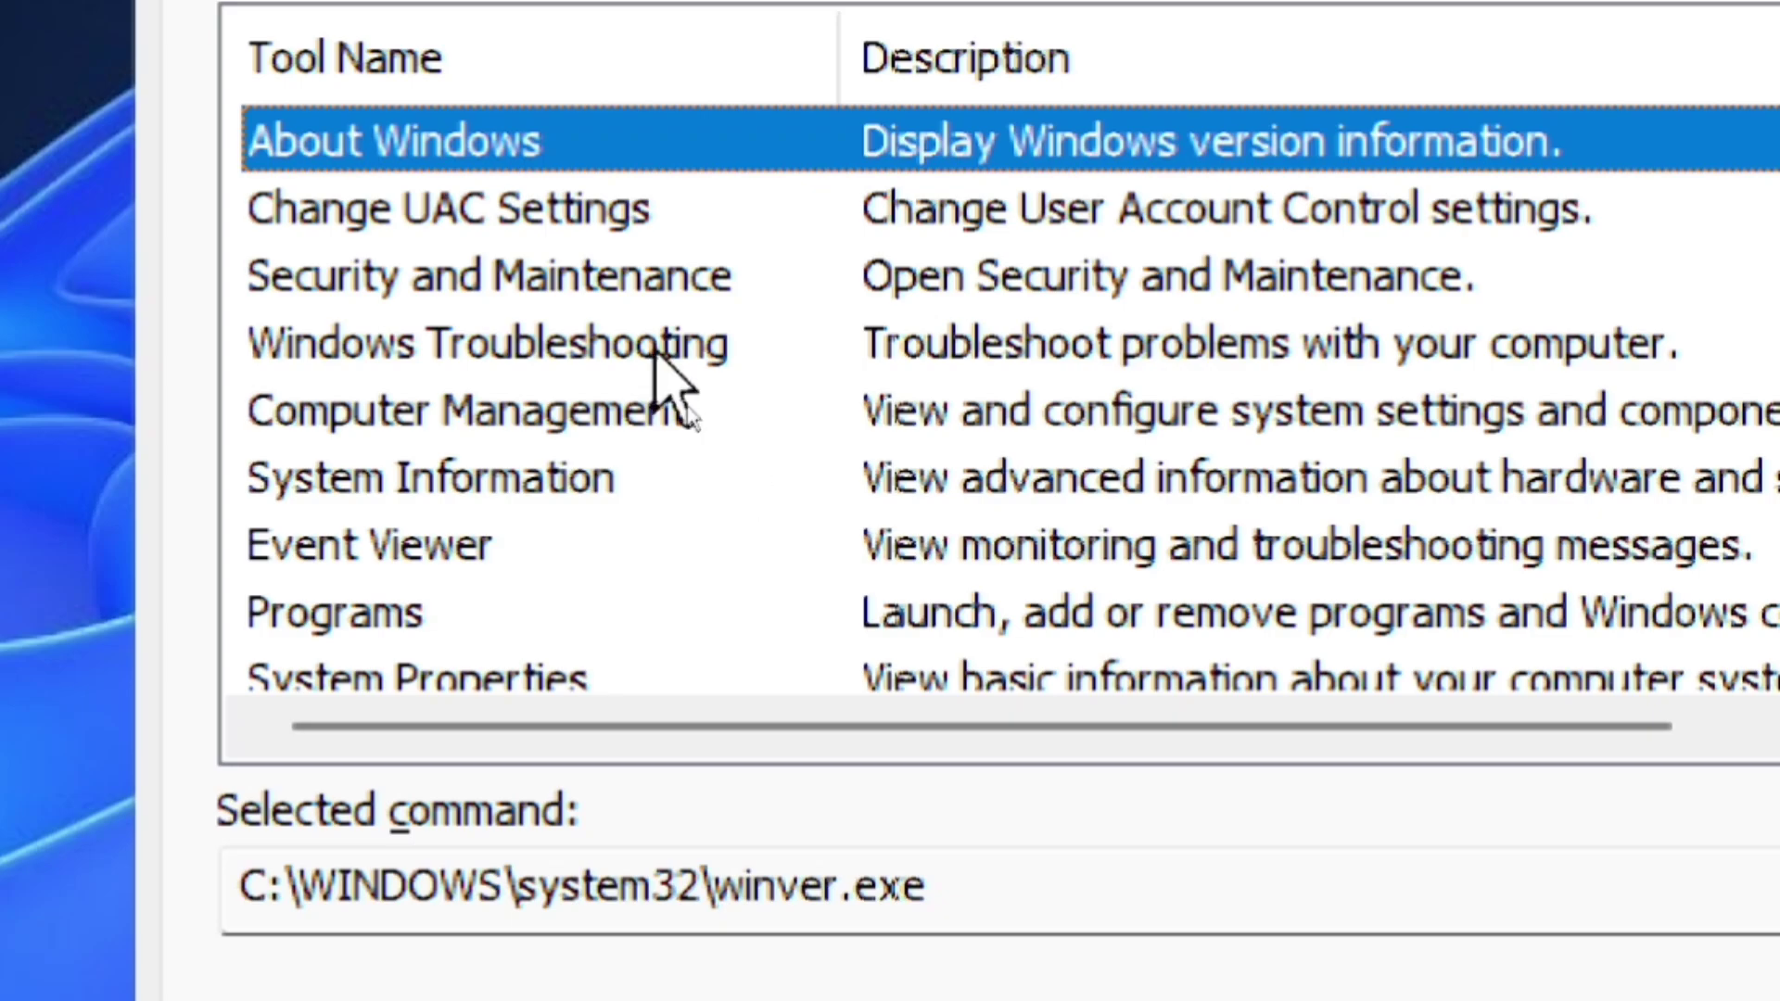
{"action": "left_click", "coordinate": [945, 347]}
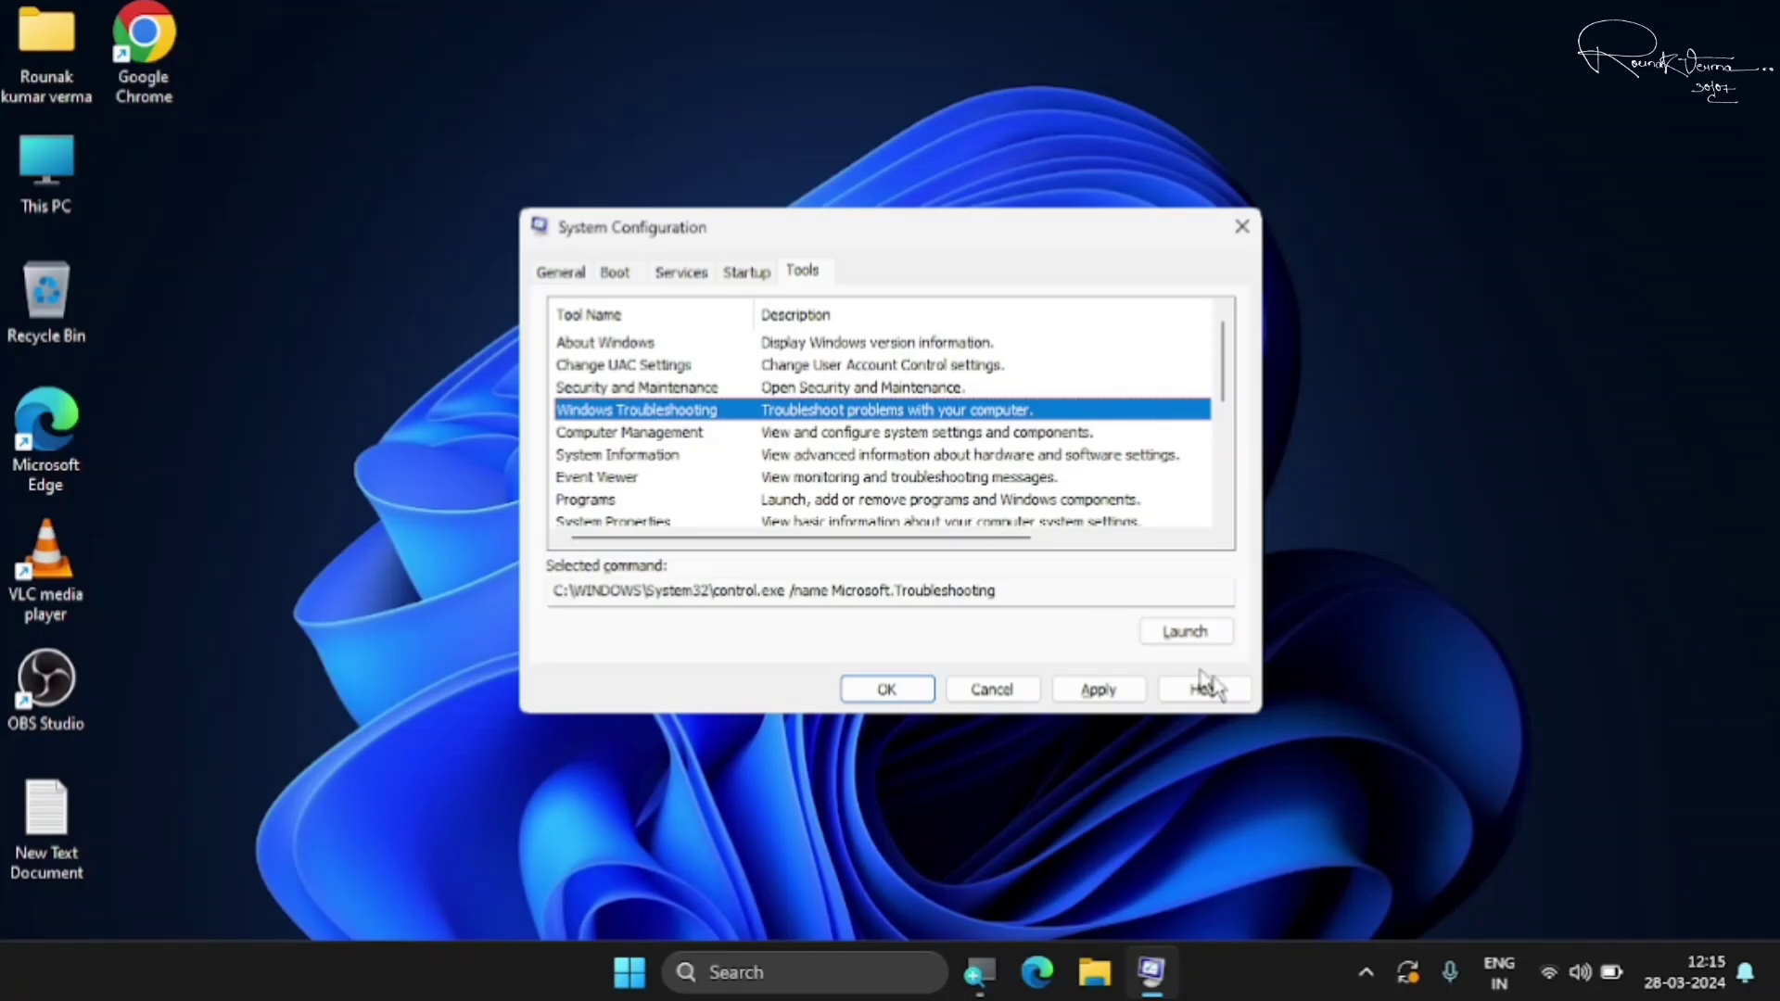
{"action": "left_click", "coordinate": [1010, 690]}
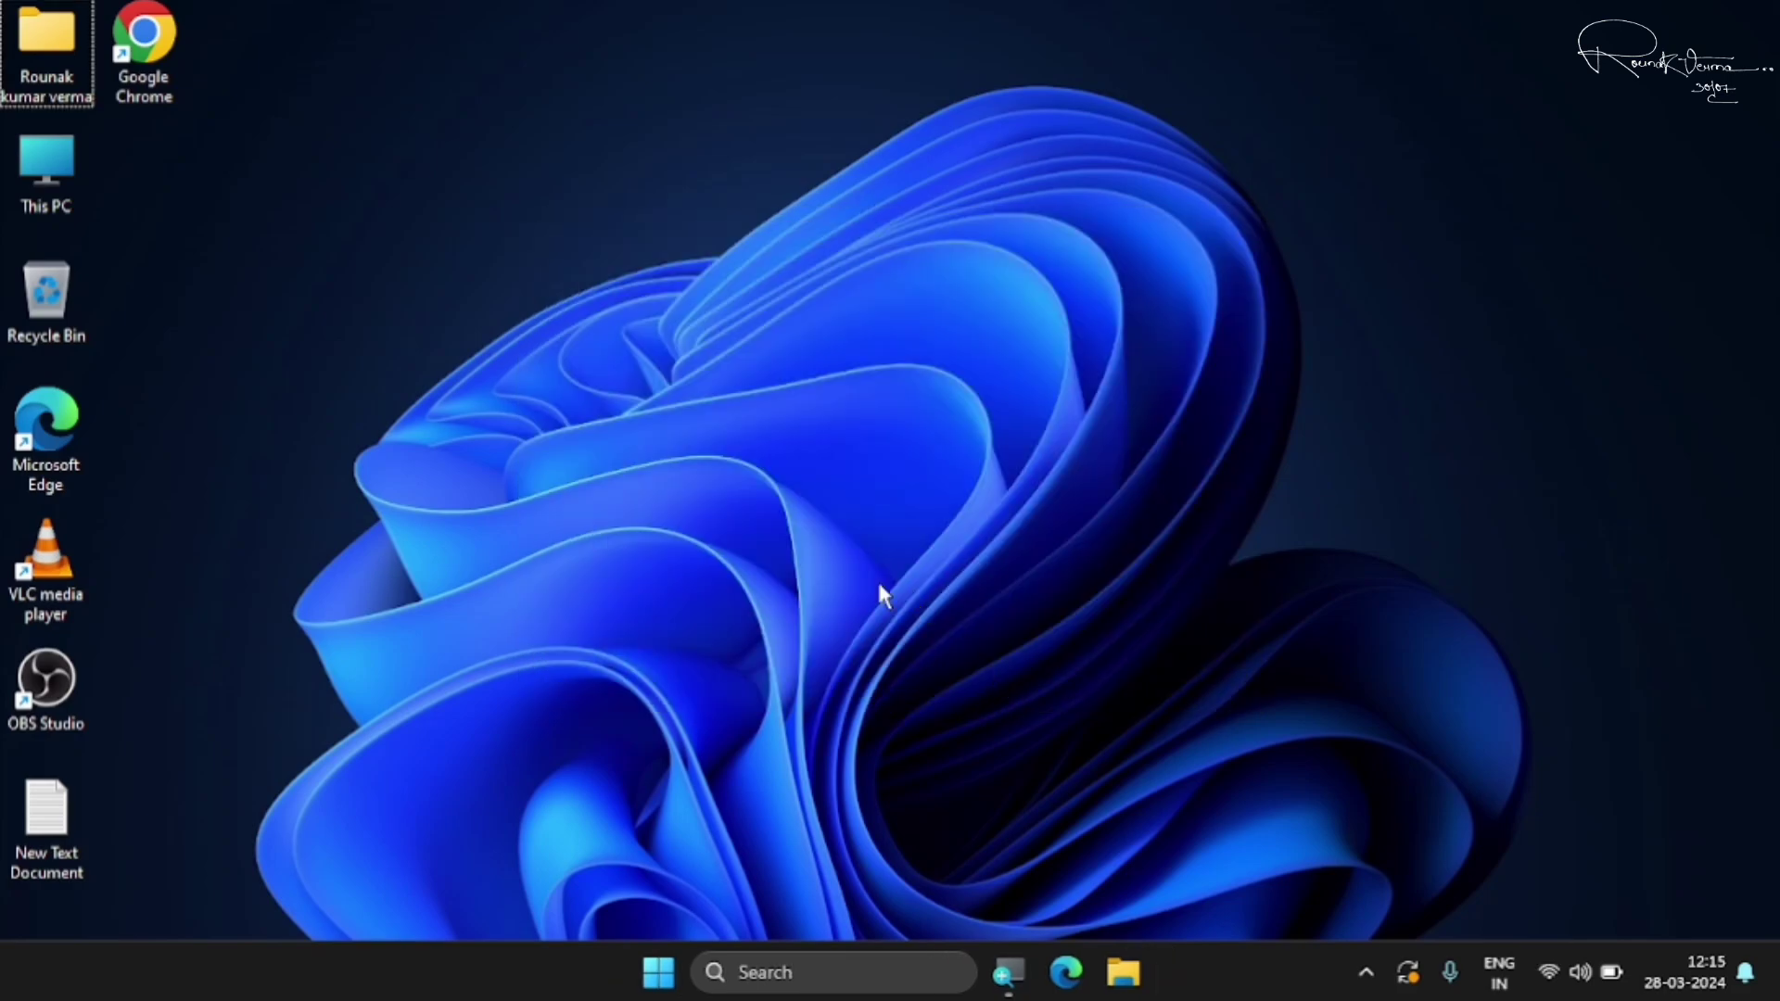
- Launch Disk Management with the Run command diskmgmt.msc
{"action": "key", "text": "super+r"}
{"action": "left_click_drag", "start_coordinate": [856, 398], "coordinate": [1085, 286]}
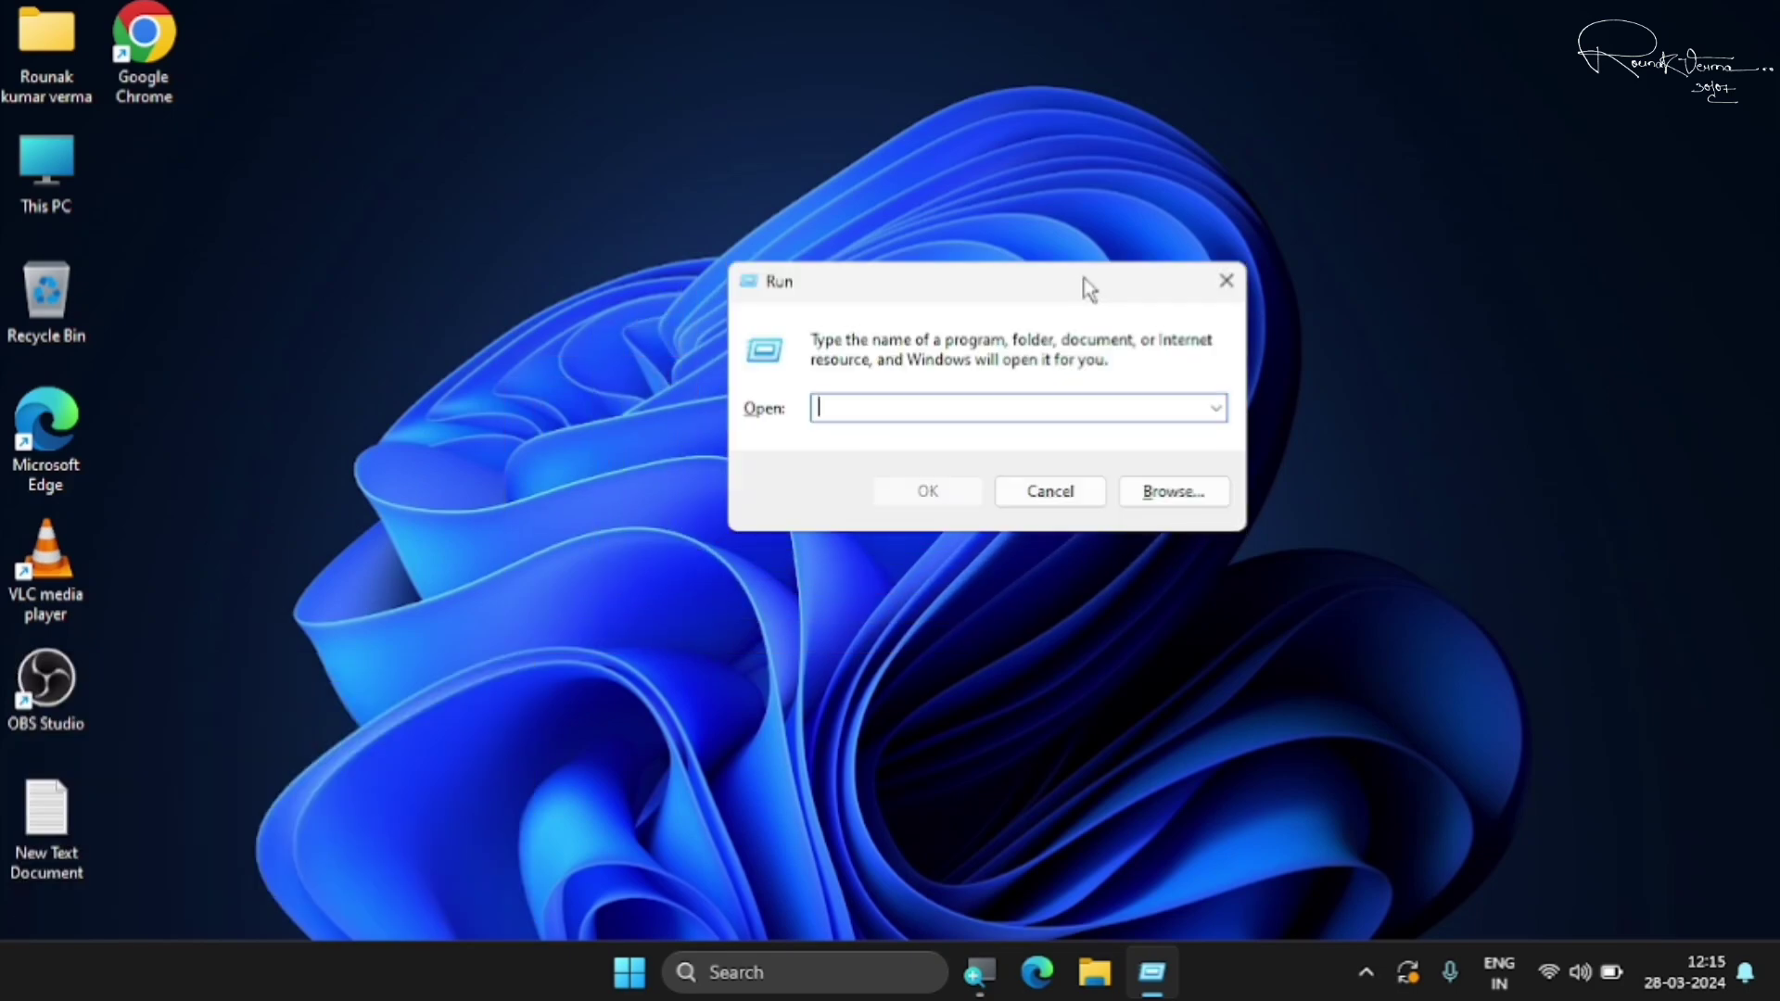
{"action": "type", "text": "diskmgmt.msc"}
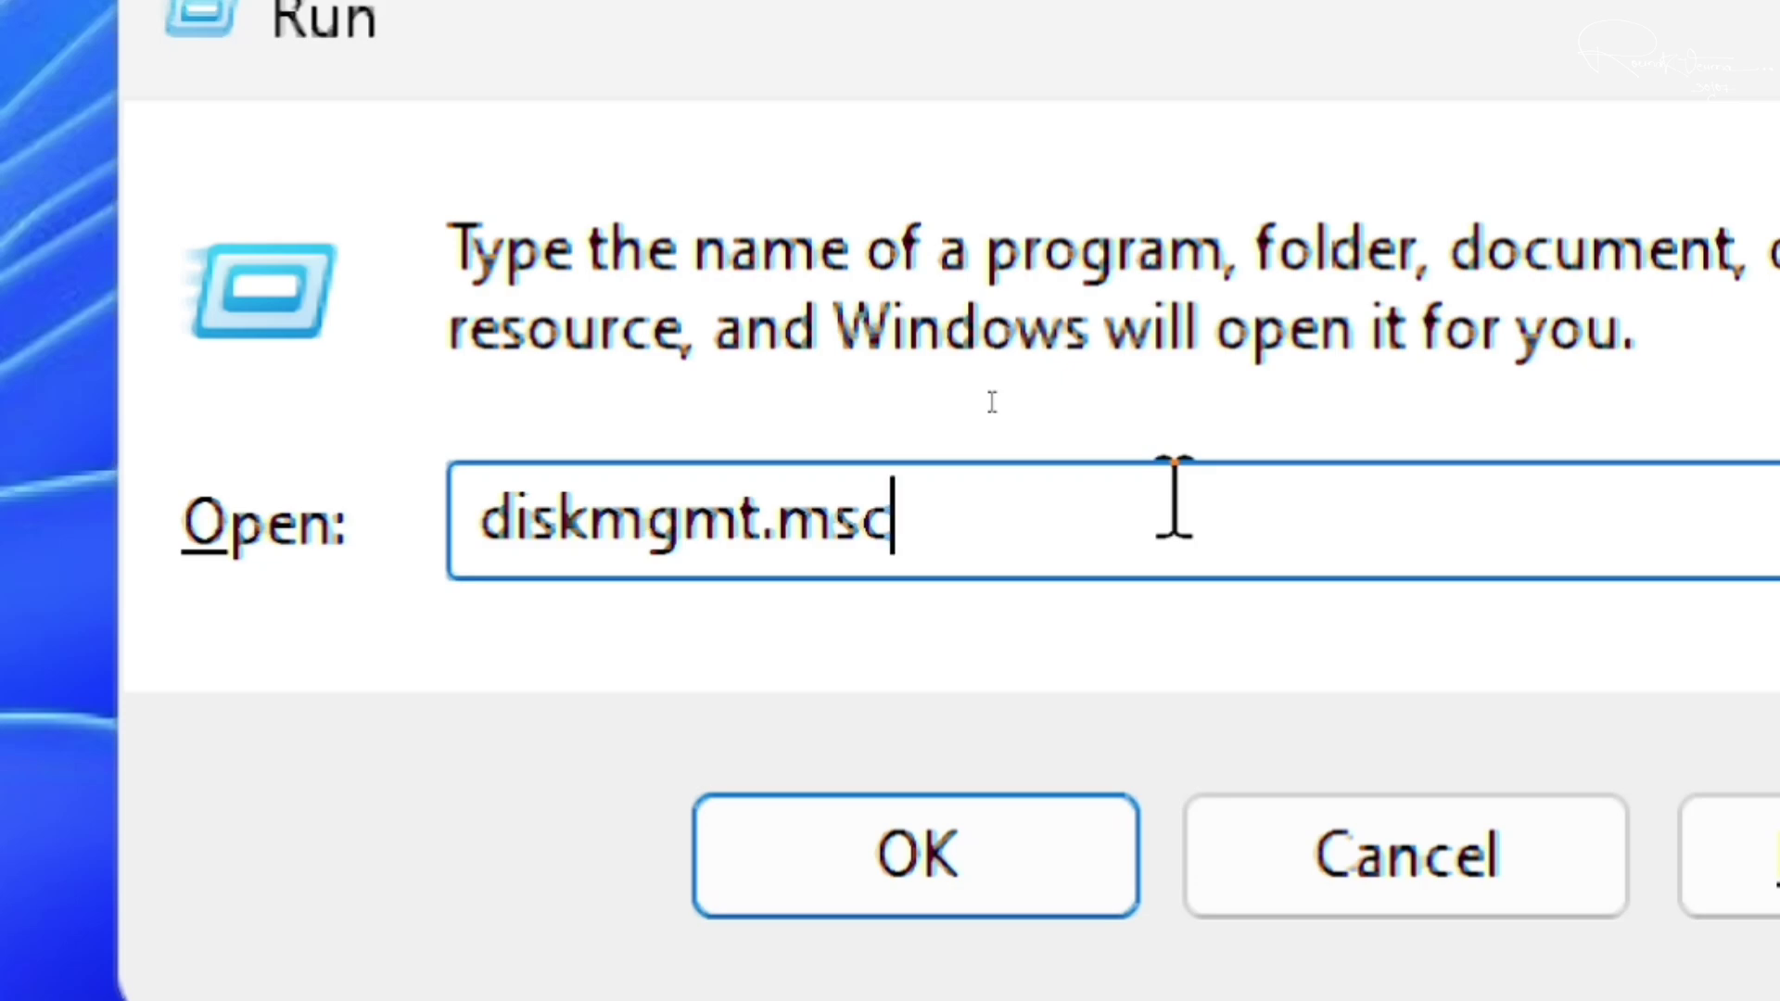
{"action": "left_click", "coordinate": [1009, 895]}
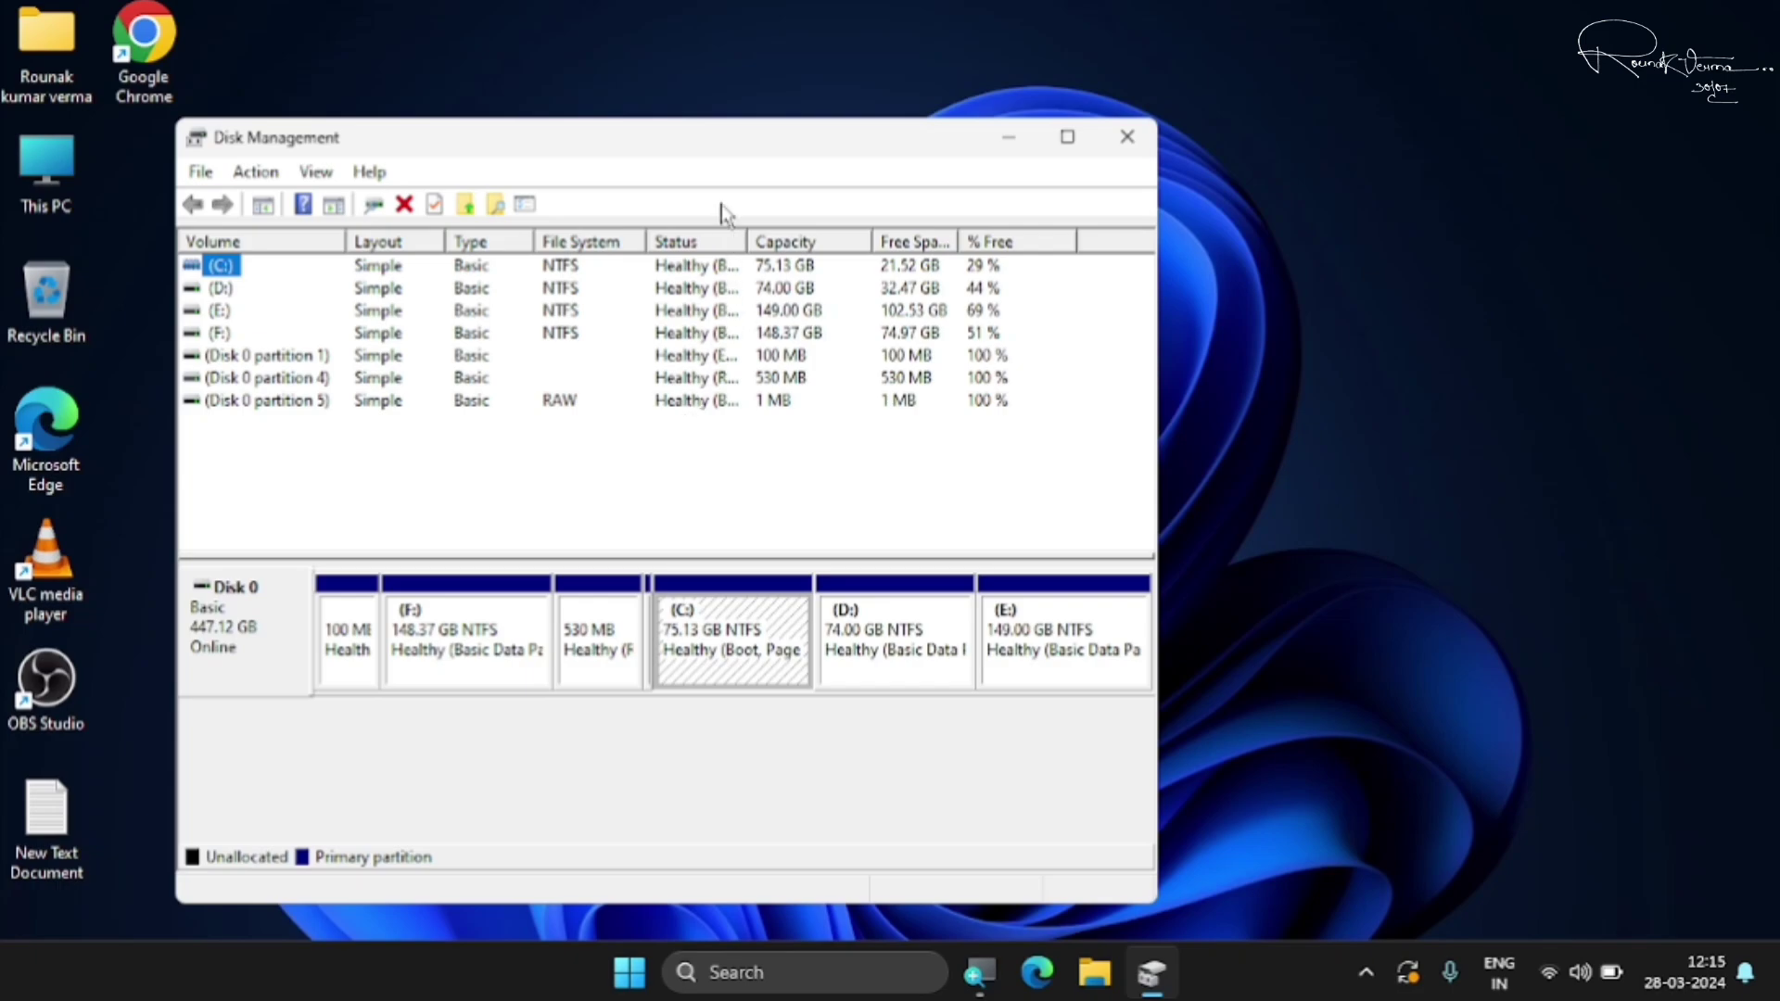
- Examine the Disk 0 partitions and the operations available for the C: volume, and close Disk Management
{"action": "left_click_drag", "start_coordinate": [691, 160], "coordinate": [914, 143]}
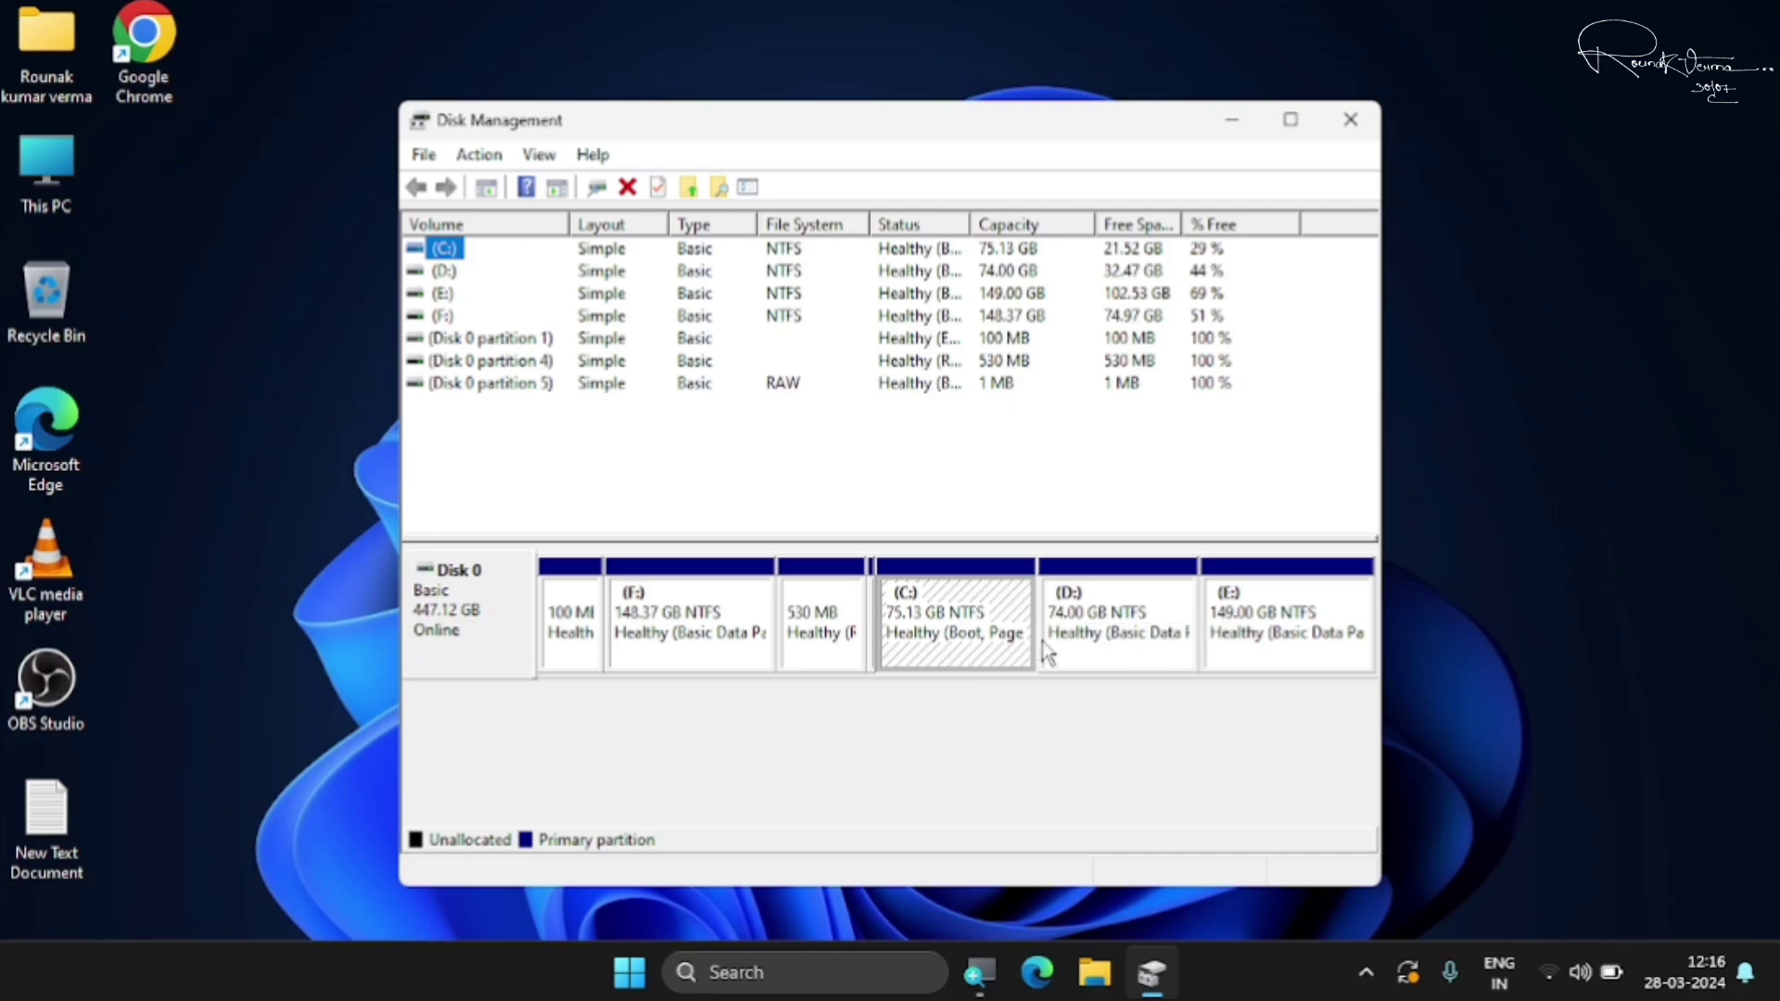
{"action": "right_click", "coordinate": [958, 640]}
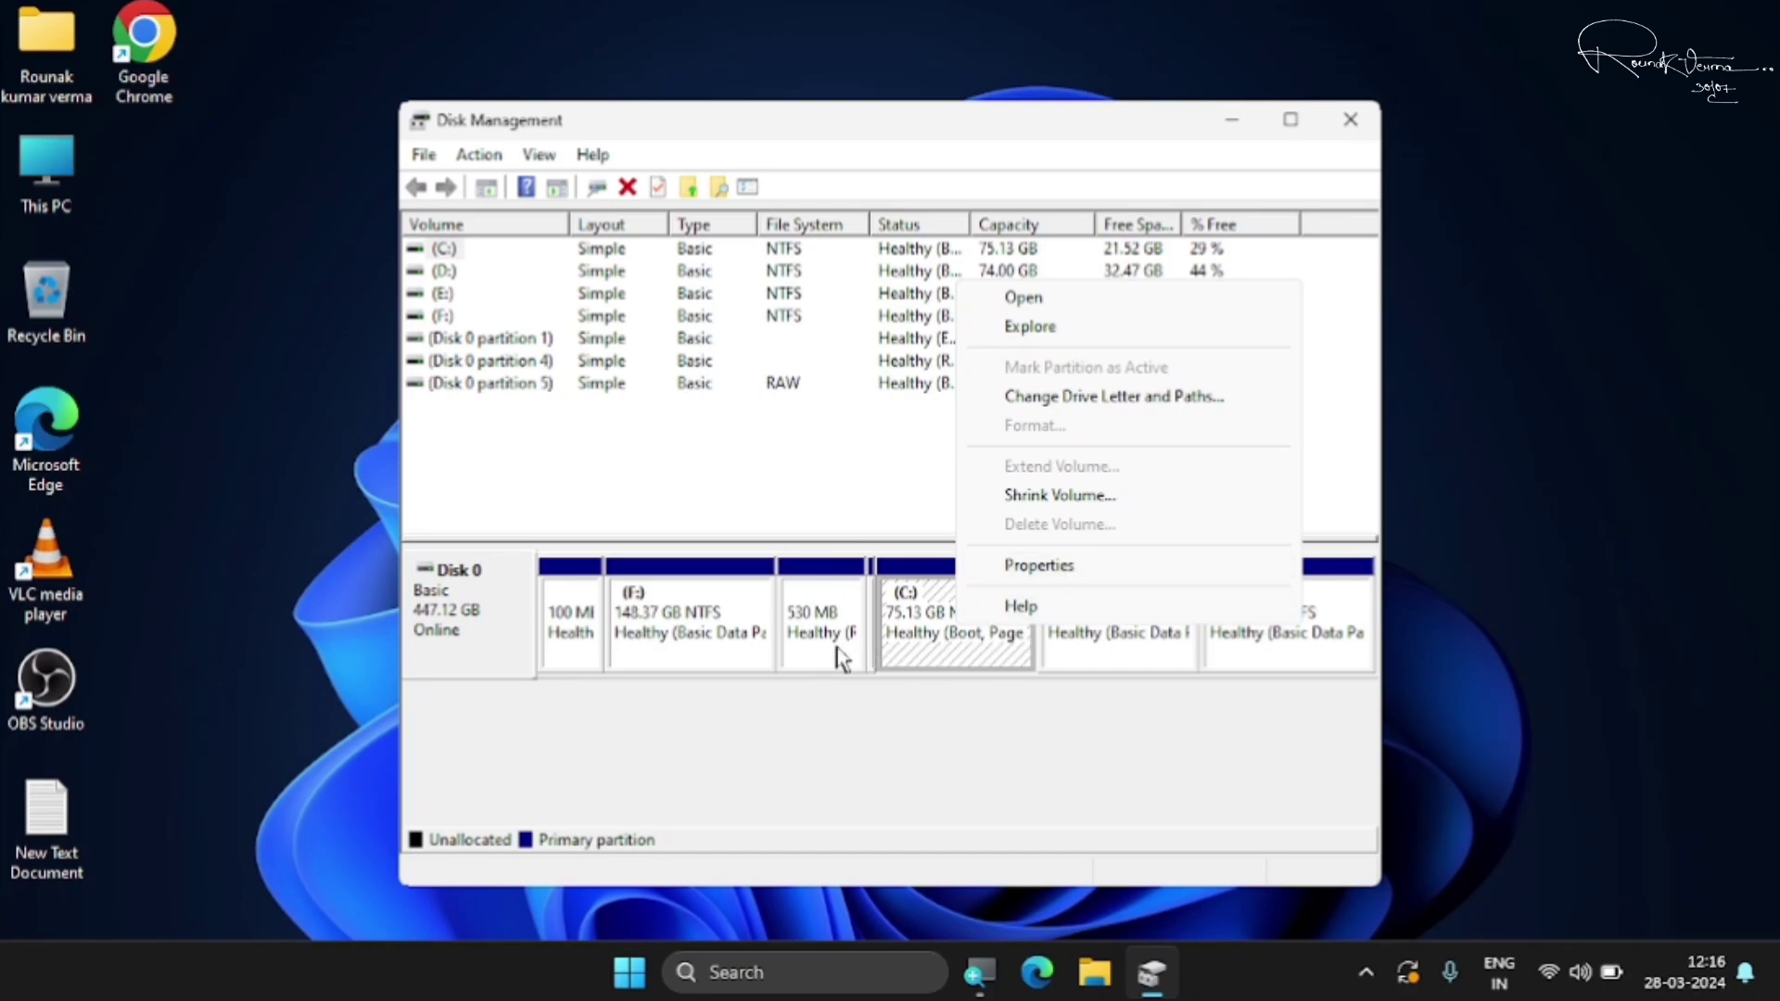
{"action": "left_click", "coordinate": [1361, 121]}
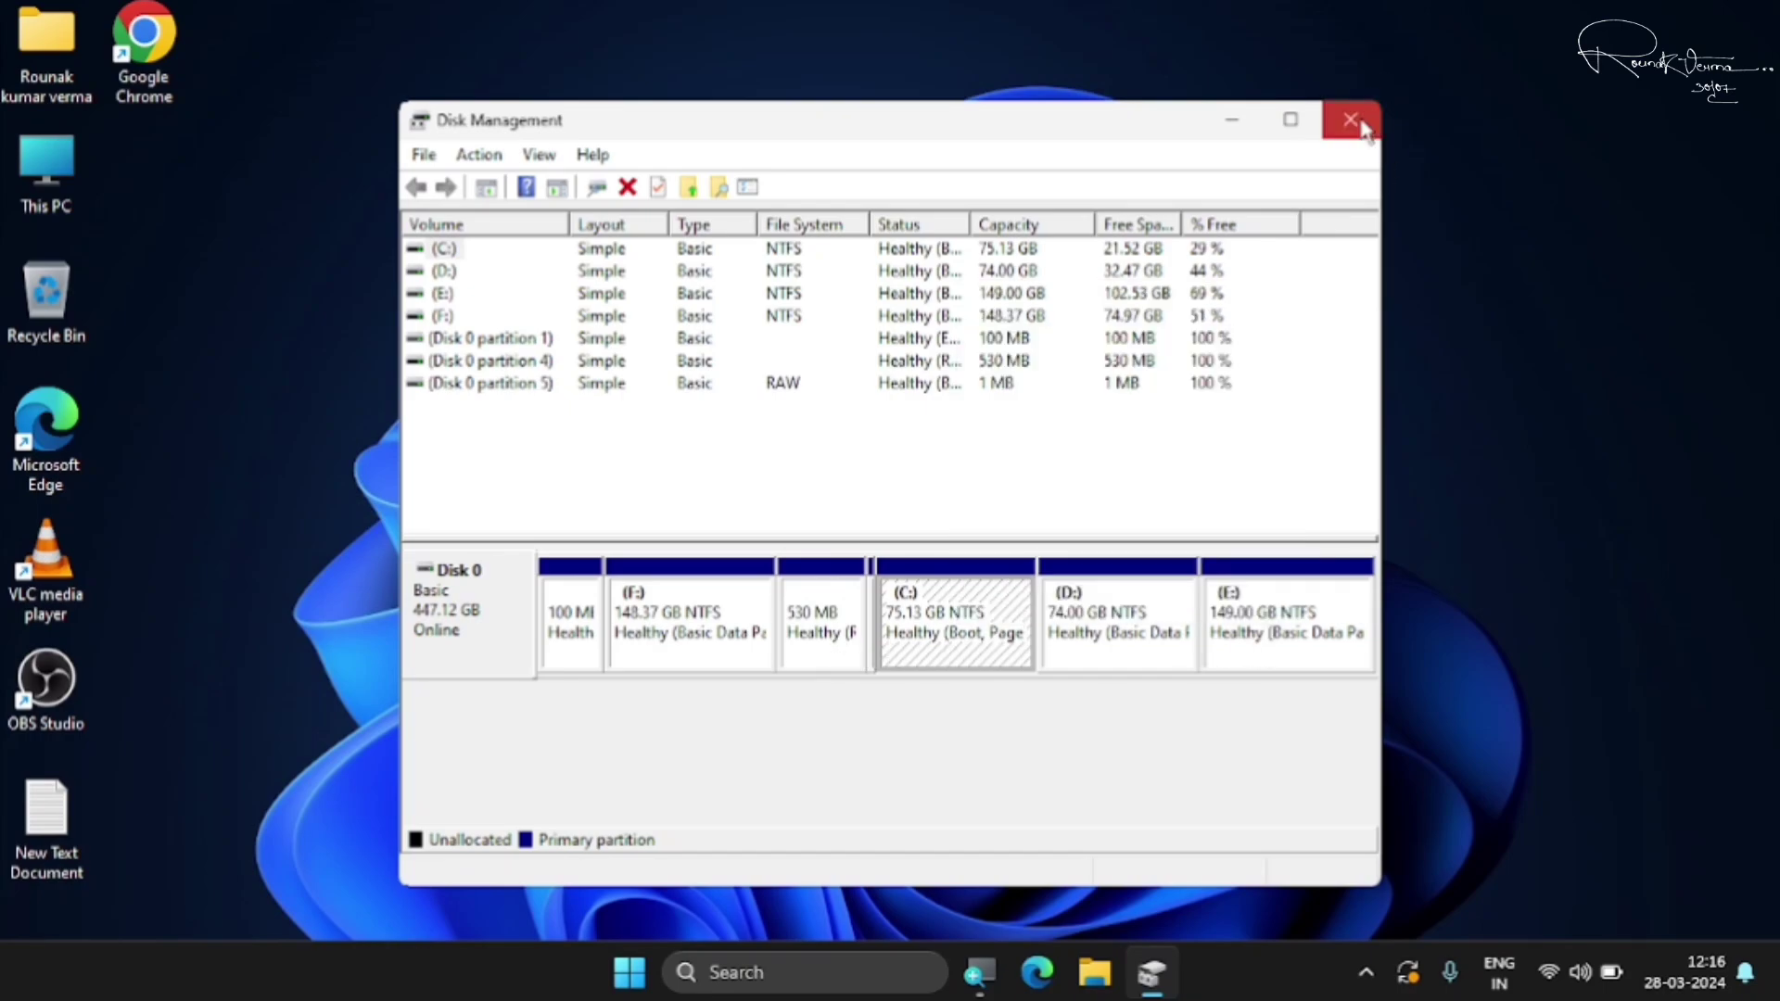
- Close Disk Management and launch the DirectX Diagnostic Tool with the Run command dxdiag
{"action": "left_click", "coordinate": [1361, 121]}
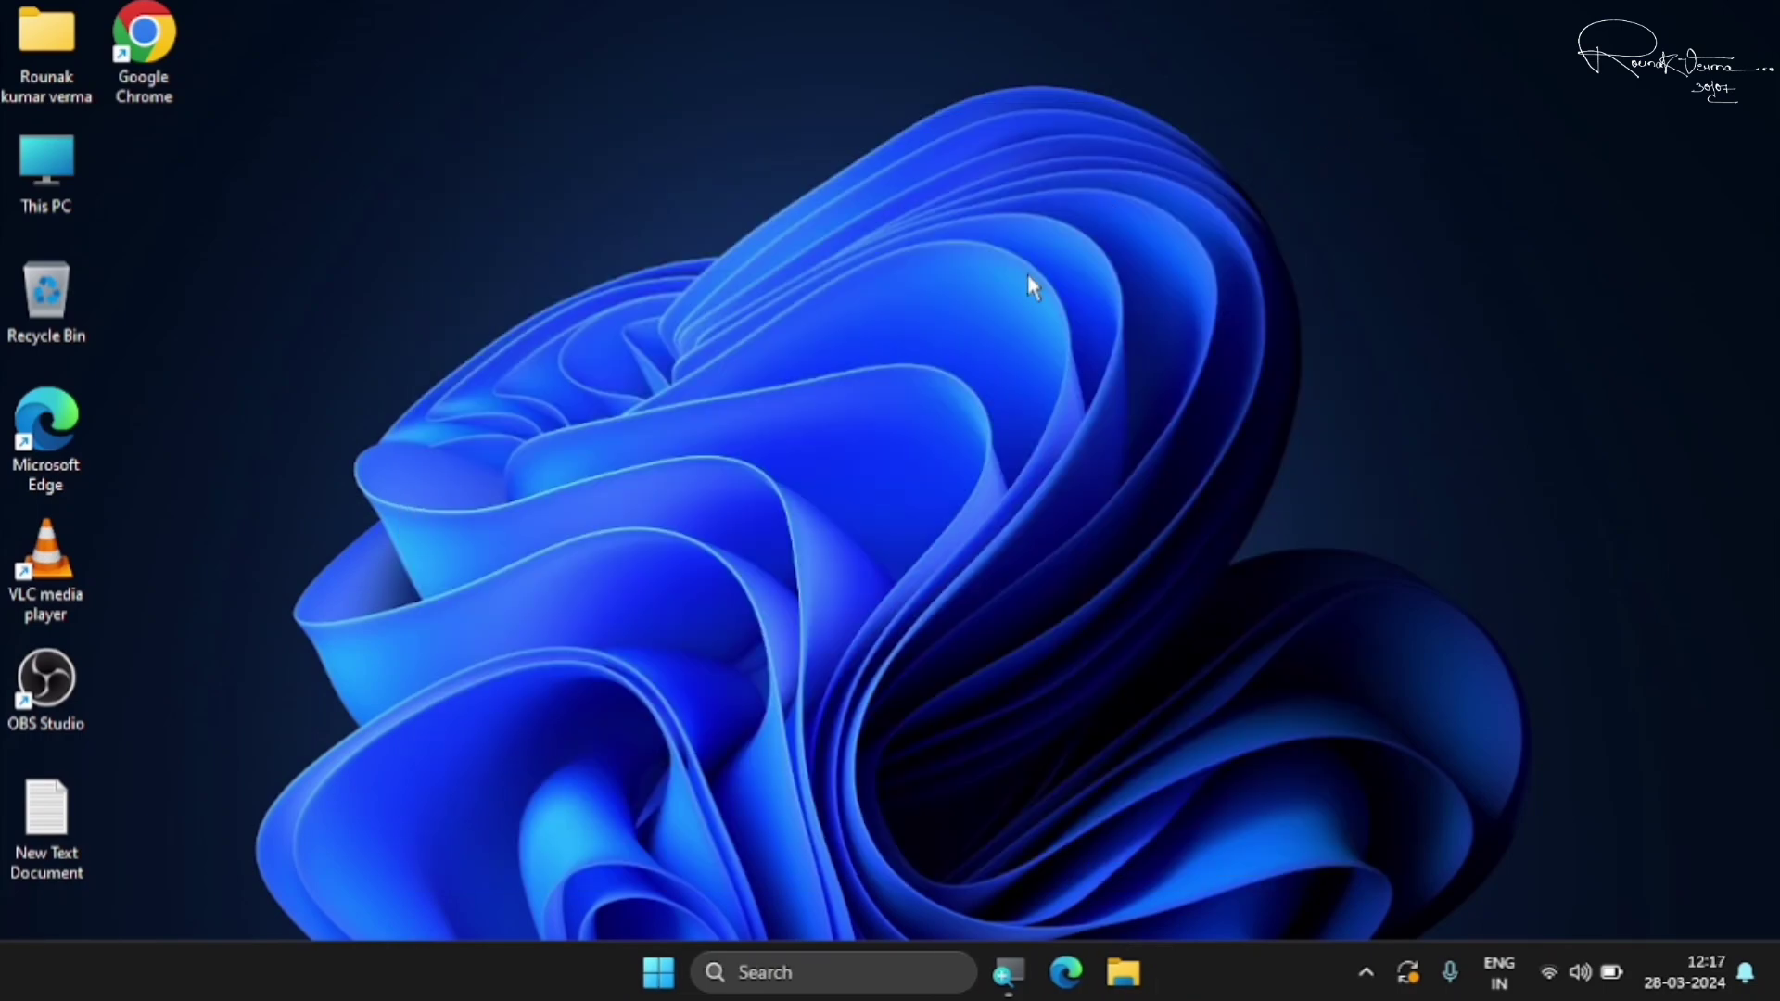
{"action": "key", "text": "super+r"}
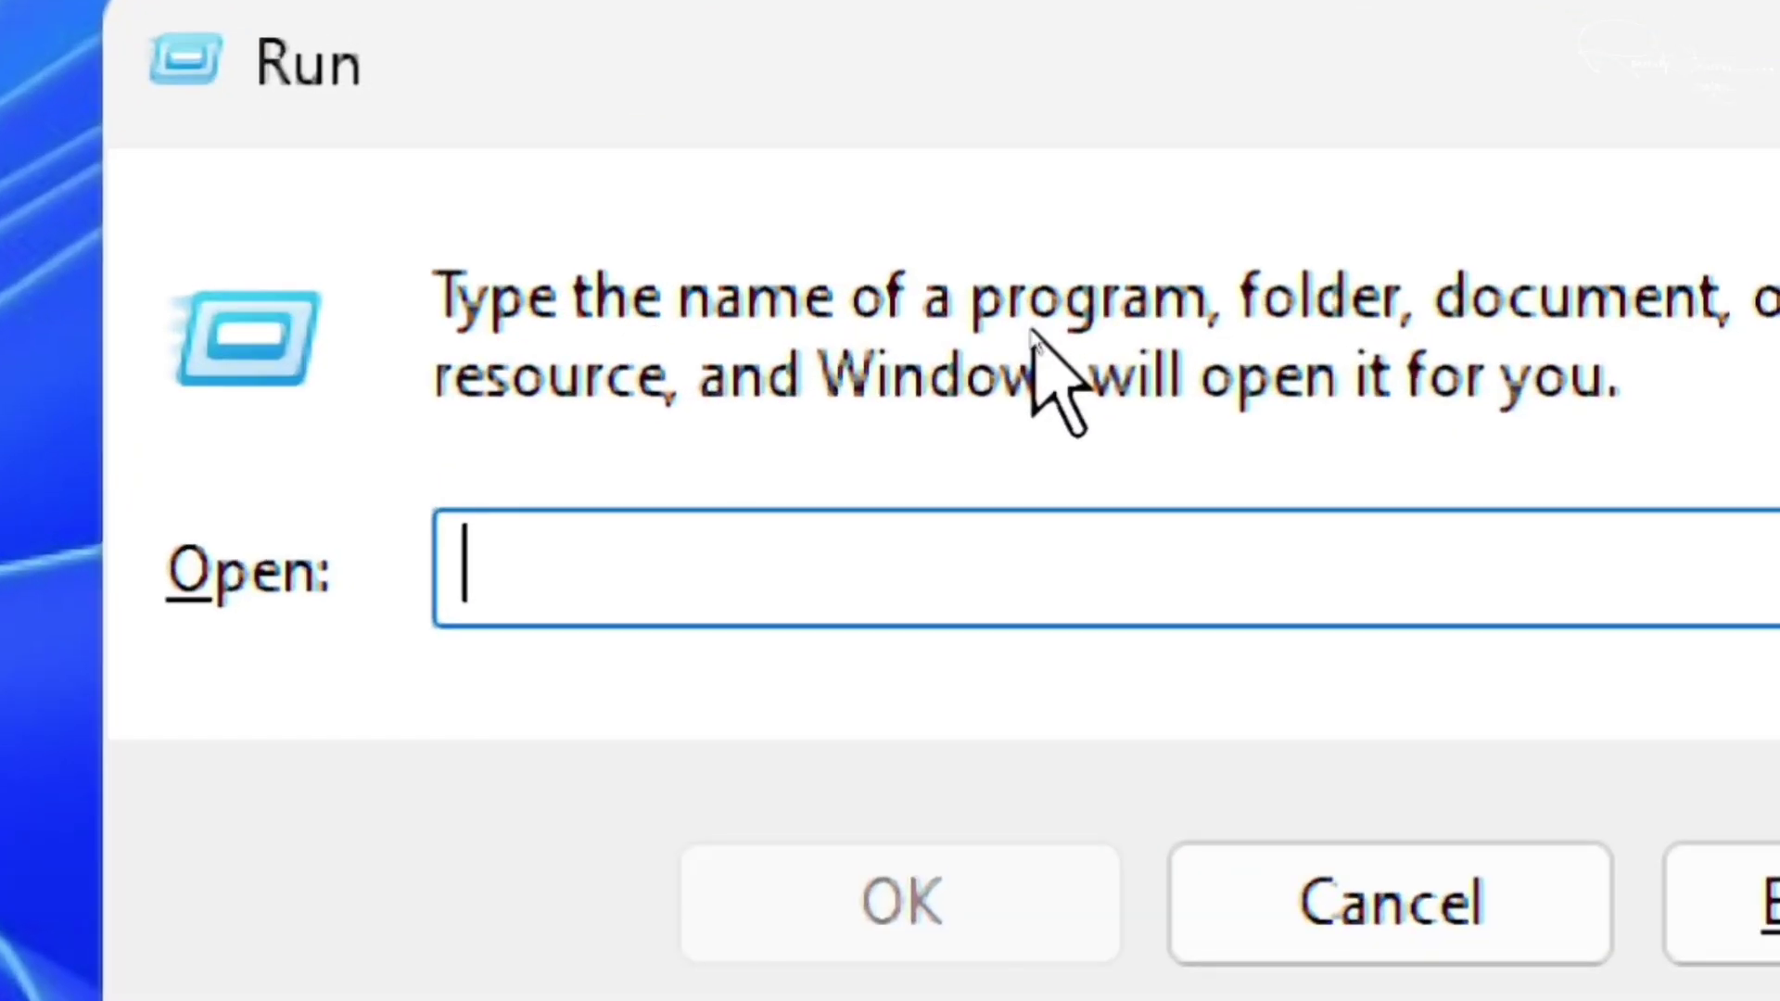
{"action": "type", "text": "dxd"}
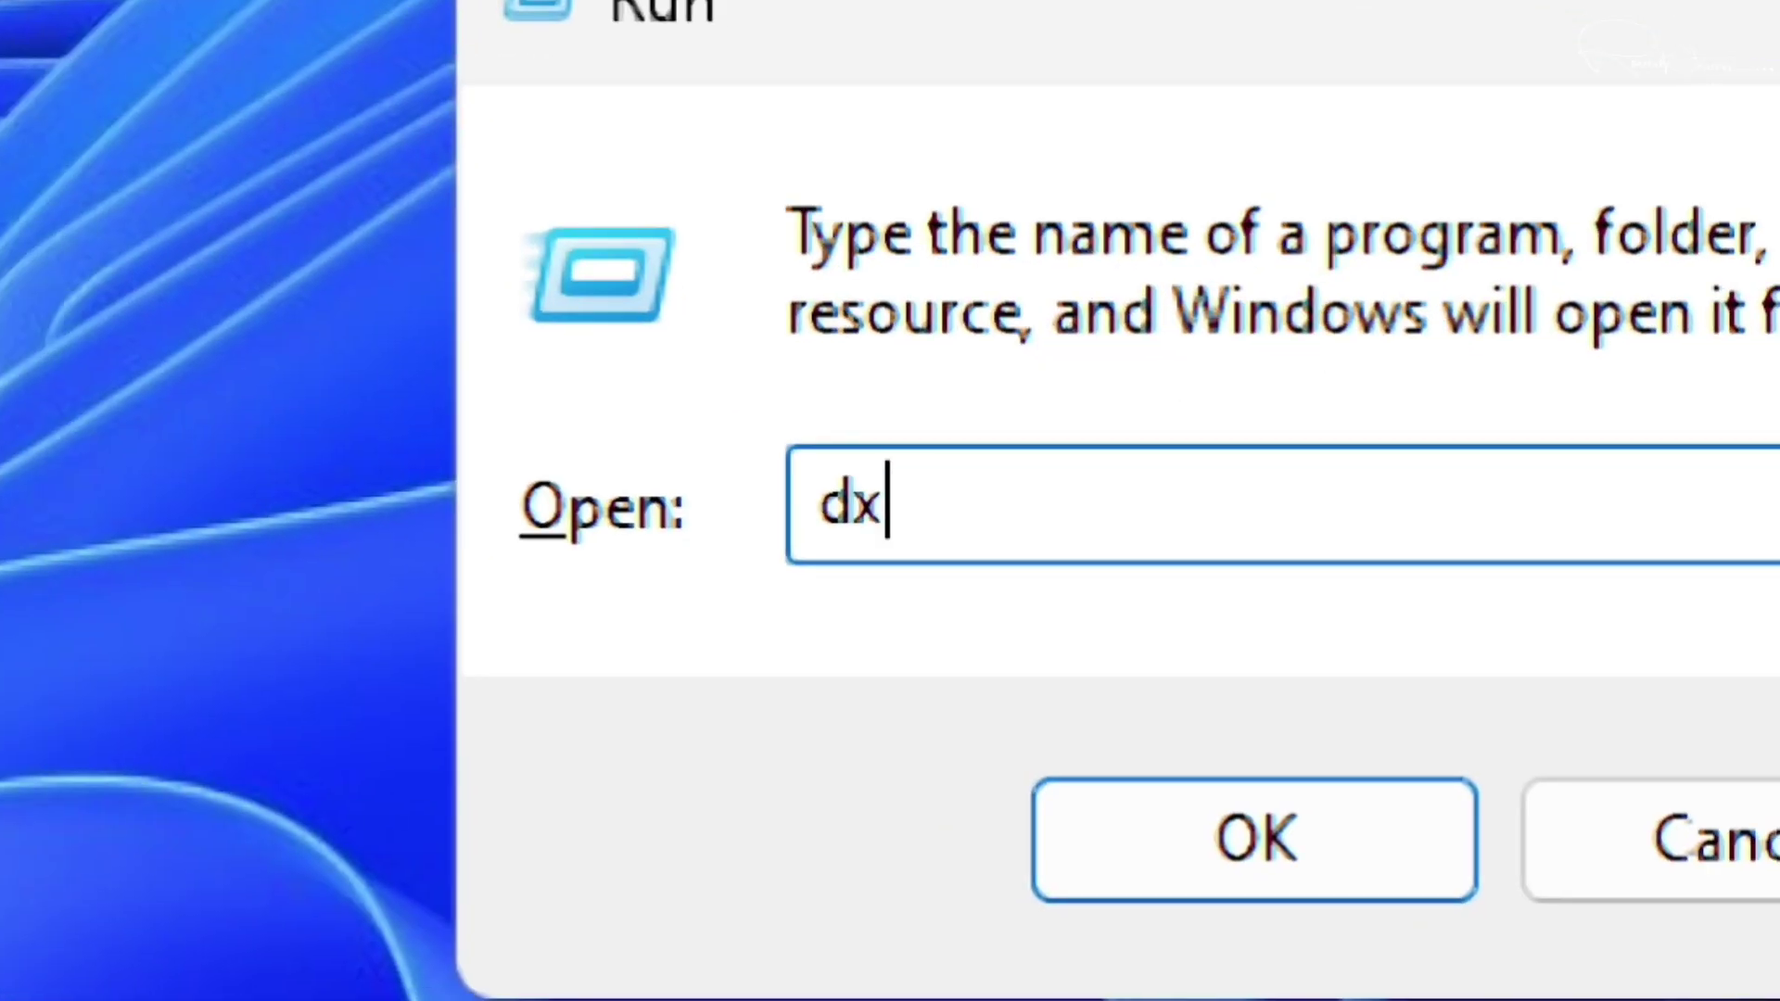
{"action": "type", "text": "iag"}
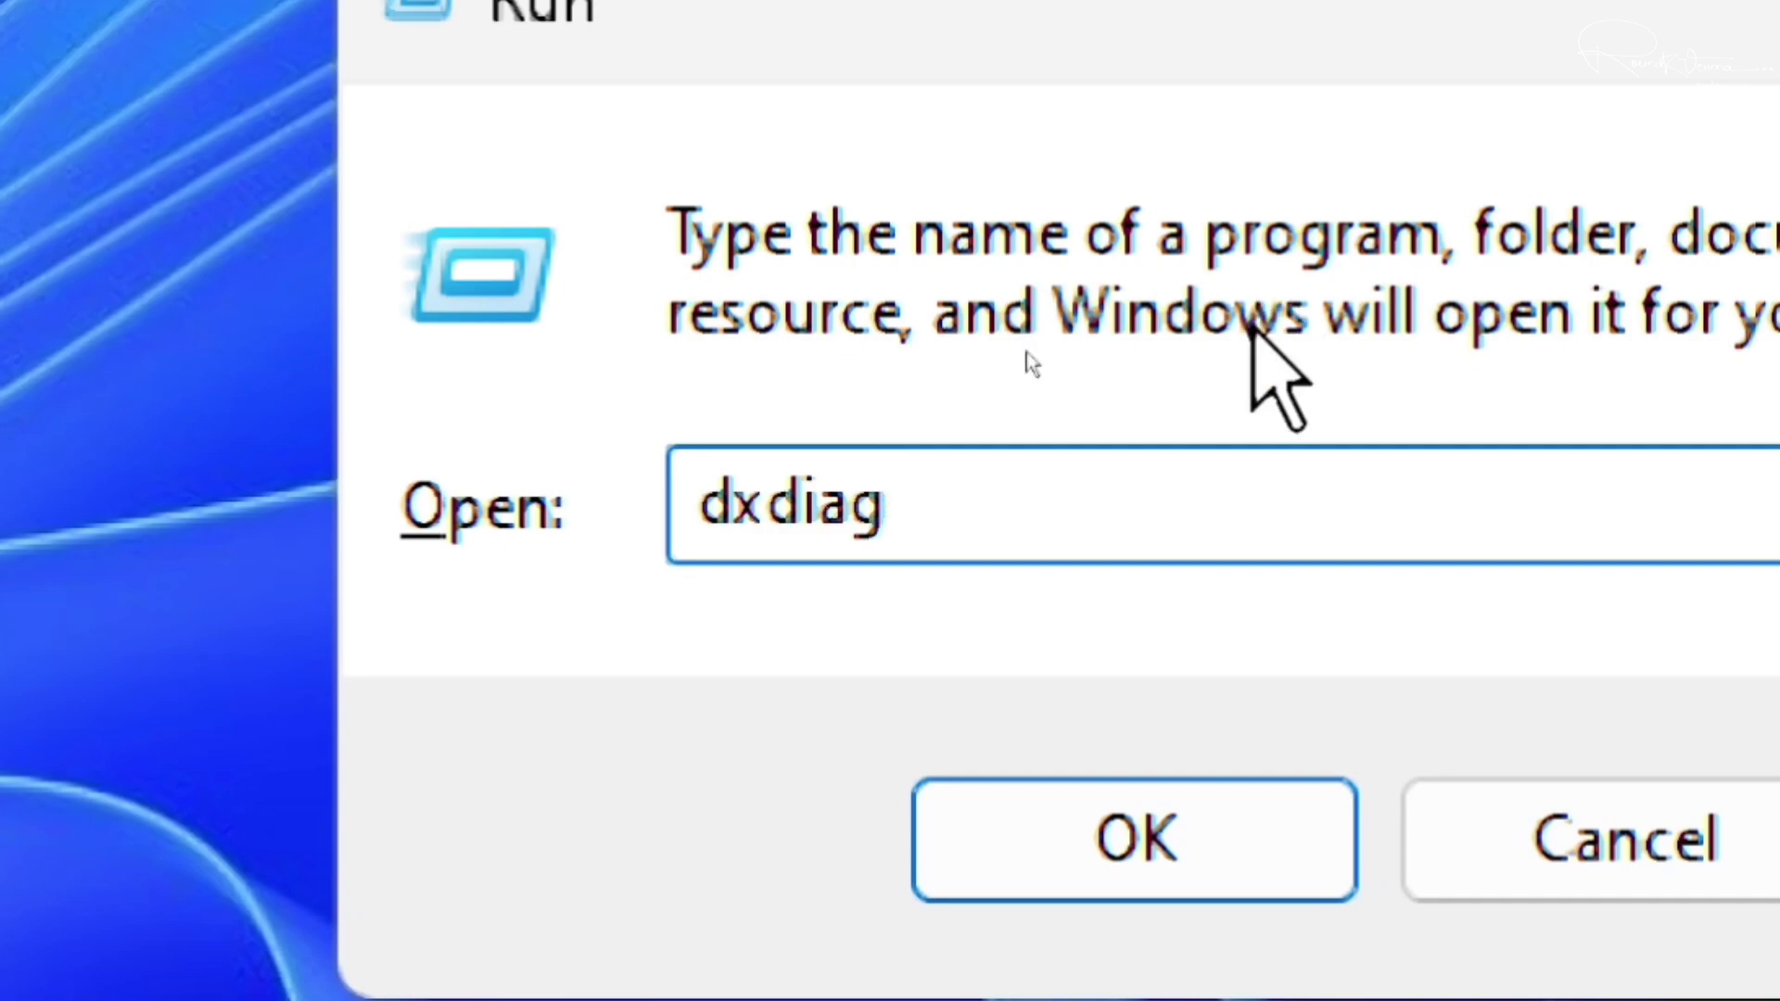
{"action": "left_click", "coordinate": [1150, 848]}
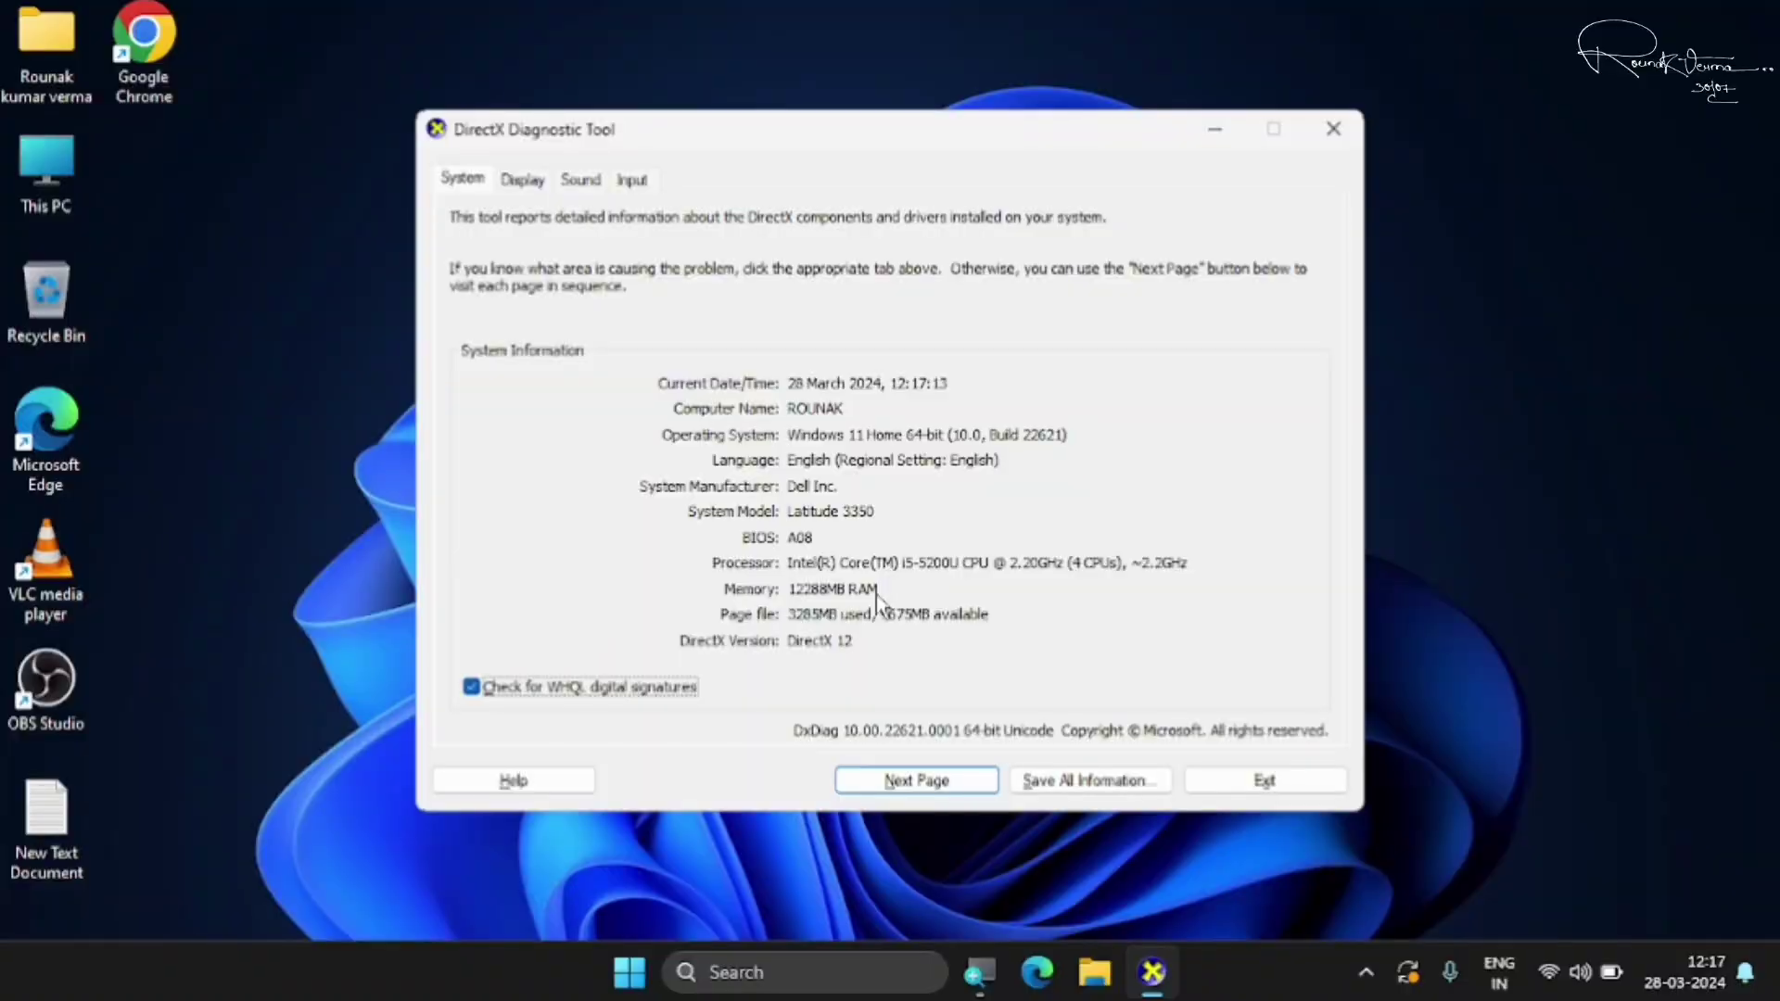
- Review the display device and driver details in the DirectX Diagnostic Tool and exit it
{"action": "left_click", "coordinate": [519, 181]}
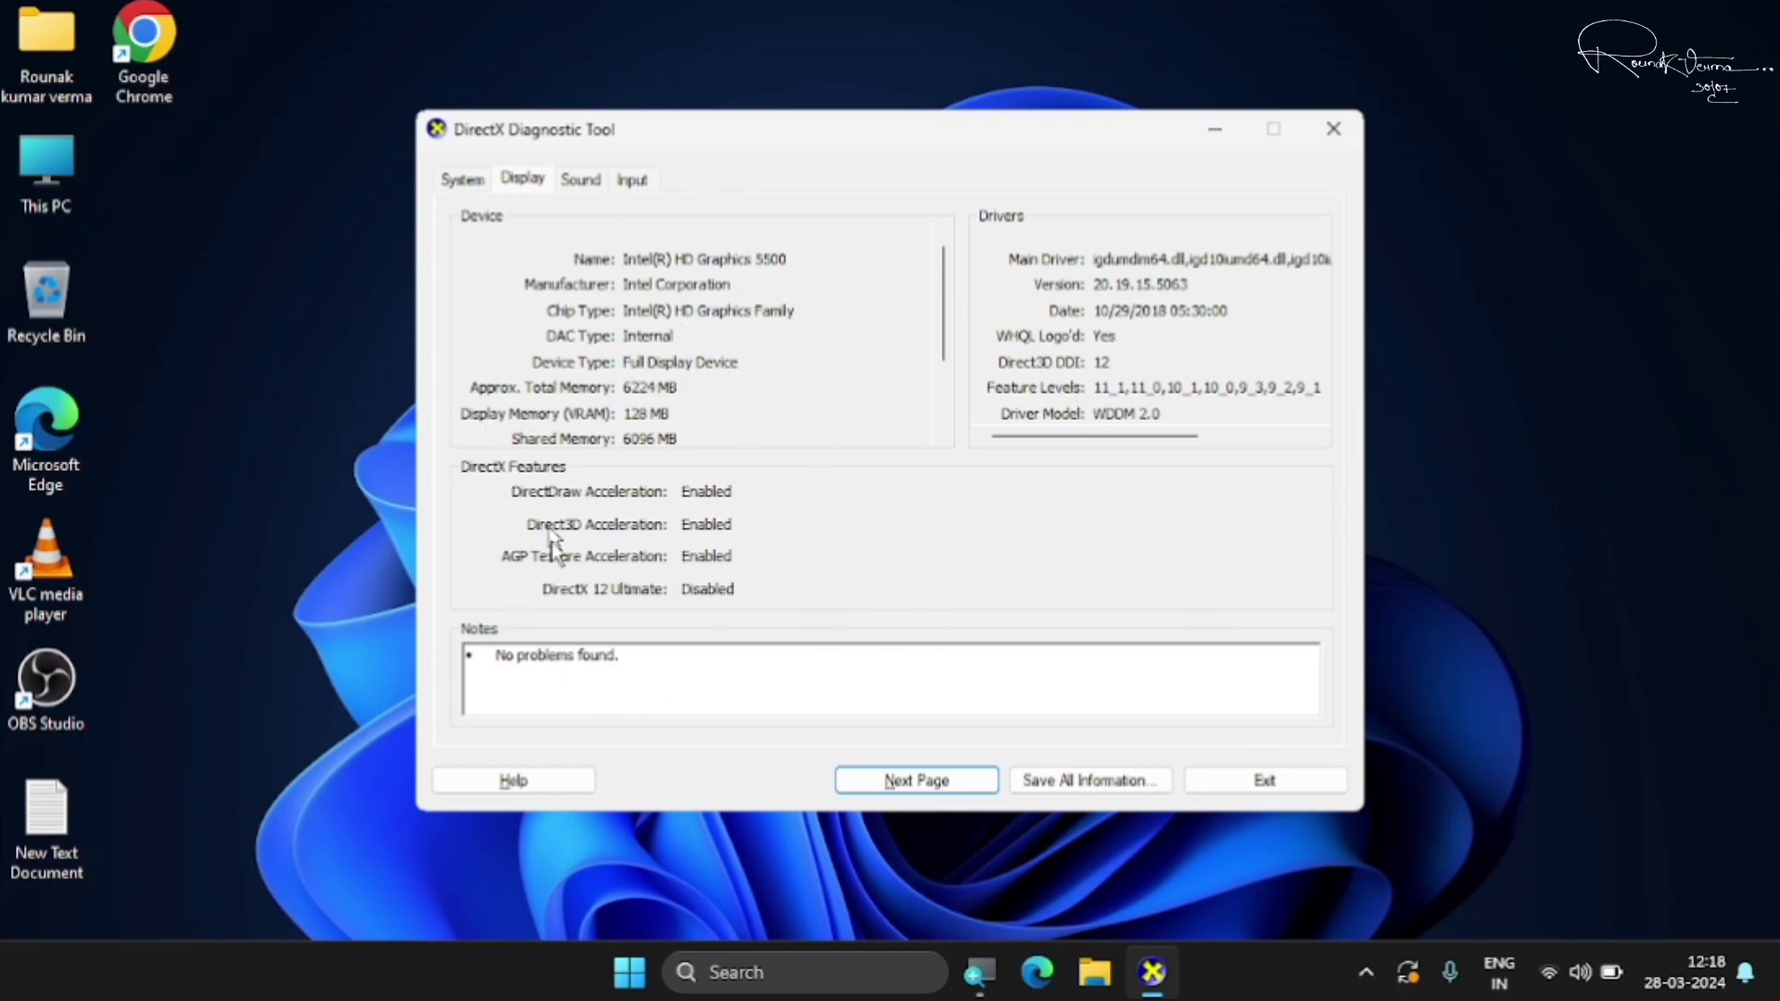
{"action": "left_click", "coordinate": [1266, 780]}
- Open the Default apps settings with the Run command computerdefaults
{"action": "key", "text": "super+r"}
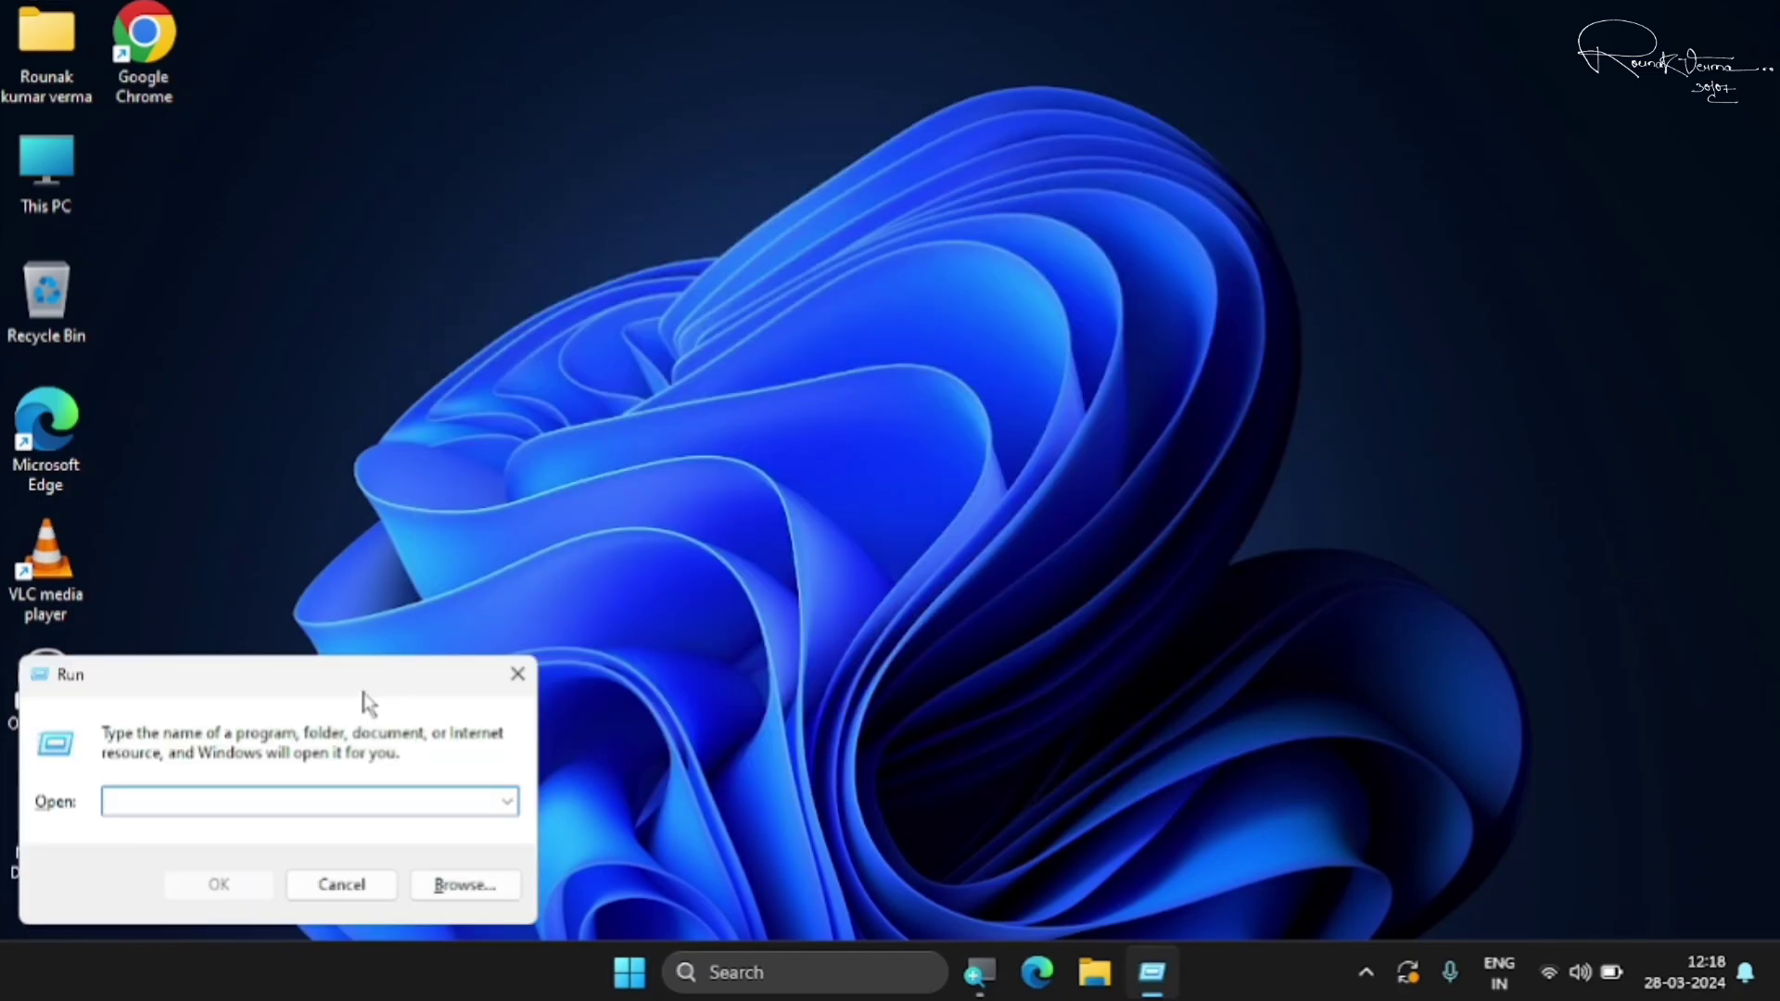
{"action": "left_click_drag", "start_coordinate": [363, 691], "coordinate": [996, 329]}
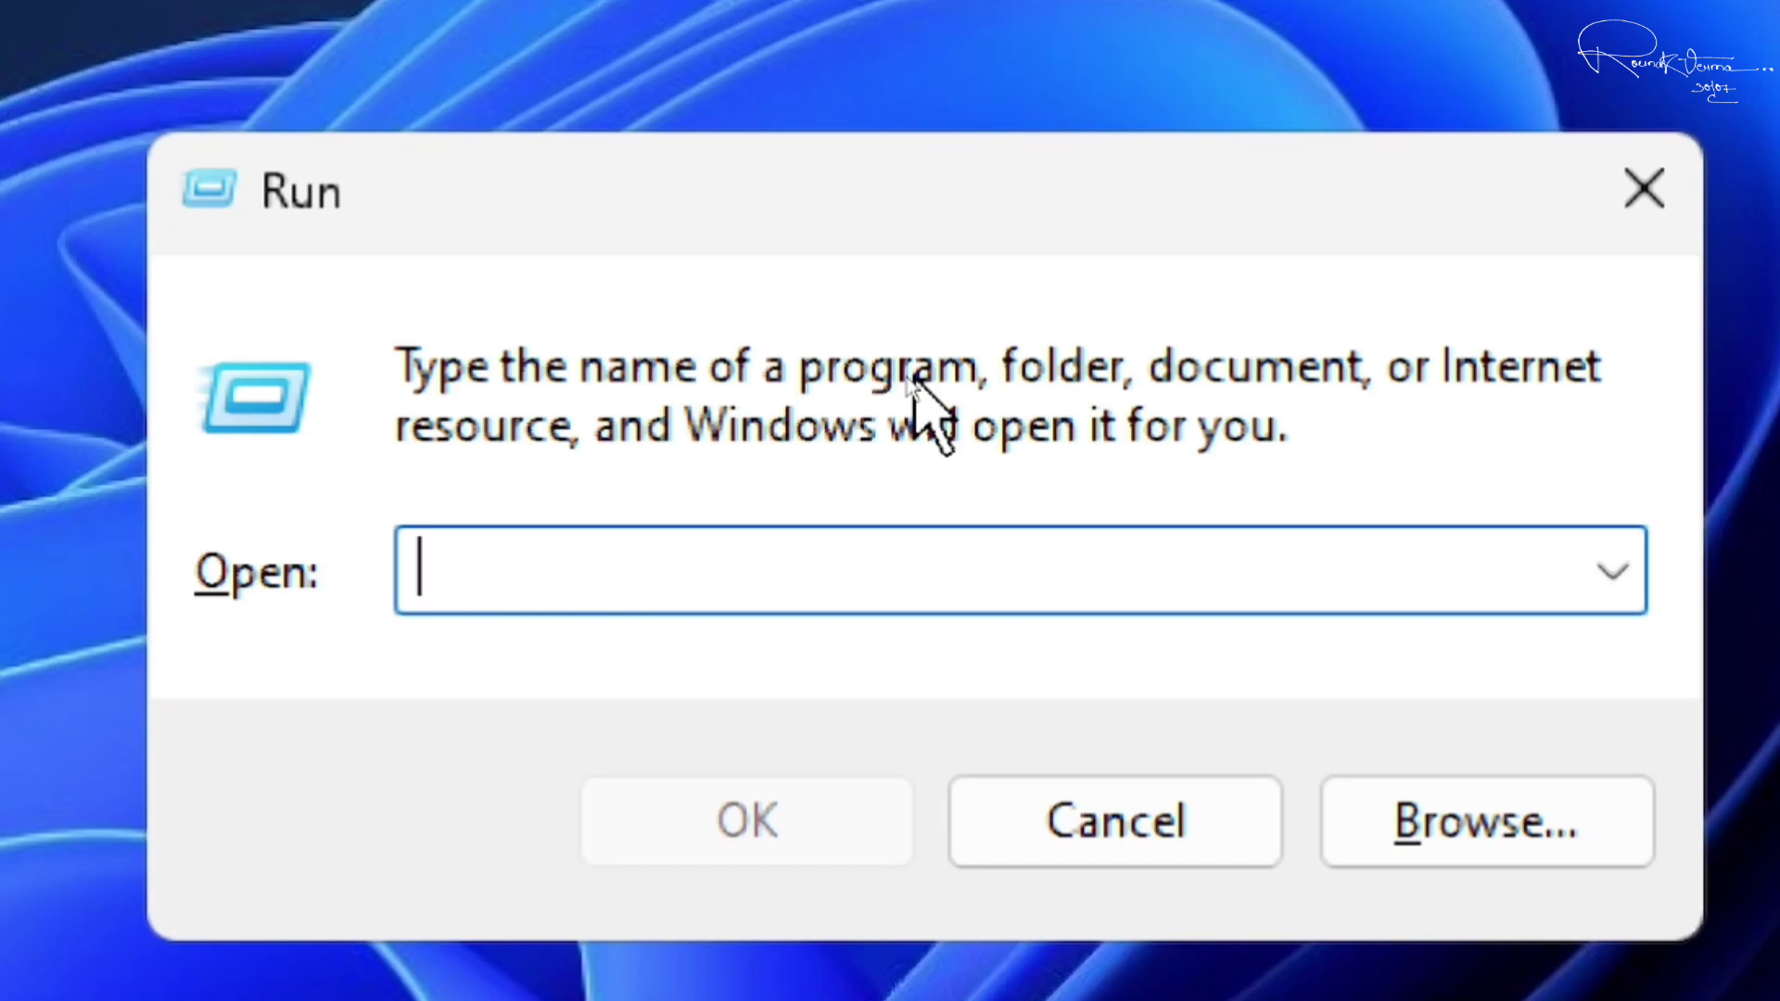
{"action": "type", "text": "comput"}
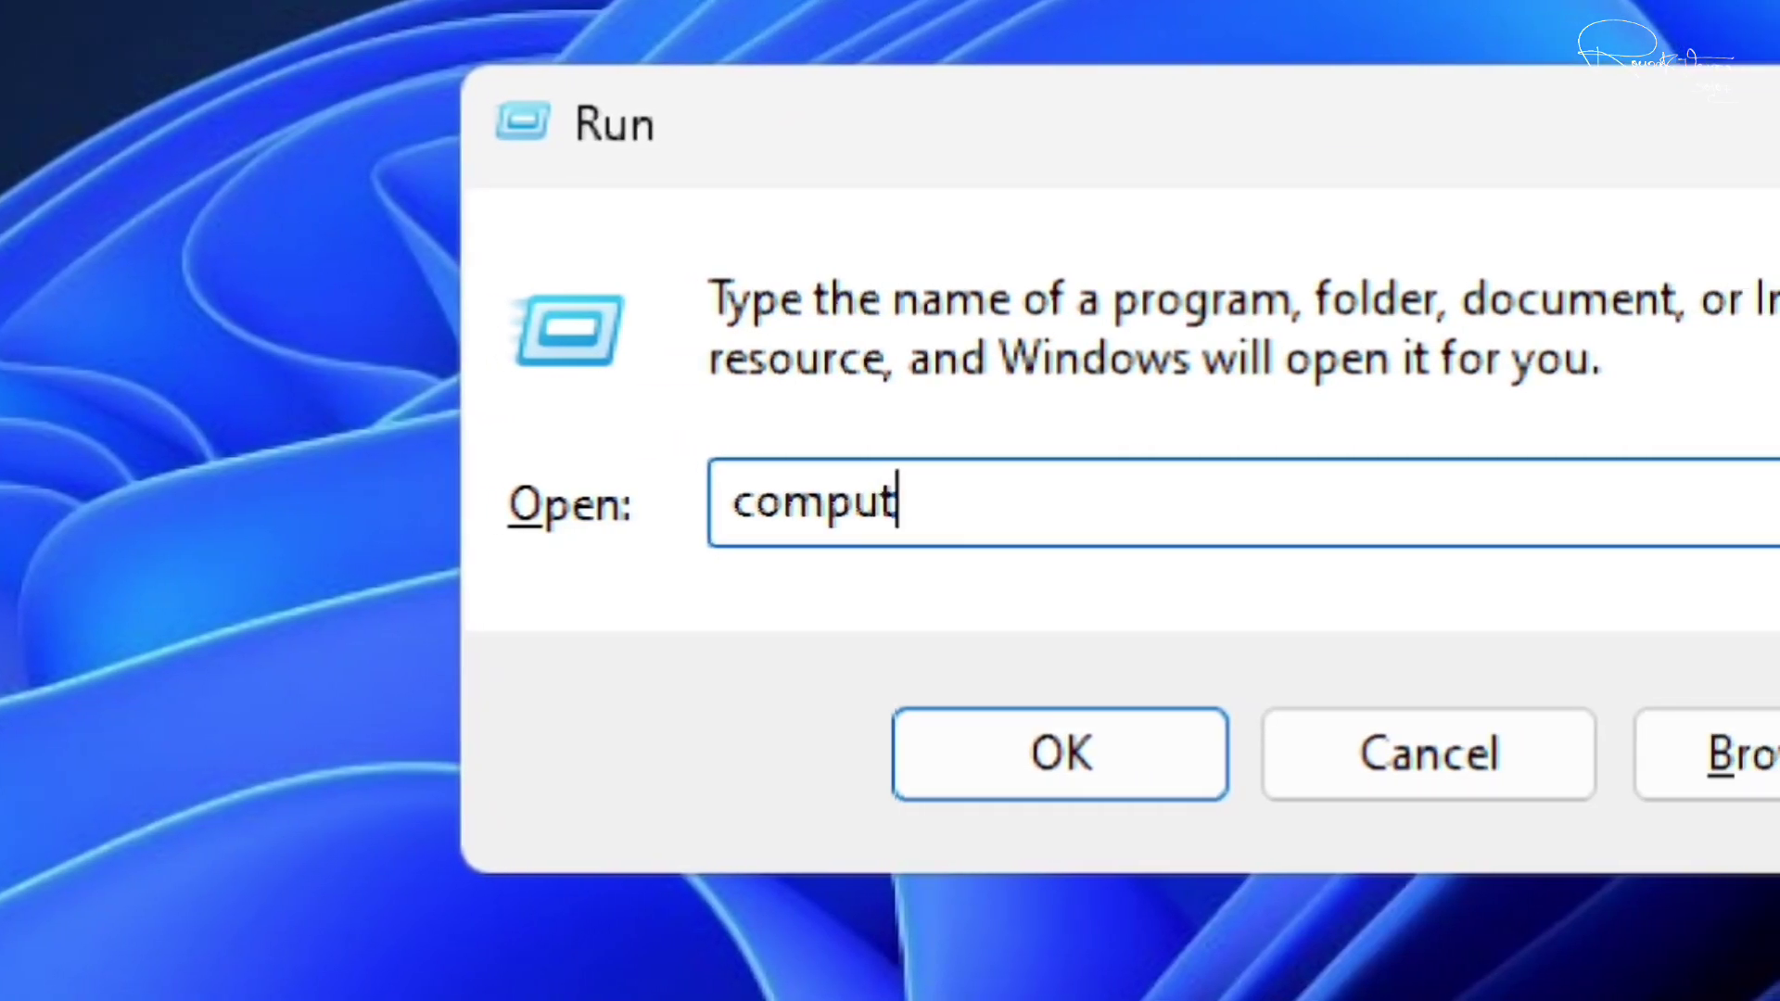
{"action": "type", "text": "er"}
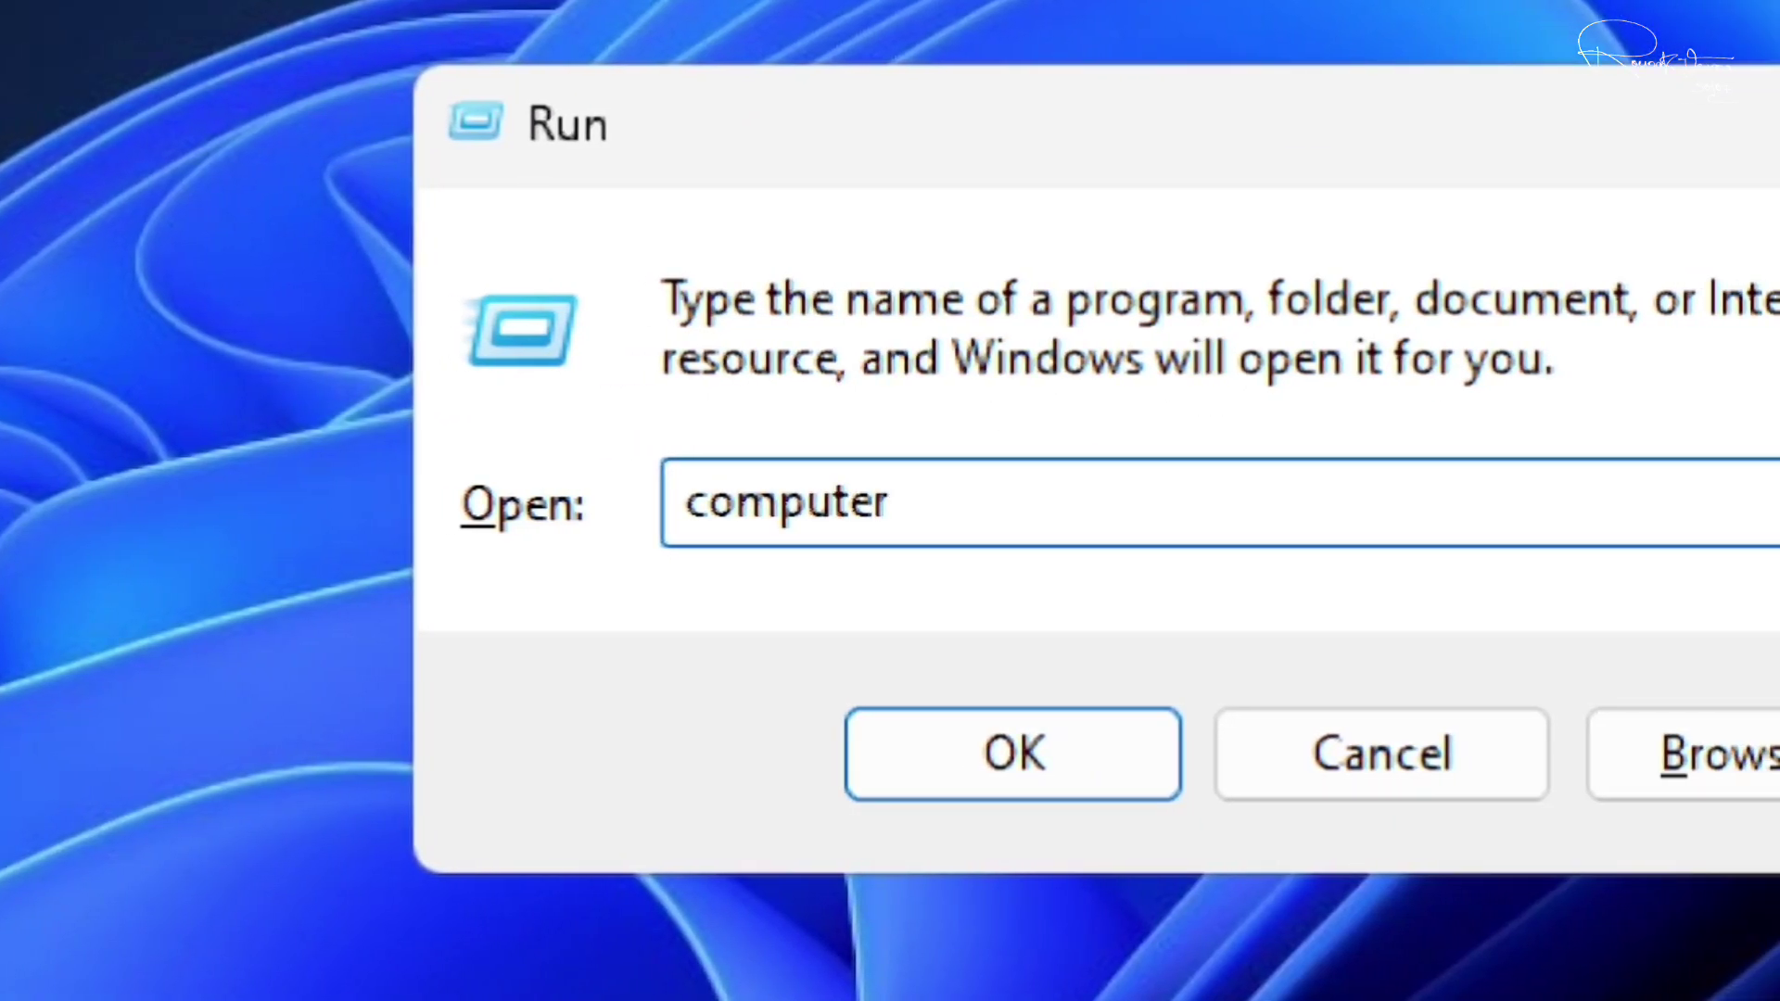
{"action": "type", "text": "defa"}
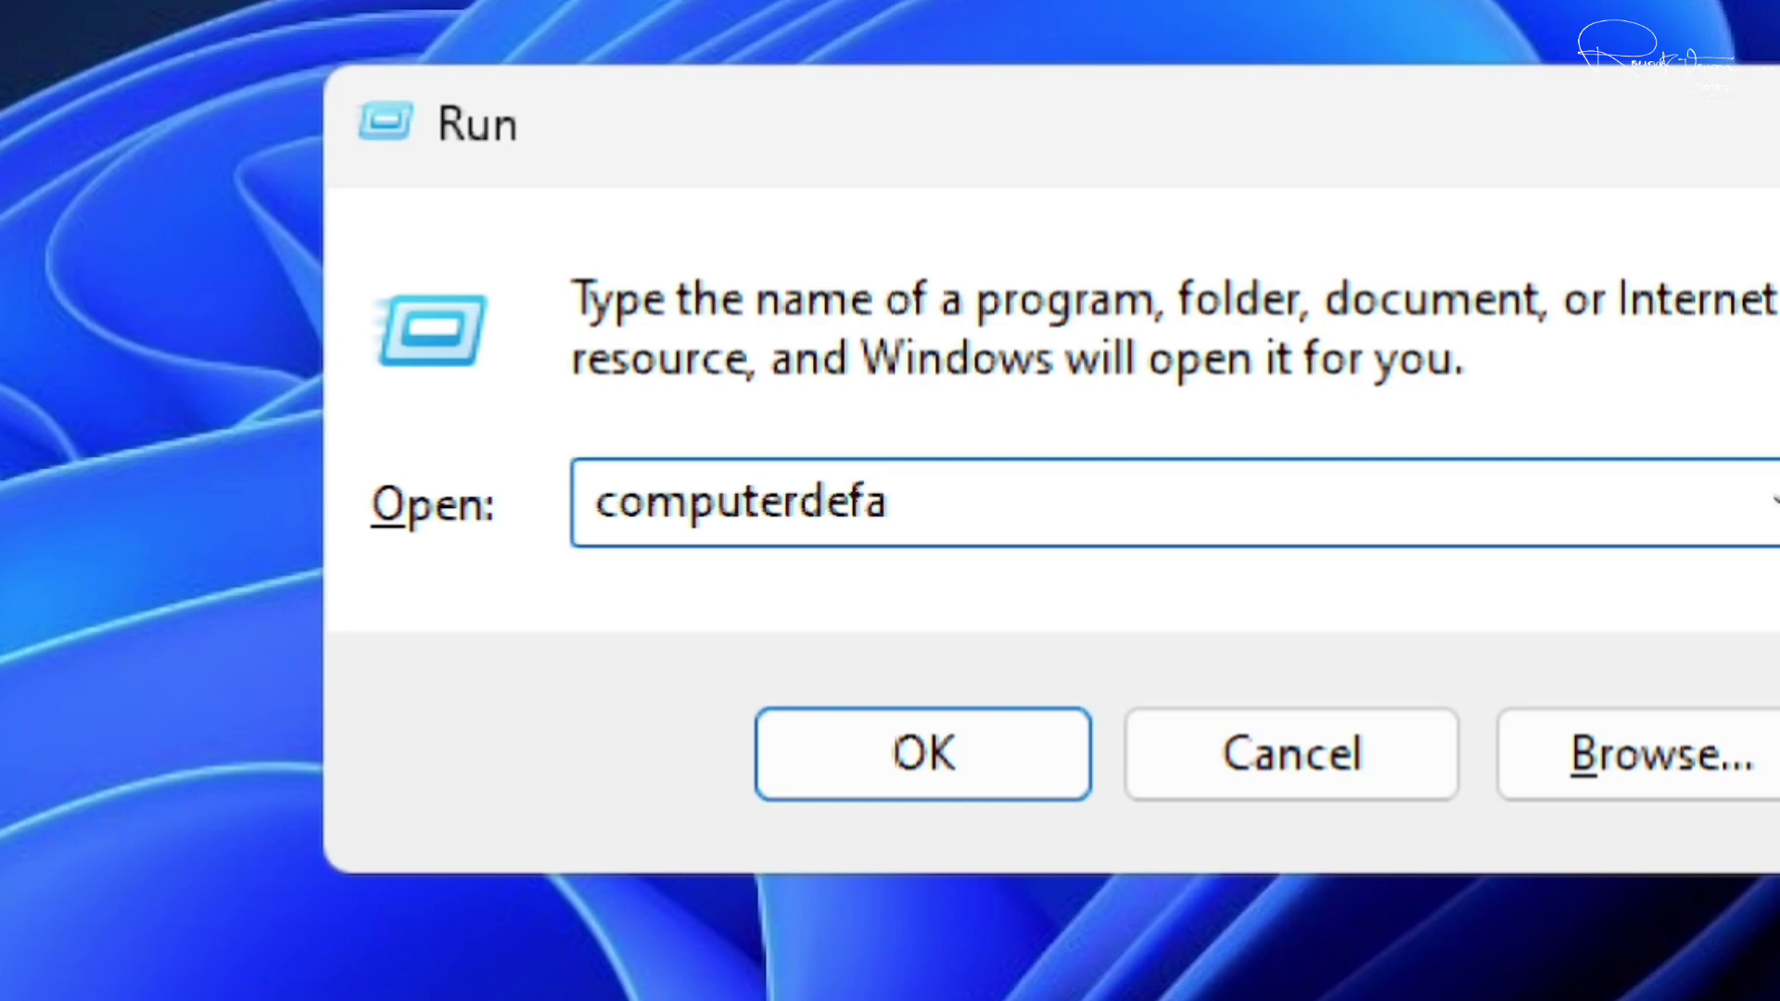
{"action": "type", "text": "ult"}
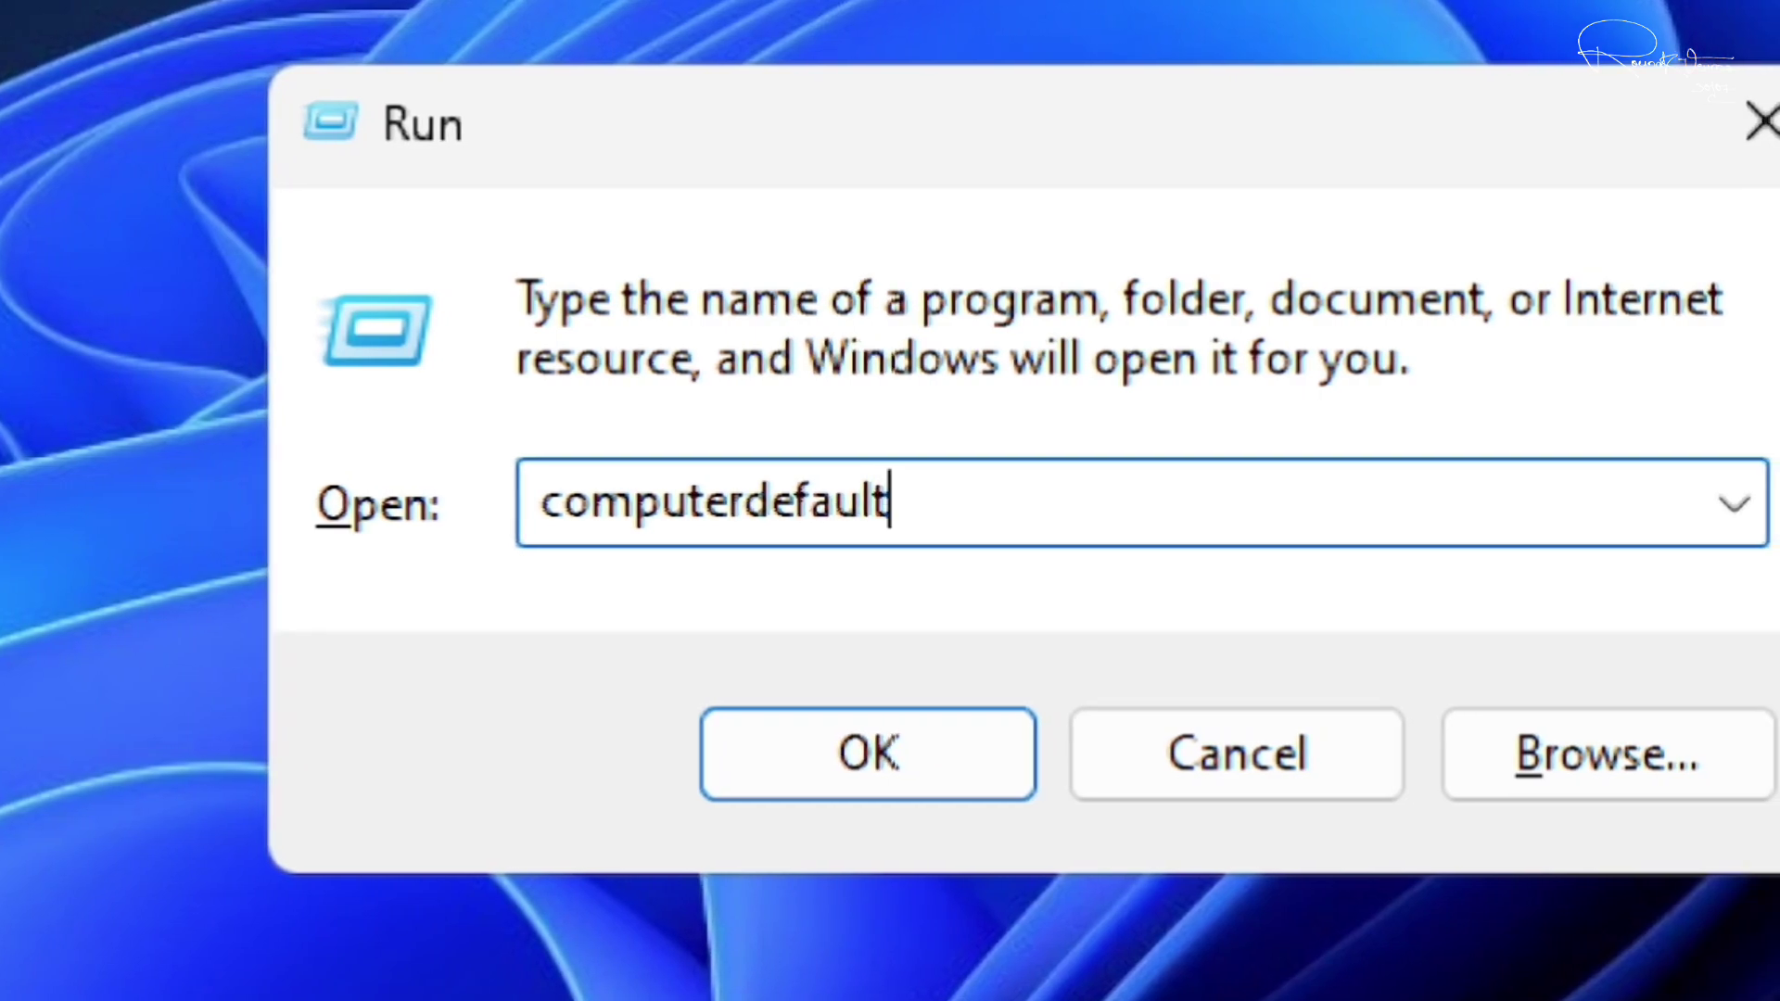
{"action": "type", "text": "s"}
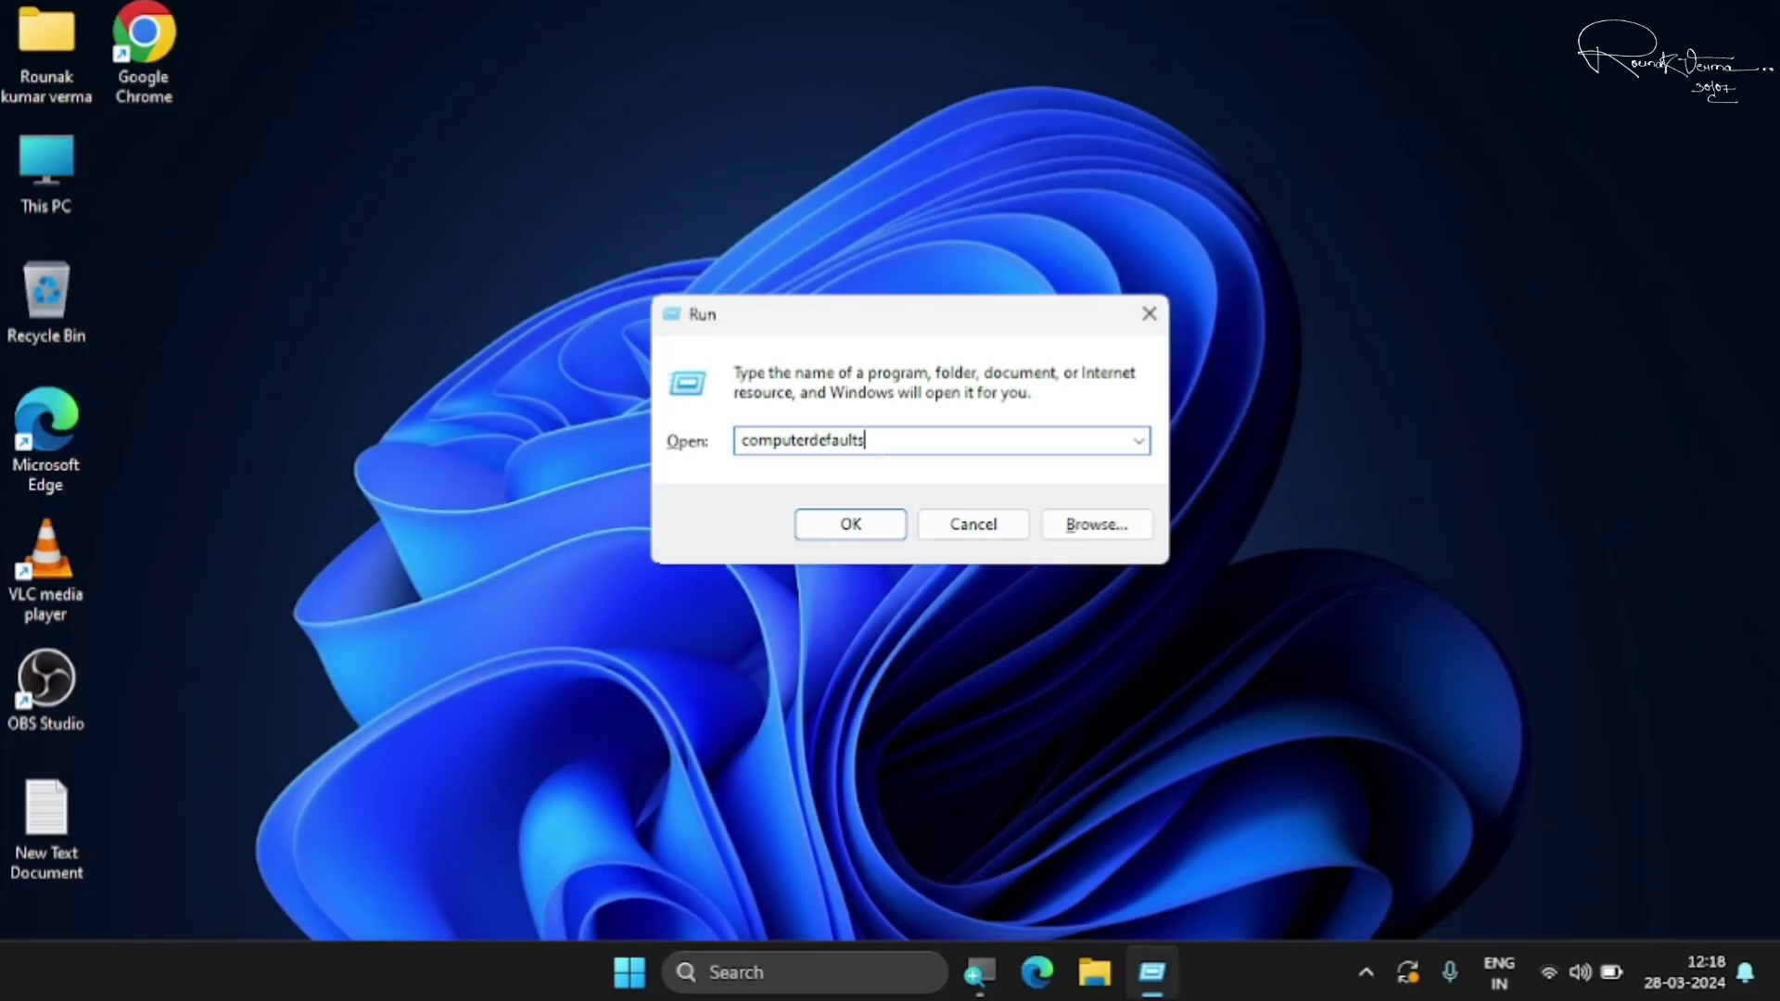
{"action": "key", "text": "Return"}
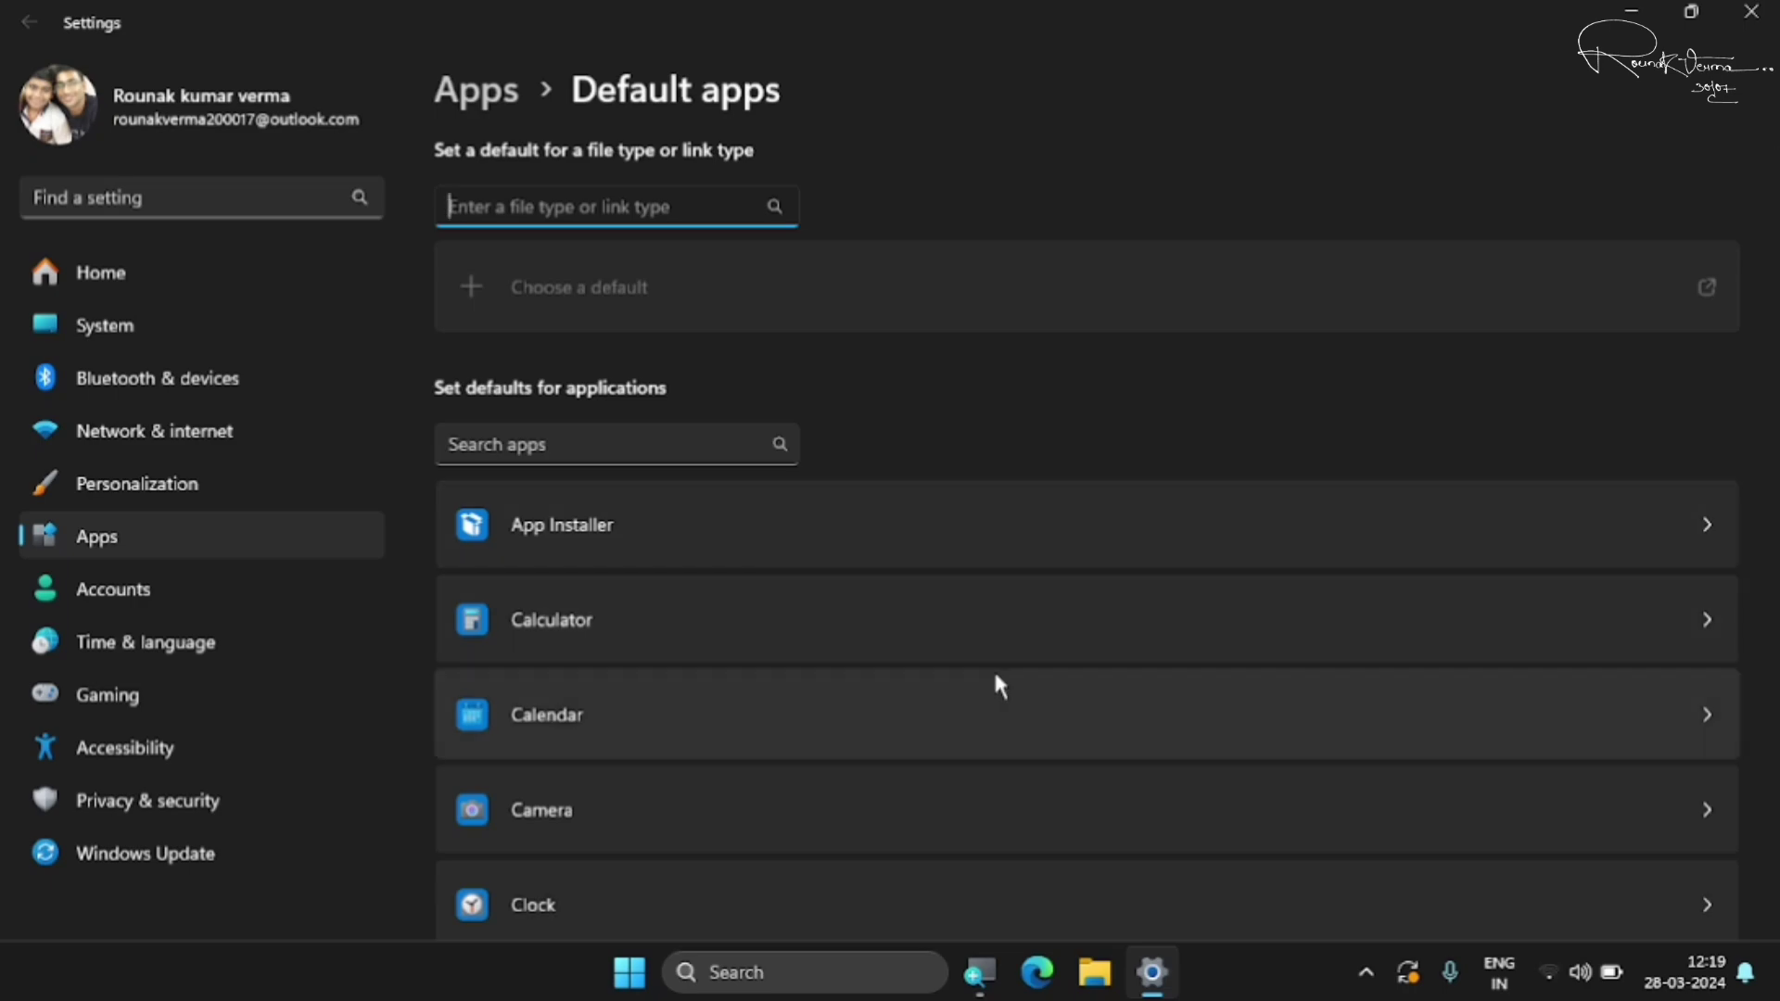
- Try to switch the .pdf default in Google Chrome's file type settings, choosing to switch anyway, and return to the Default apps list
{"action": "scroll", "coordinate": [996, 676], "scroll_direction": "down", "scroll_amount": 8}
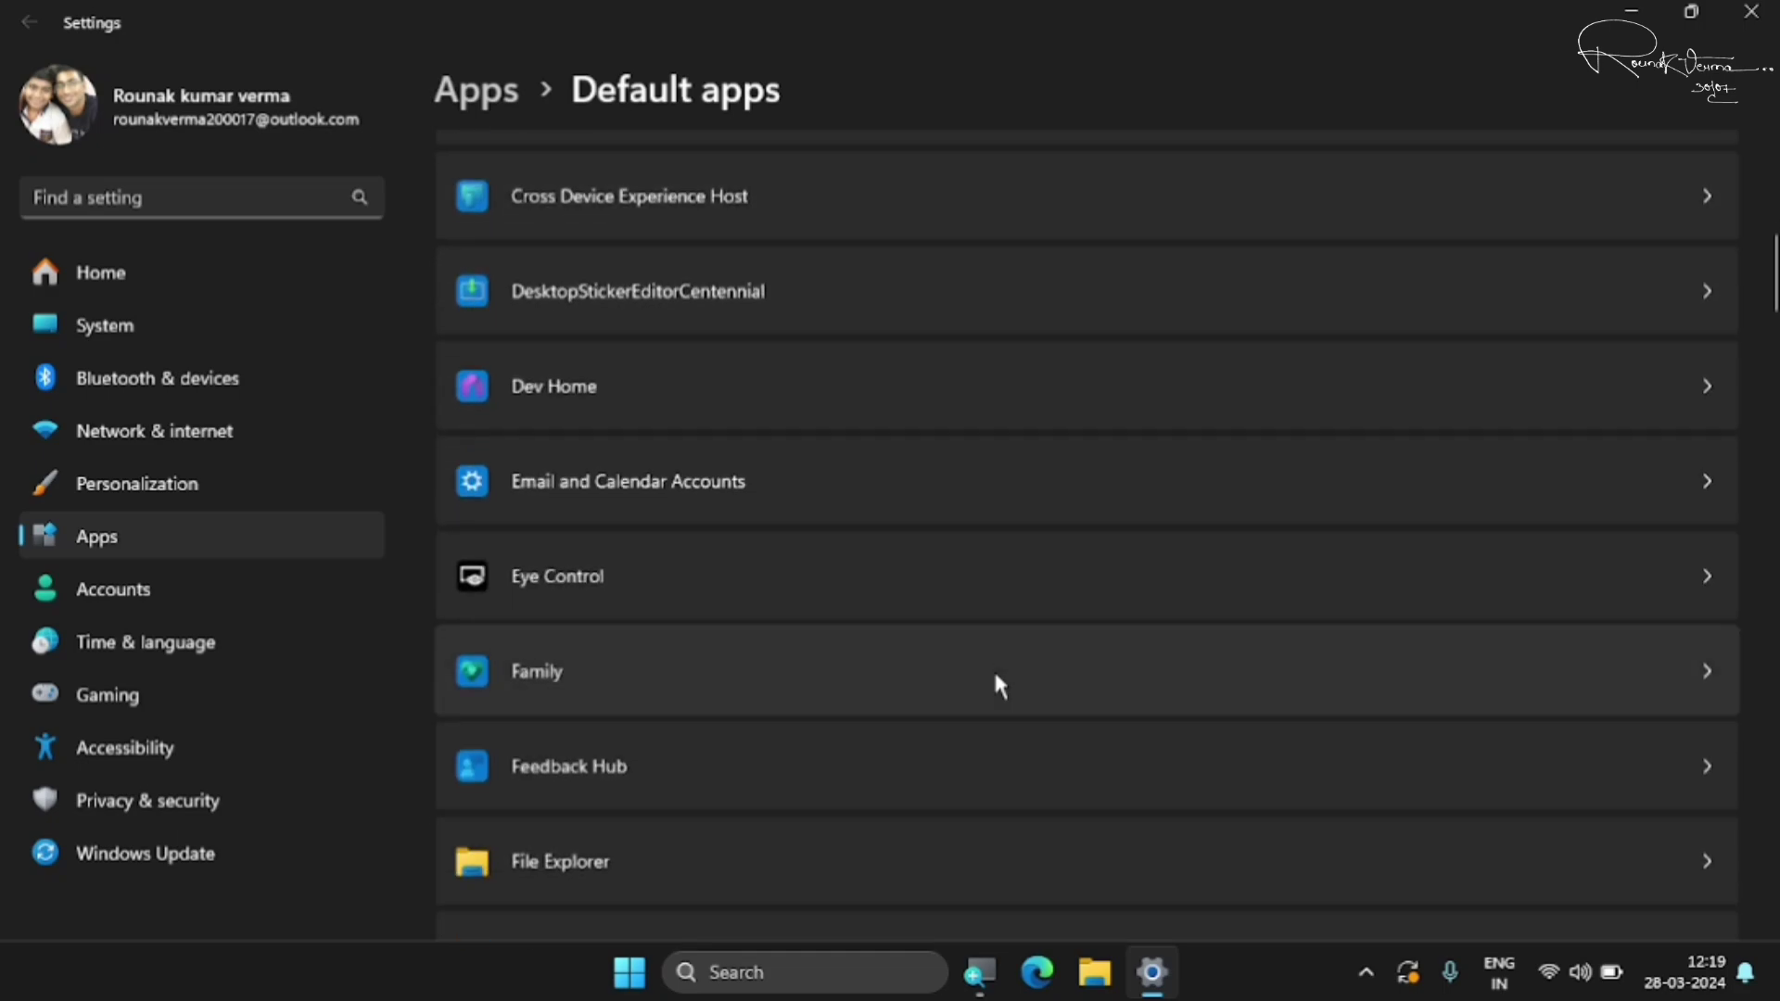
{"action": "scroll", "coordinate": [995, 676], "scroll_direction": "down", "scroll_amount": 10}
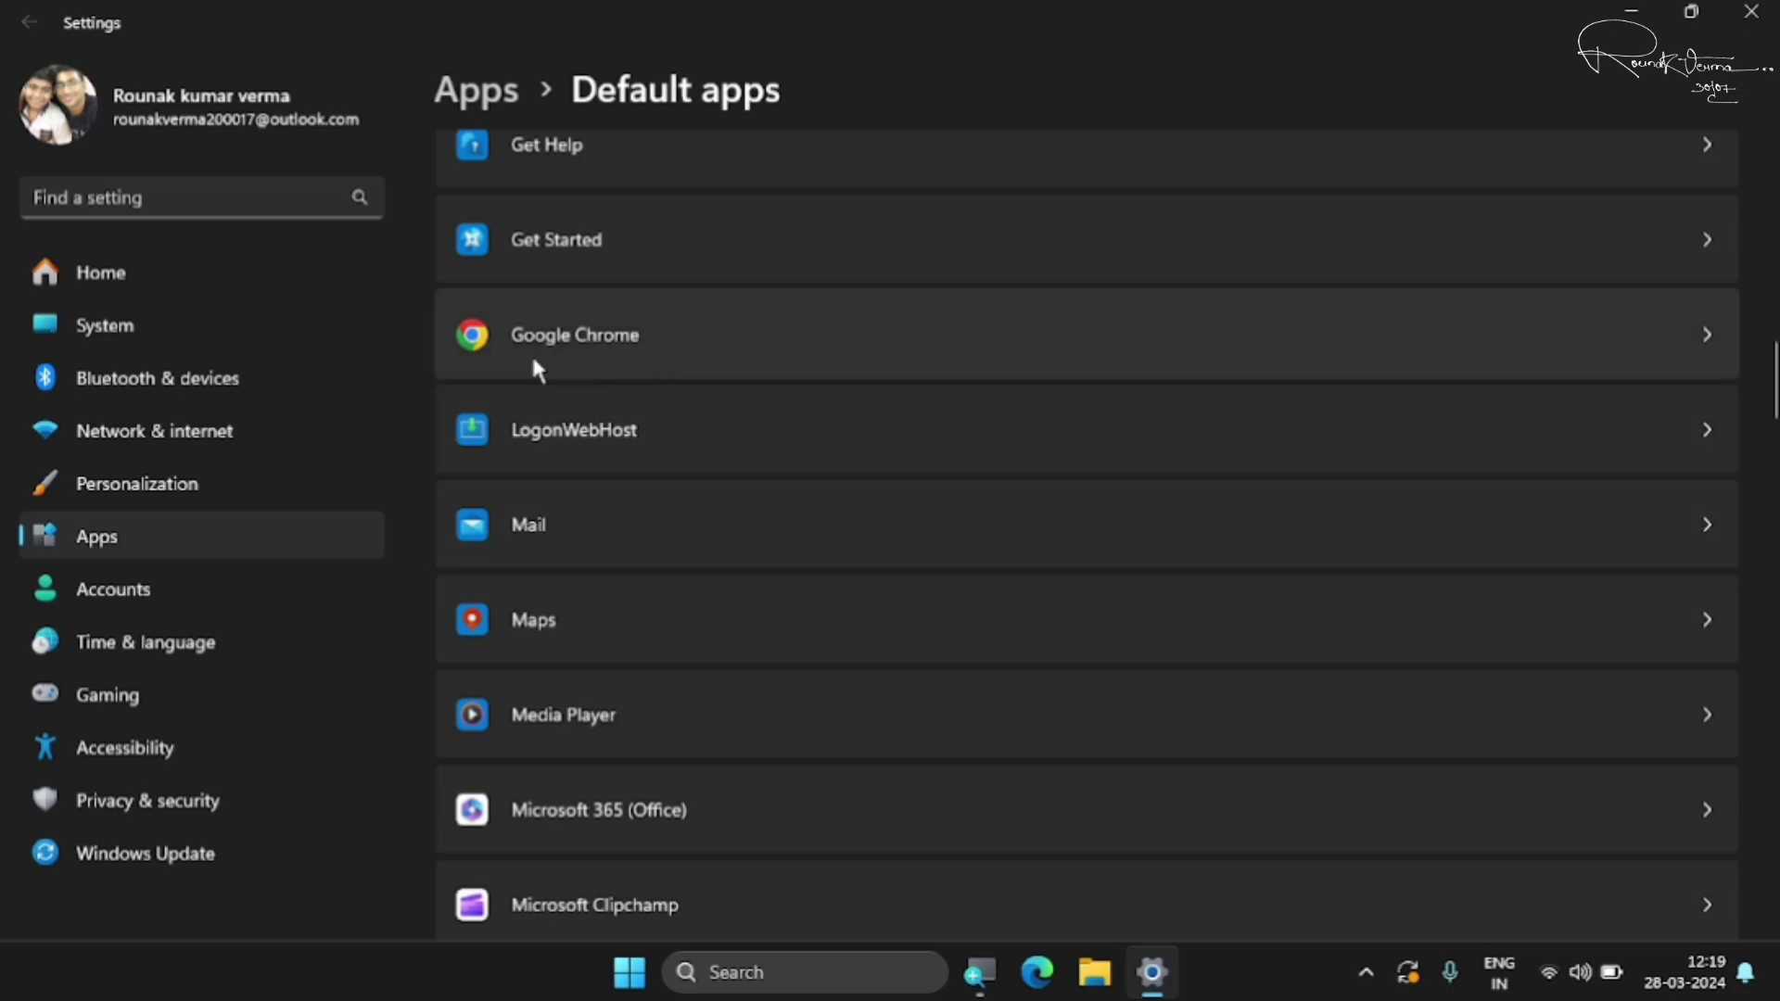
{"action": "left_click", "coordinate": [622, 351]}
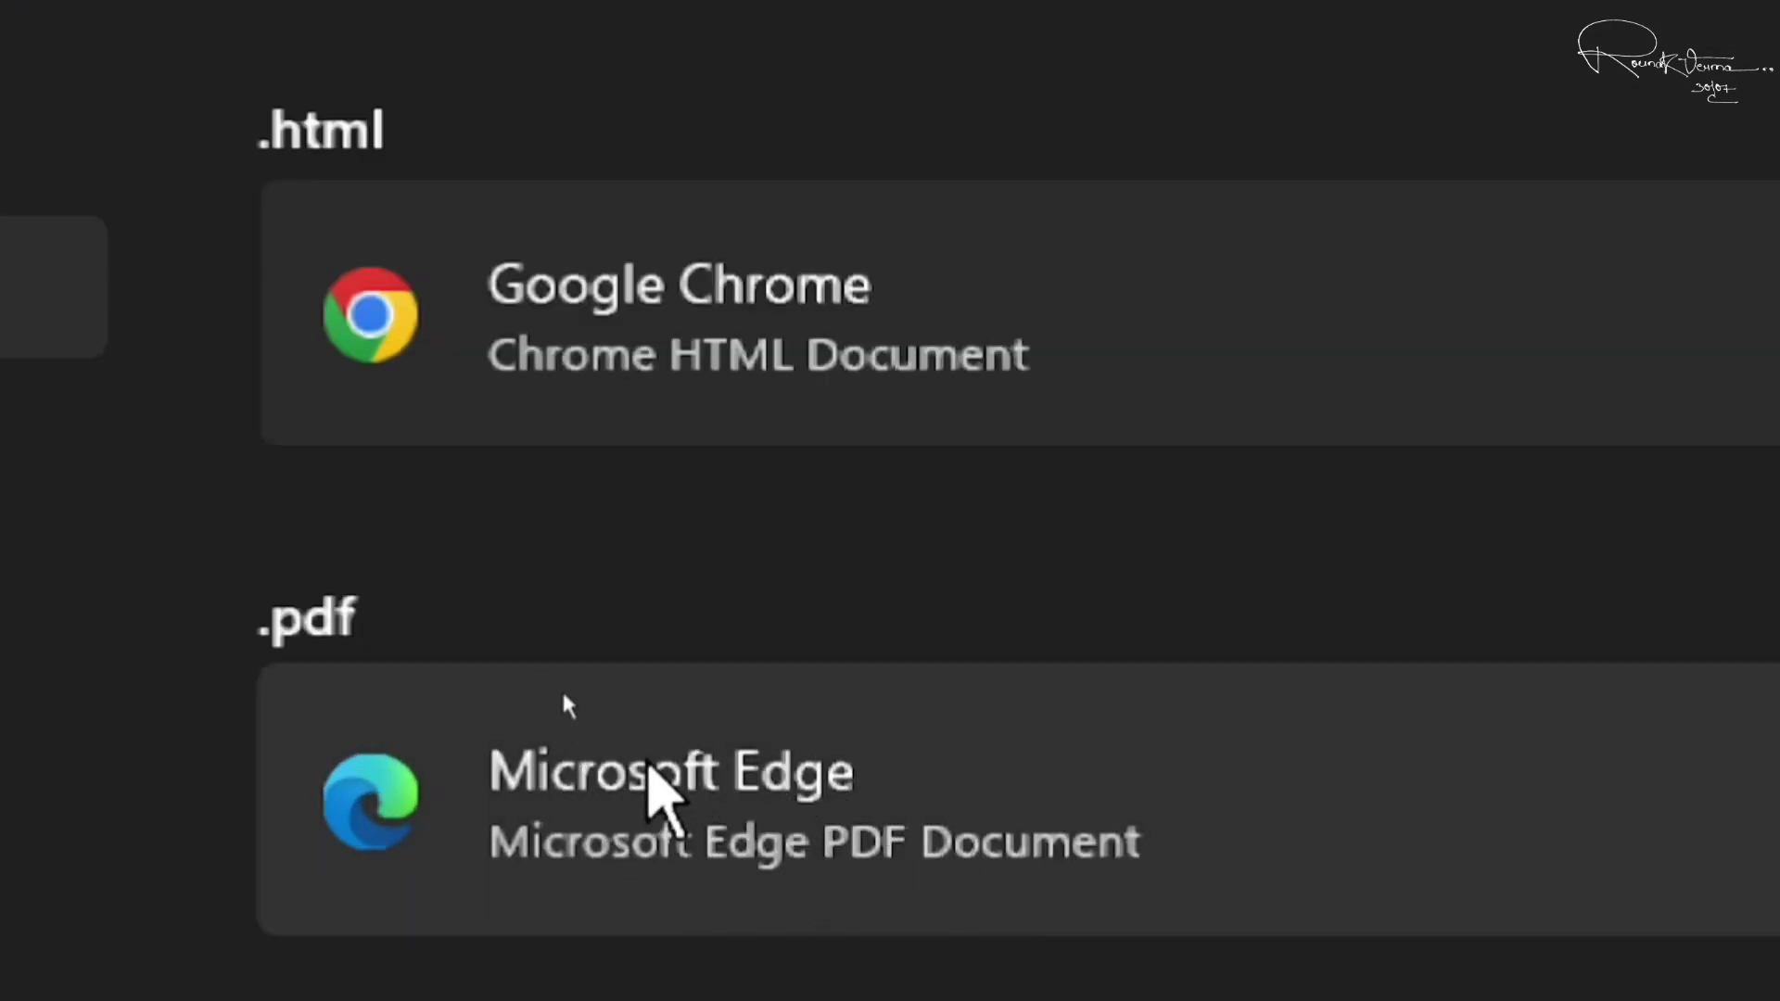
{"action": "left_click", "coordinate": [771, 782]}
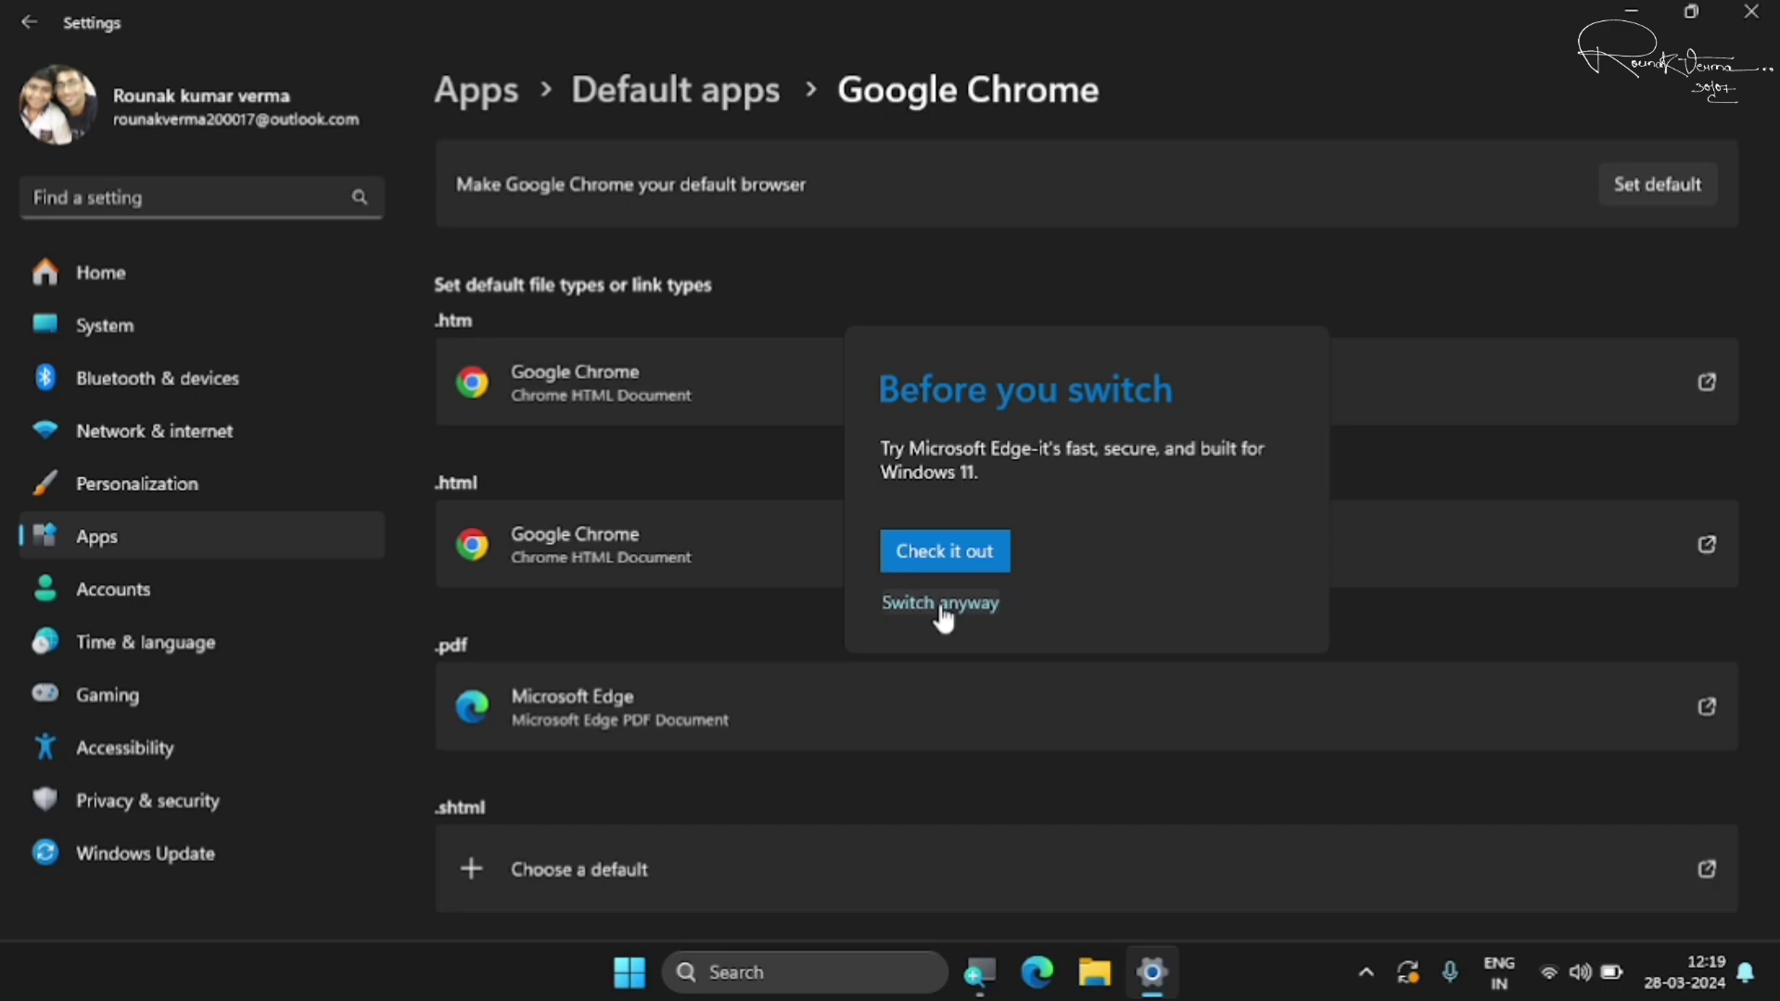
{"action": "left_click", "coordinate": [941, 604]}
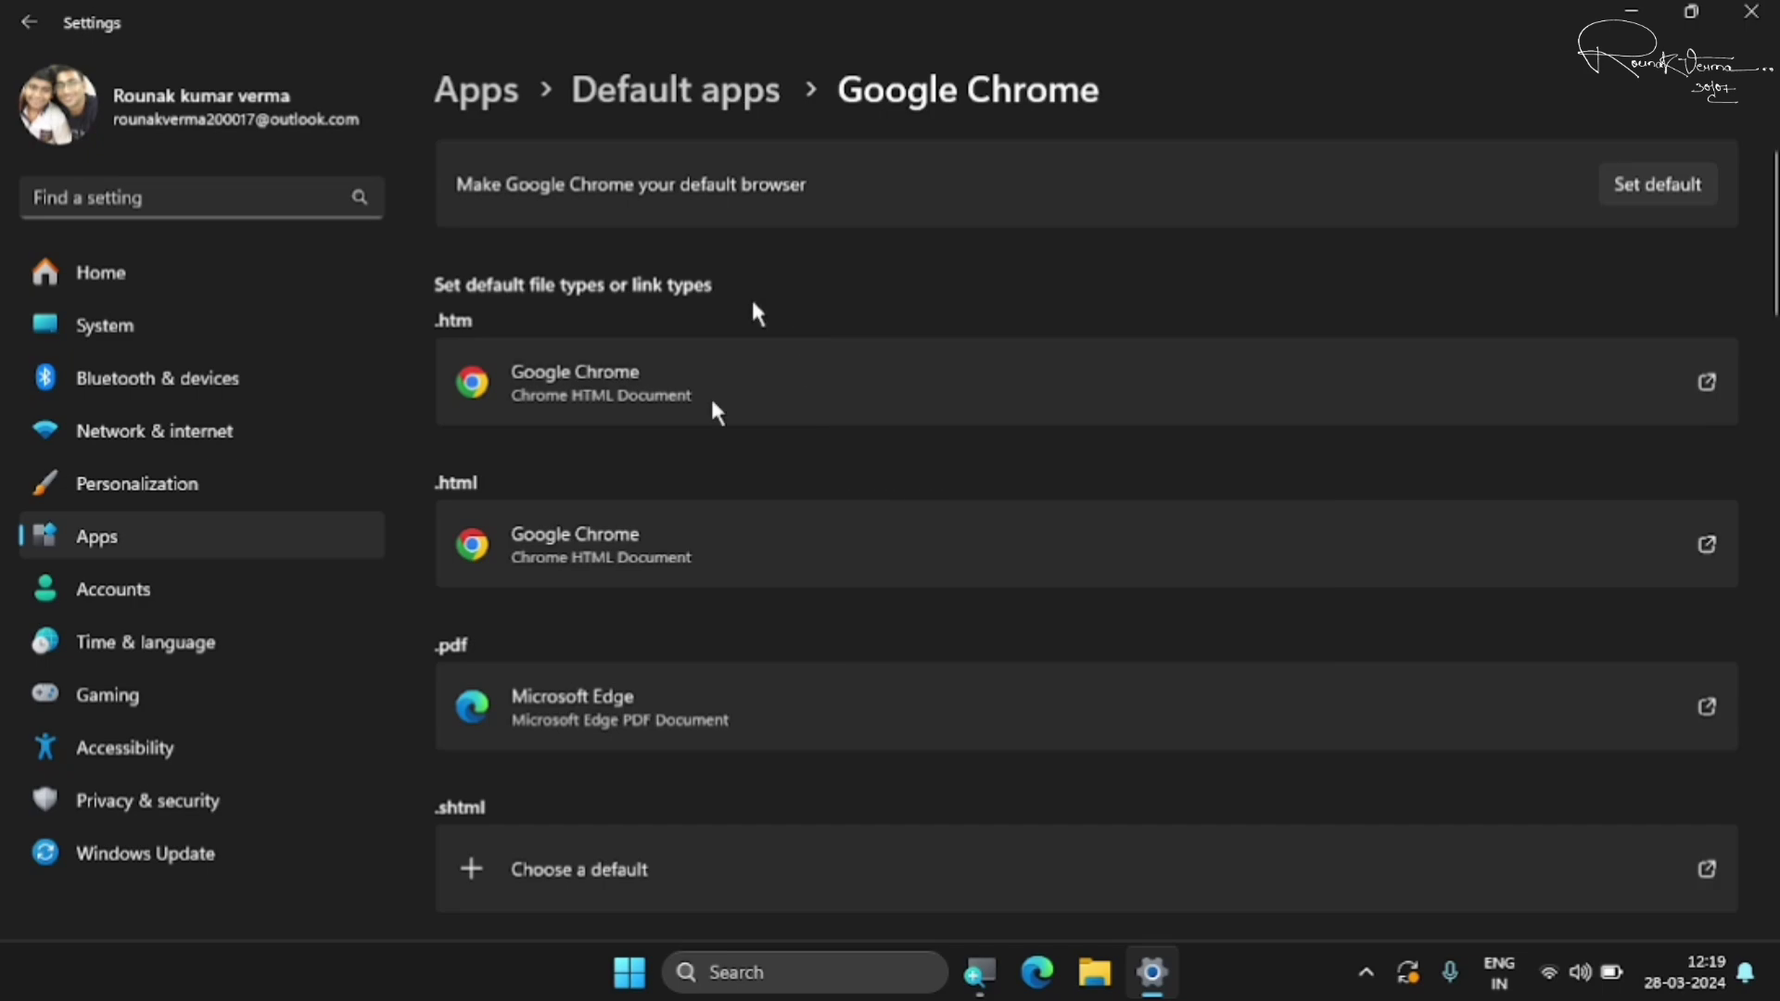
{"action": "left_click", "coordinate": [32, 22]}
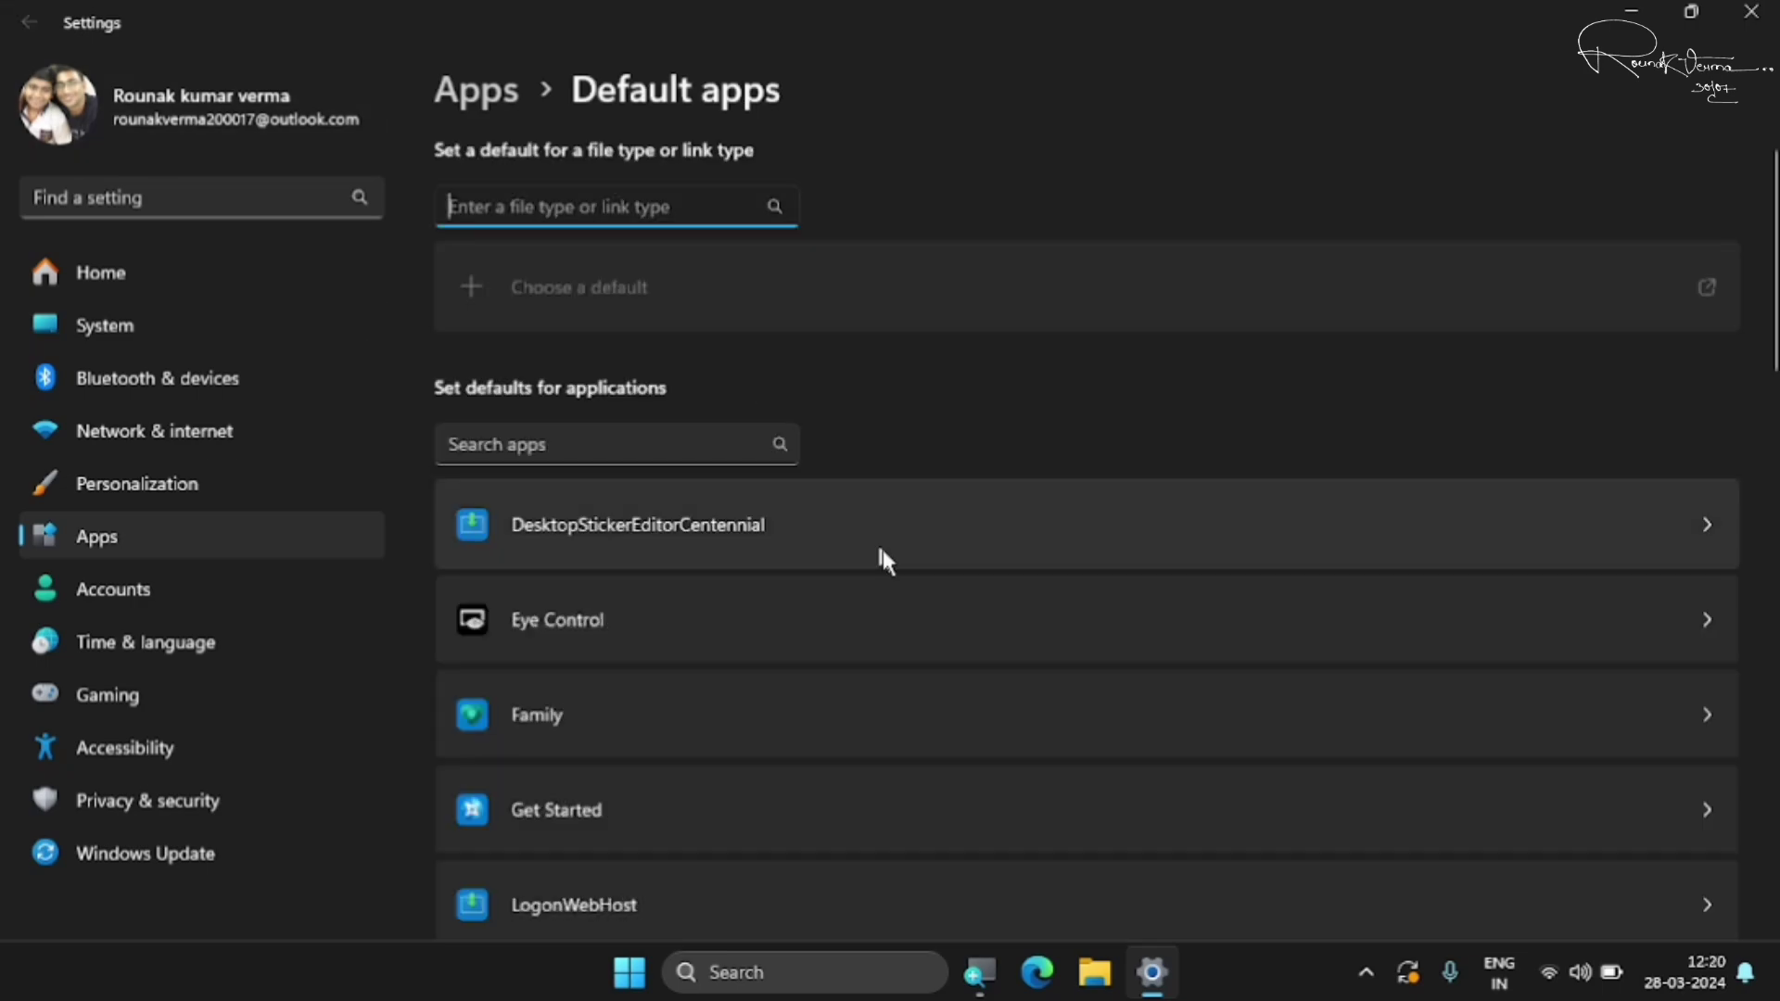
- Browse the list of applications that can be given defaults and close Settings
{"action": "scroll", "coordinate": [870, 643], "scroll_direction": "down", "scroll_amount": 3}
{"action": "scroll", "coordinate": [871, 644], "scroll_direction": "down", "scroll_amount": 15}
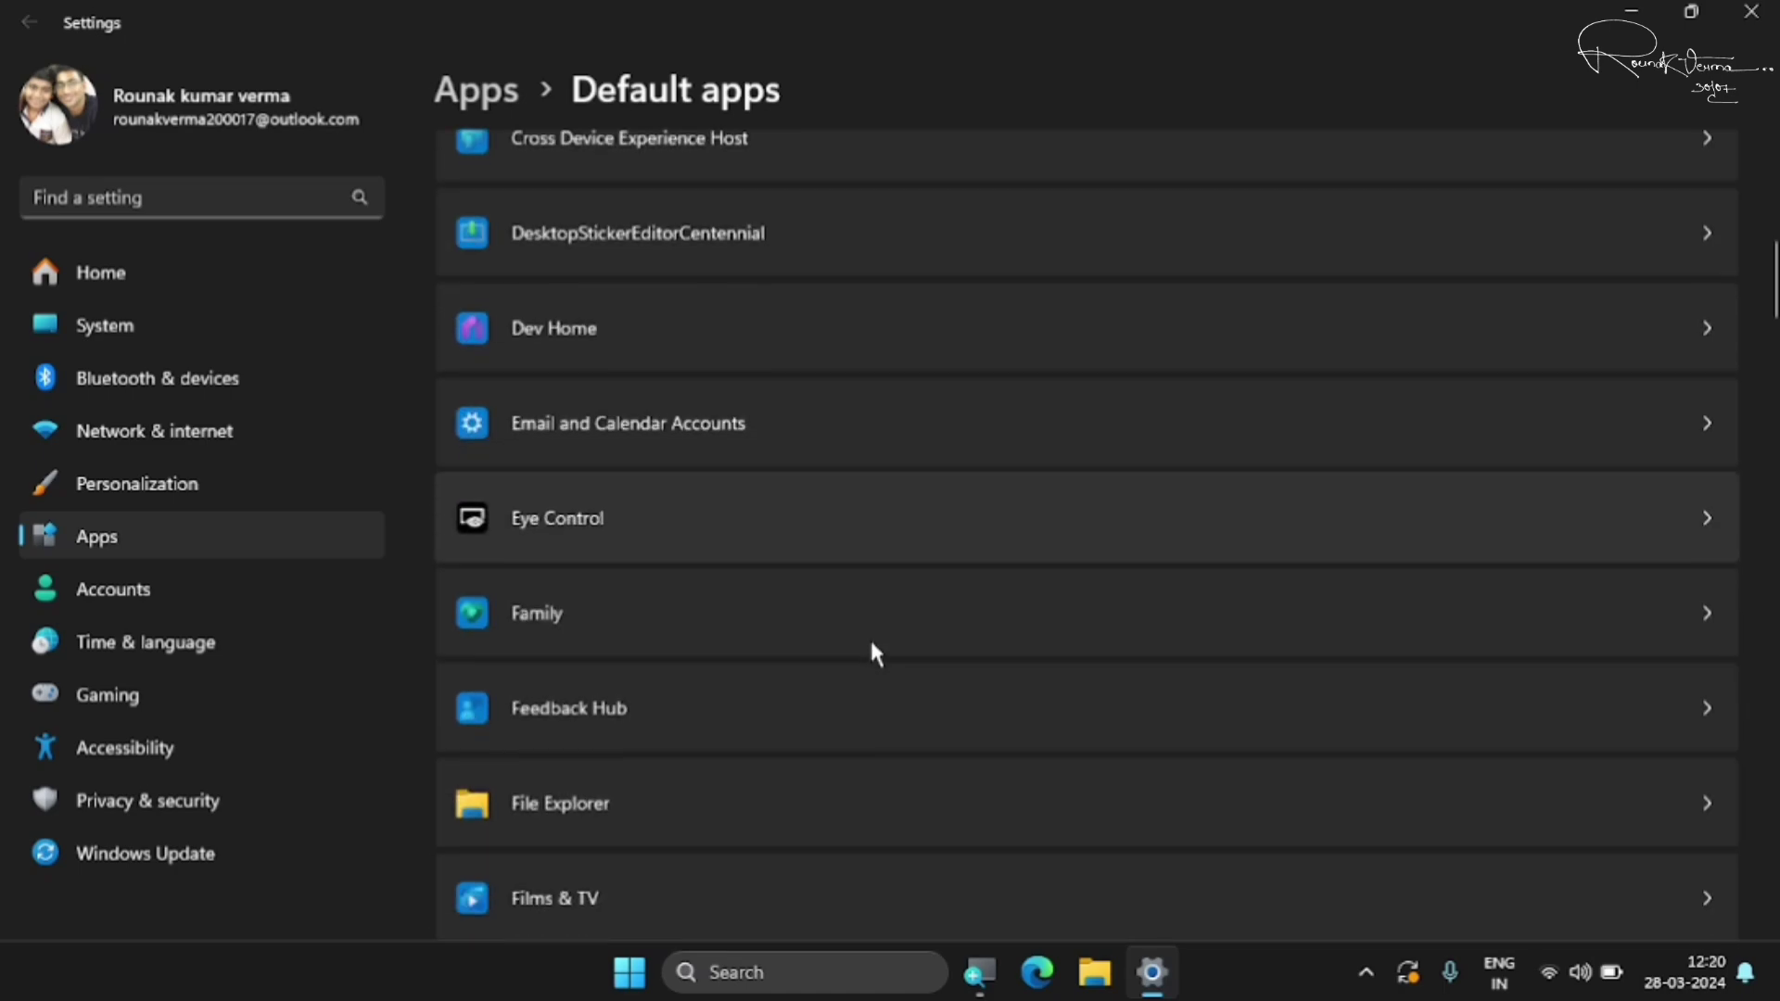
{"action": "scroll", "coordinate": [871, 654], "scroll_direction": "down", "scroll_amount": 1}
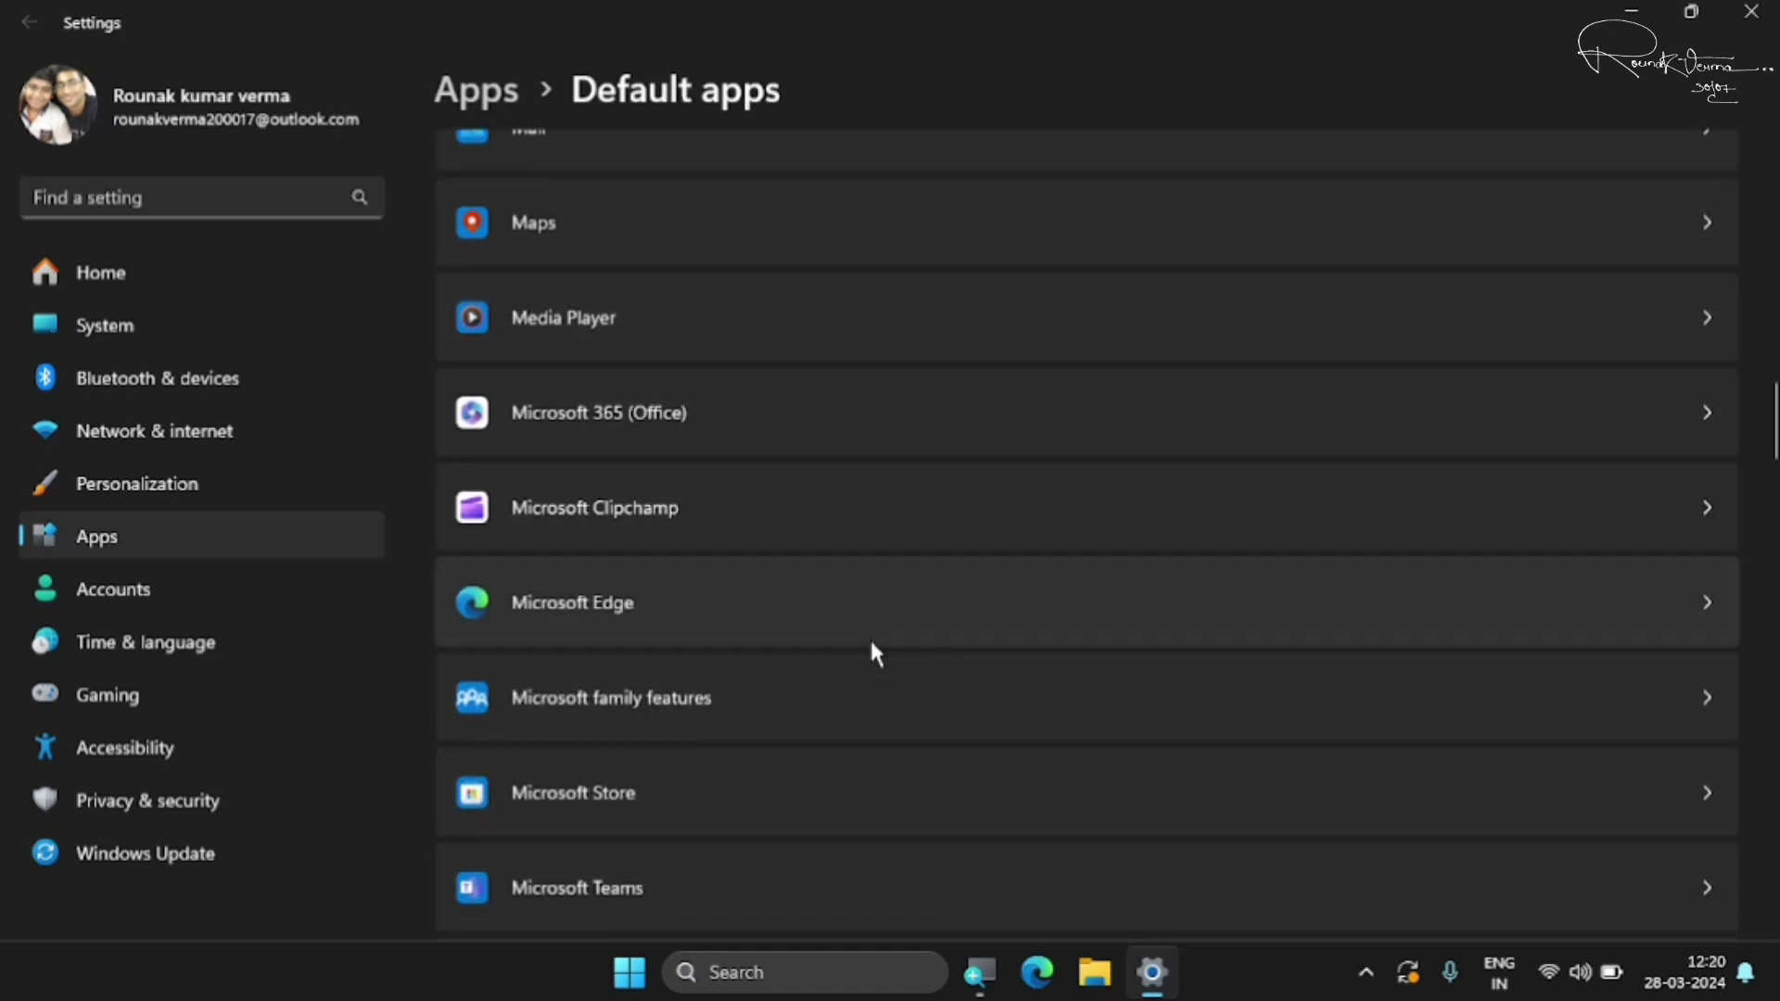
{"action": "scroll", "coordinate": [871, 654], "scroll_direction": "down", "scroll_amount": 3}
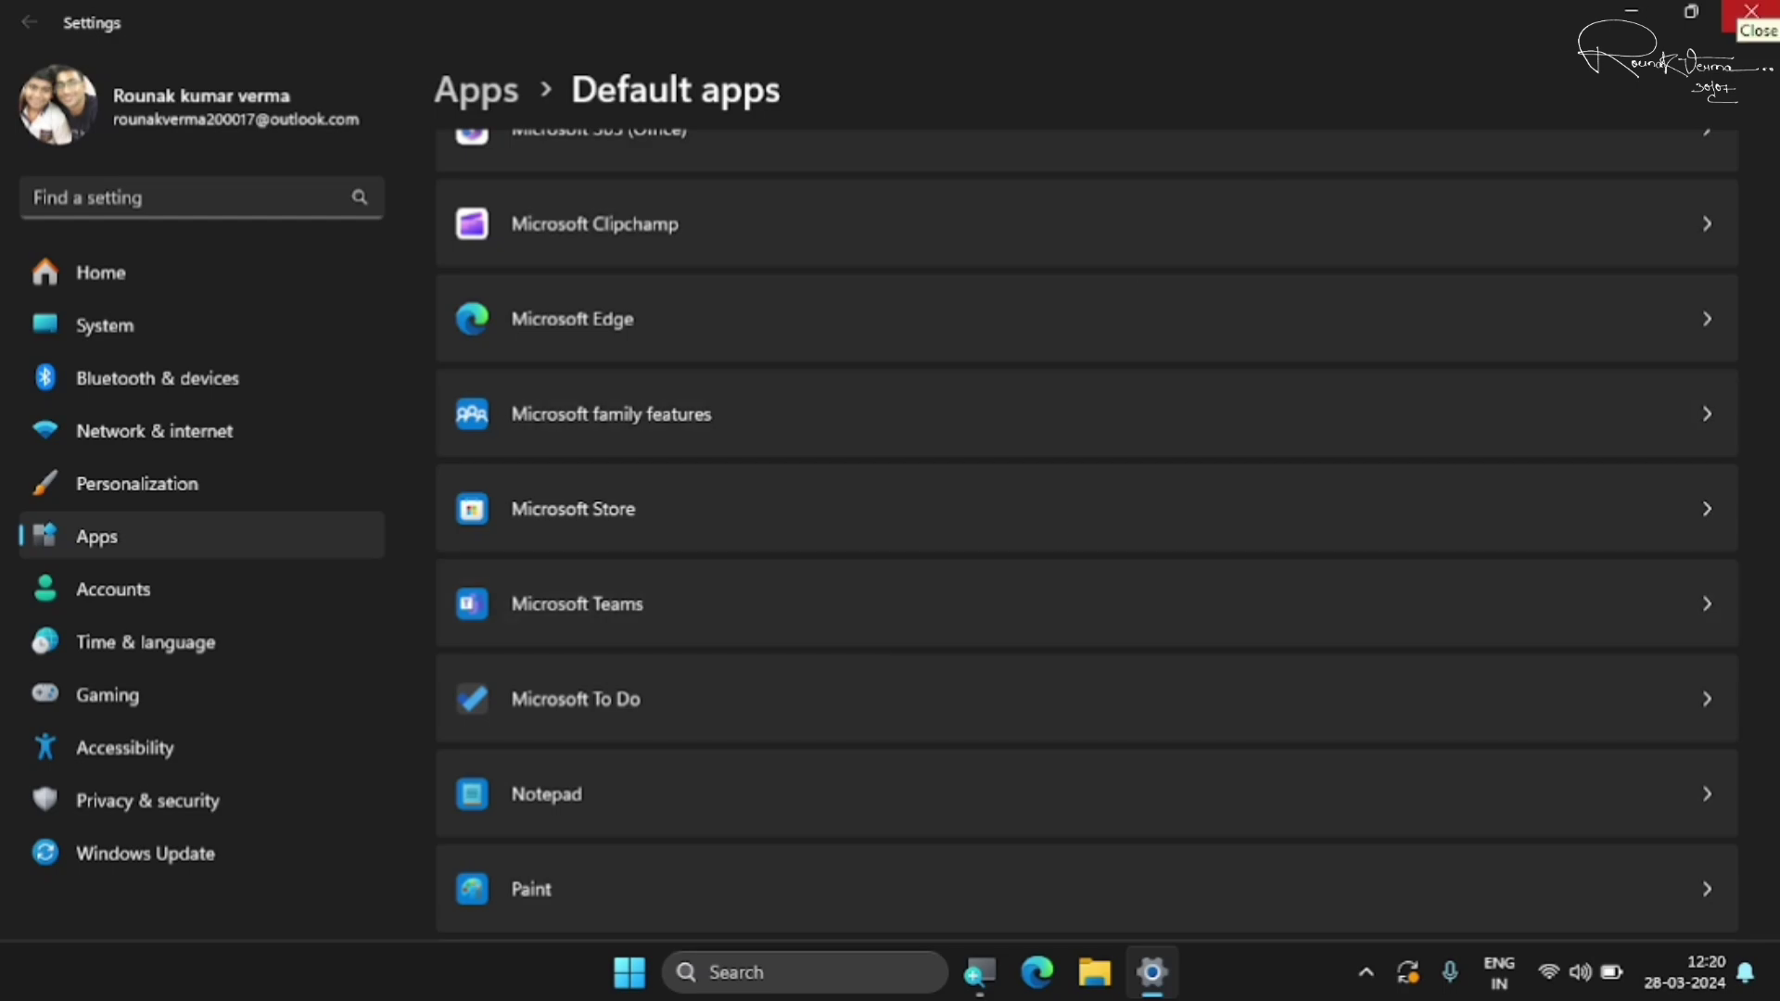
{"action": "left_click", "coordinate": [1750, 11]}
- Launch the User Accounts dialog with the Run command control userpasswords2
{"action": "key", "text": "super+r"}
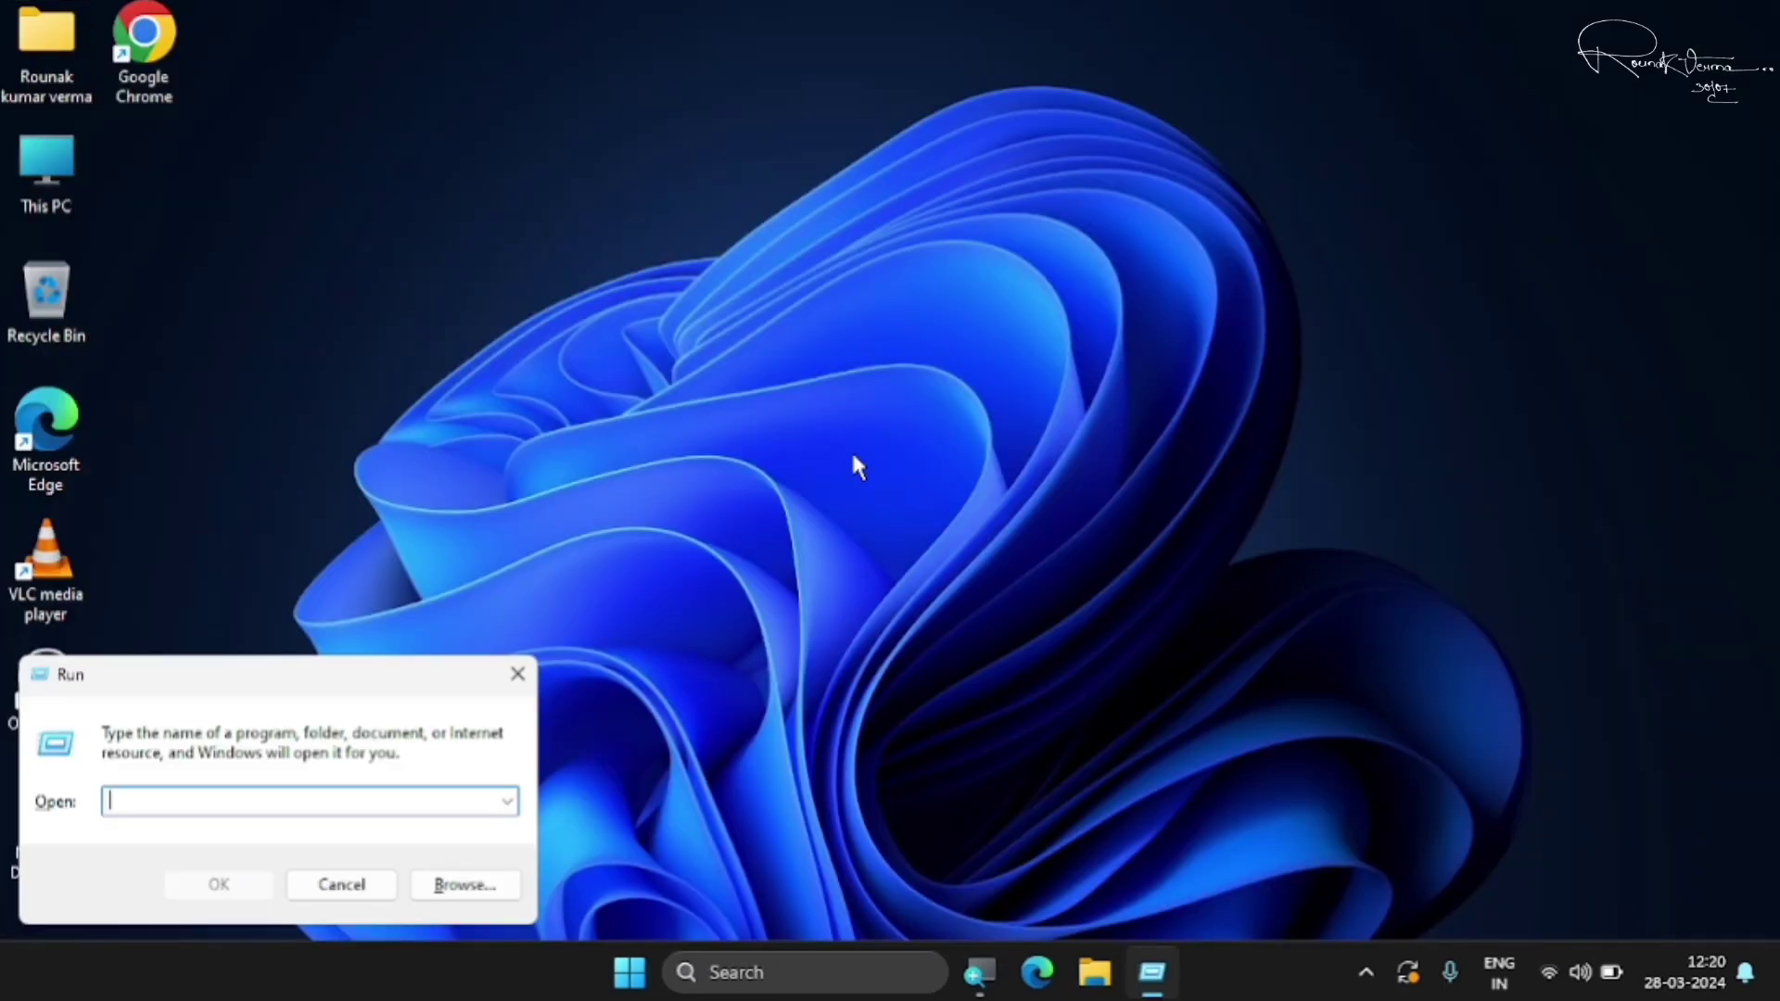
{"action": "left_click_drag", "start_coordinate": [302, 674], "coordinate": [967, 353]}
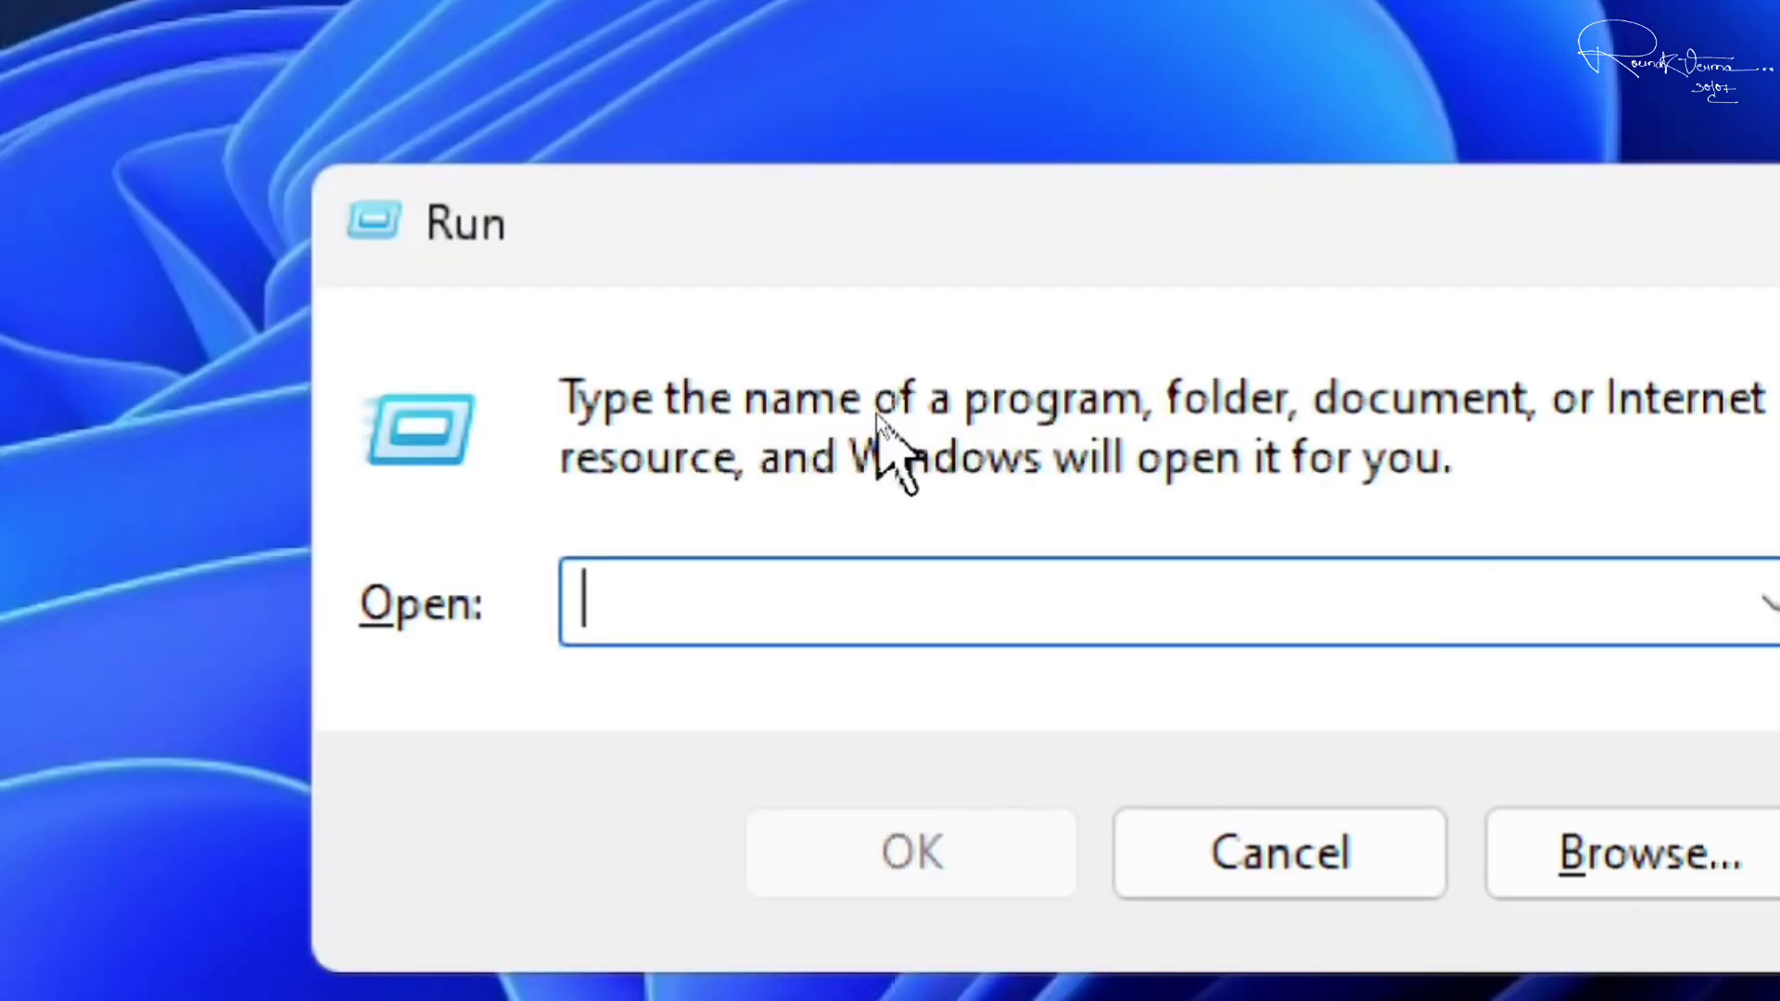
{"action": "type", "text": "control"}
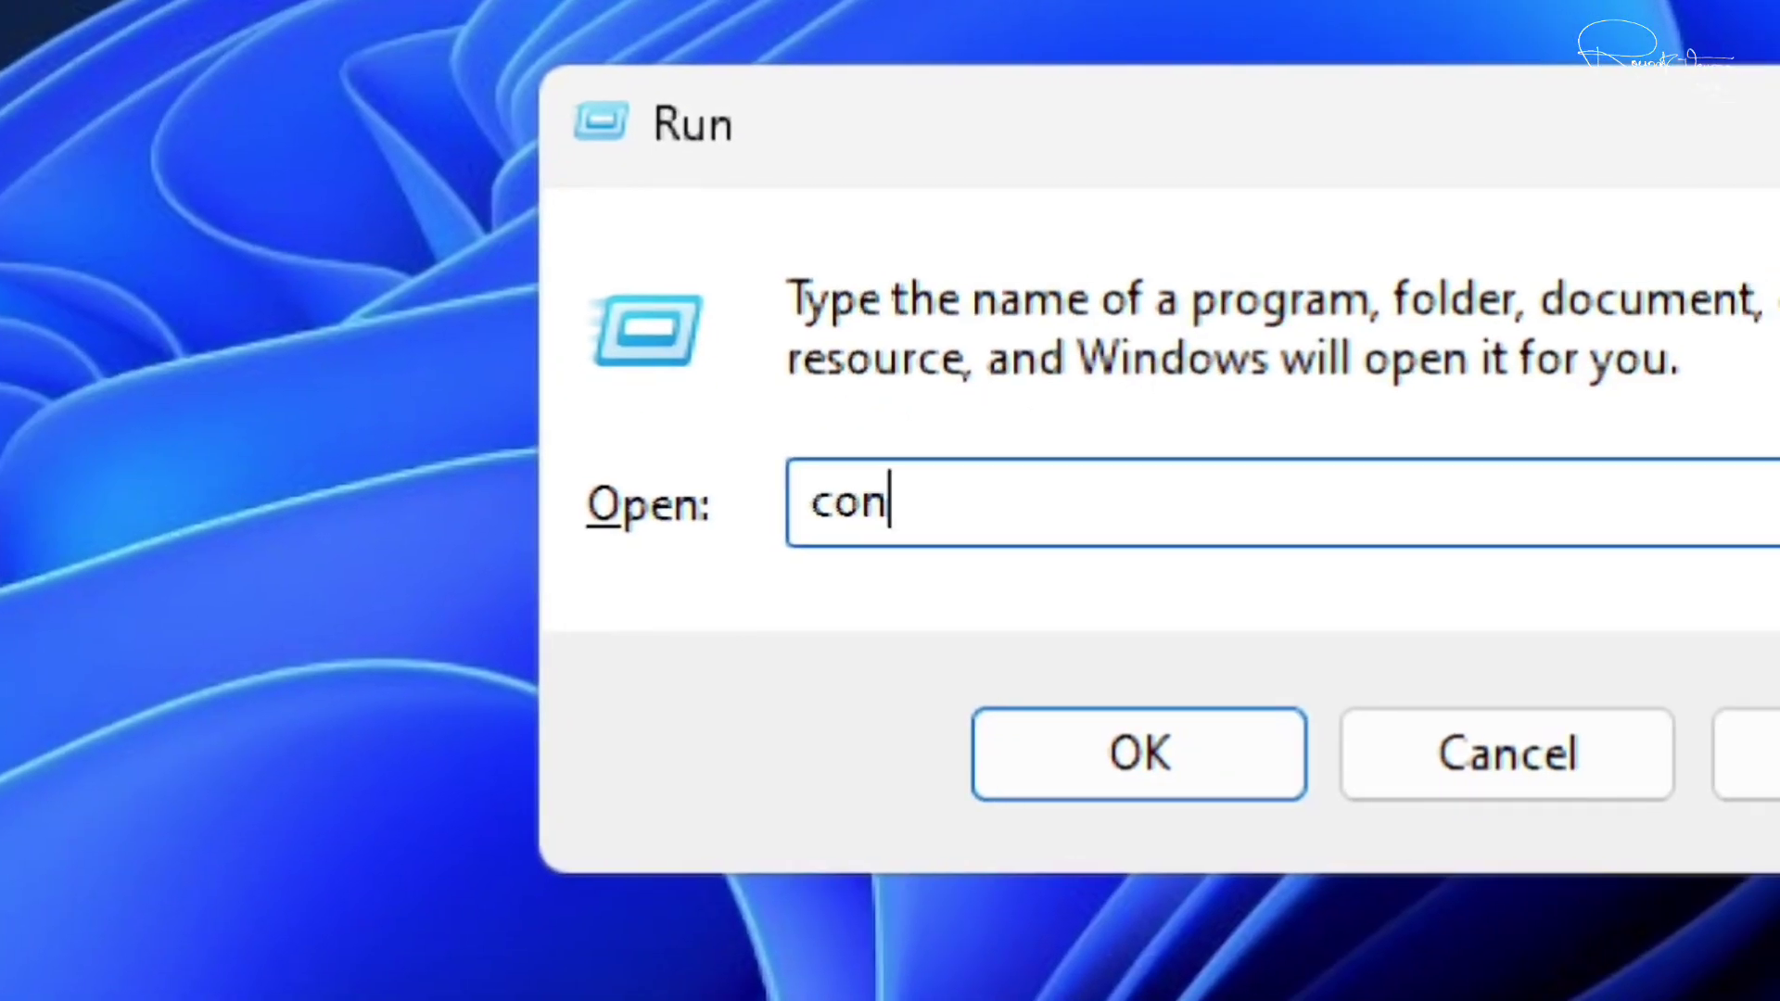
{"action": "type", "text": " pass"}
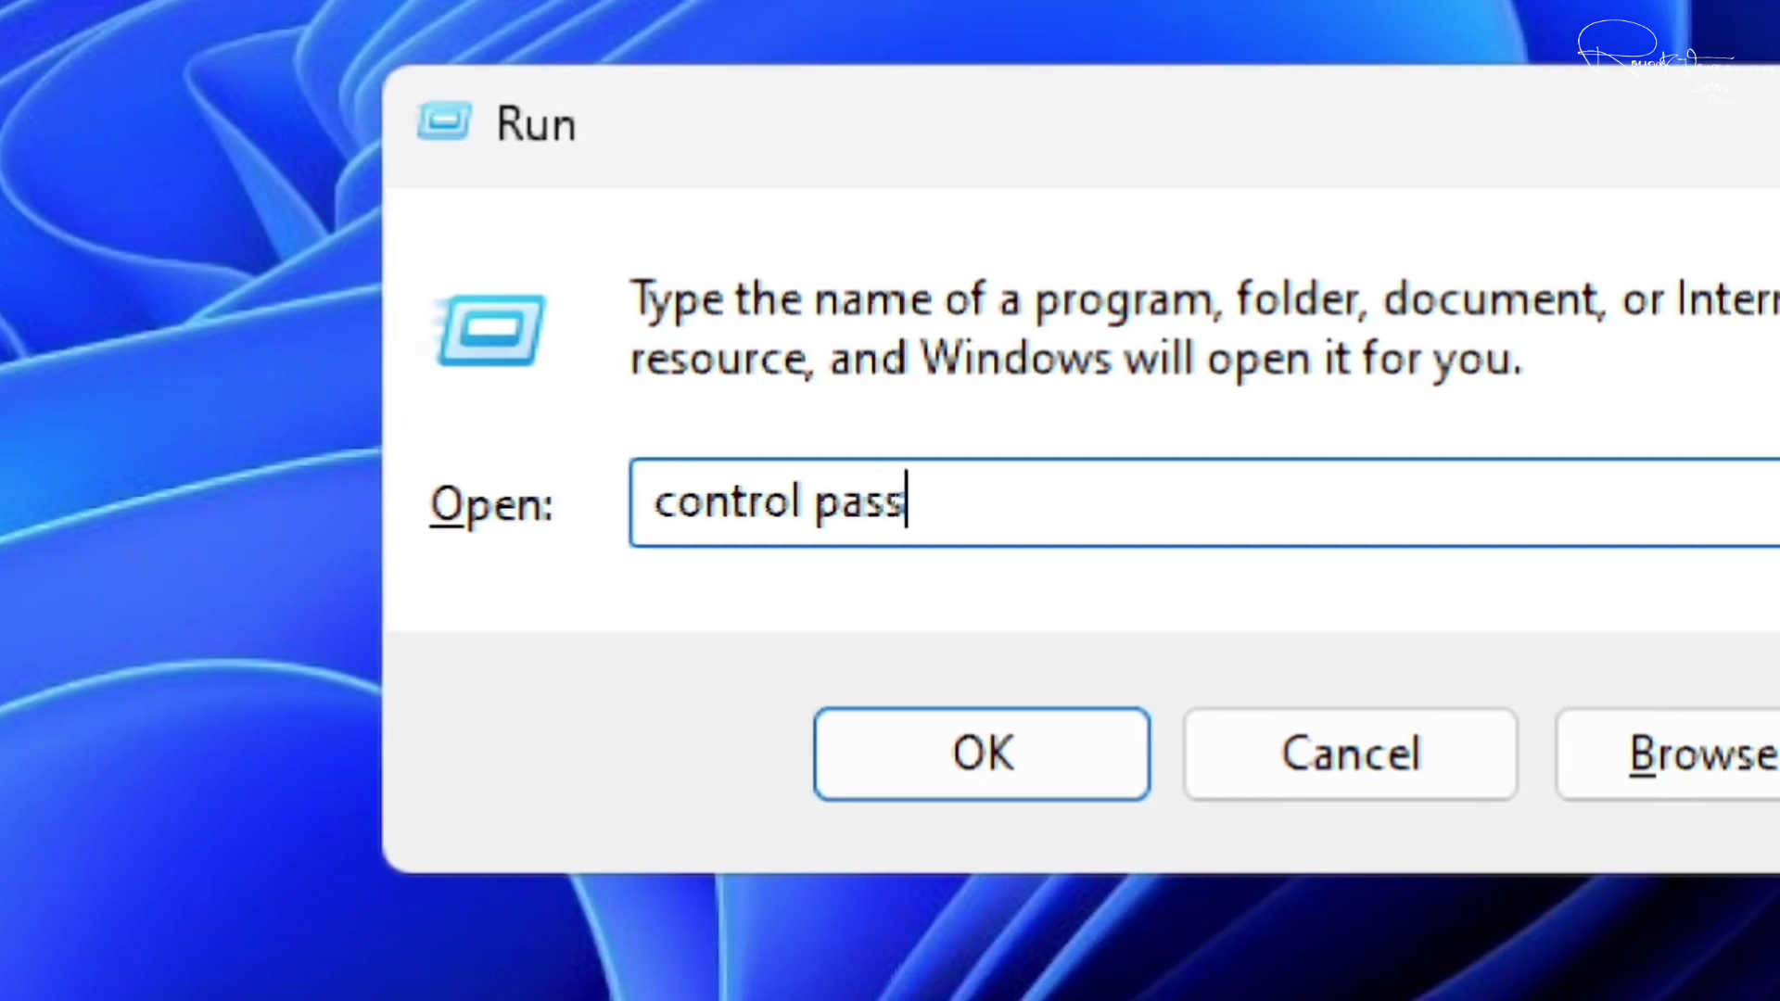
{"action": "key", "text": "BackSpace"}
{"action": "key", "text": "BackSpace"}
{"action": "key", "text": "BackSpace"}
{"action": "key", "text": "BackSpace"}
{"action": "type", "text": "user"}
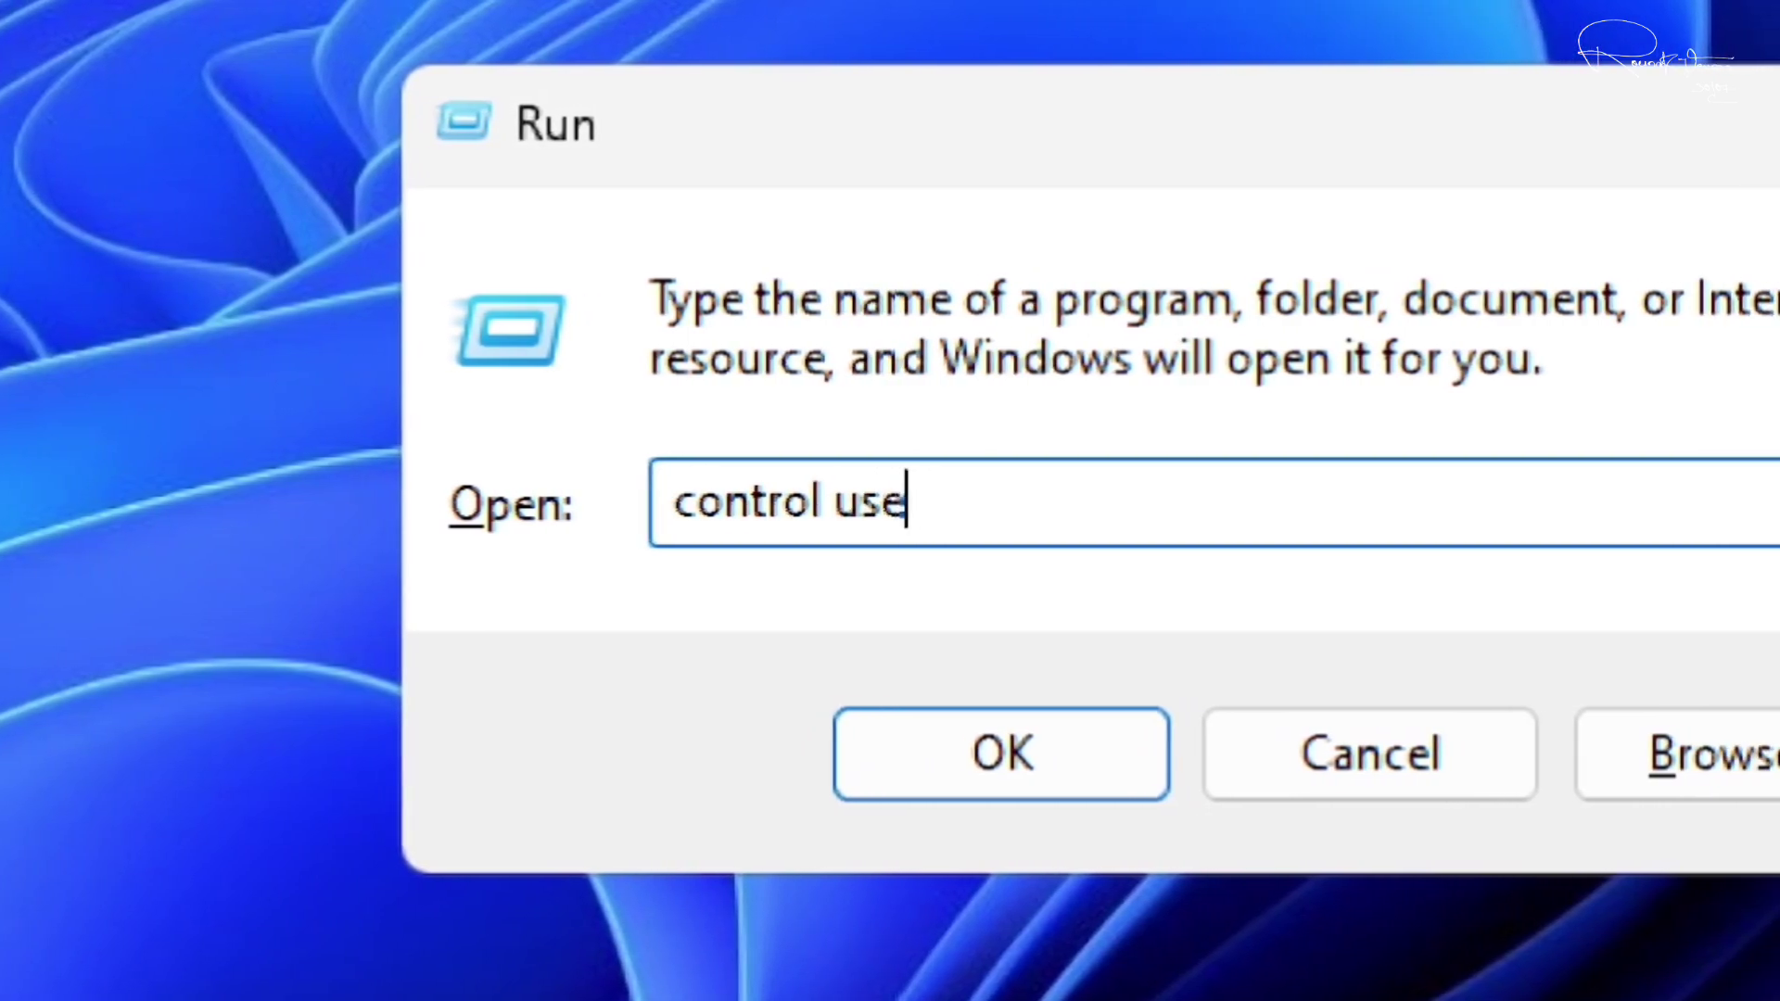
{"action": "type", "text": "password"}
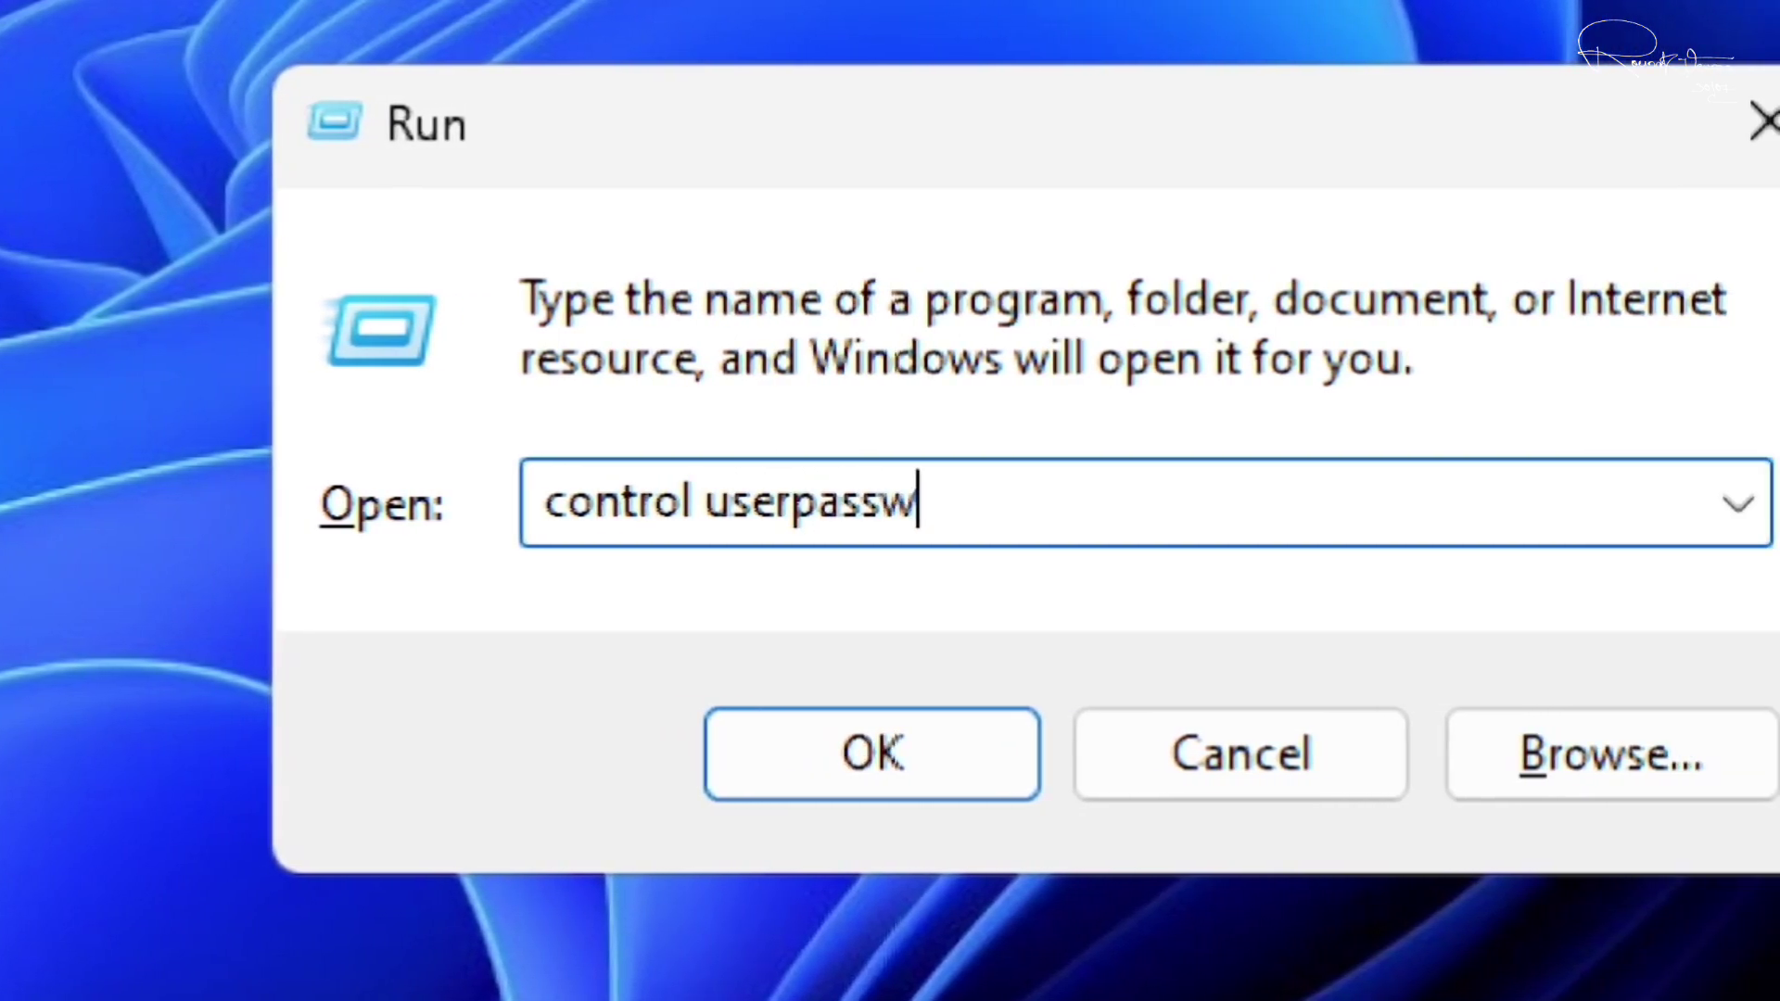
{"action": "type", "text": "s2"}
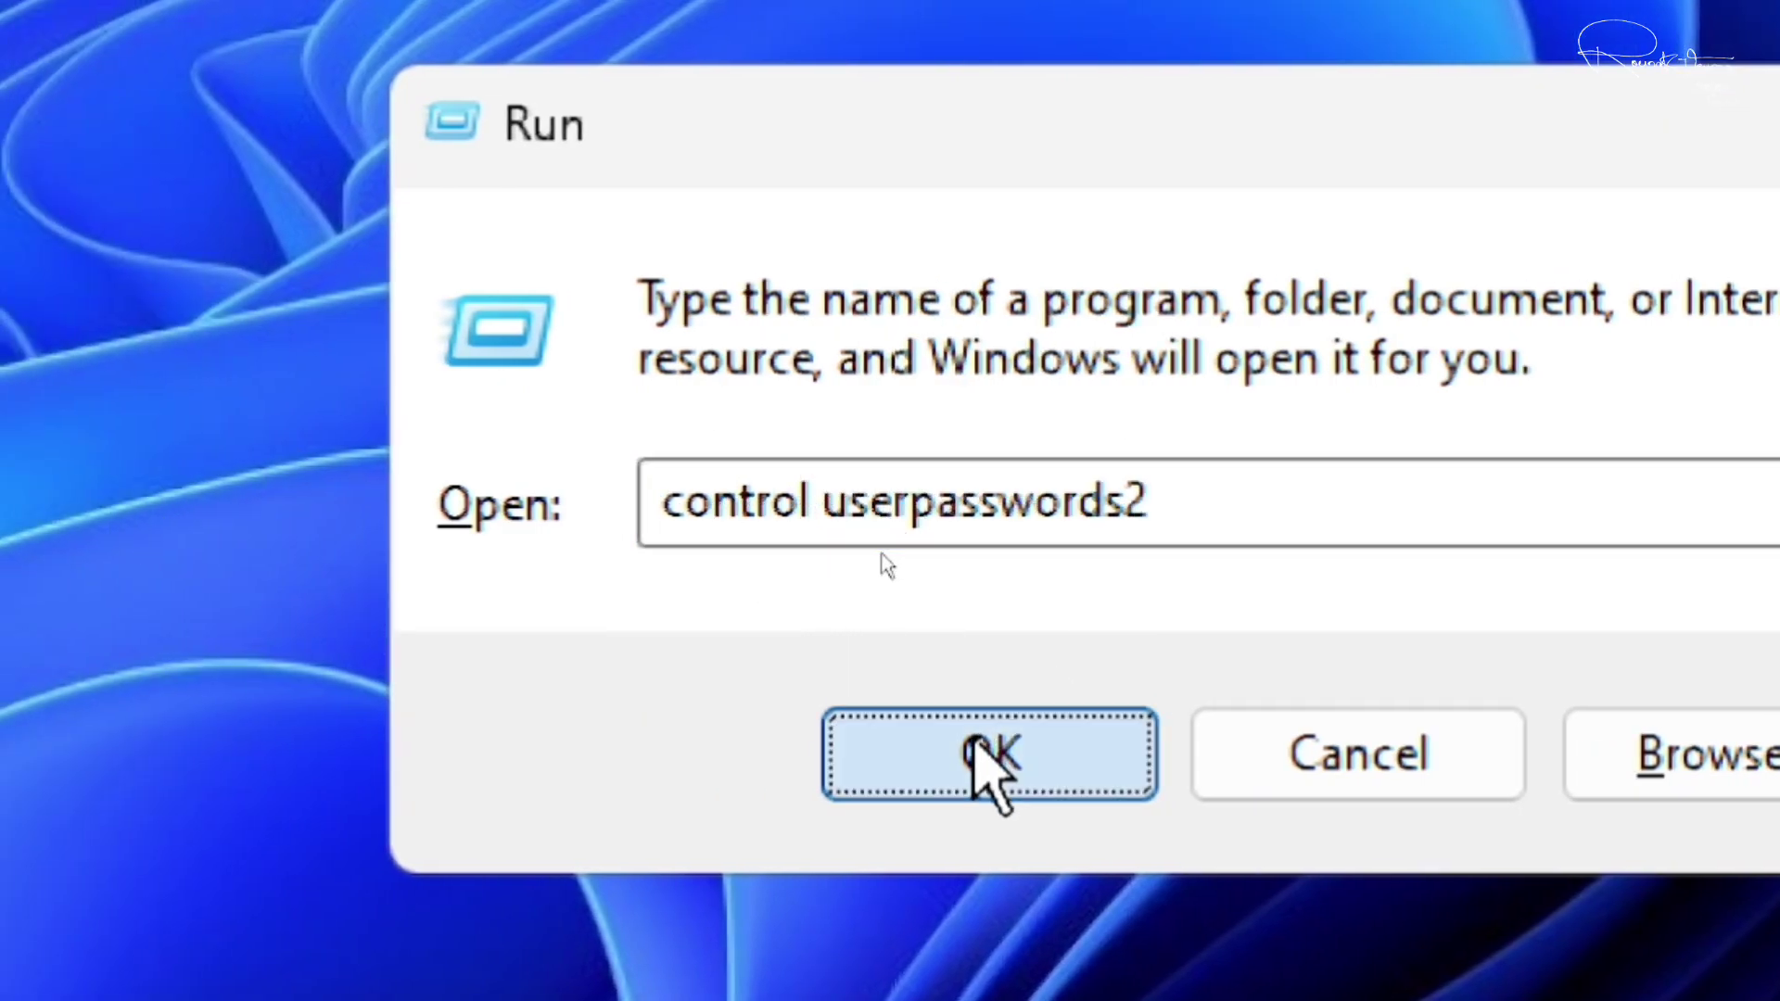
{"action": "left_click", "coordinate": [998, 742]}
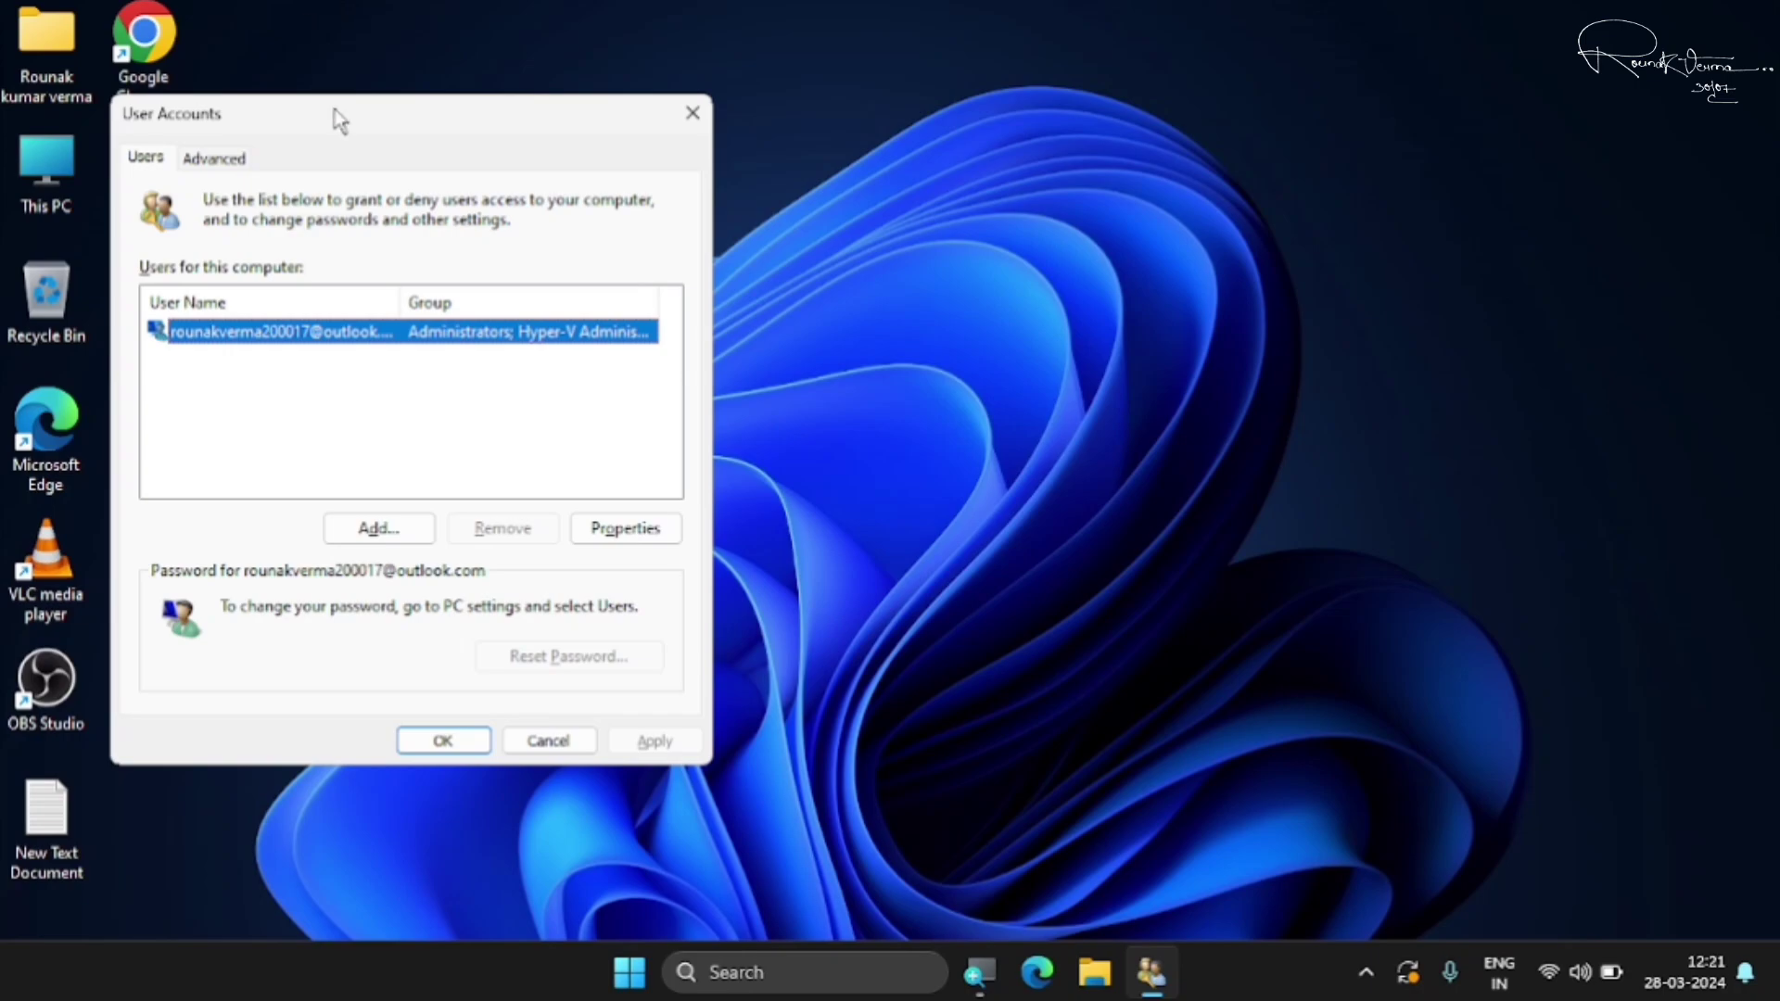
- View the general properties of the listed user account, close them, and show the advanced User Accounts options
{"action": "left_click_drag", "start_coordinate": [333, 109], "coordinate": [814, 159]}
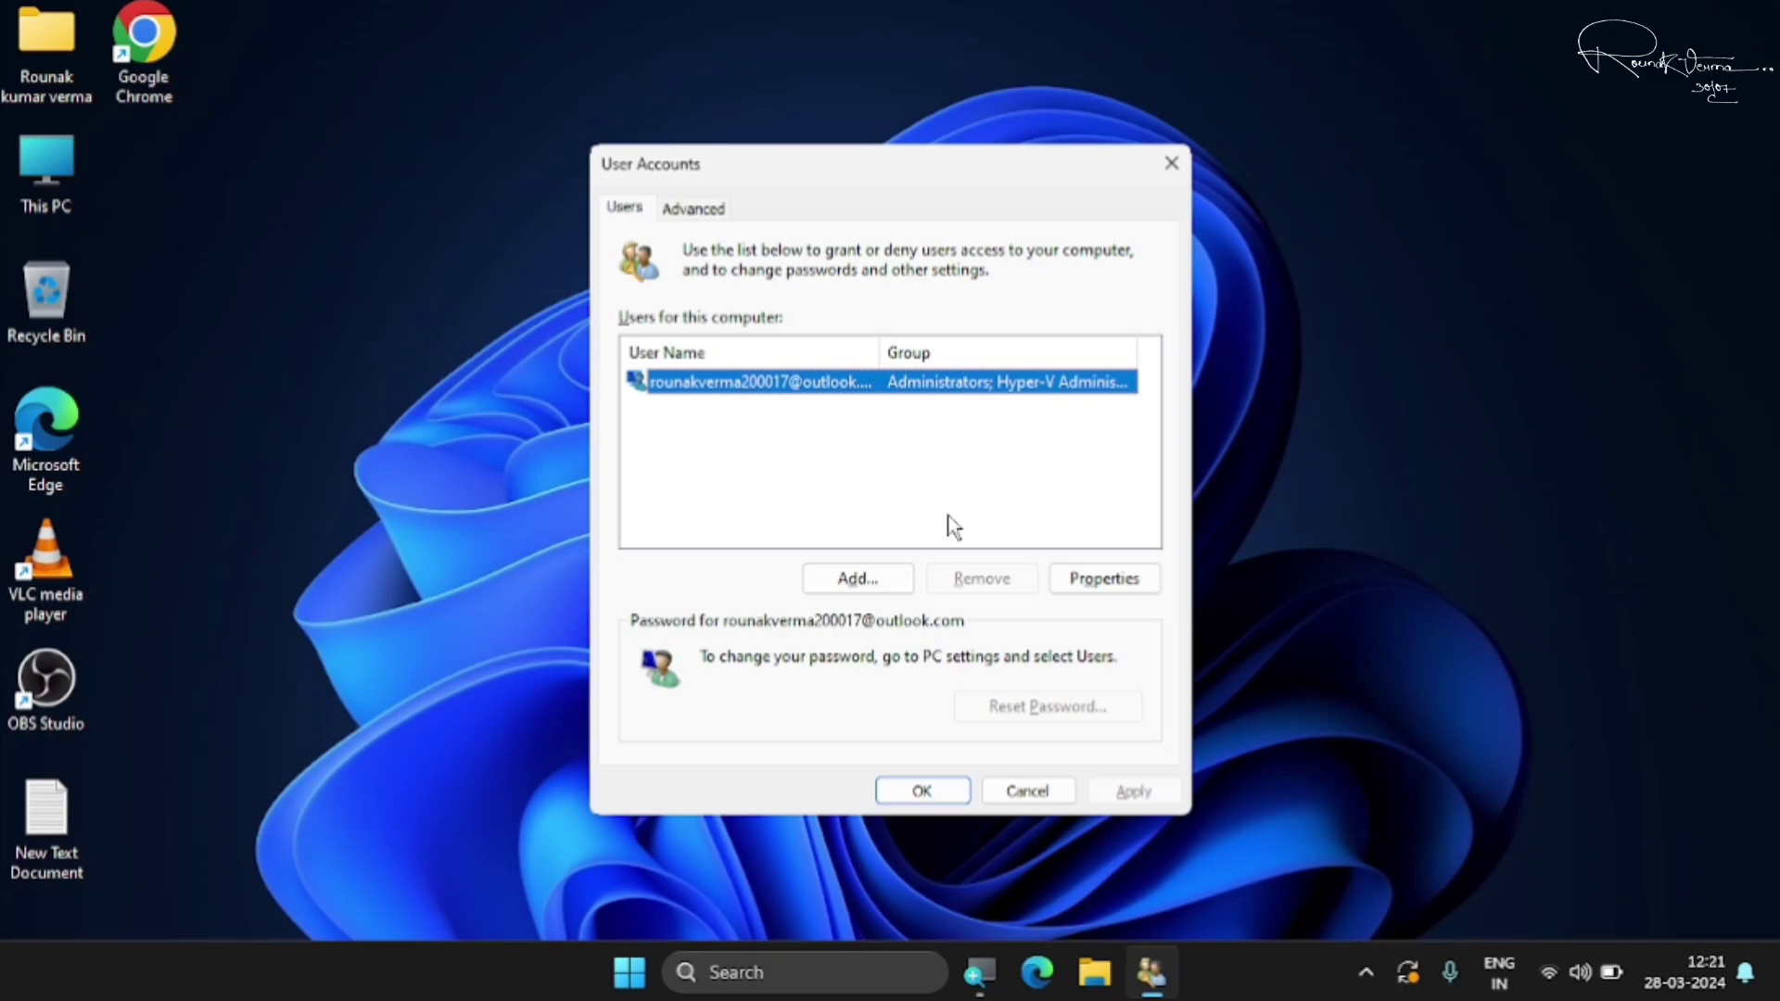
{"action": "left_click", "coordinate": [1105, 582]}
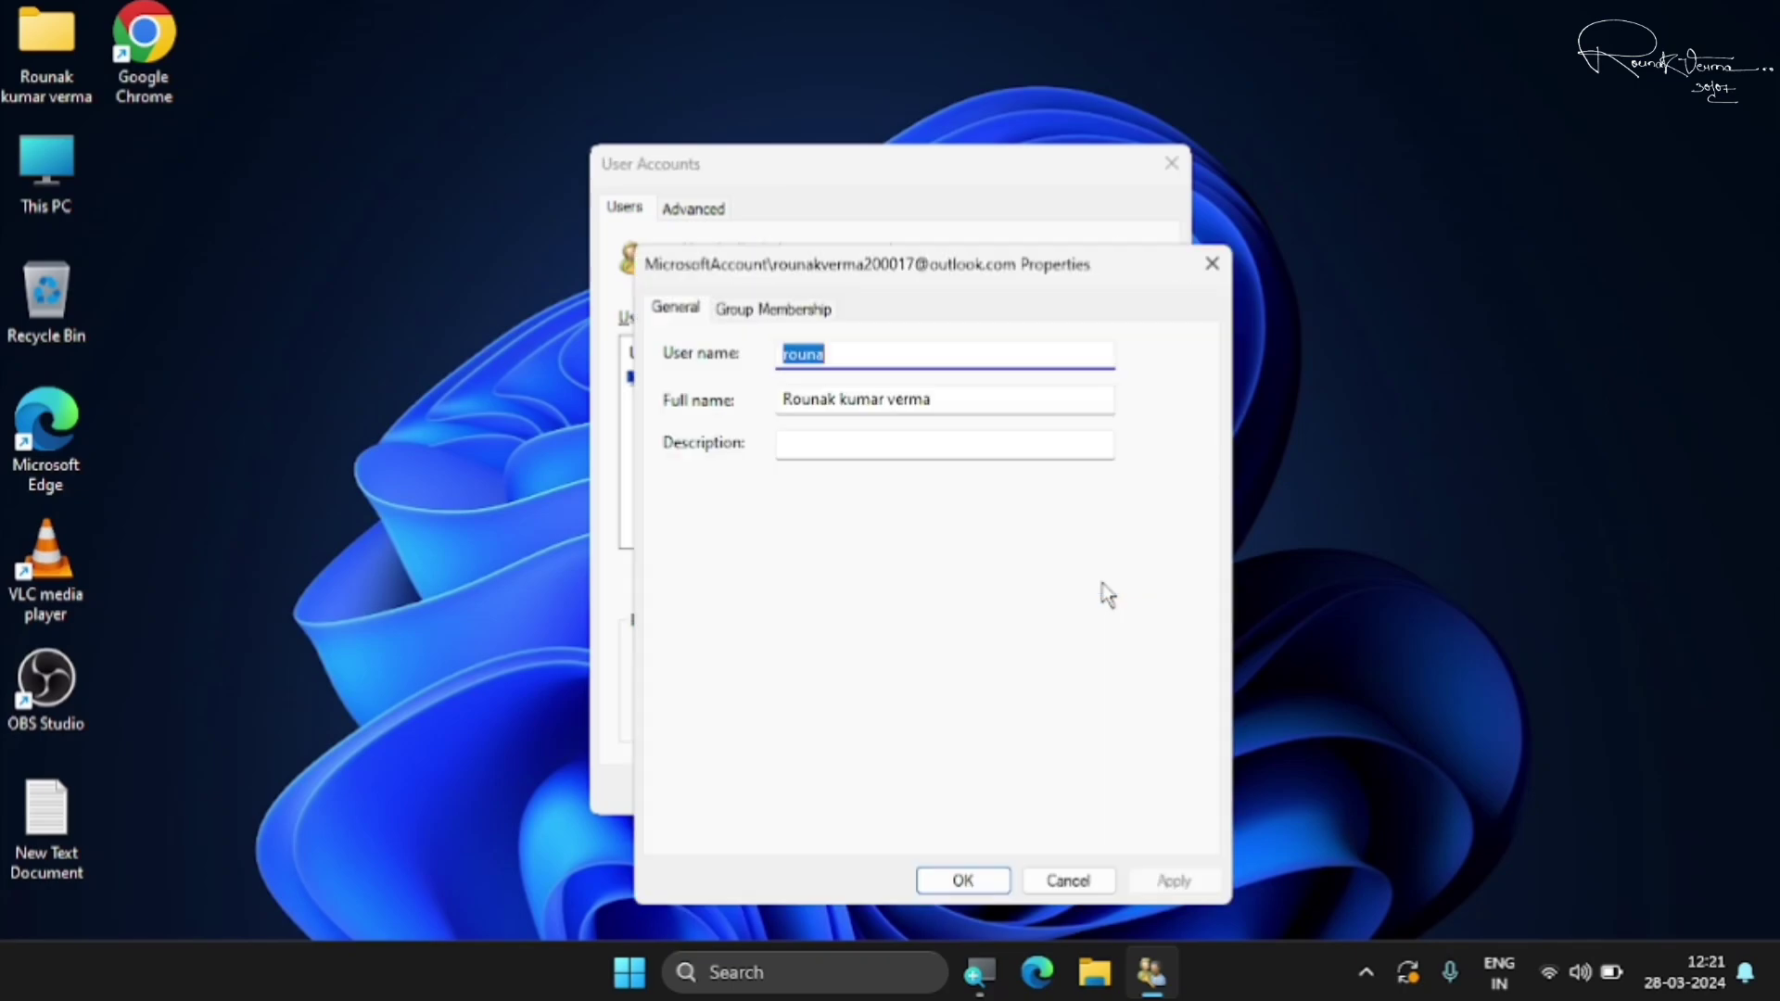
{"action": "left_click", "coordinate": [1220, 265]}
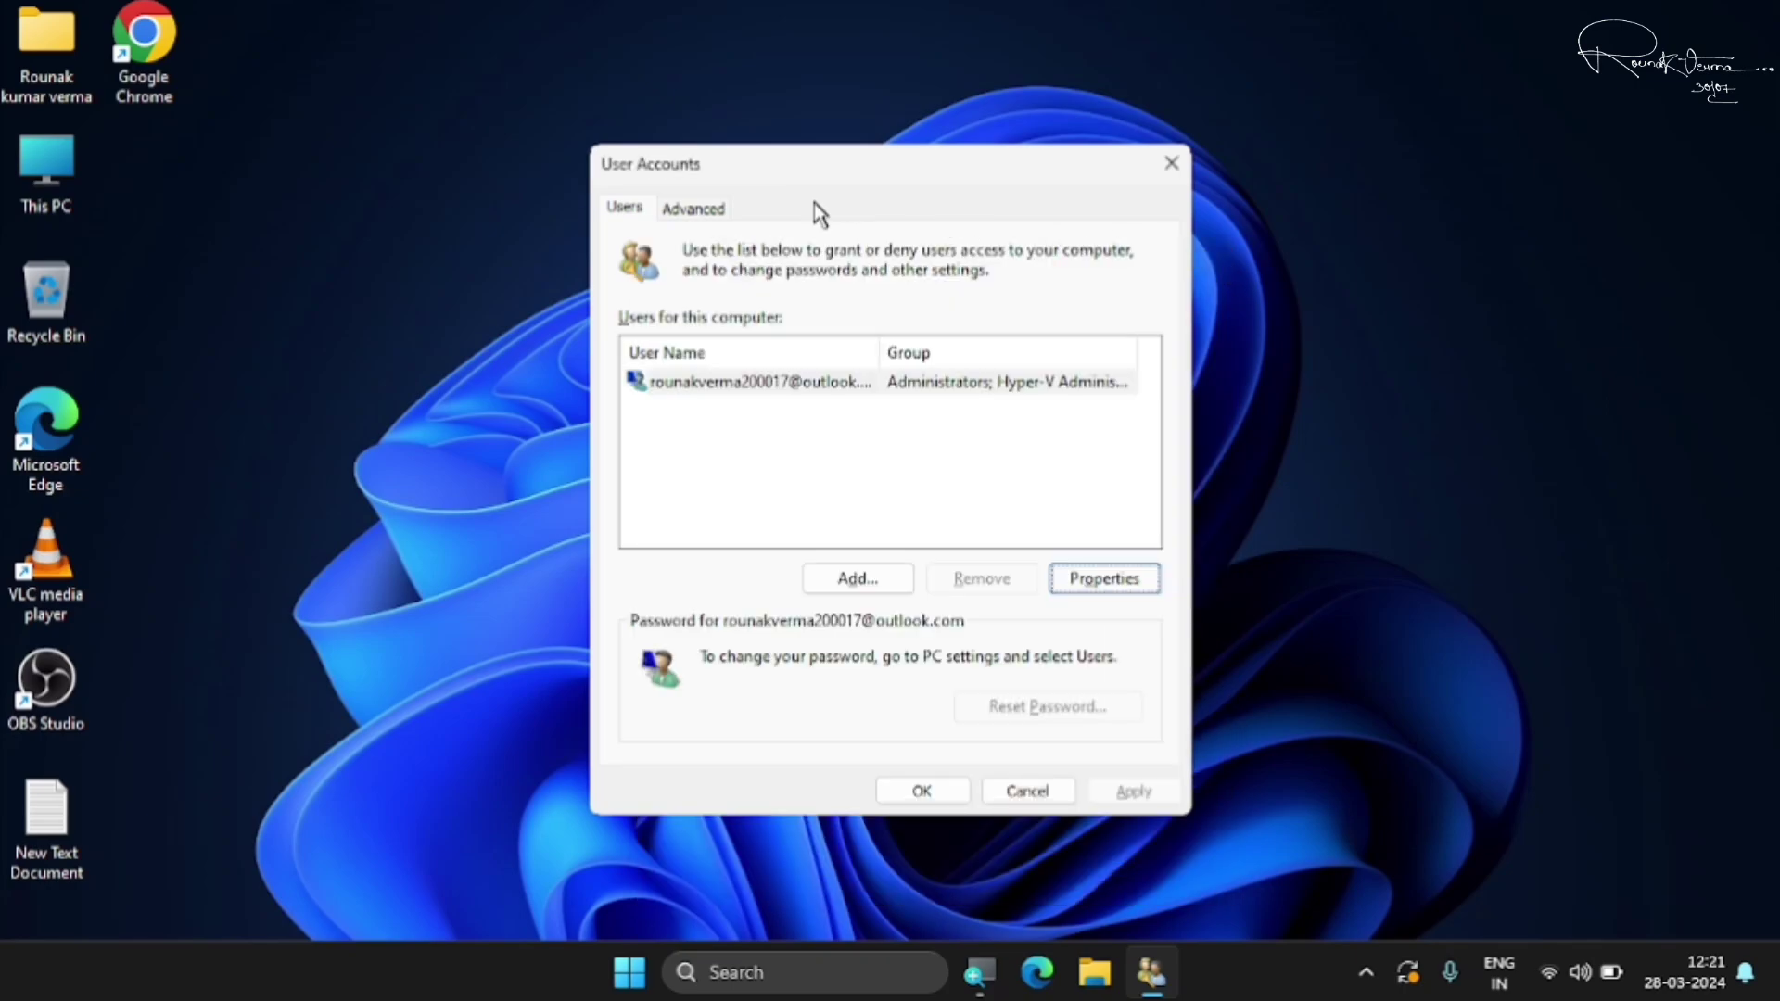
{"action": "left_click", "coordinate": [687, 213]}
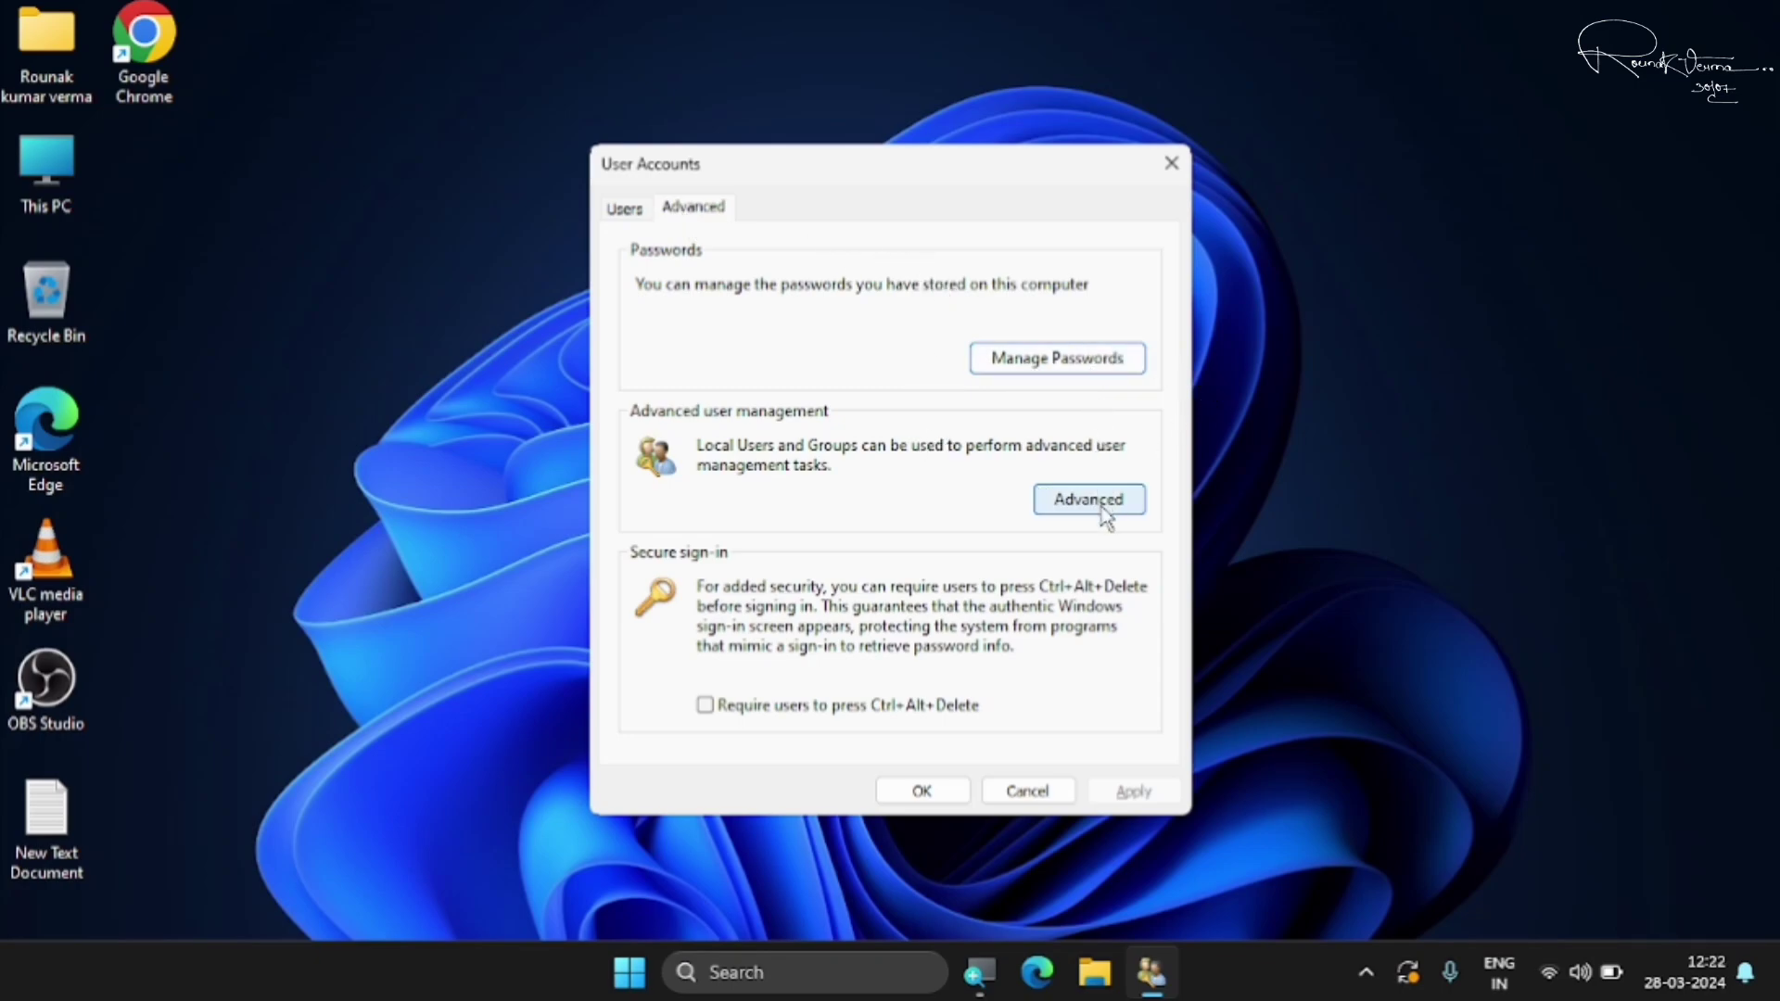
- Return to the list of users, close User Accounts, and launch Disk Cleanup with the Run command cleanmgr
{"action": "left_click", "coordinate": [619, 213]}
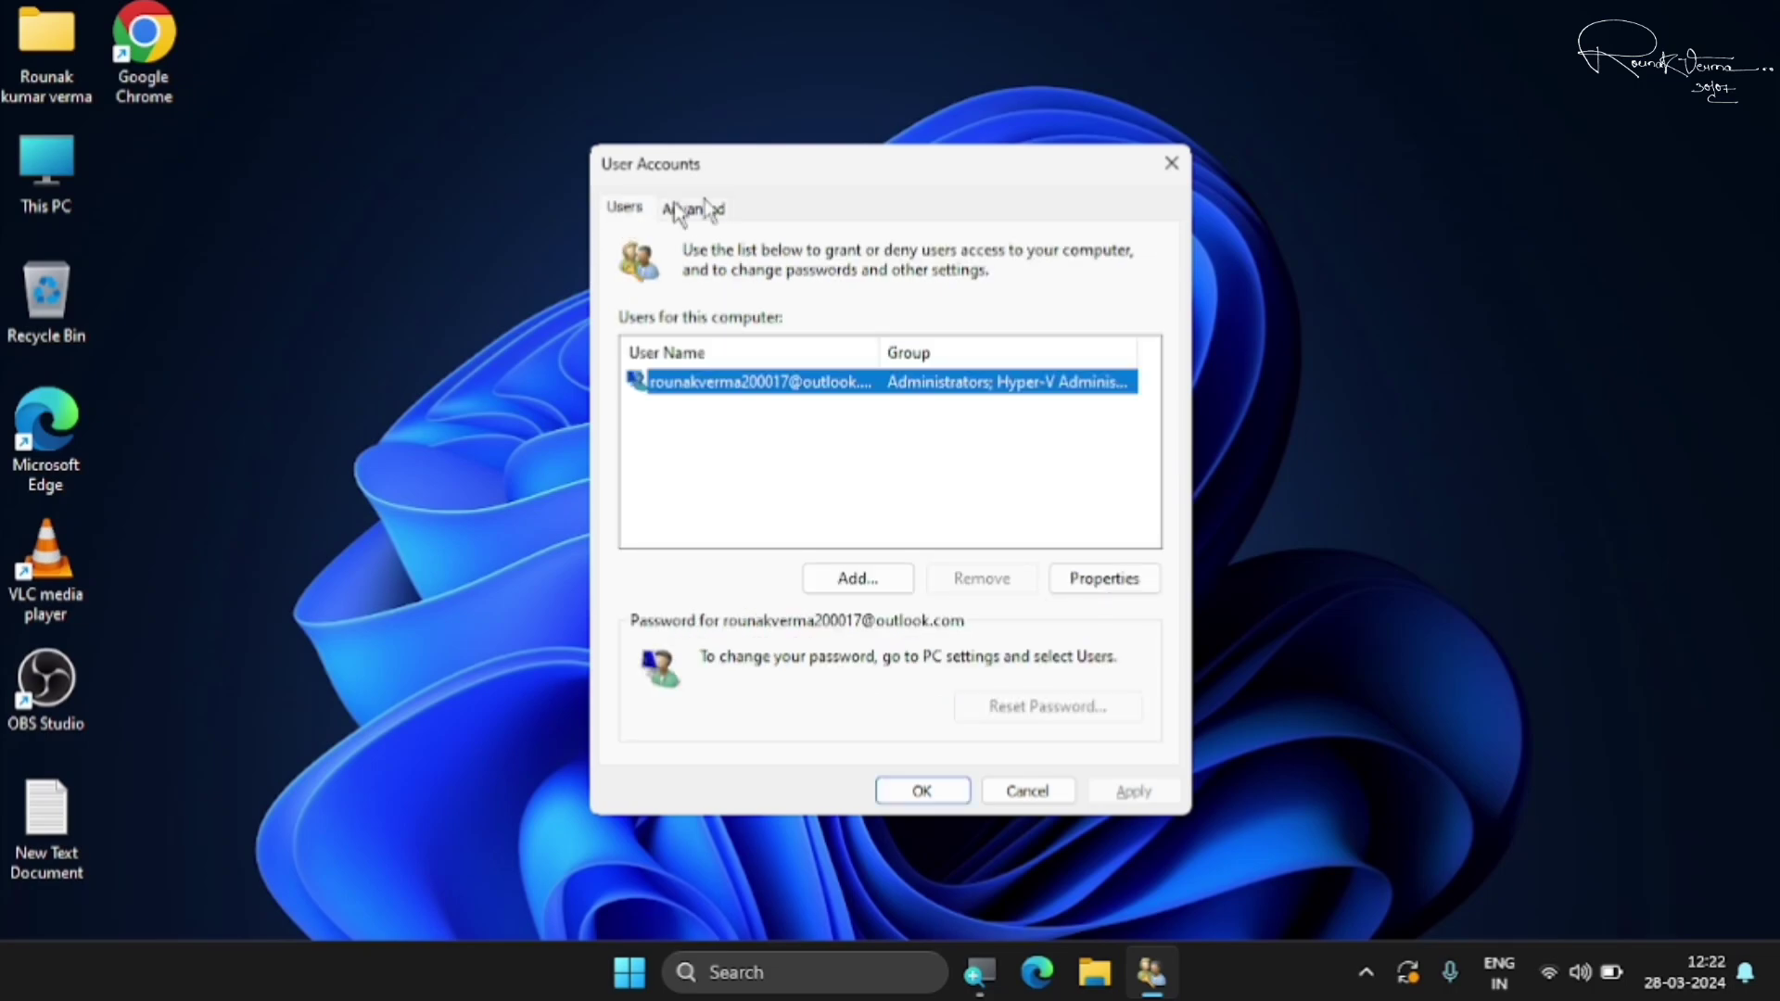
{"action": "left_click", "coordinate": [1169, 165]}
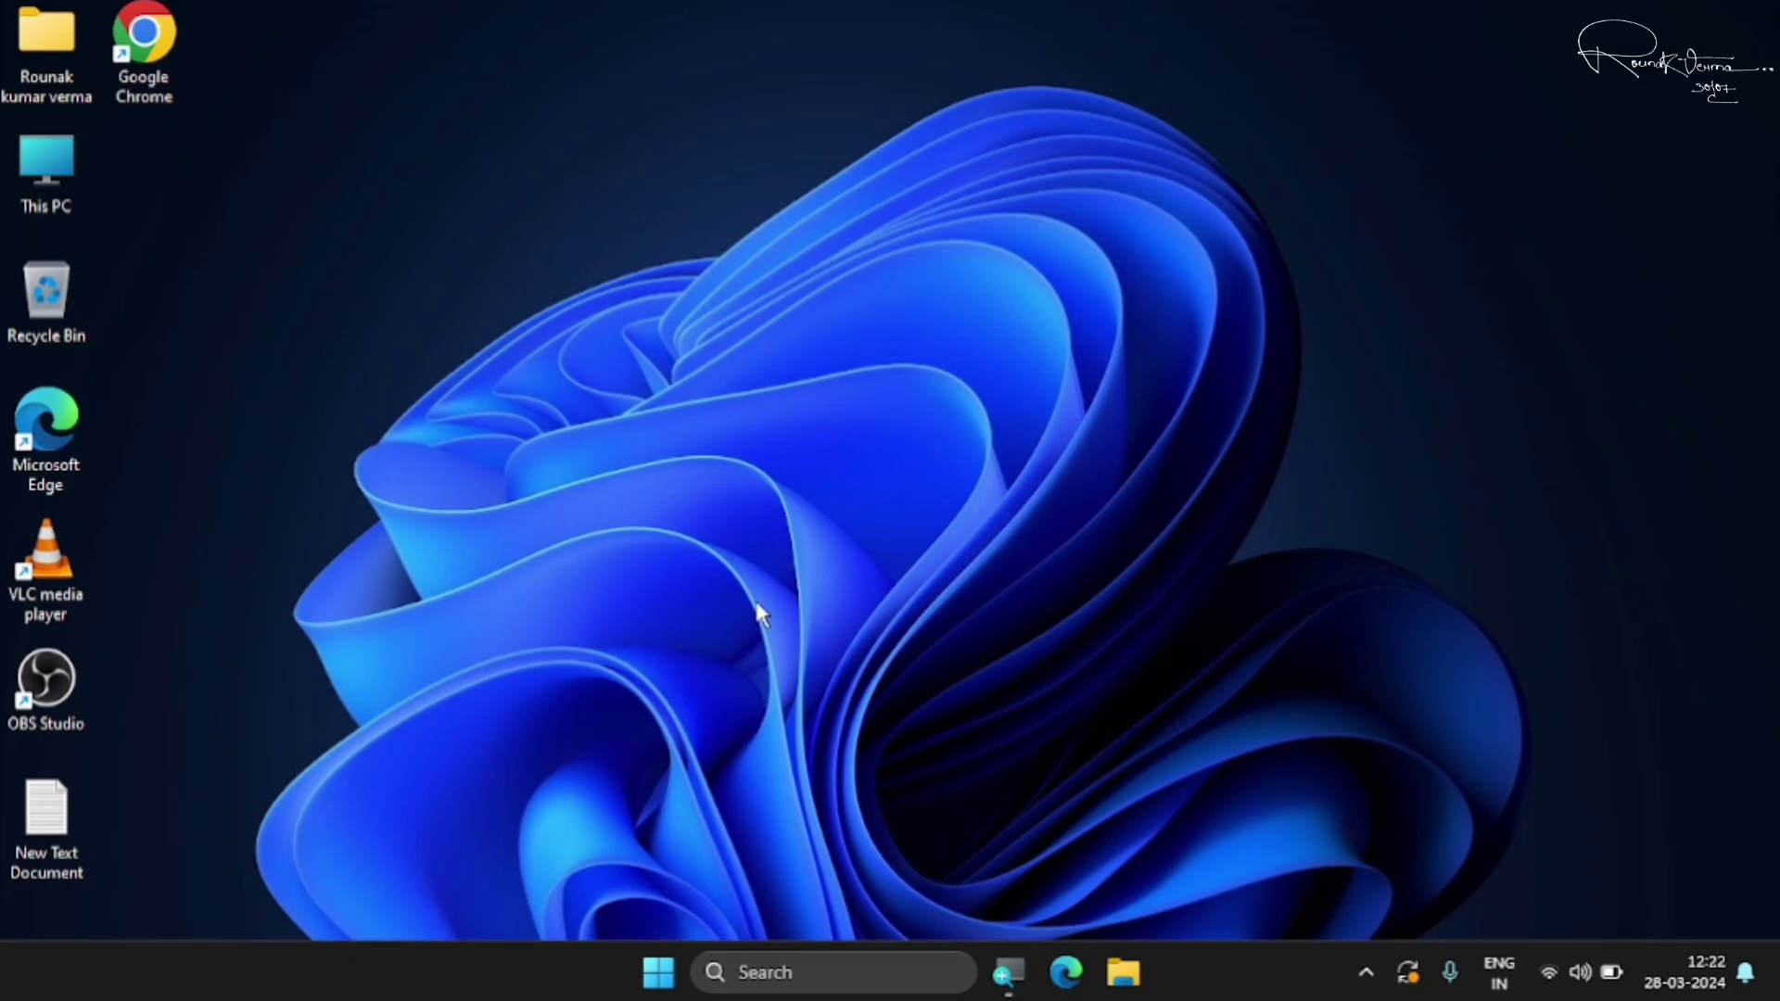
{"action": "key", "text": "super+r"}
{"action": "left_click_drag", "start_coordinate": [294, 682], "coordinate": [876, 353]}
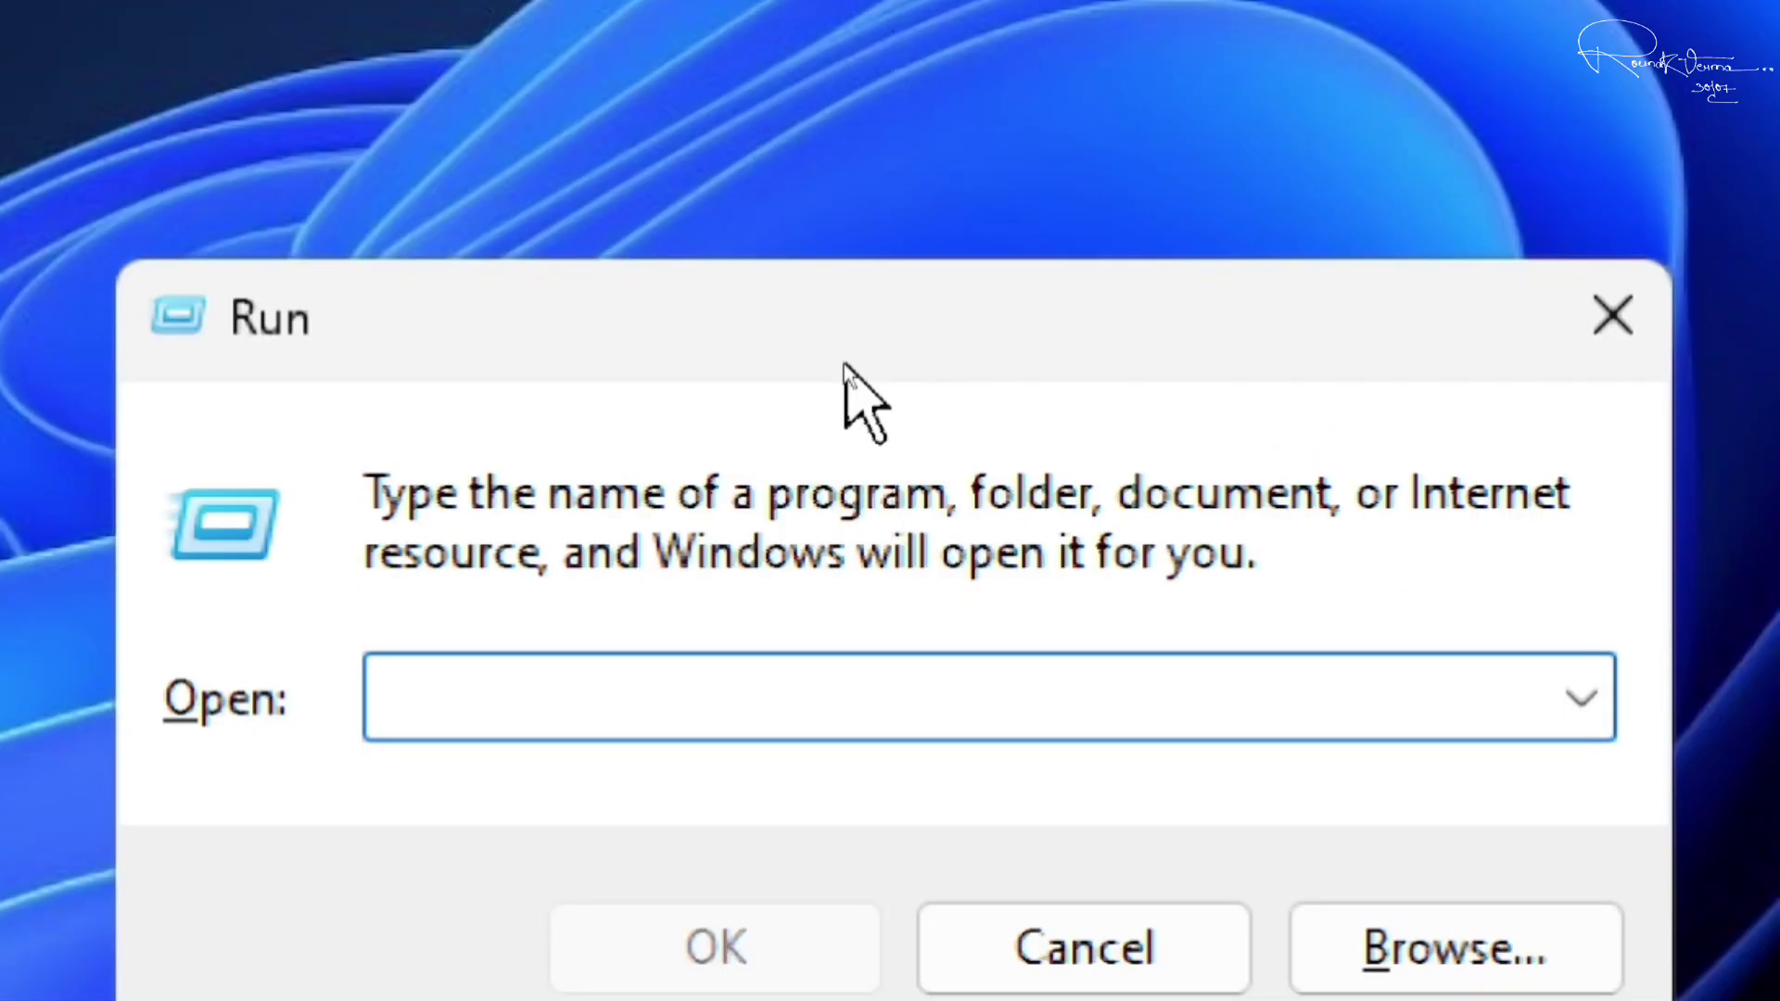
{"action": "type", "text": "cleanmgr"}
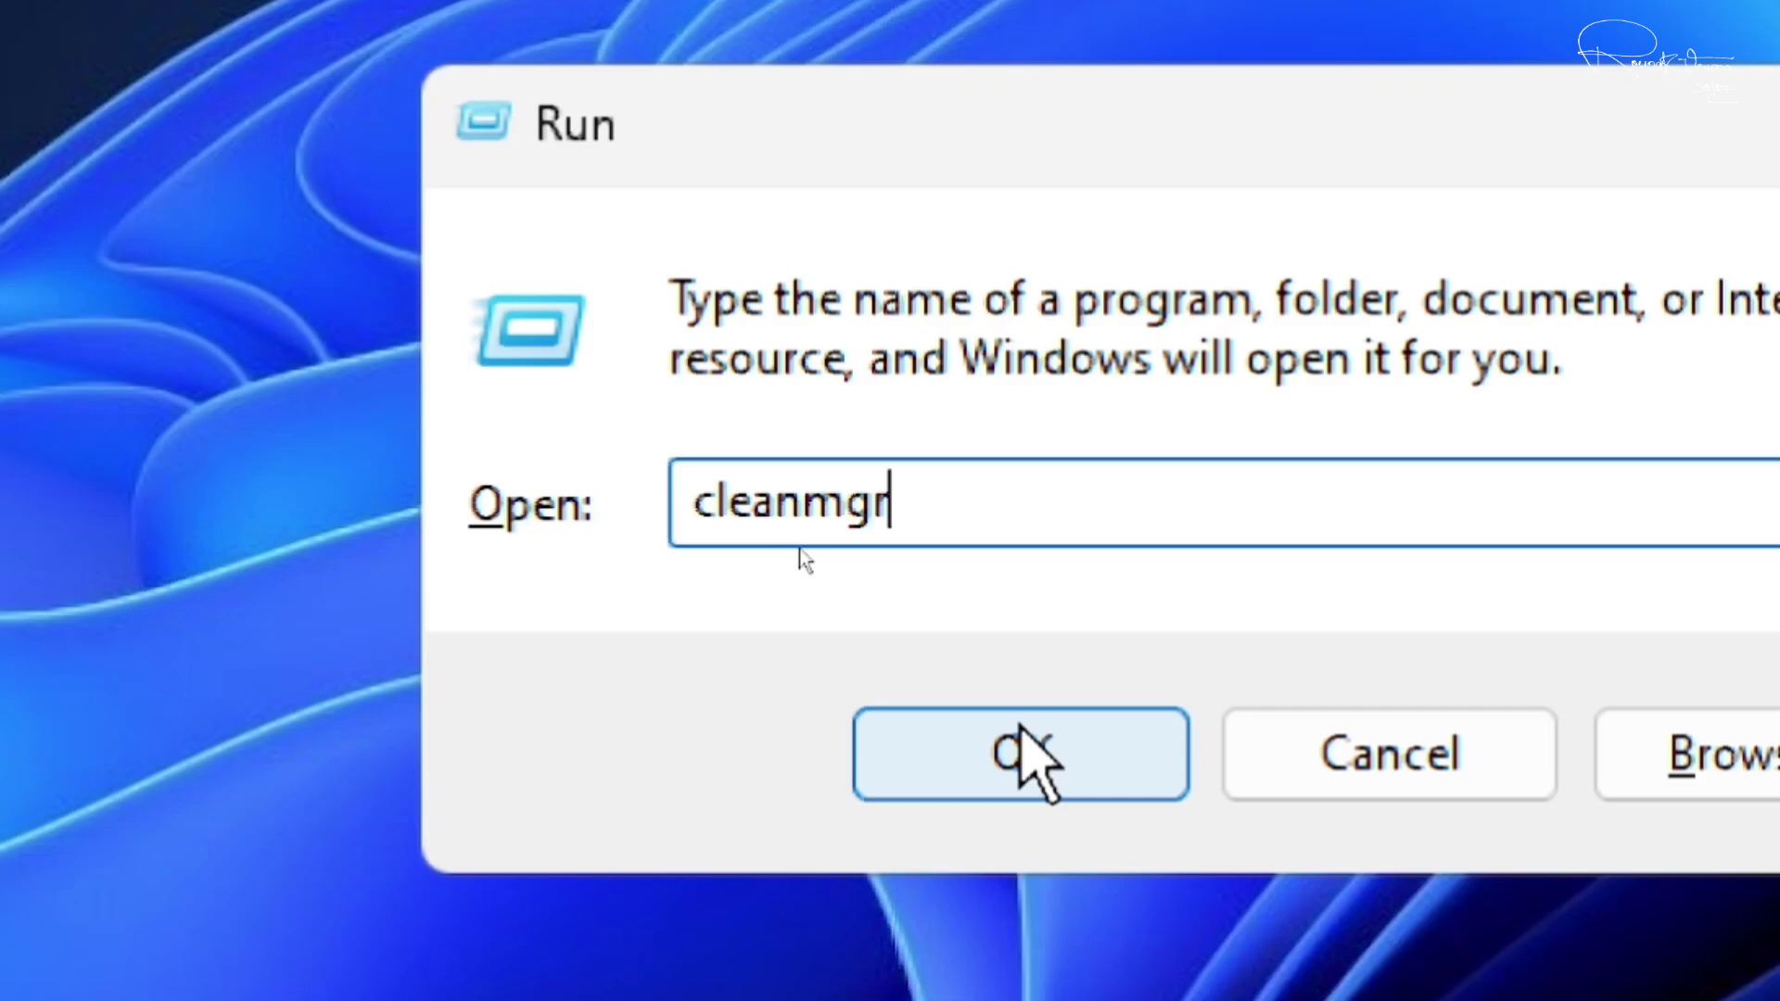
{"action": "left_click", "coordinate": [1023, 727]}
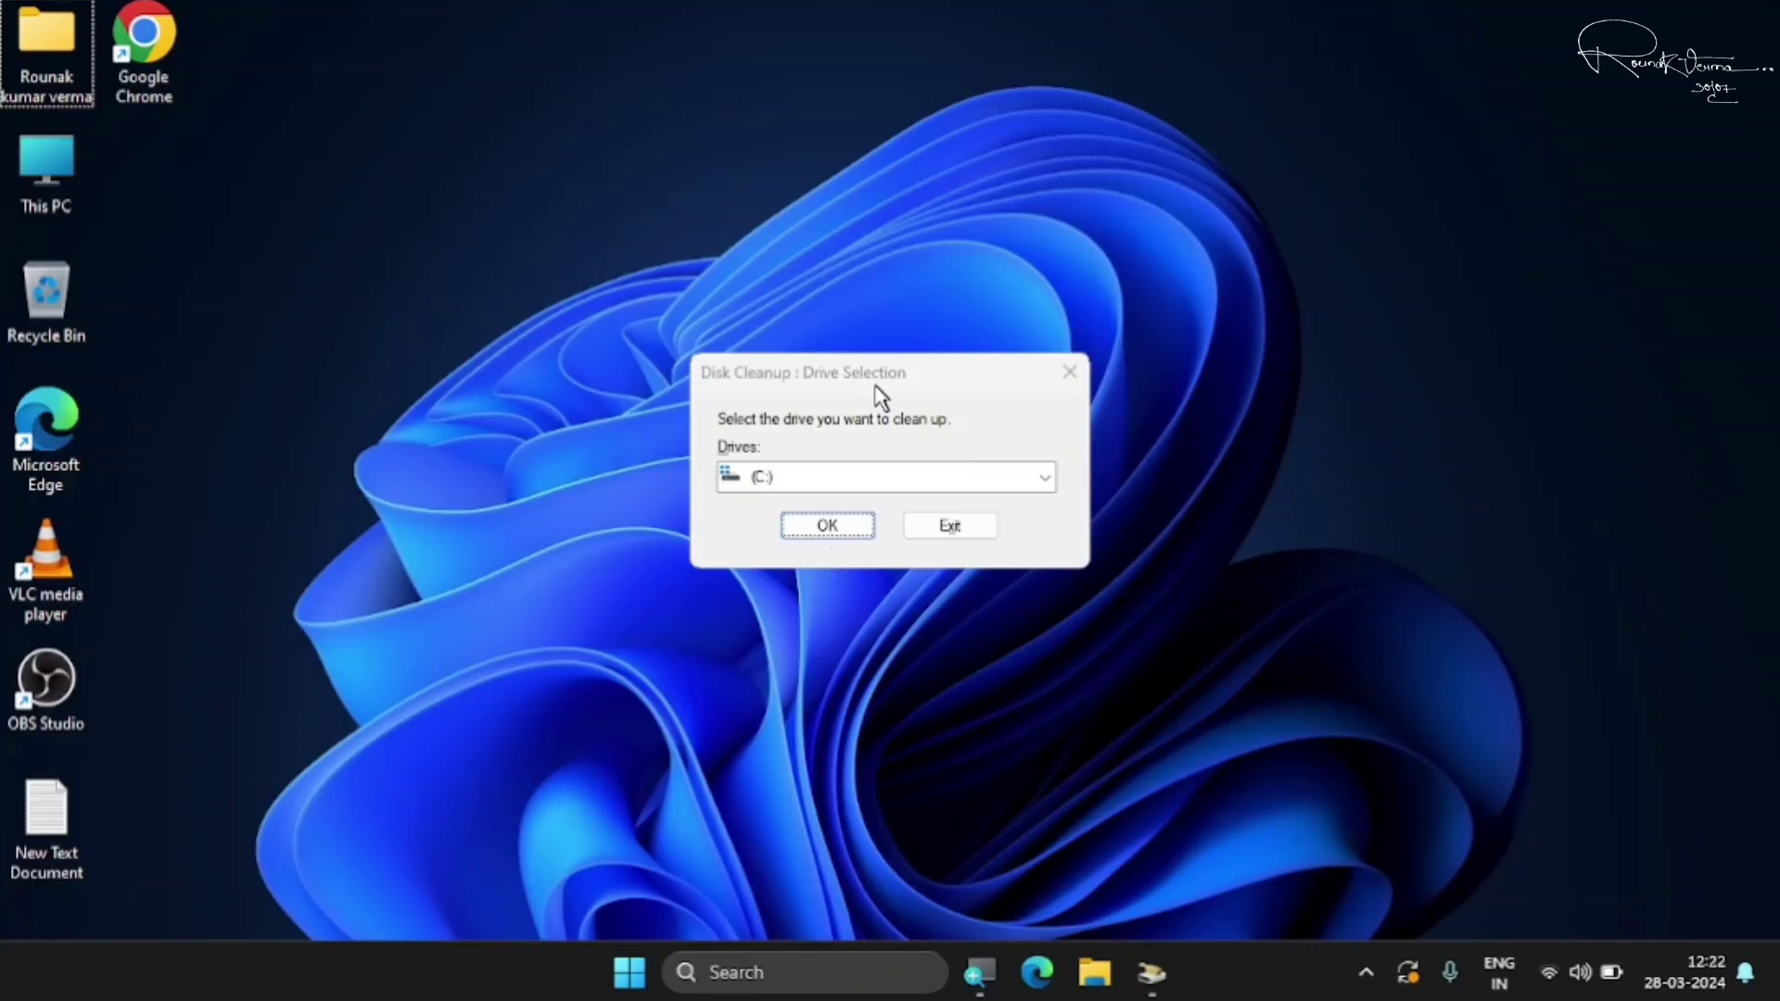
- Choose drive C: for Disk Cleanup and review the list of files to delete
{"action": "left_click", "coordinate": [966, 480]}
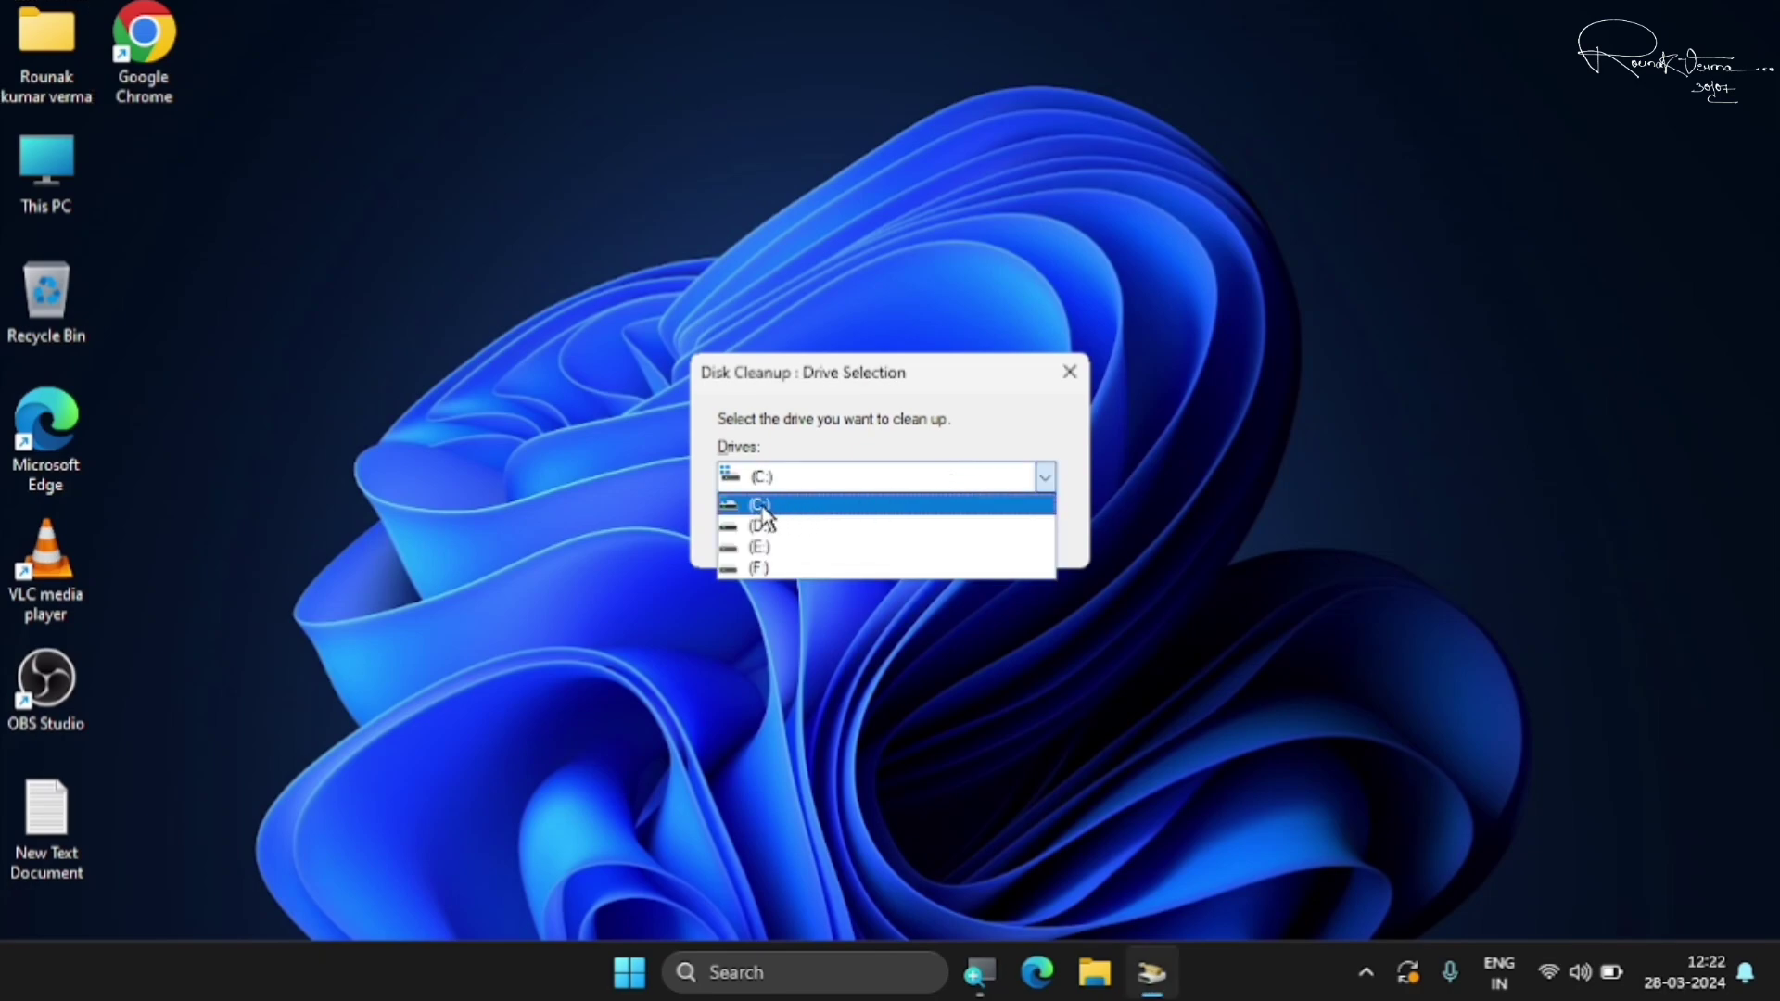
{"action": "left_click", "coordinate": [761, 513]}
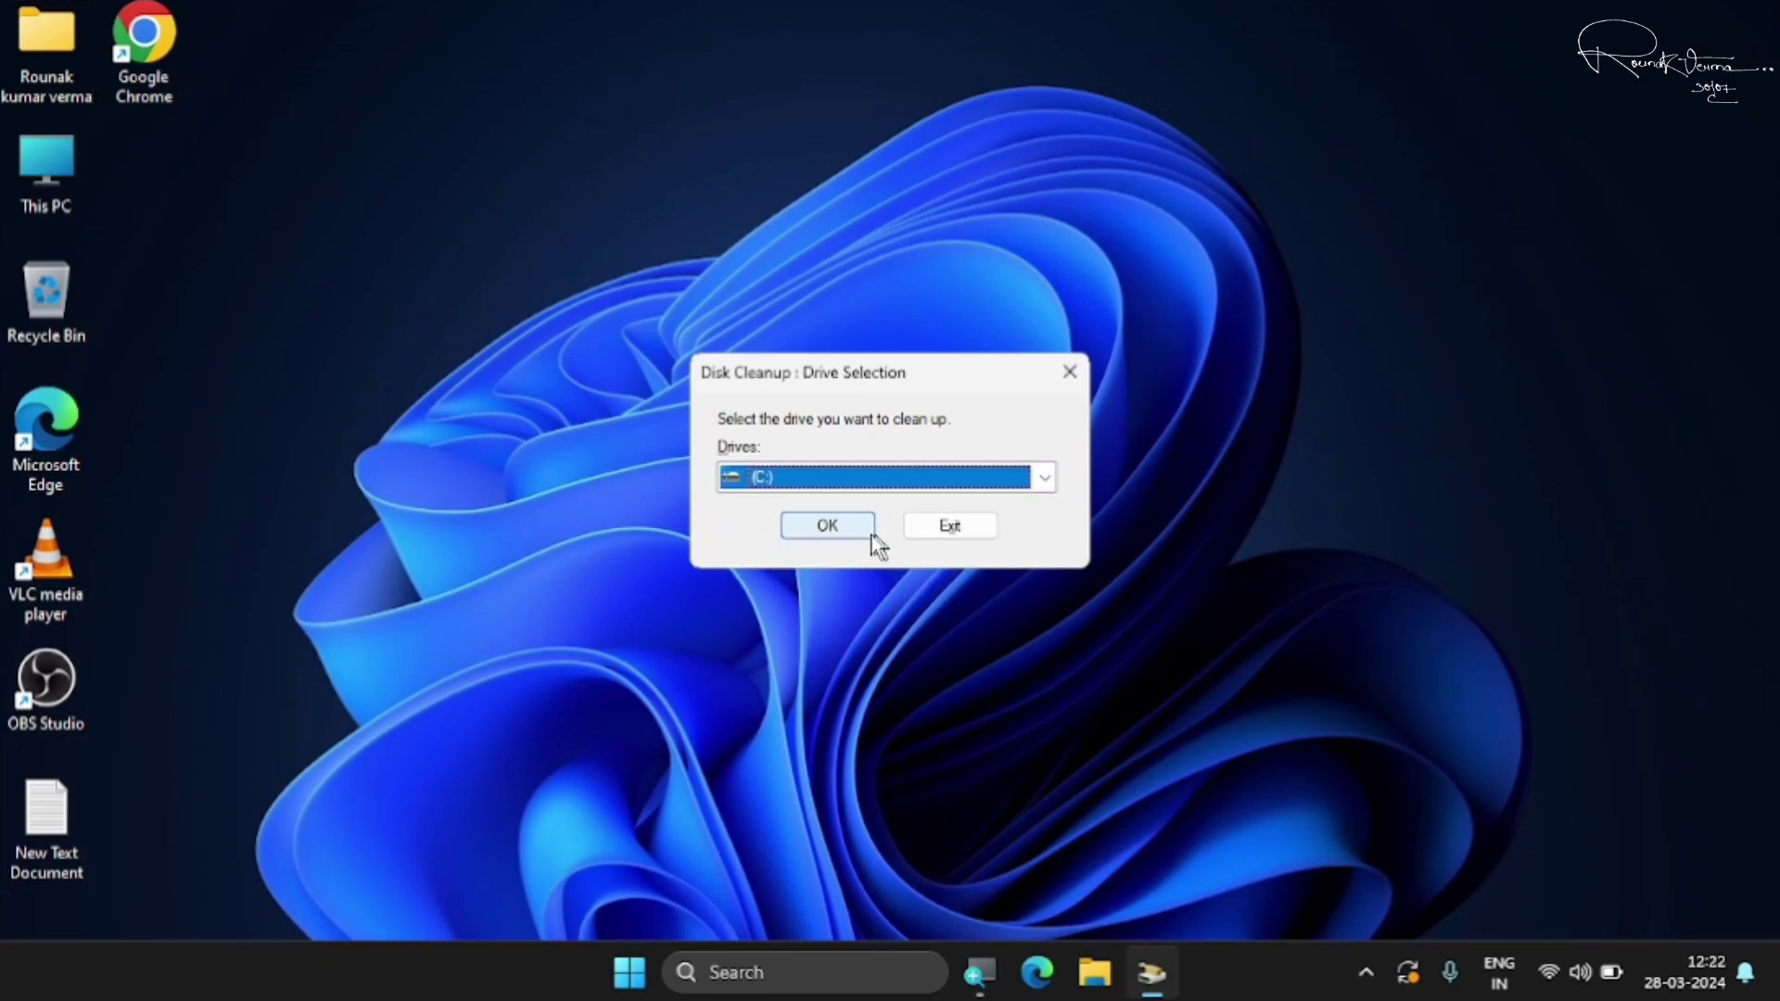
{"action": "left_click", "coordinate": [838, 531]}
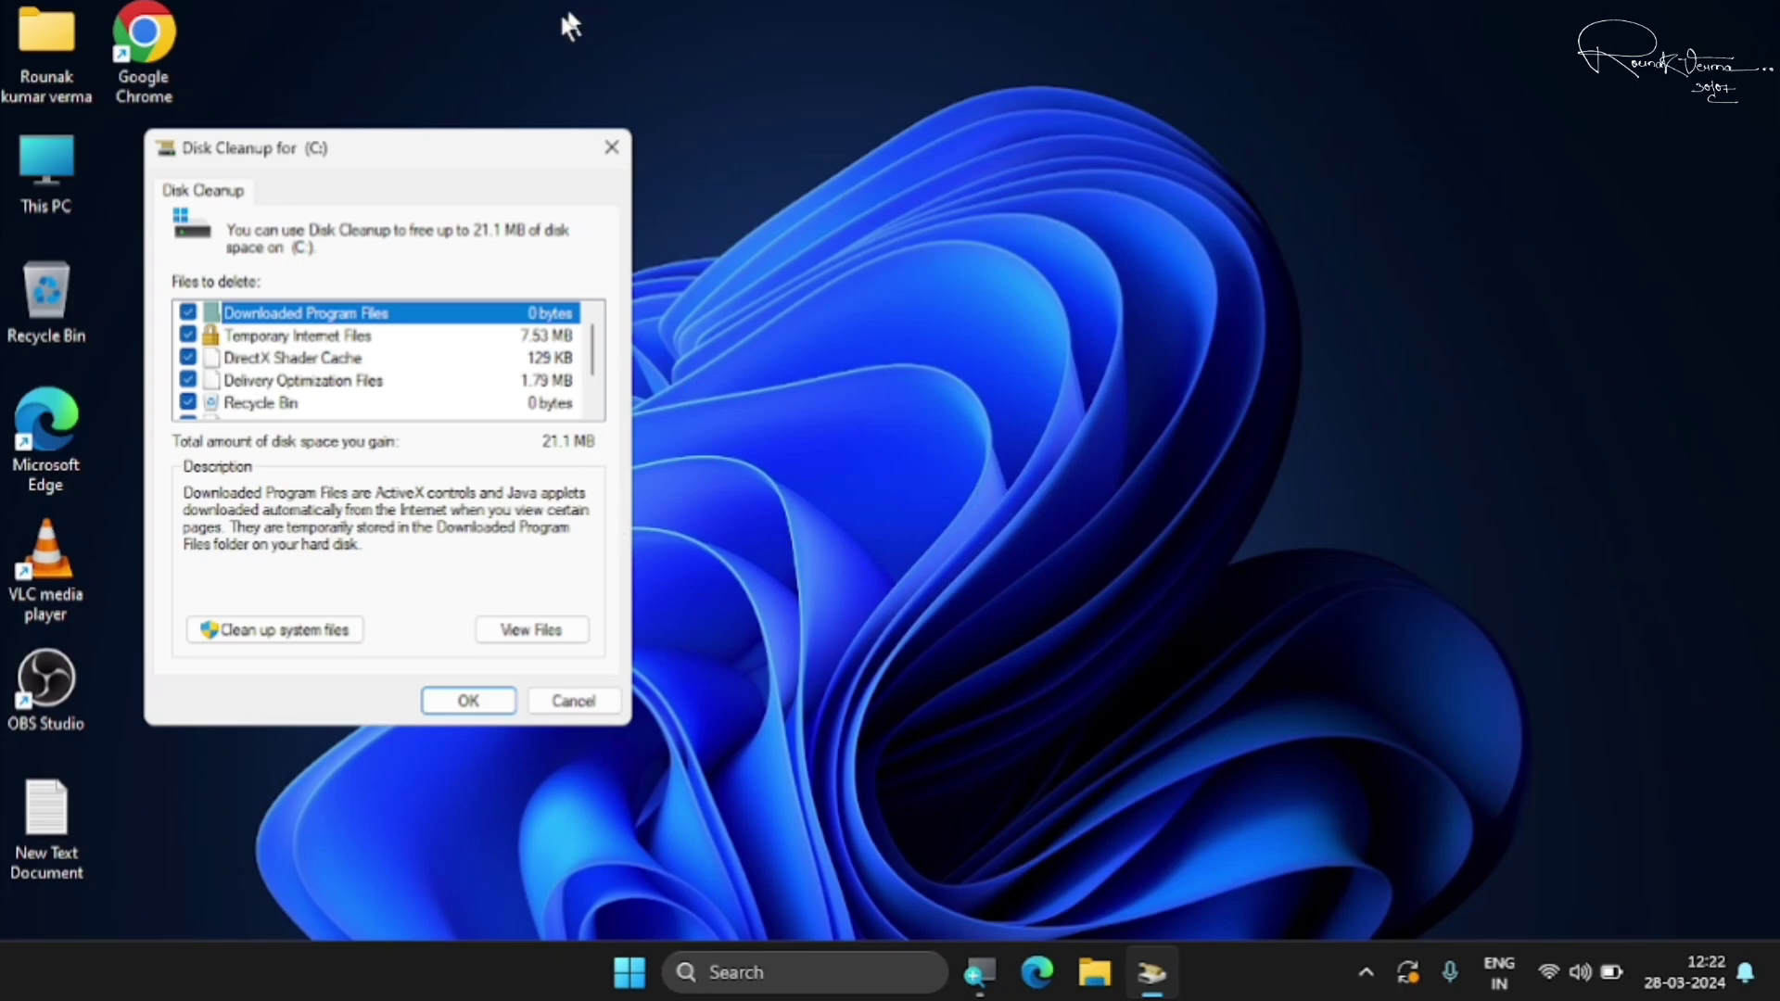
{"action": "left_click_drag", "start_coordinate": [370, 167], "coordinate": [827, 163]}
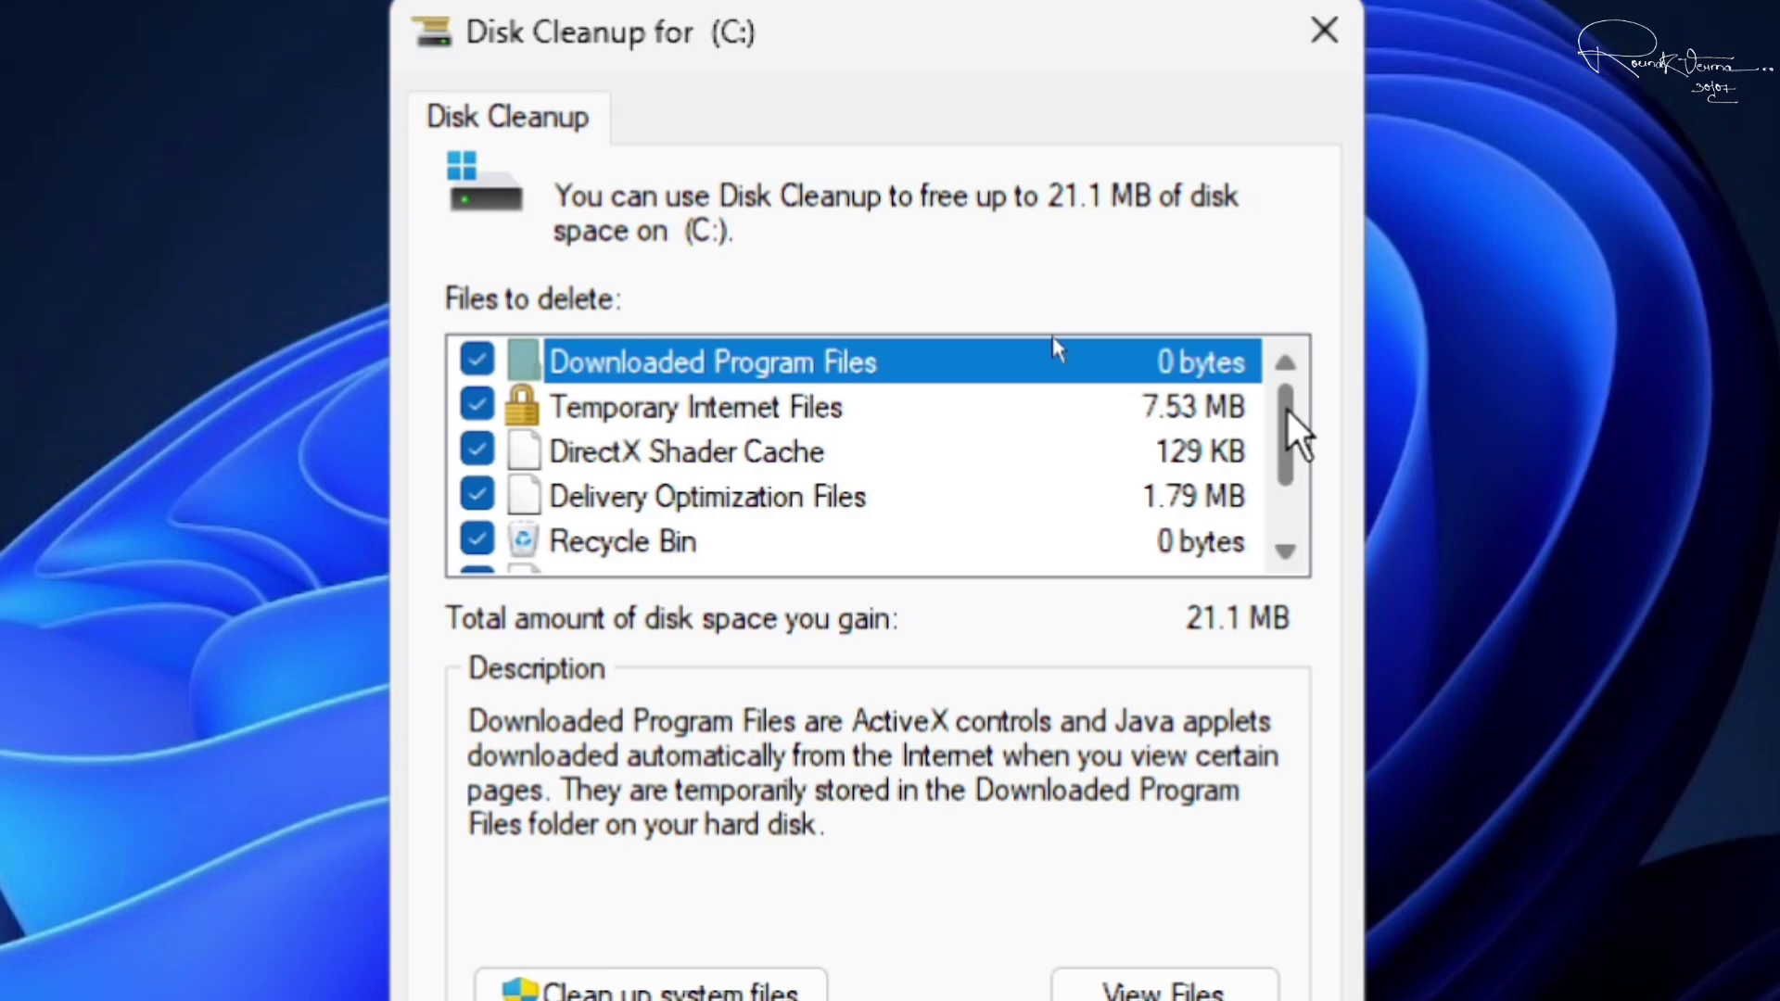
{"action": "left_click_drag", "start_coordinate": [1289, 415], "coordinate": [1288, 519]}
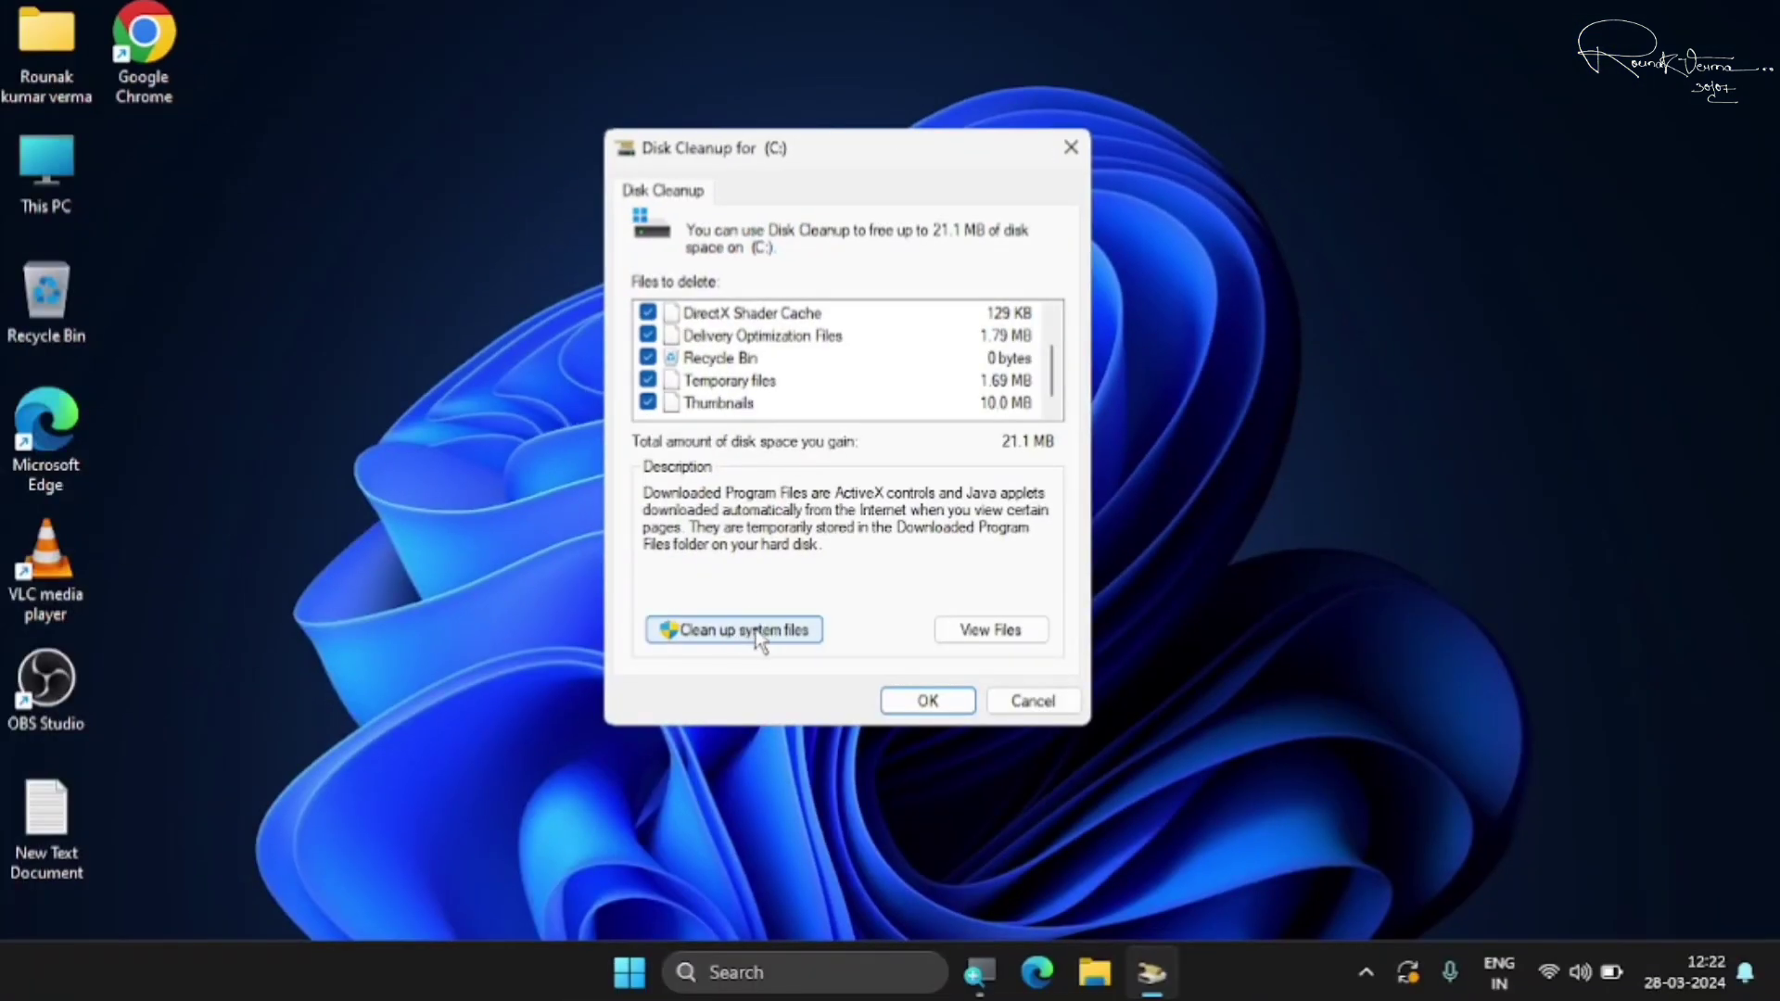
- Rescan drive C: with system files included and permanently delete the checked file categories
{"action": "left_click", "coordinate": [759, 638]}
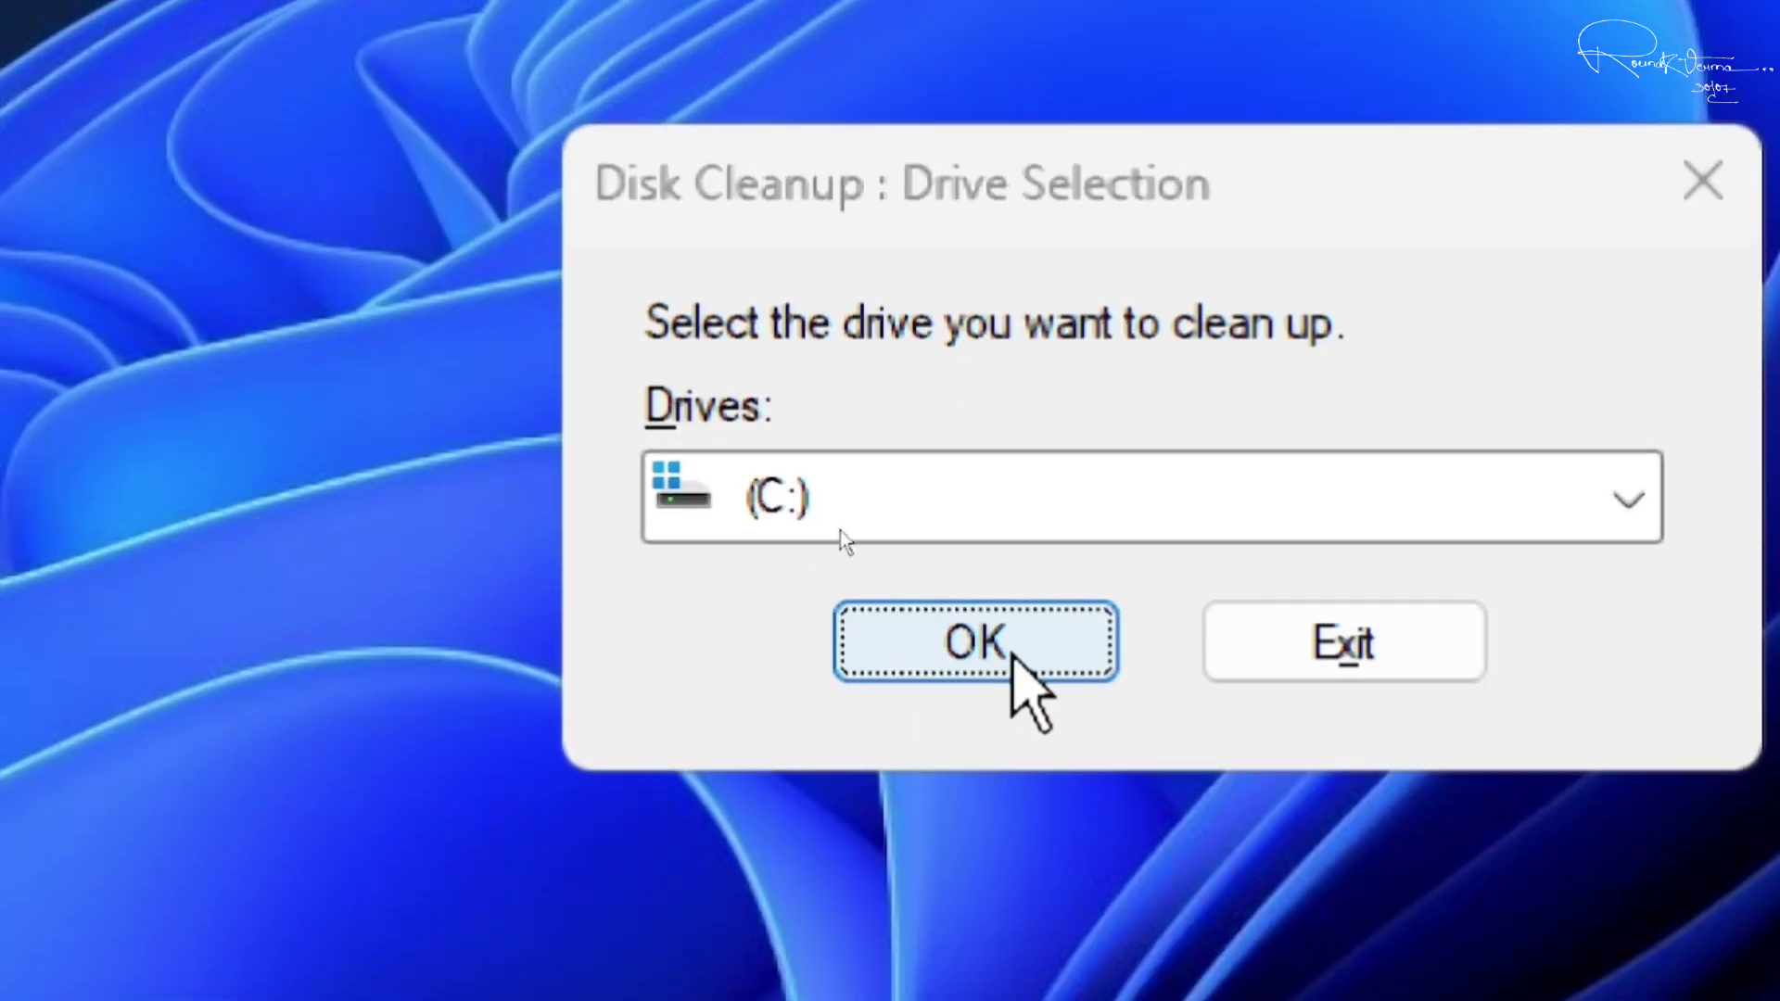
{"action": "left_click", "coordinate": [1012, 330]}
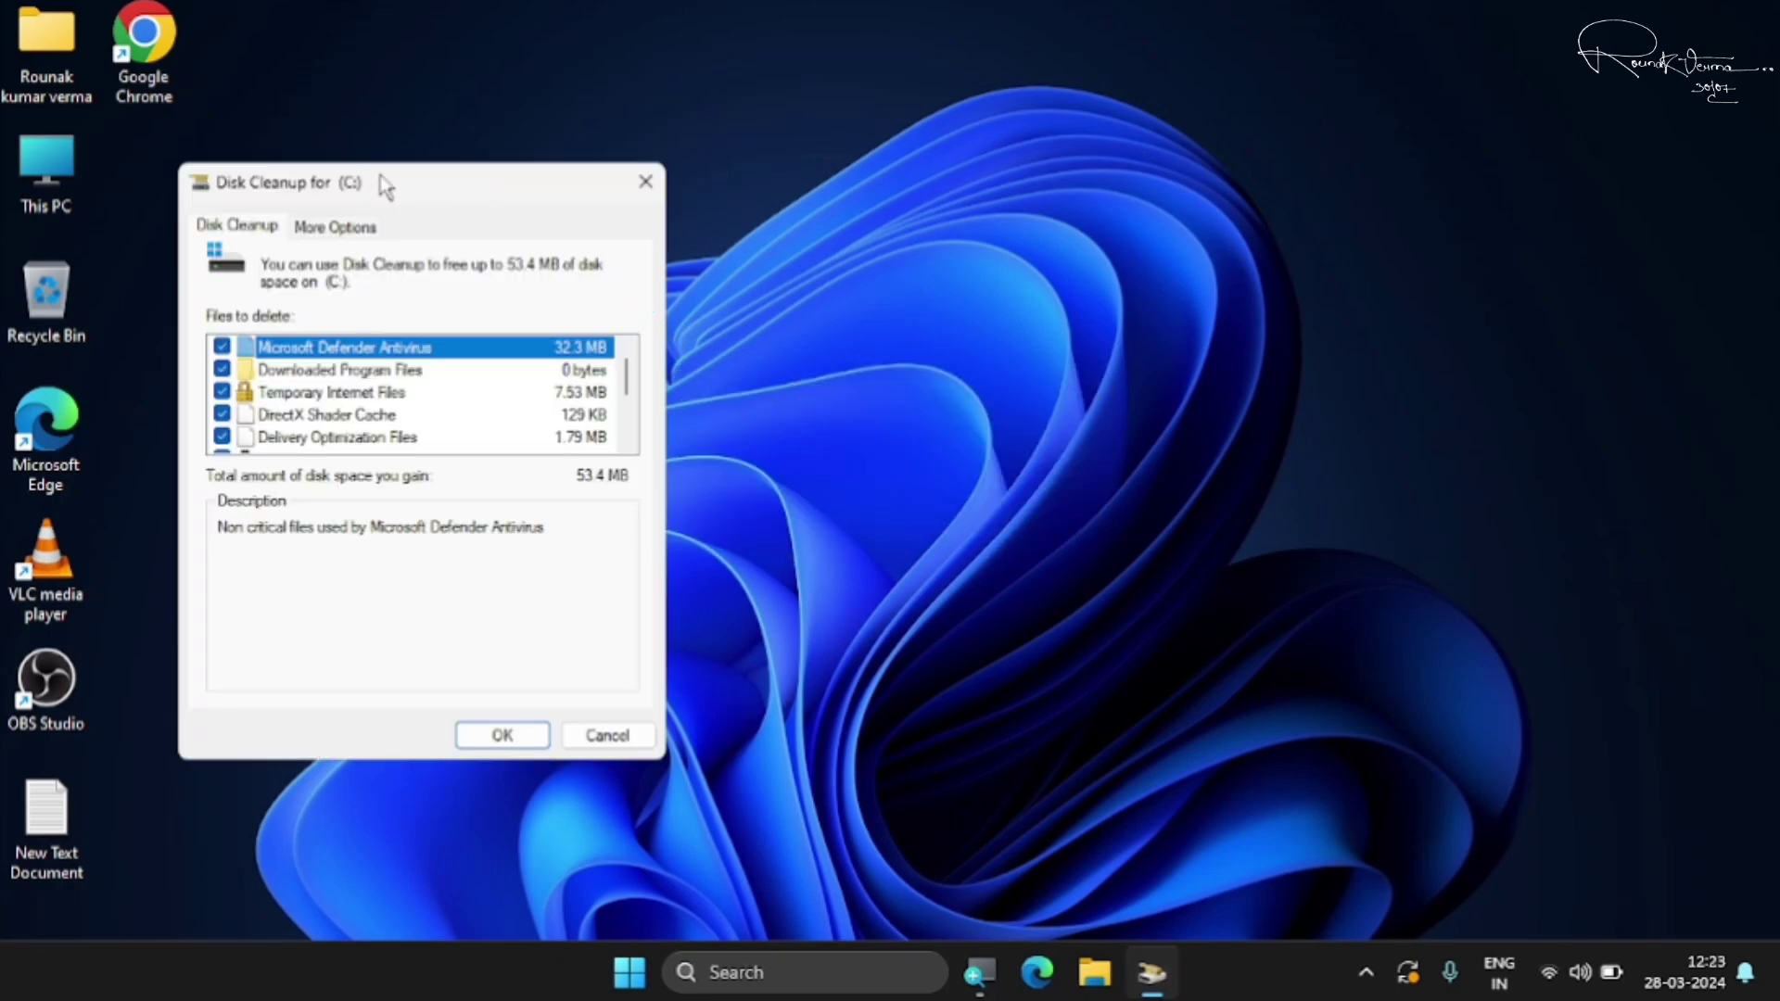
{"action": "left_click_drag", "start_coordinate": [385, 186], "coordinate": [939, 227]}
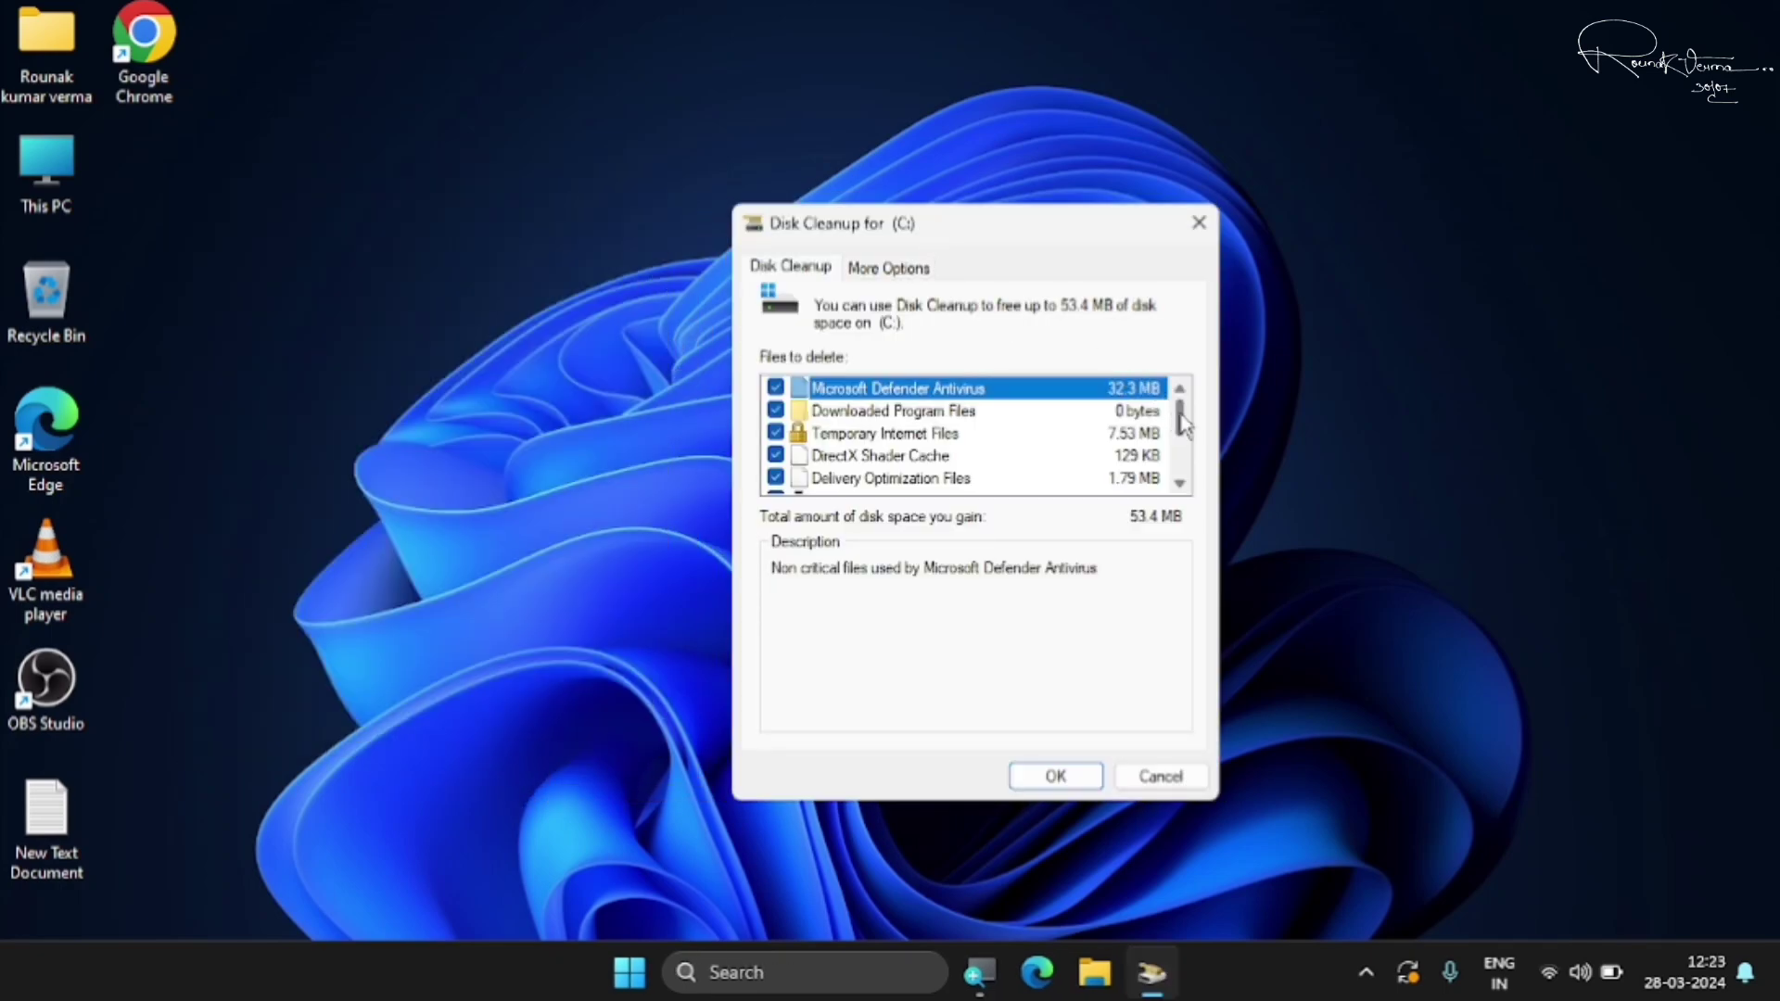
{"action": "left_click_drag", "start_coordinate": [1184, 422], "coordinate": [1183, 463]}
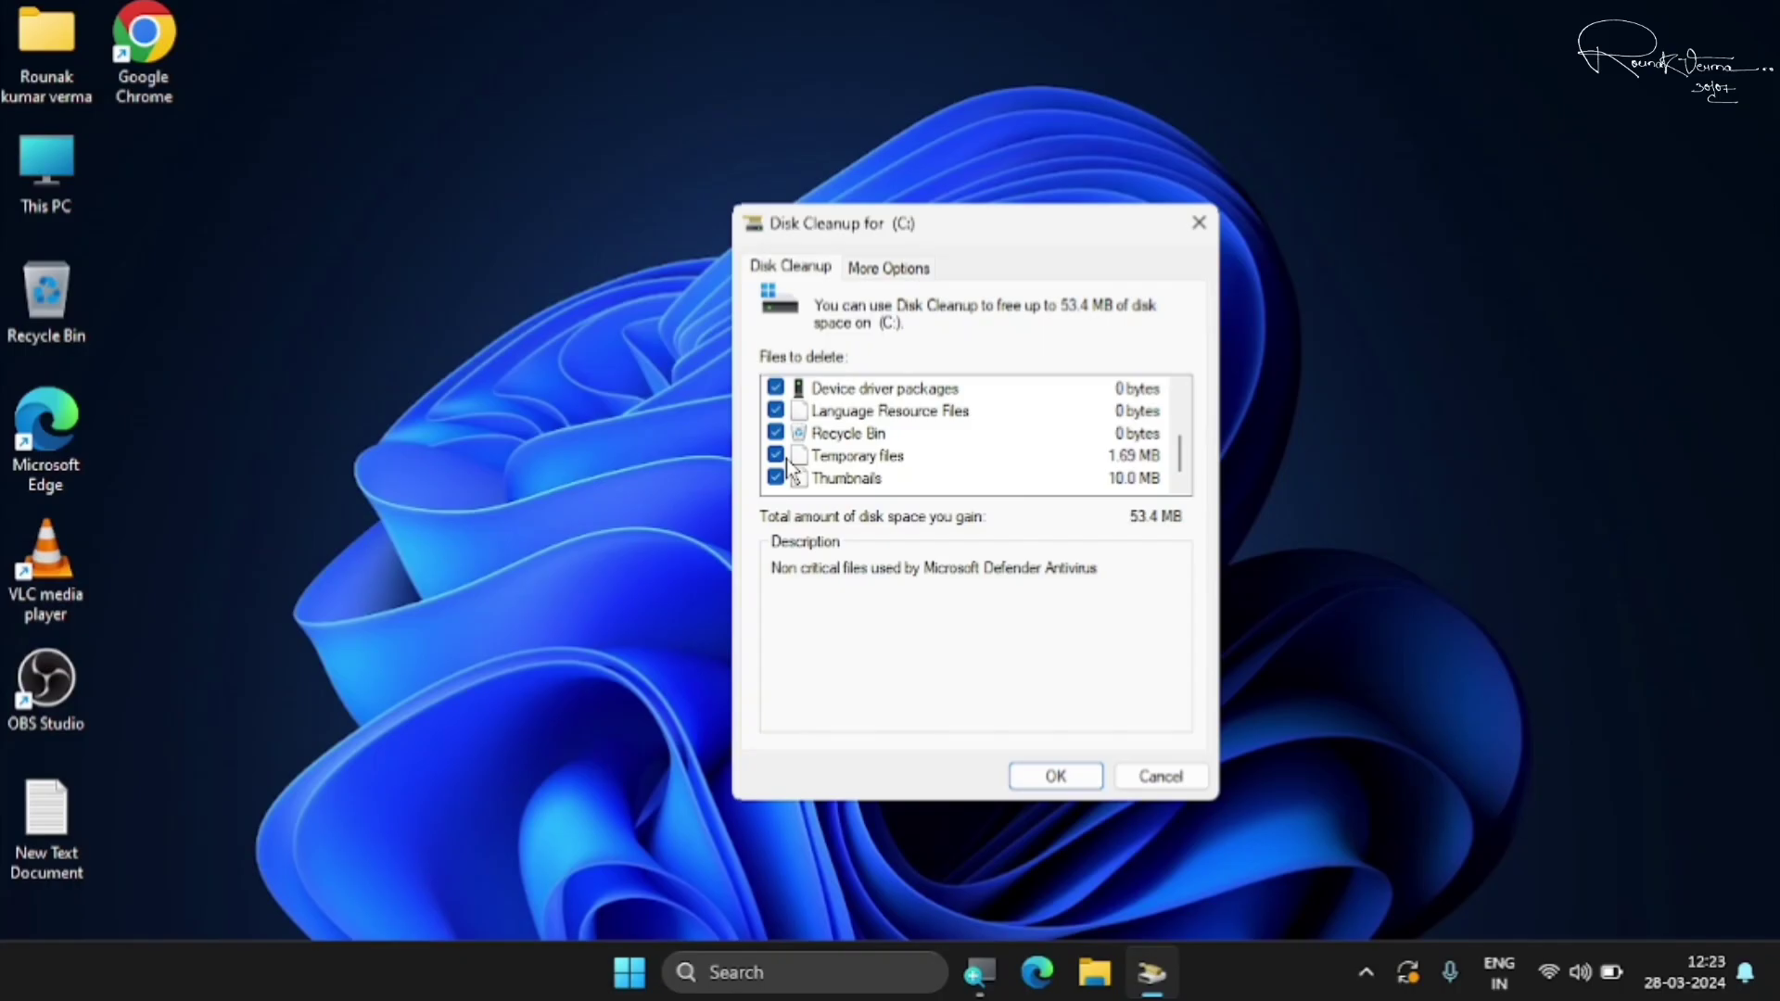
{"action": "left_click", "coordinate": [1057, 776]}
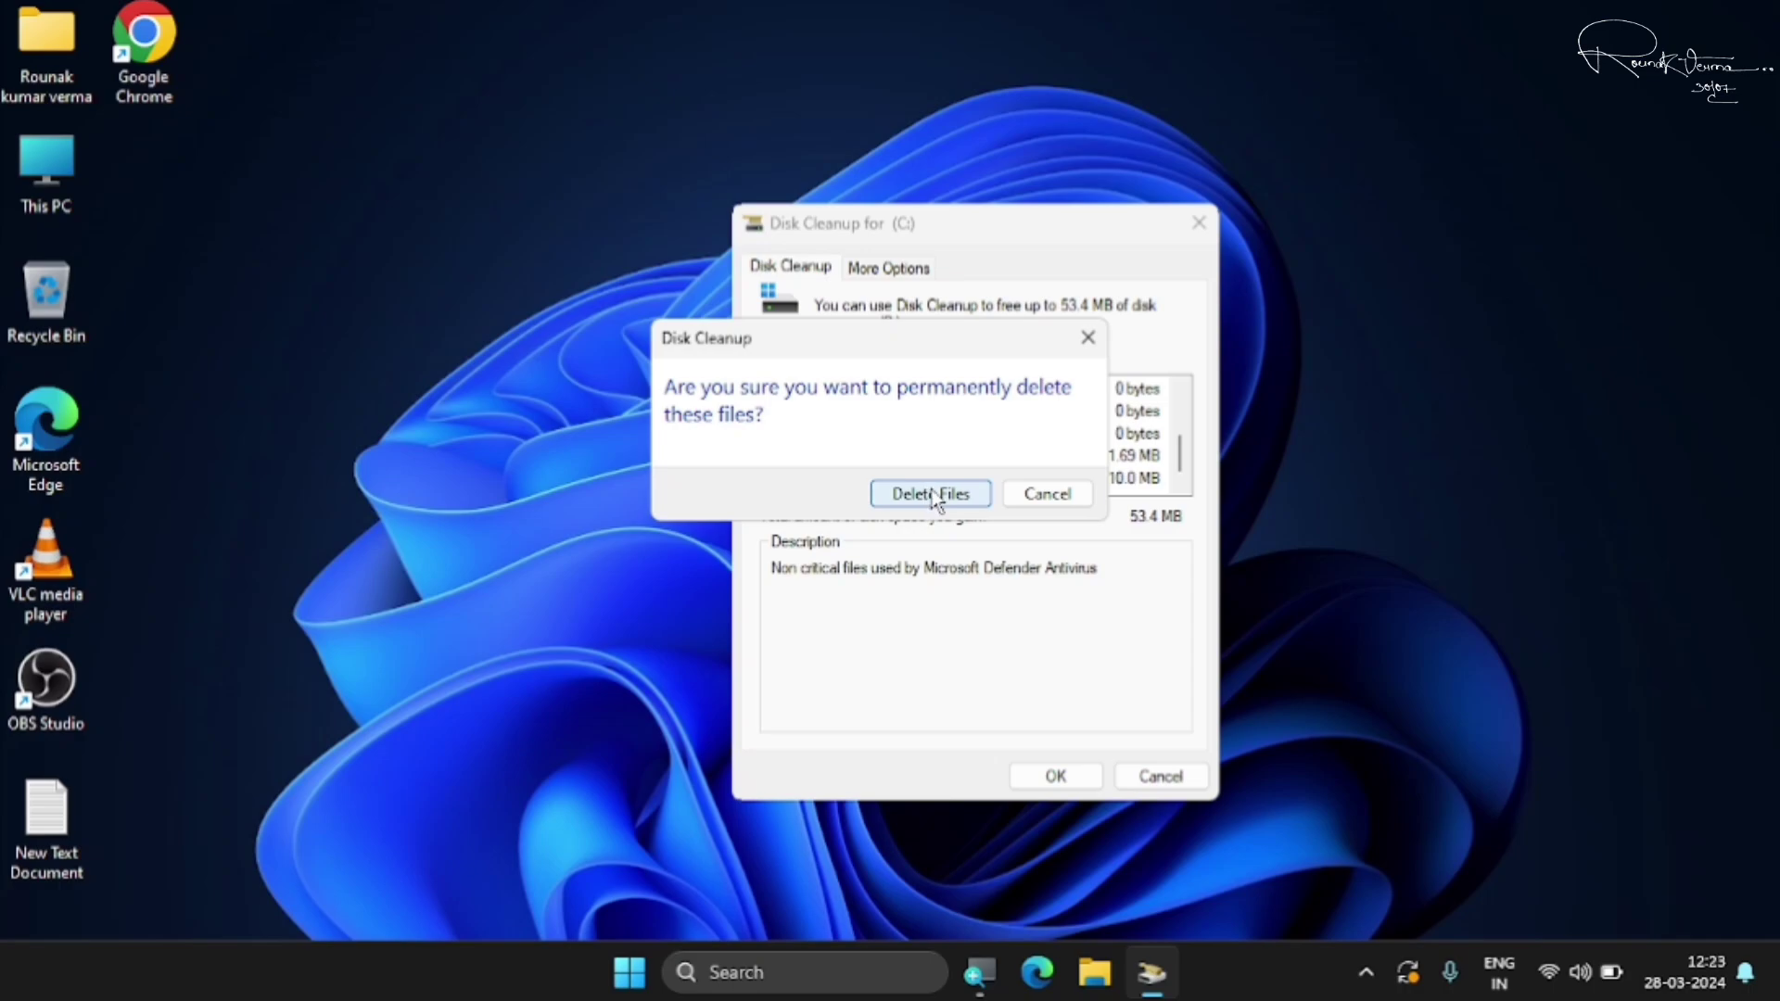
{"action": "left_click", "coordinate": [932, 496]}
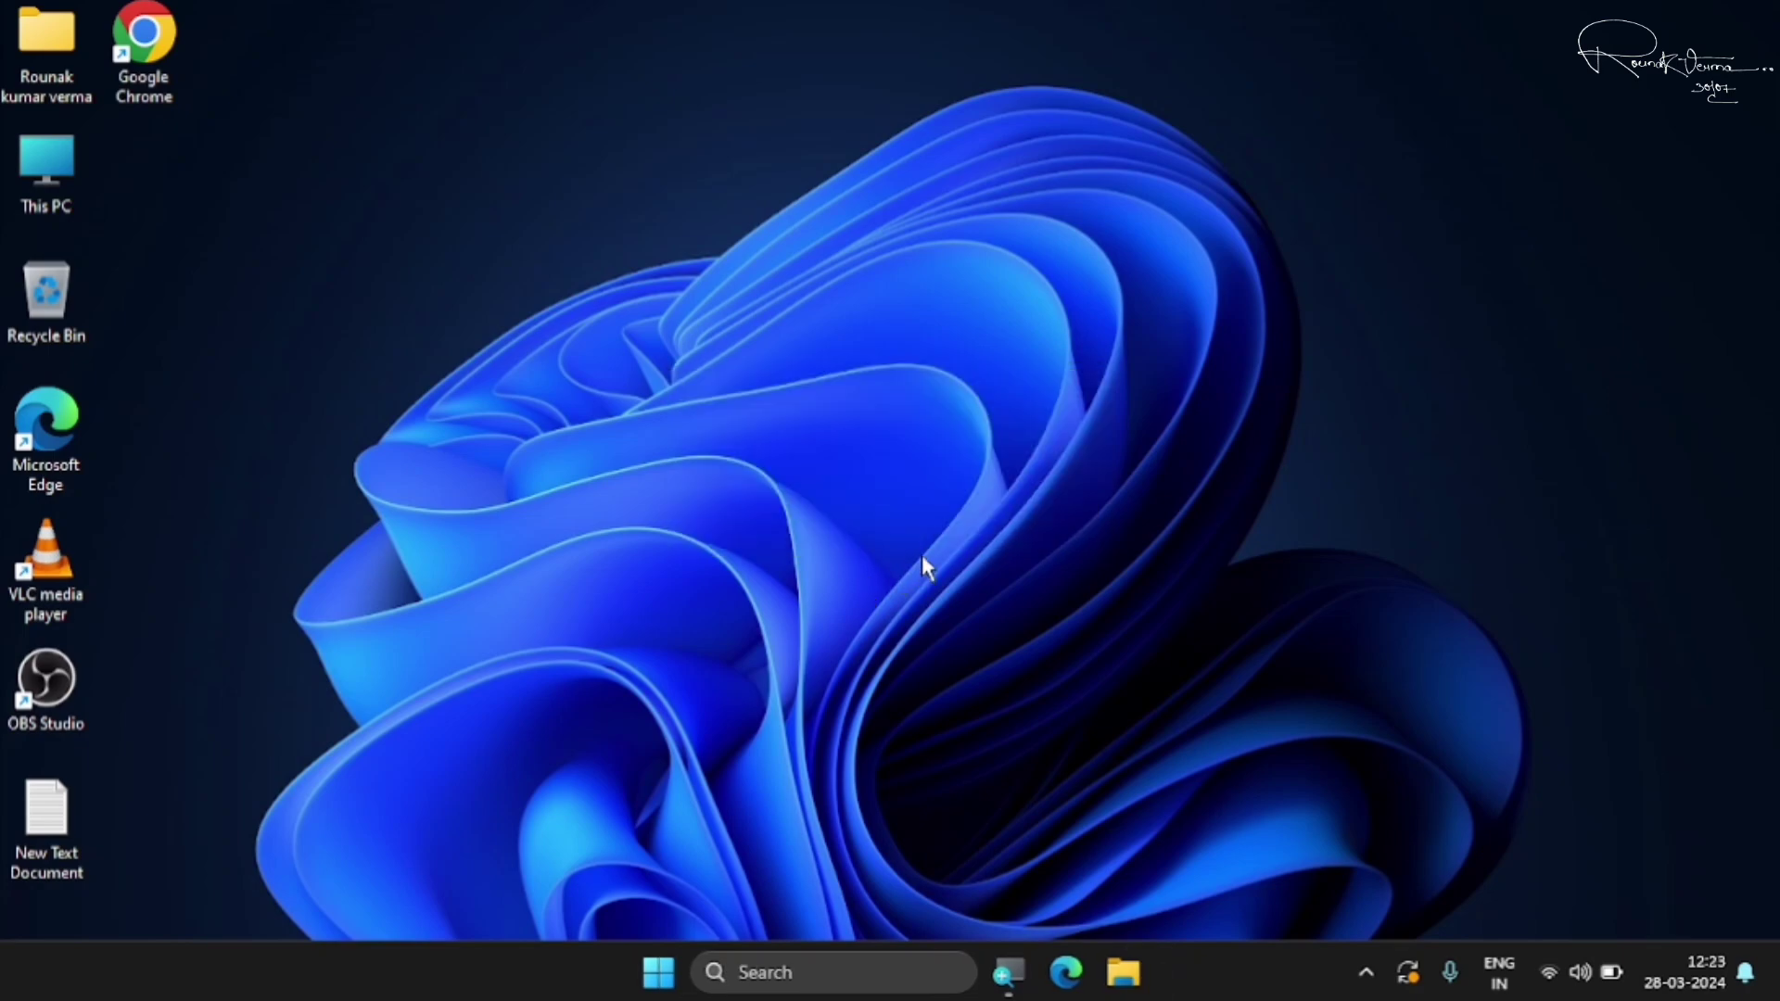
- Launch Character Map with the Run command charmap and move its window to the middle of the desktop
{"action": "key", "text": "super+r"}
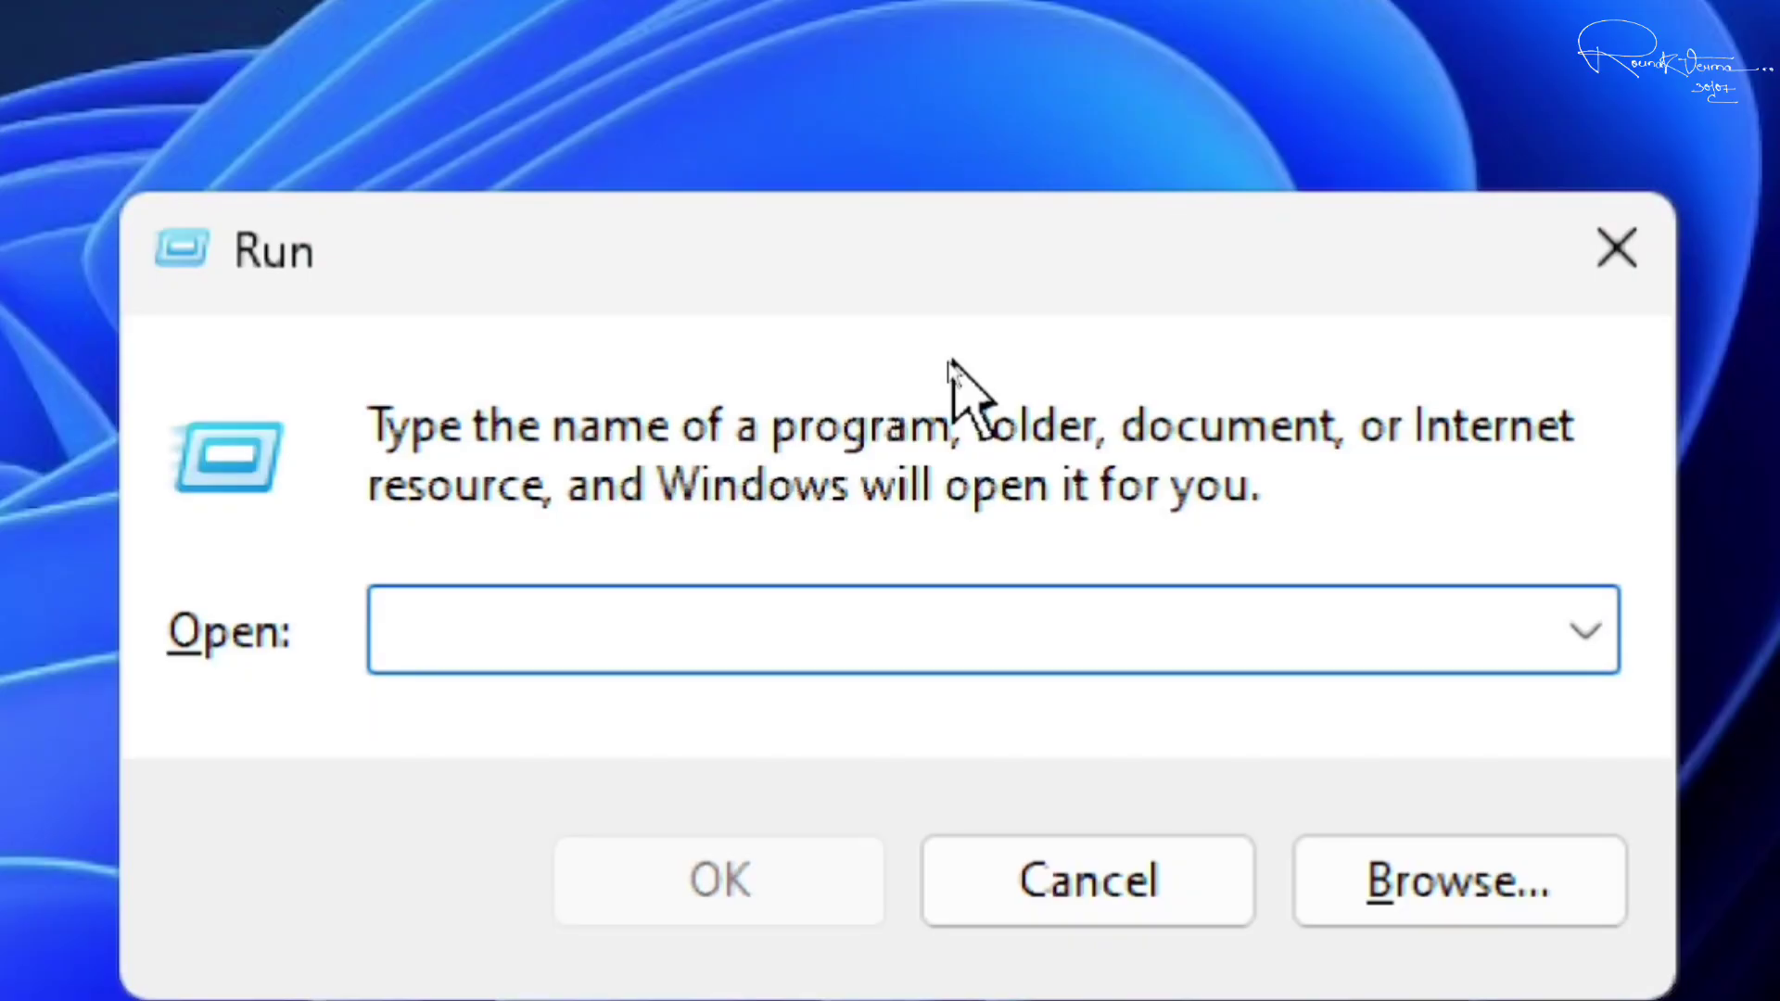
{"action": "type", "text": "char"}
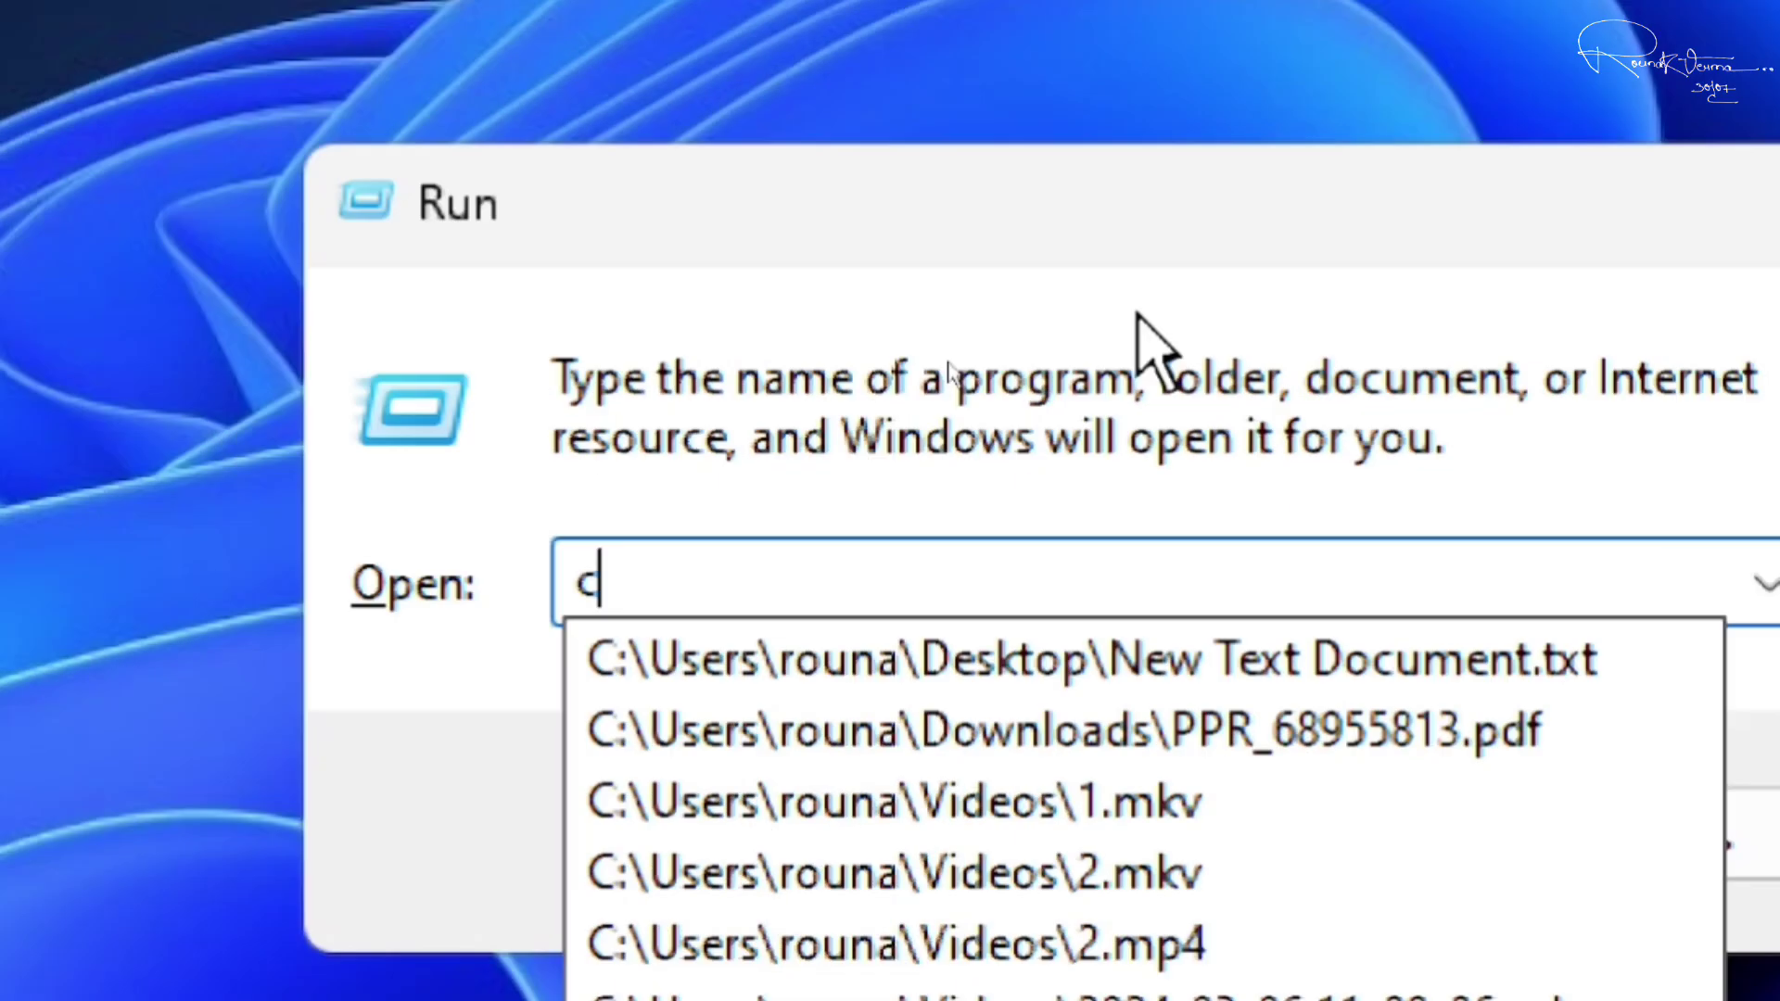
{"action": "type", "text": "map"}
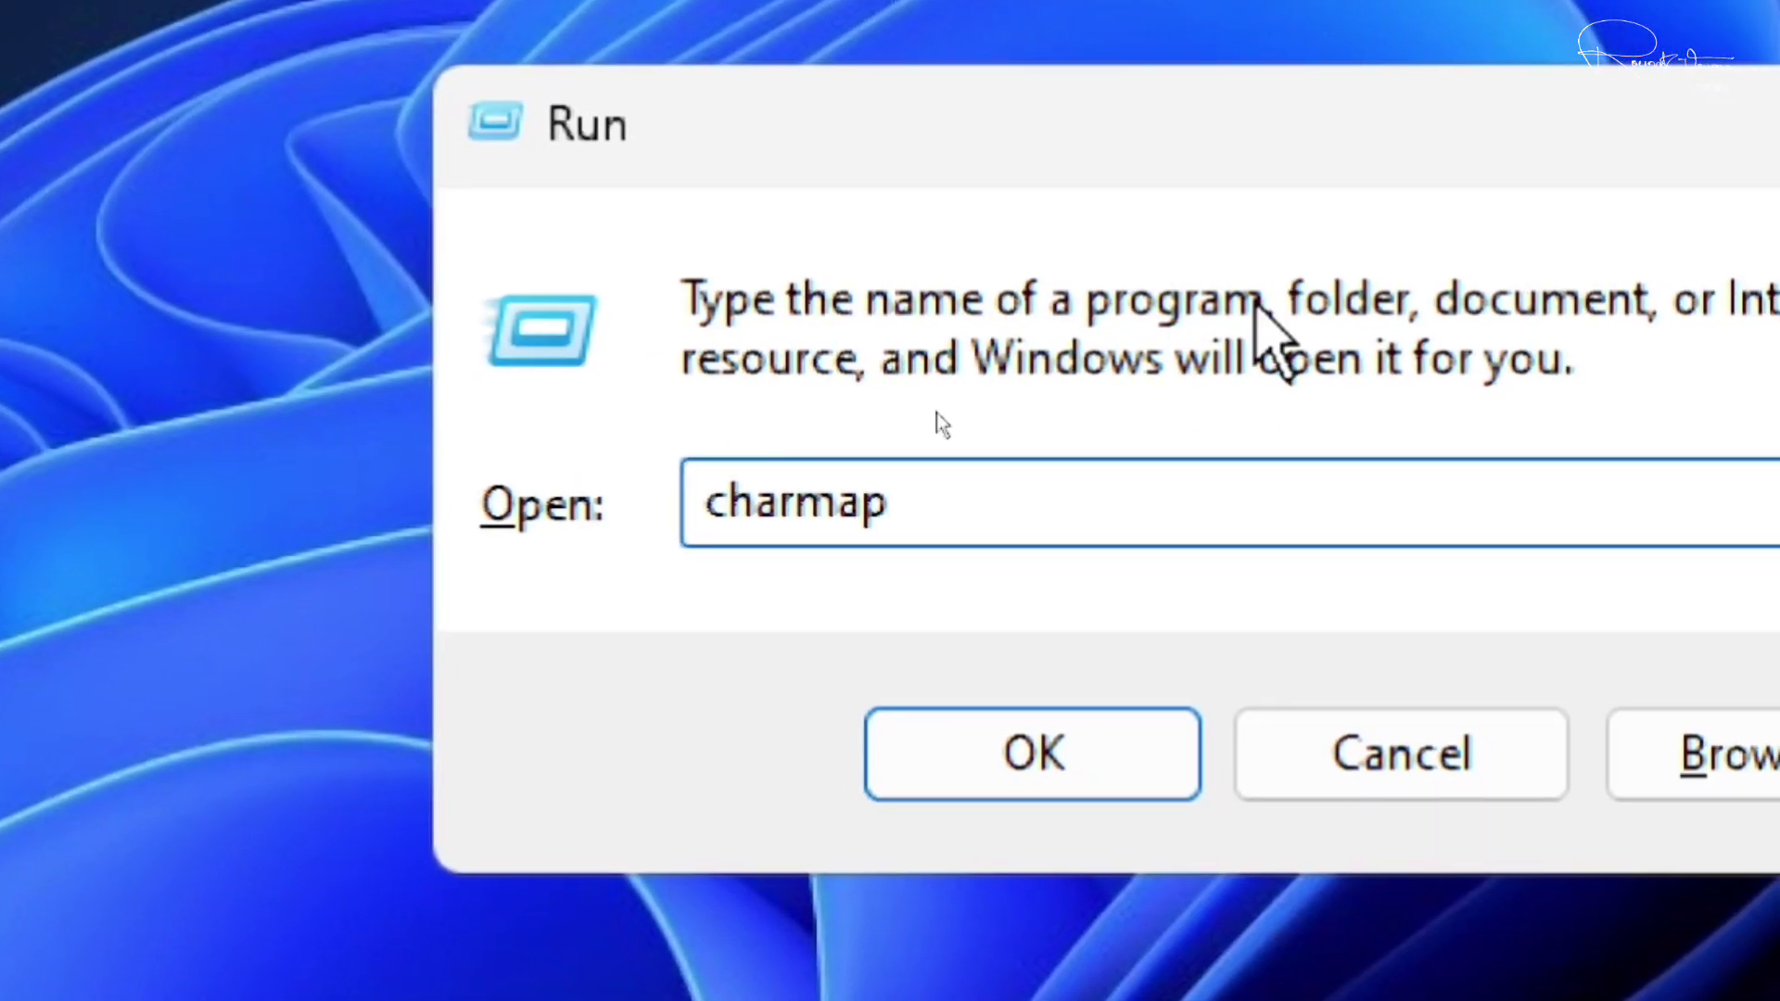
{"action": "left_click", "coordinate": [1066, 779]}
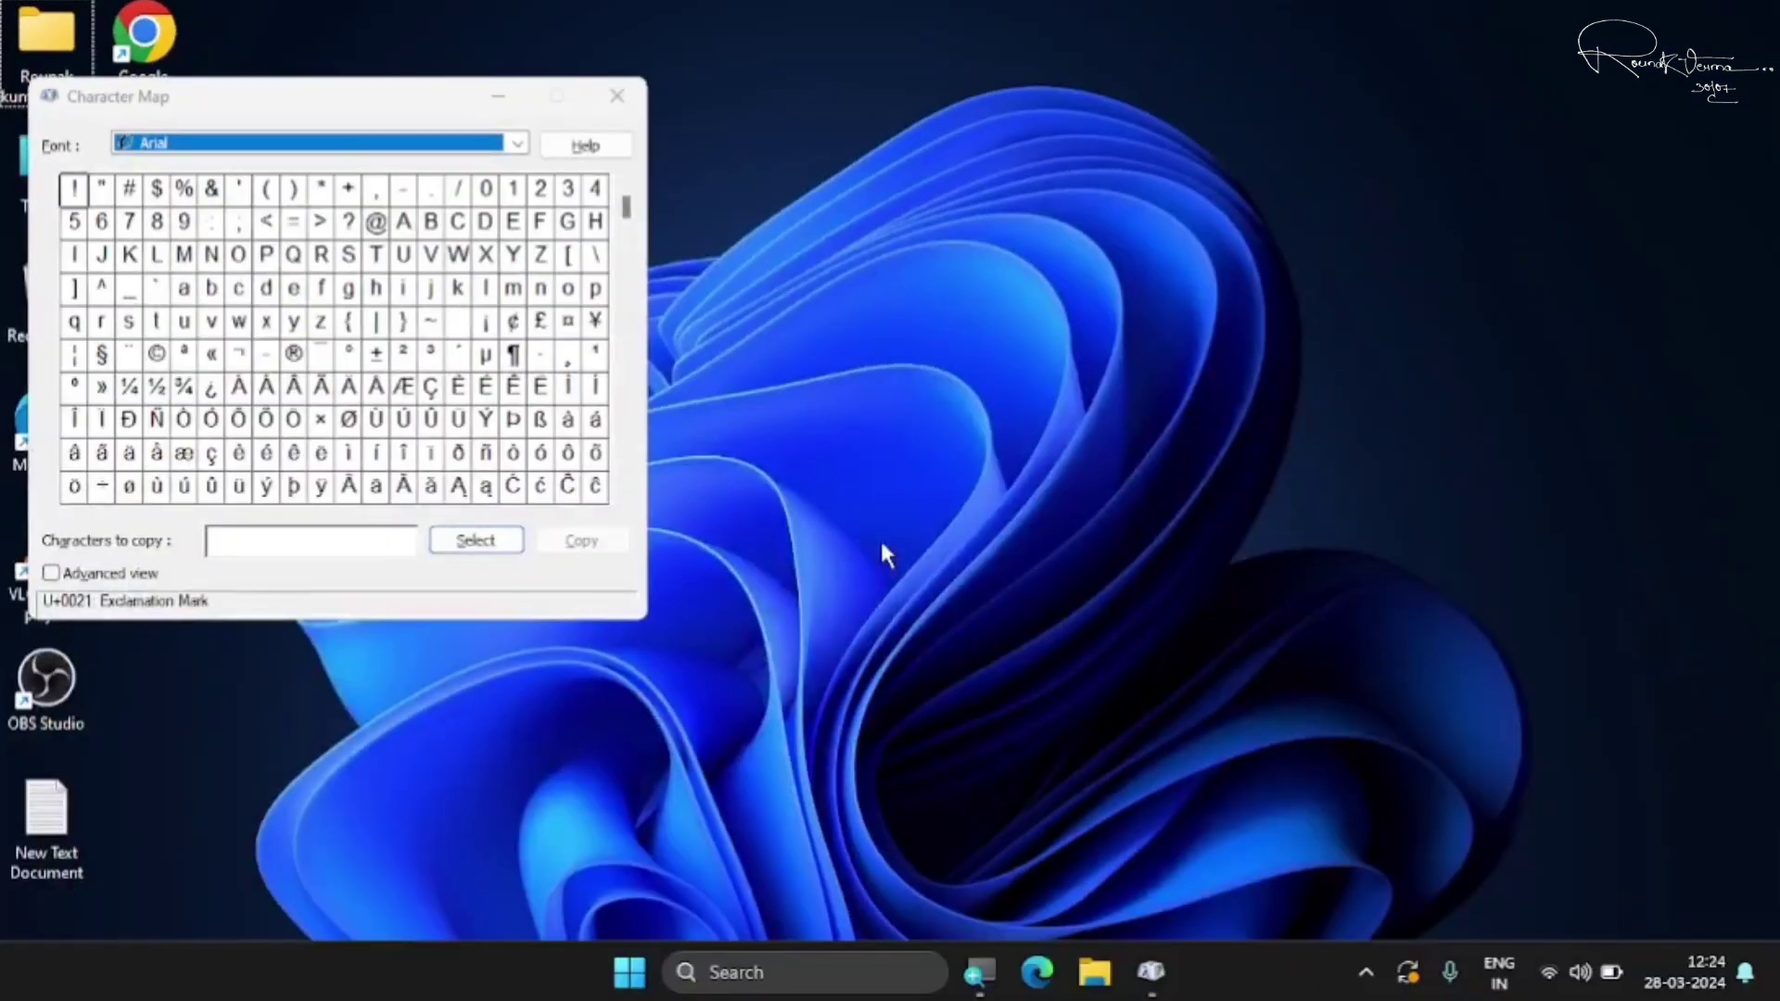
{"action": "left_click_drag", "start_coordinate": [338, 88], "coordinate": [821, 173]}
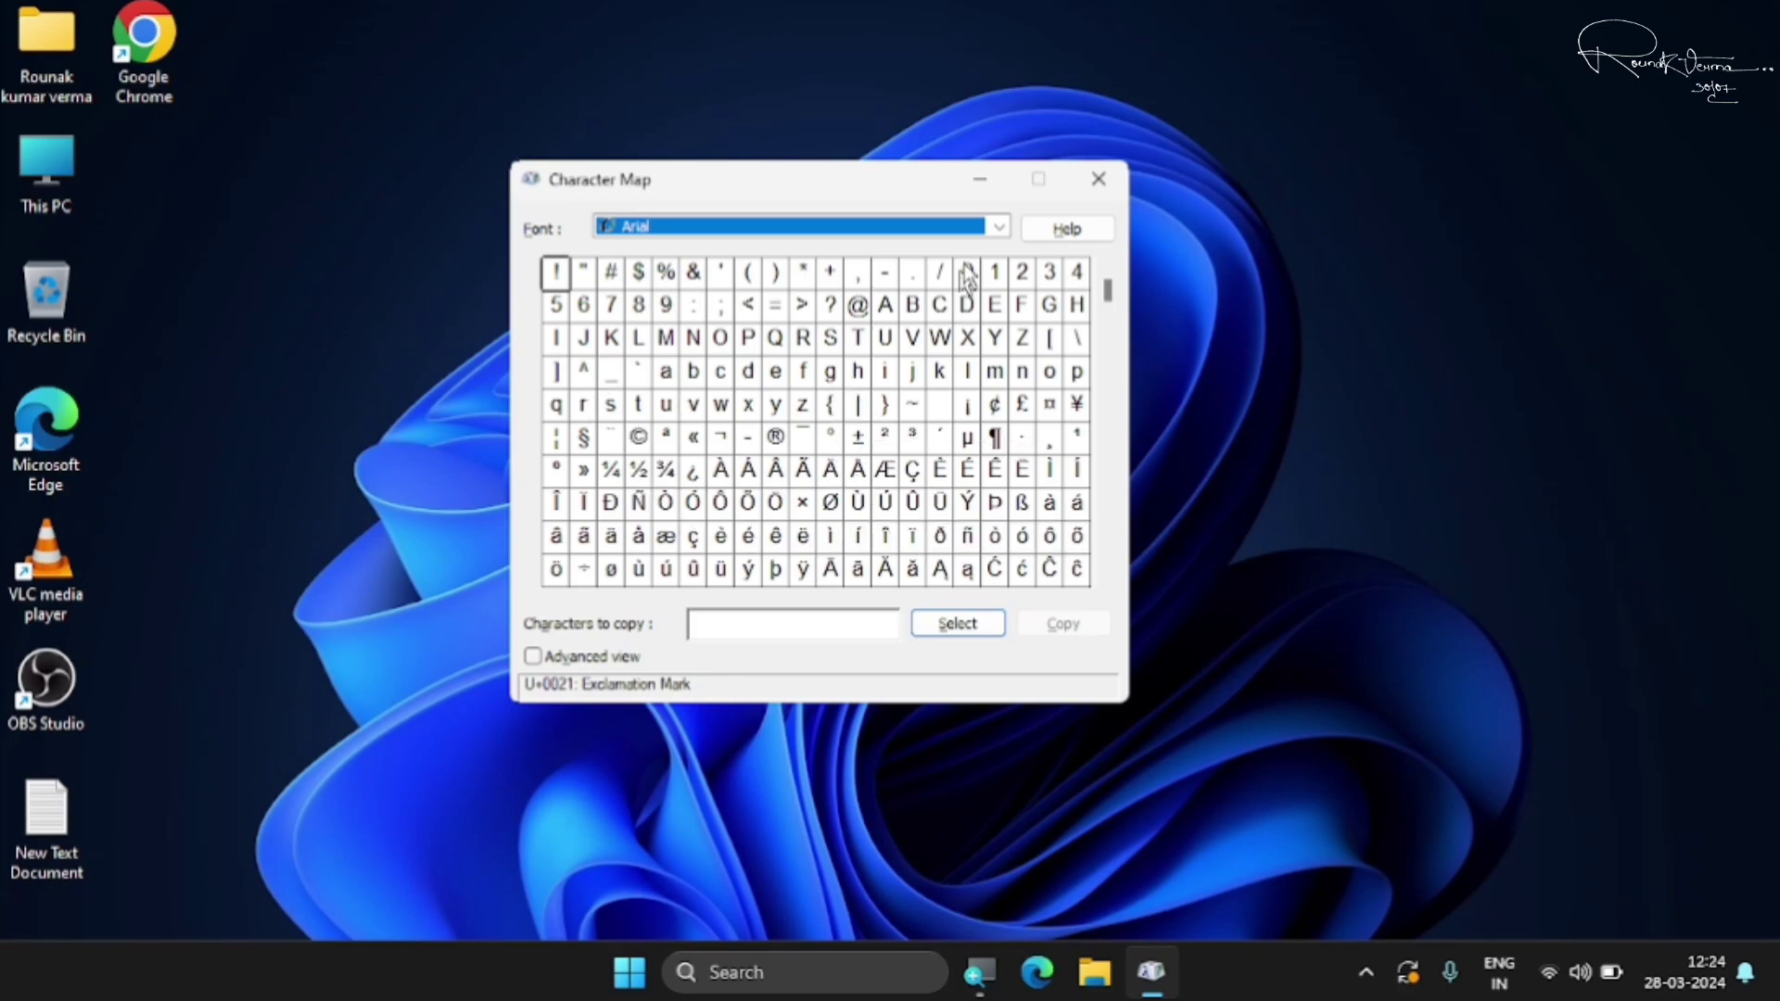
- Try the character fonts Bahnschrift, Calibri Light, Leelawadee UI Semilight and MS UI Gothic, ending with Yu Gothic UI Semilight
{"action": "left_click", "coordinate": [997, 227]}
{"action": "left_click", "coordinate": [758, 280]}
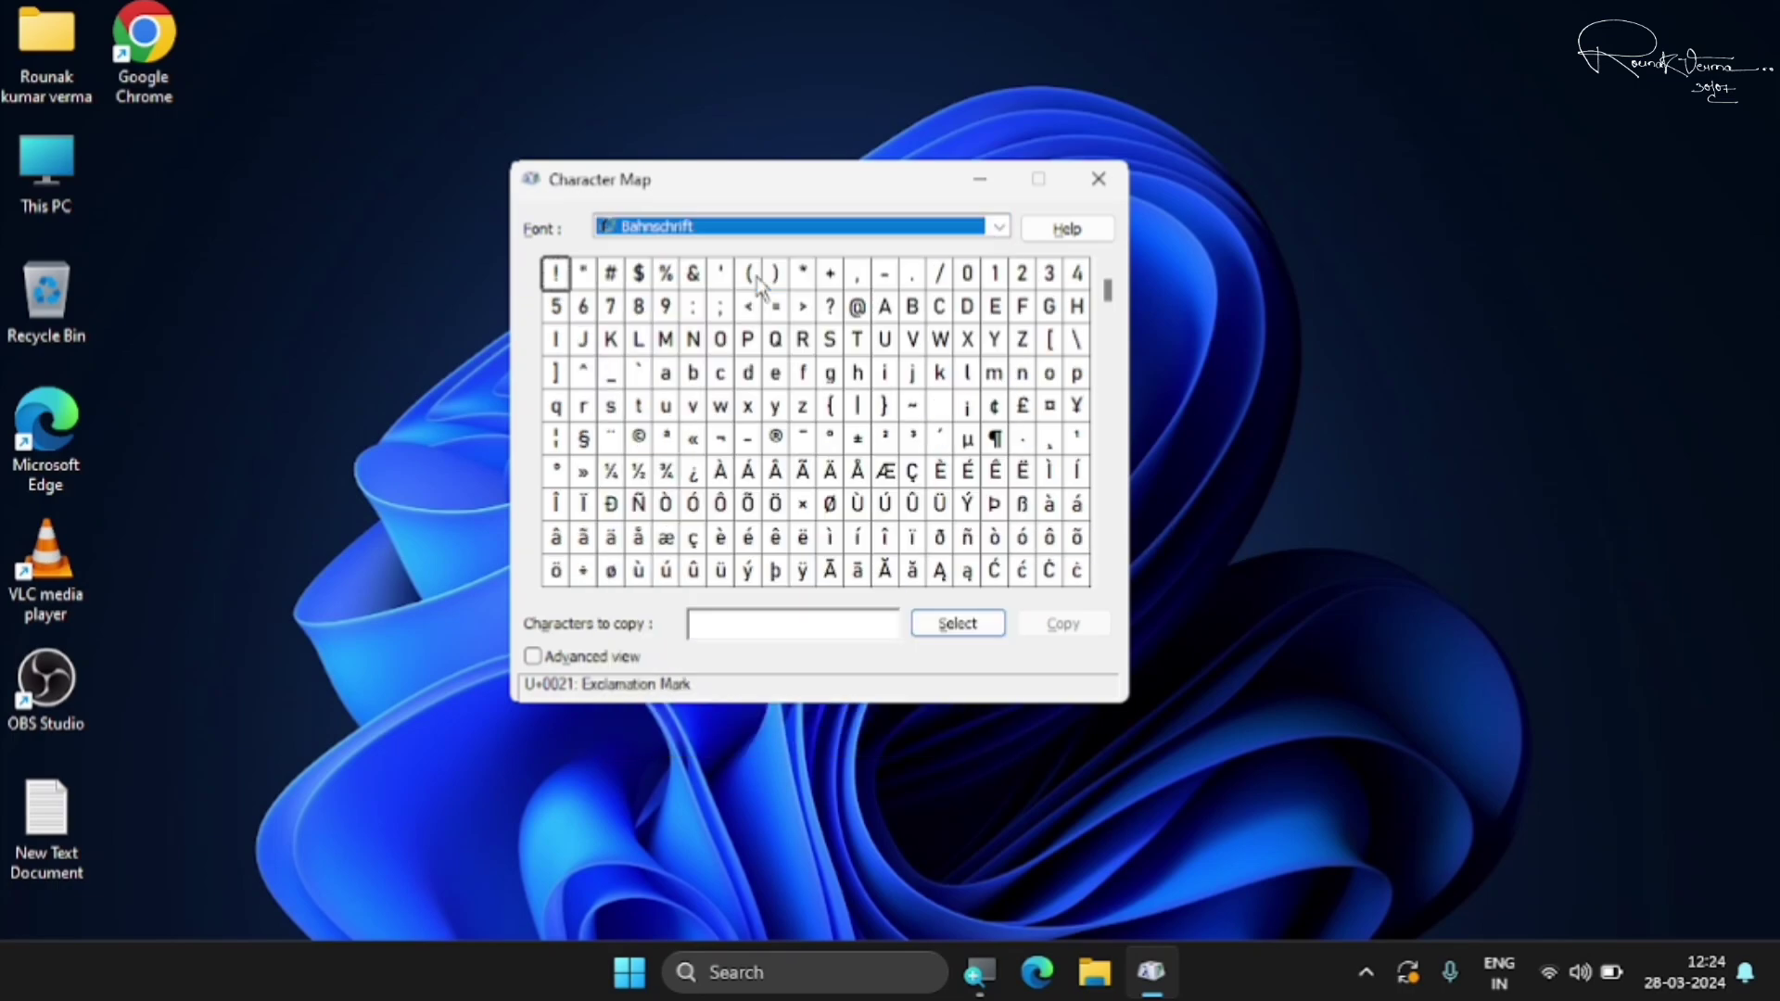
{"action": "left_click", "coordinate": [997, 227]}
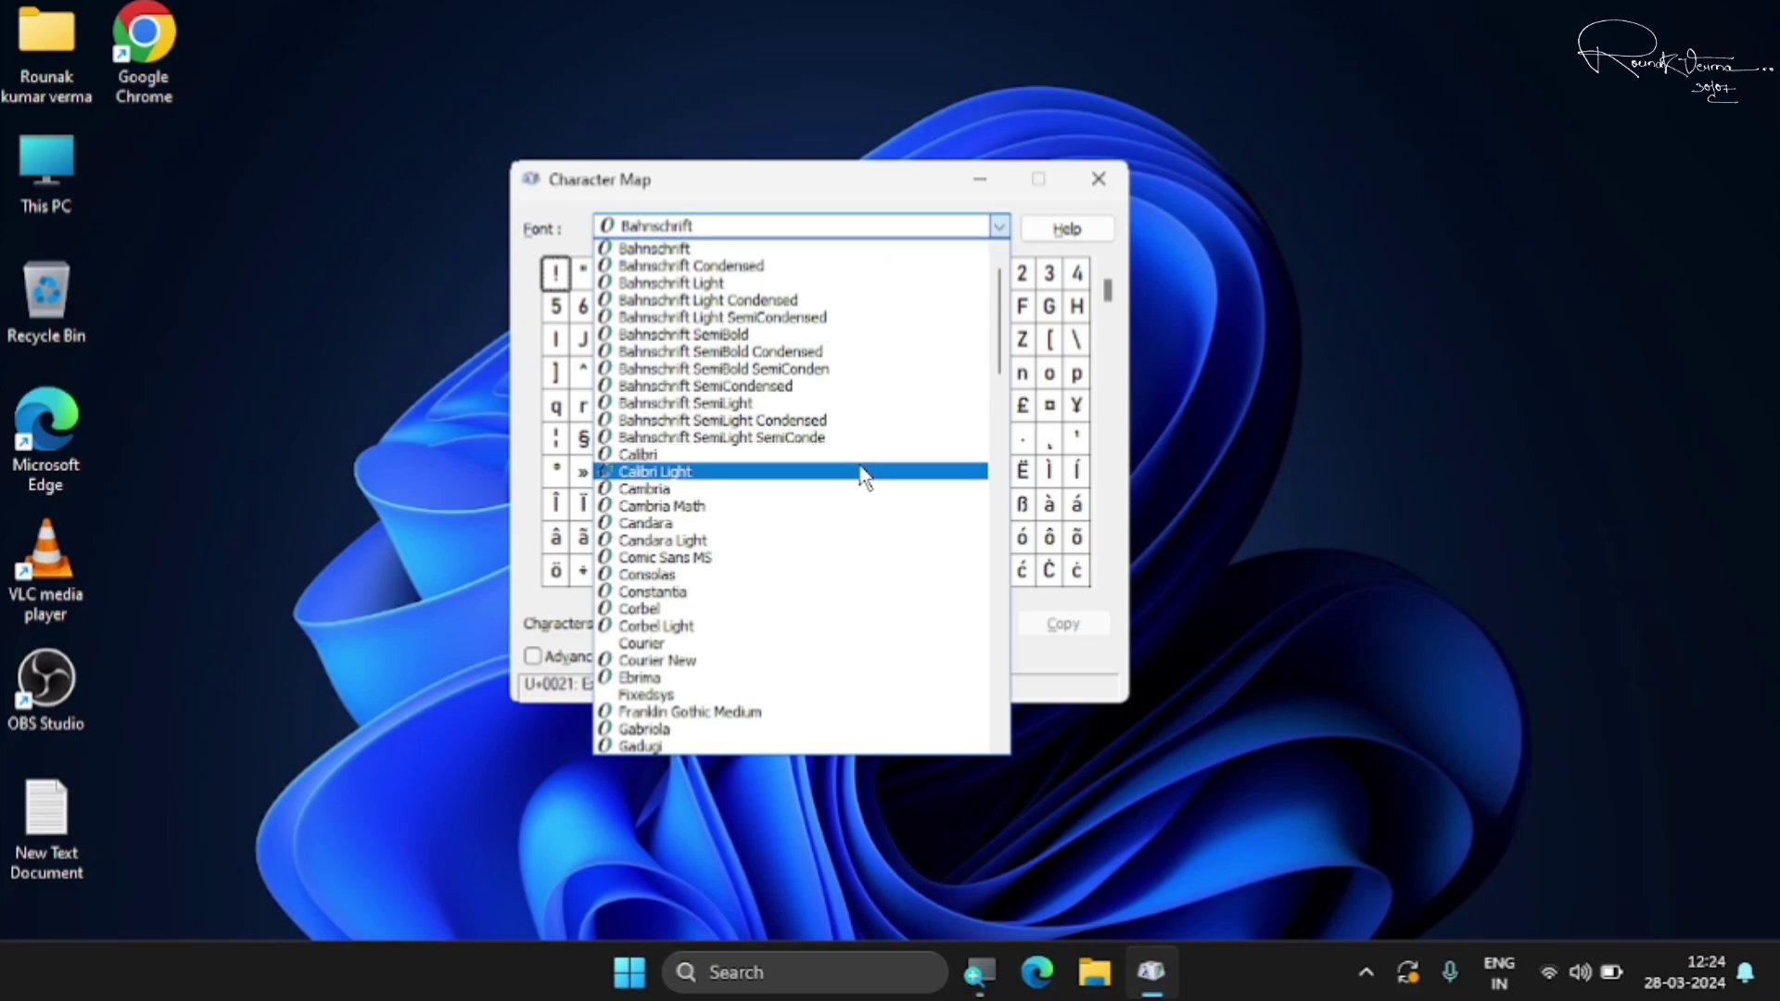
{"action": "left_click", "coordinate": [864, 473]}
{"action": "left_click", "coordinate": [1005, 227]}
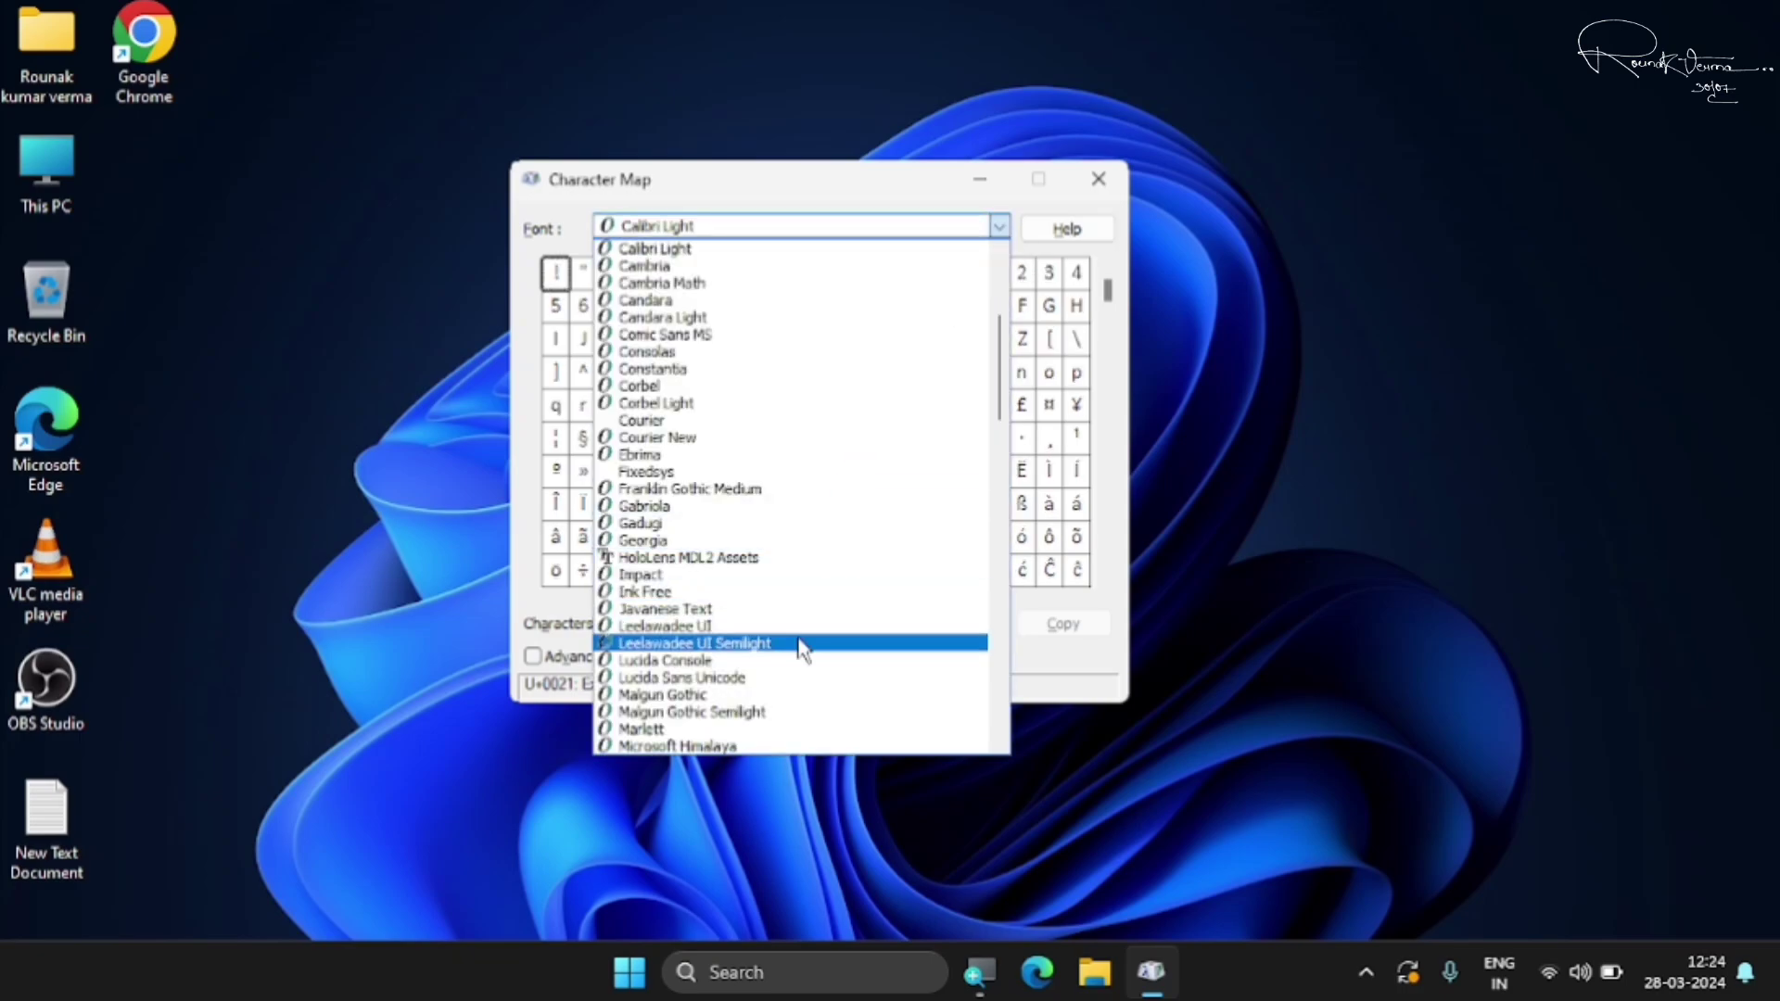
{"action": "left_click", "coordinate": [799, 644]}
{"action": "left_click", "coordinate": [999, 226]}
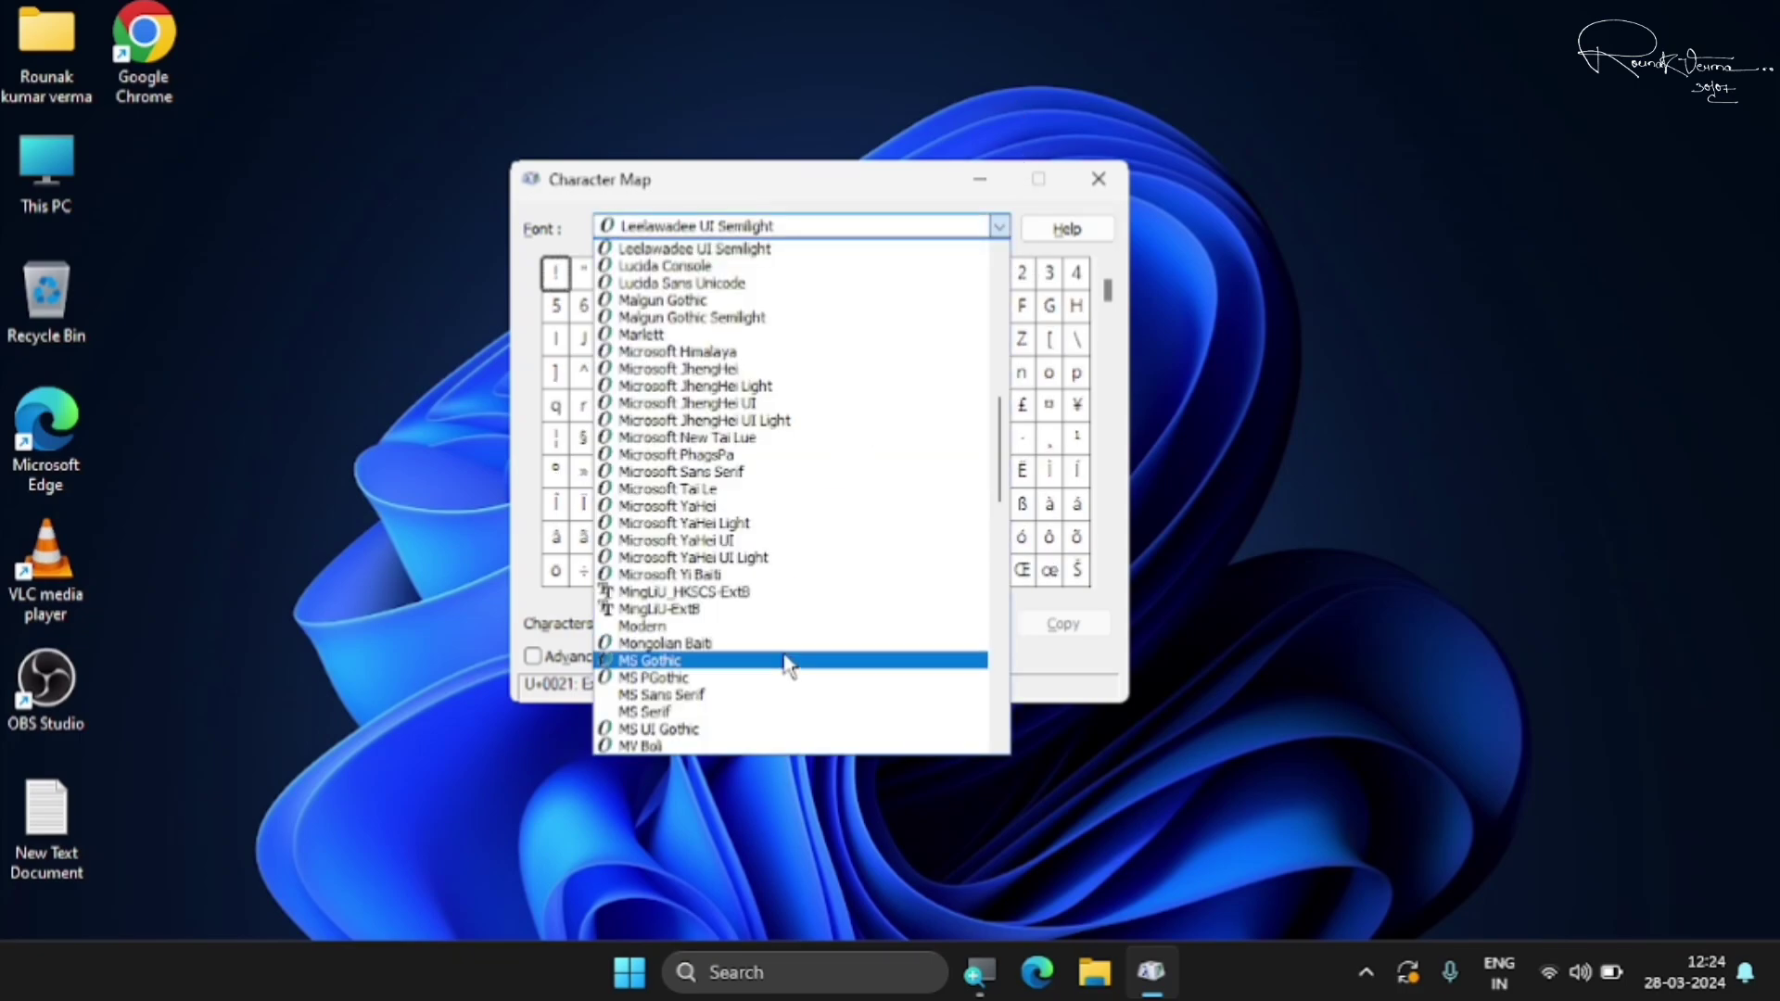
{"action": "left_click", "coordinate": [788, 729]}
{"action": "left_click", "coordinate": [999, 228]}
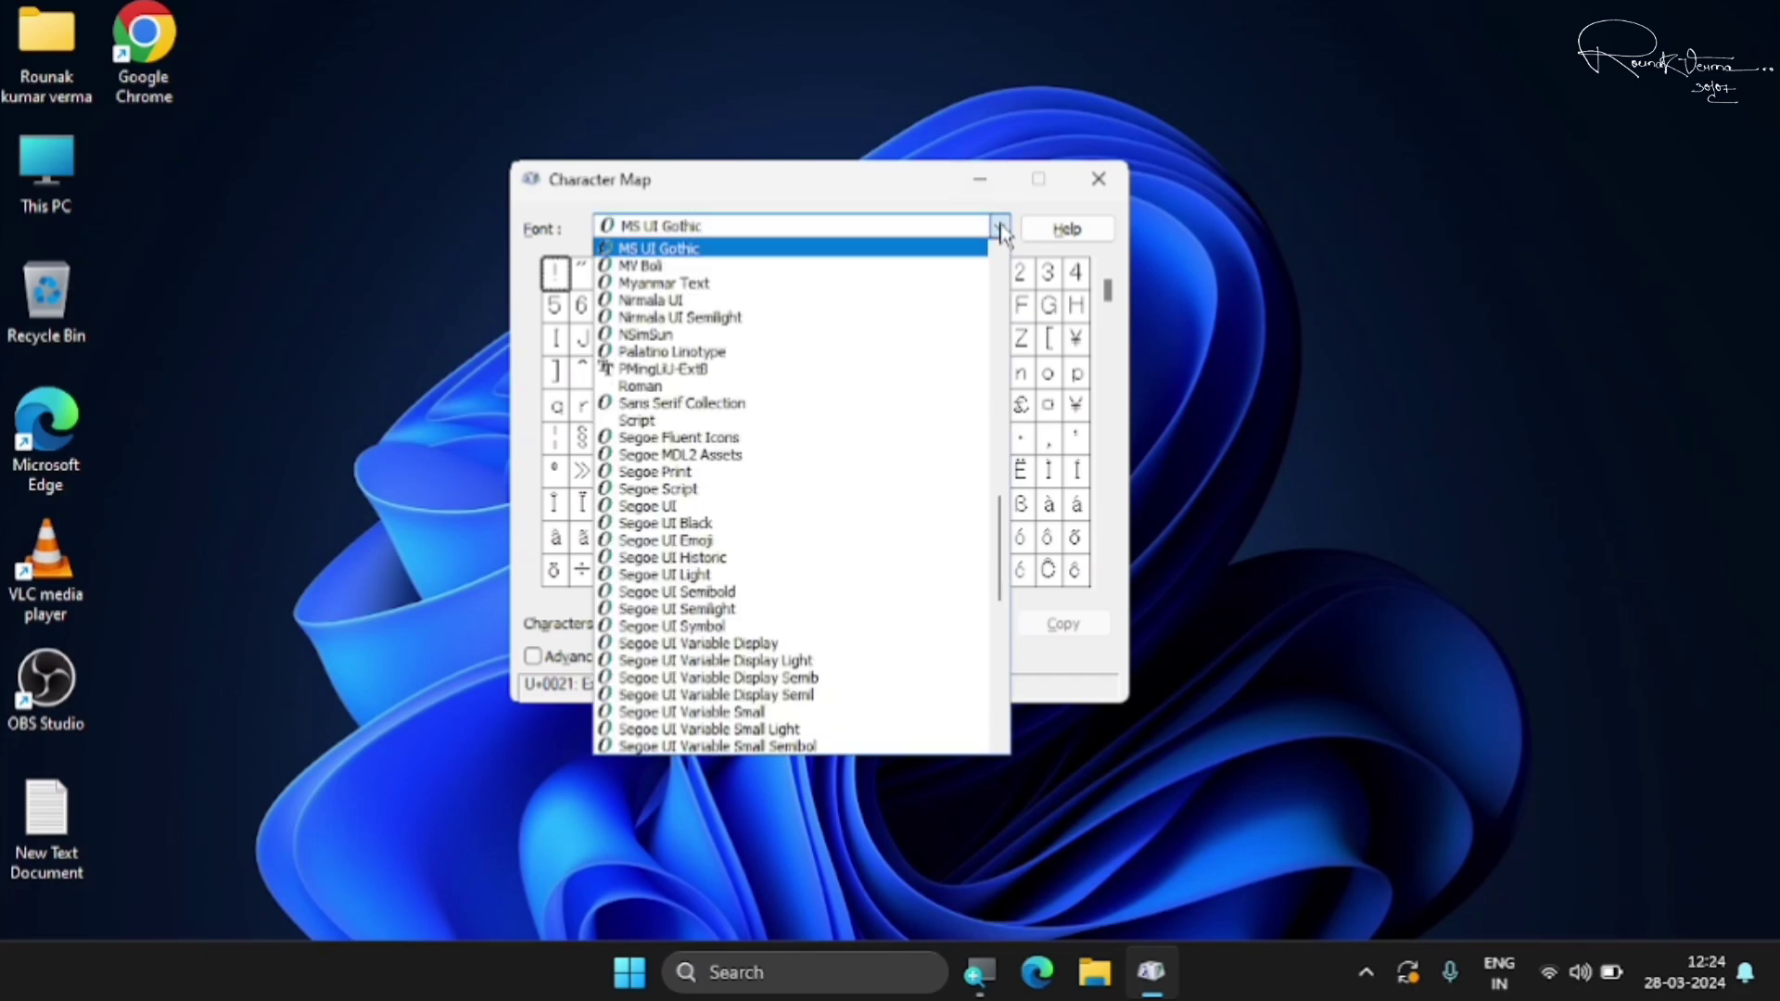
{"action": "scroll", "coordinate": [831, 603], "scroll_direction": "down", "scroll_amount": 10}
{"action": "left_click", "coordinate": [862, 739]}
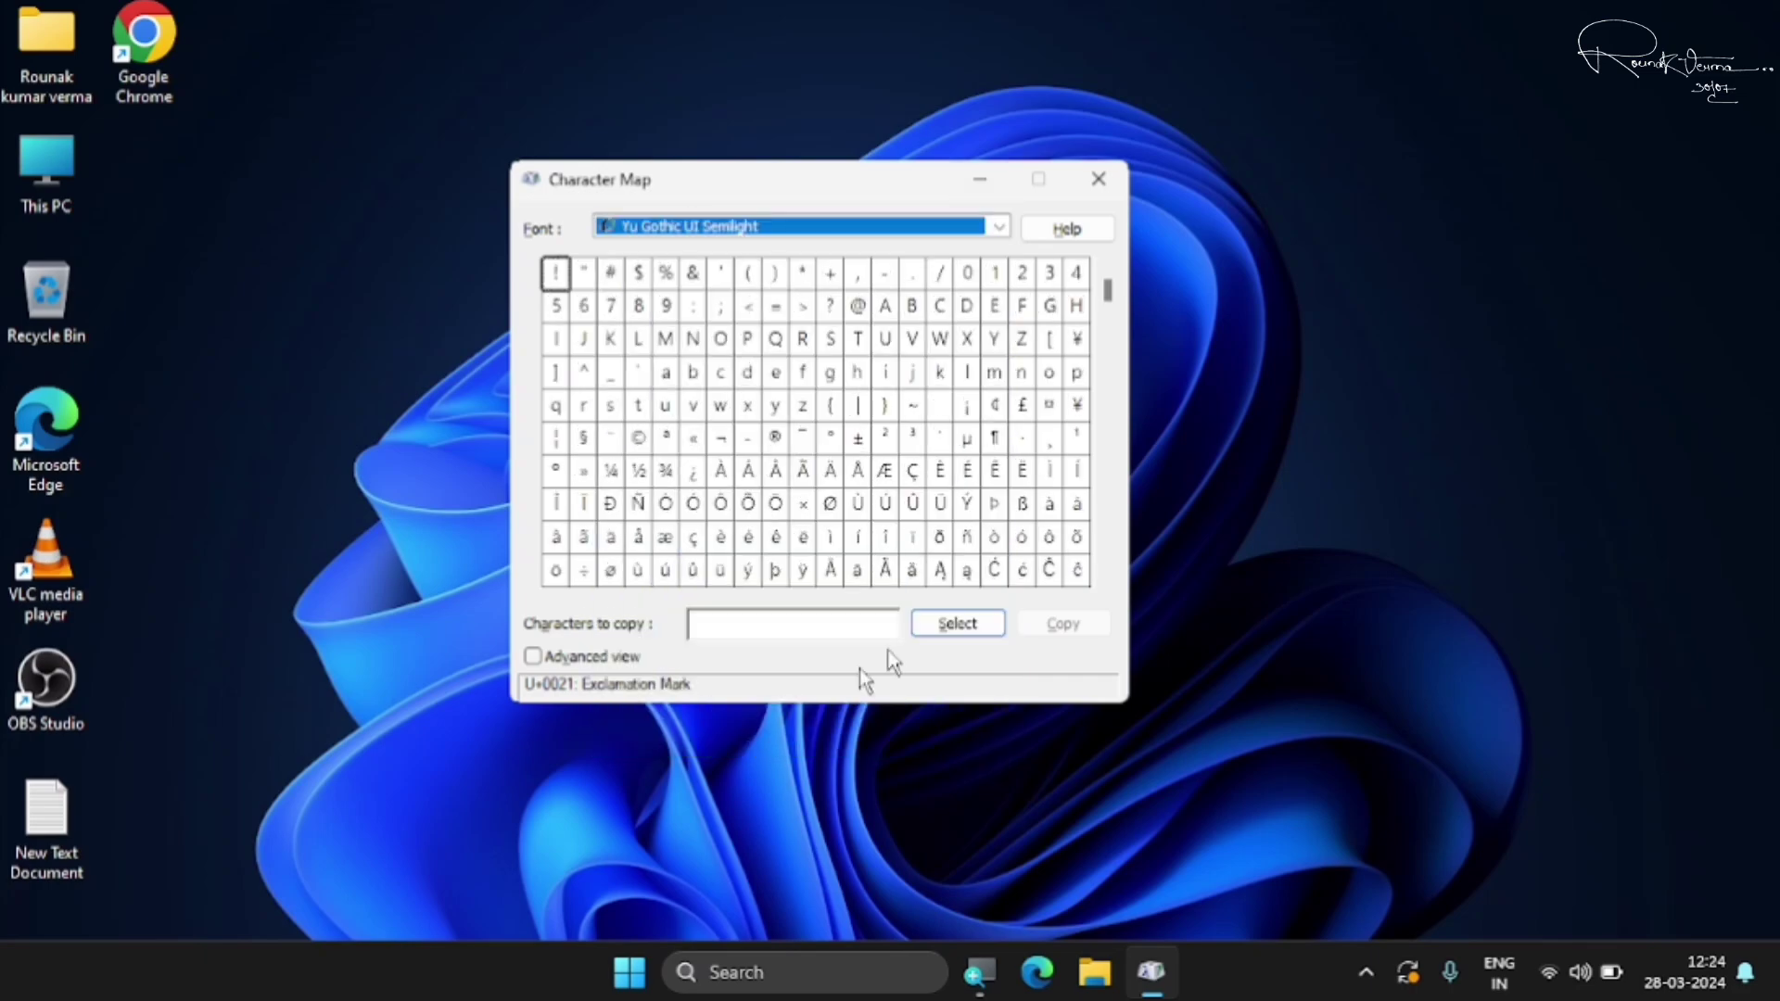
- Preview the equals sign and the letter æ enlarged, show and hide the advanced view, and close Character Map
{"action": "left_click", "coordinate": [776, 315]}
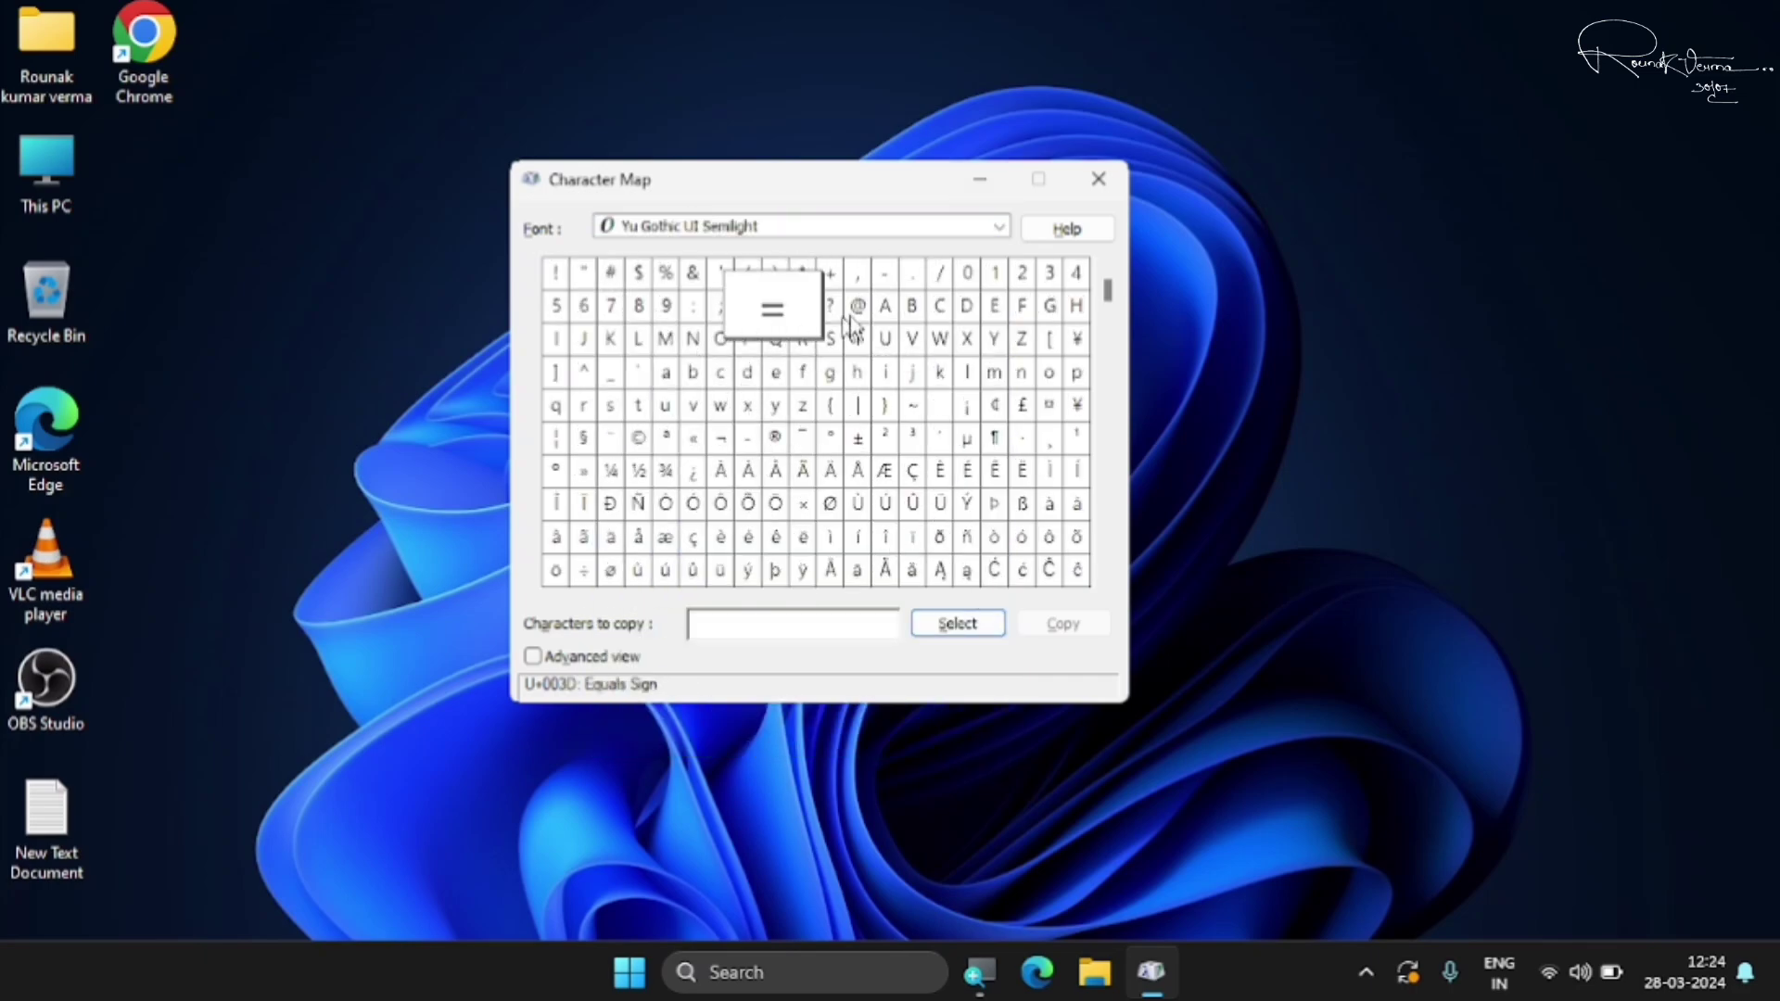
{"action": "left_click", "coordinate": [666, 536]}
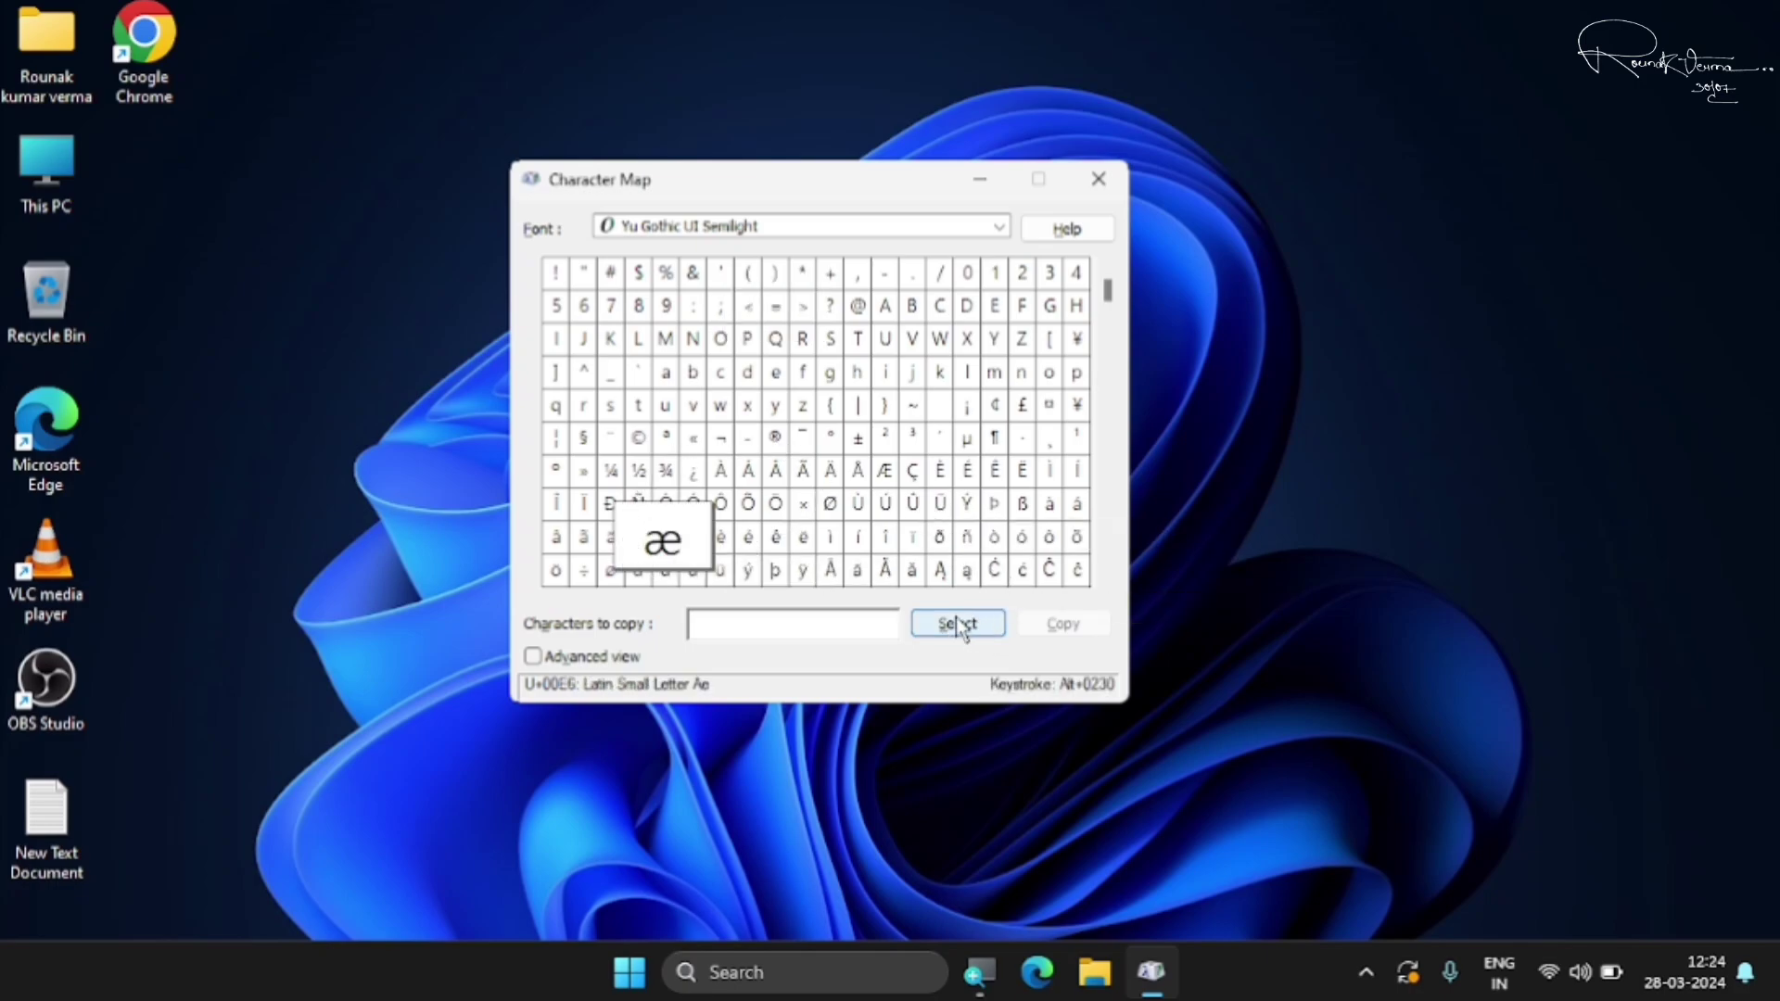
{"action": "left_click", "coordinate": [584, 658]}
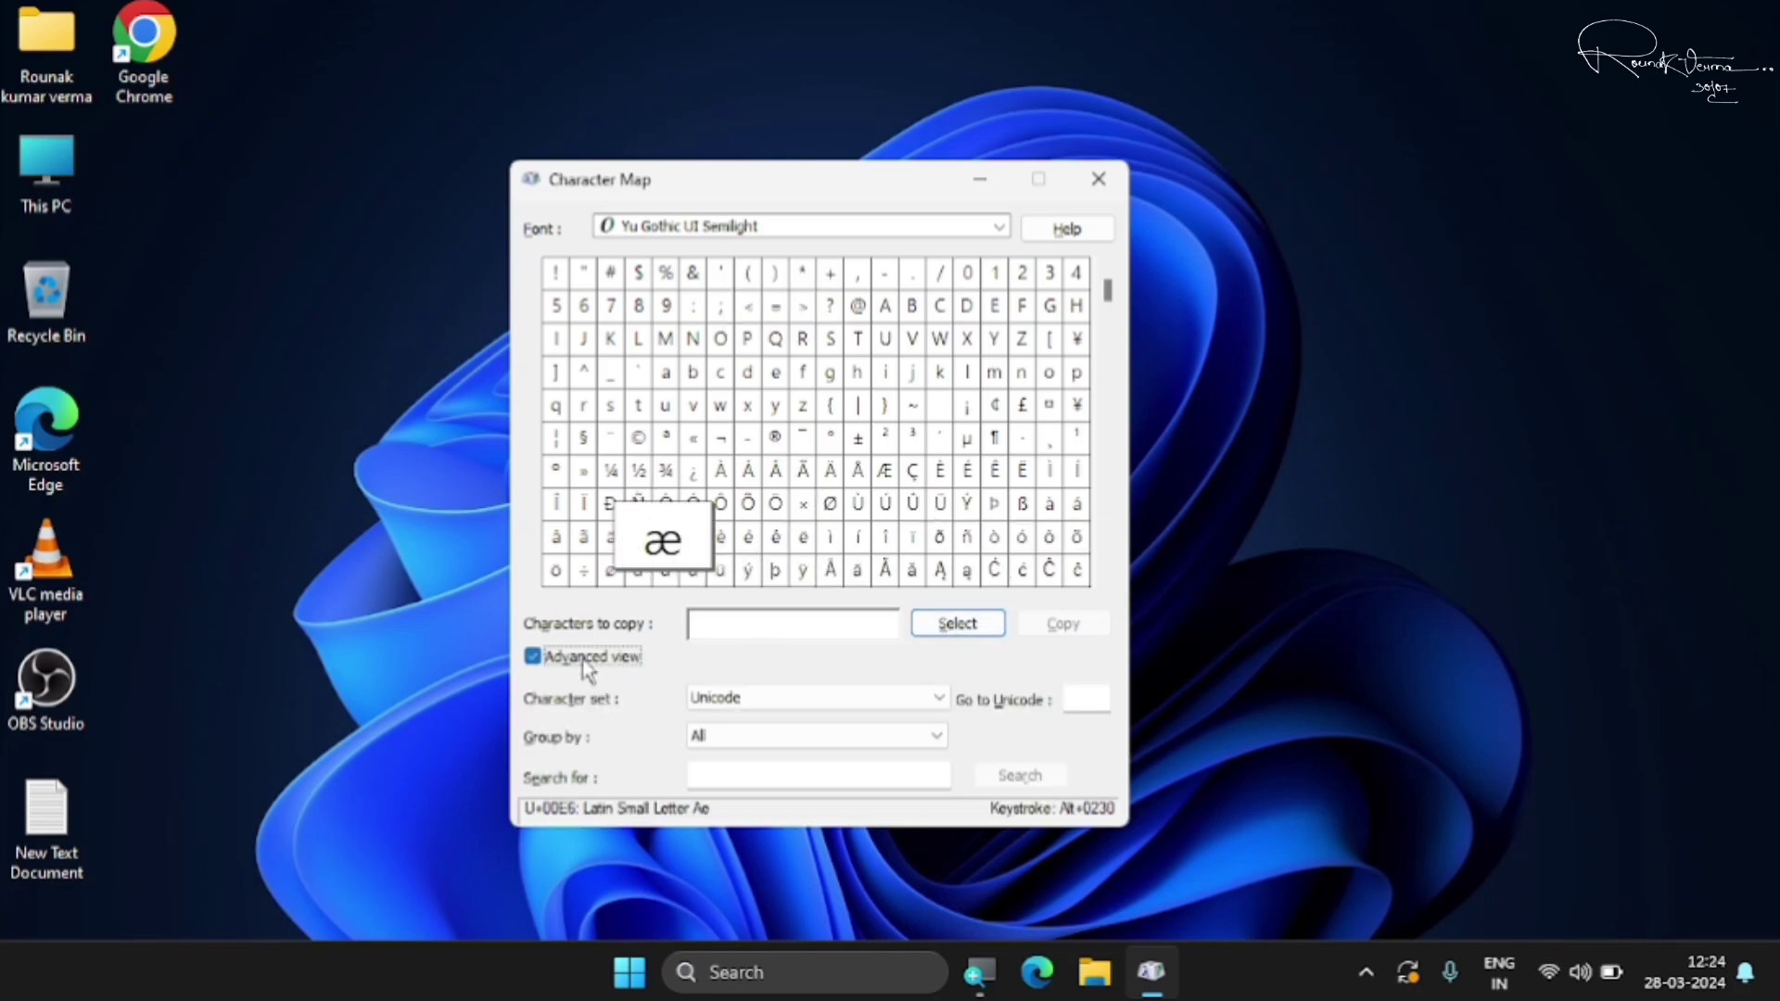
{"action": "left_click", "coordinate": [586, 660]}
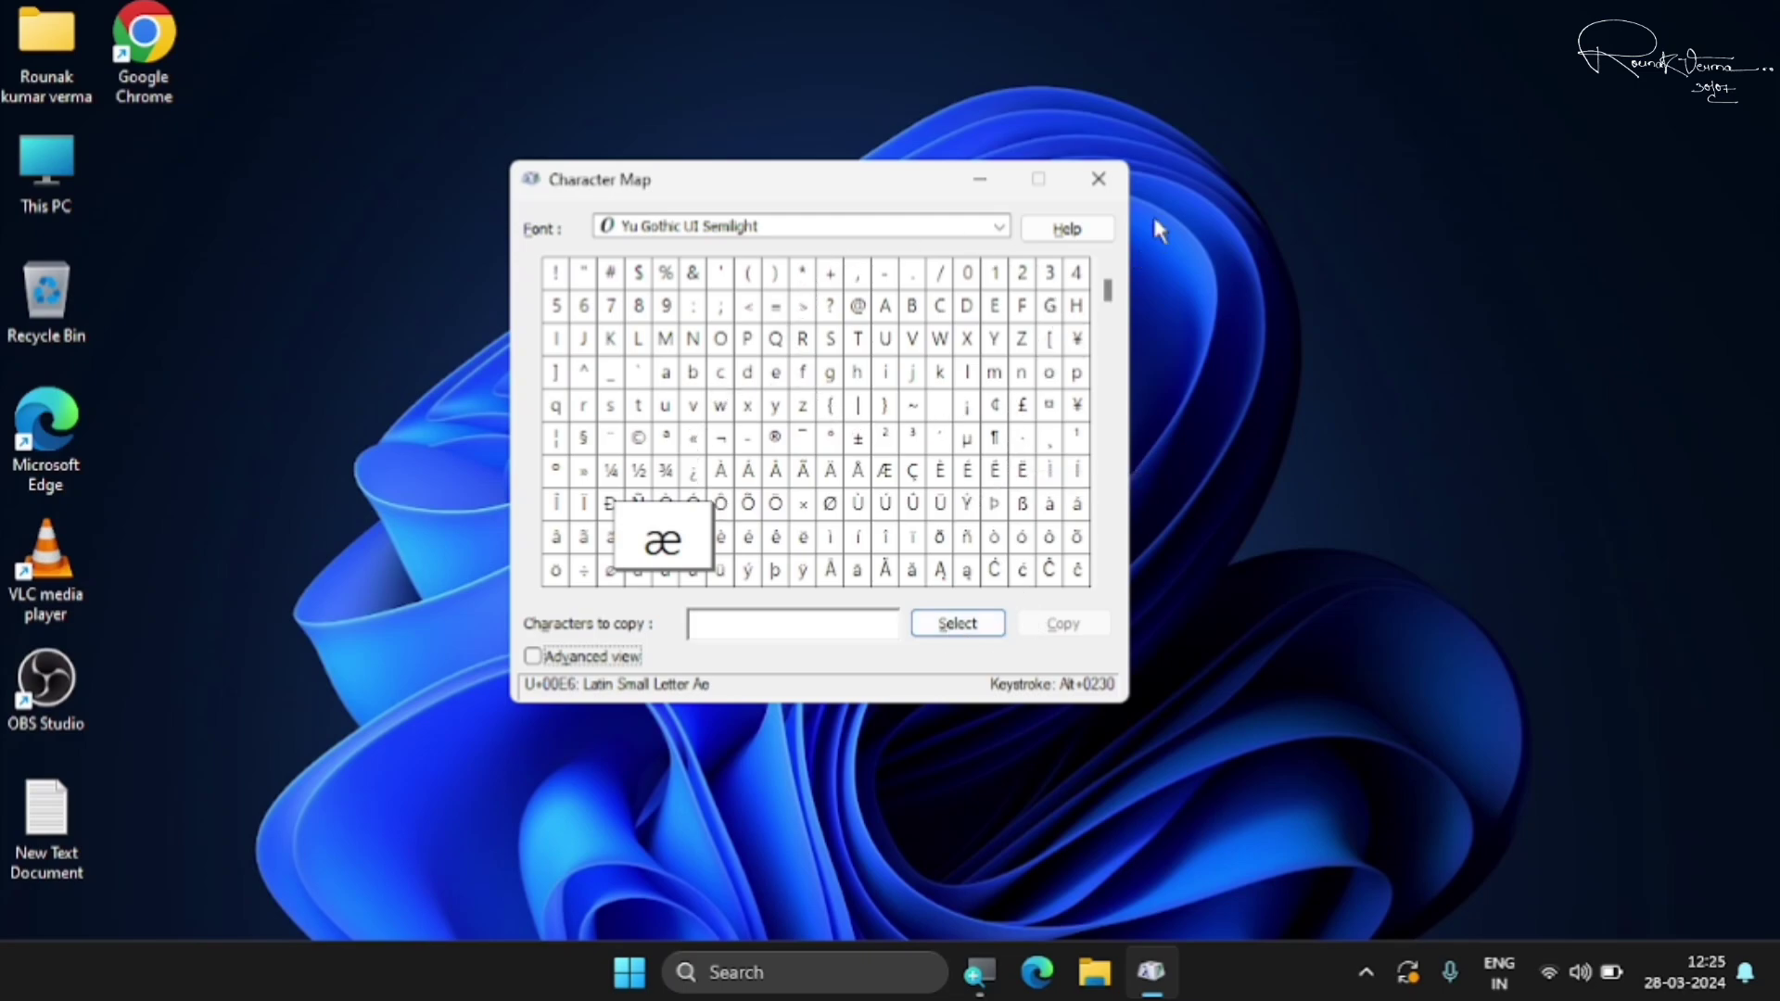
{"action": "left_click", "coordinate": [1110, 188]}
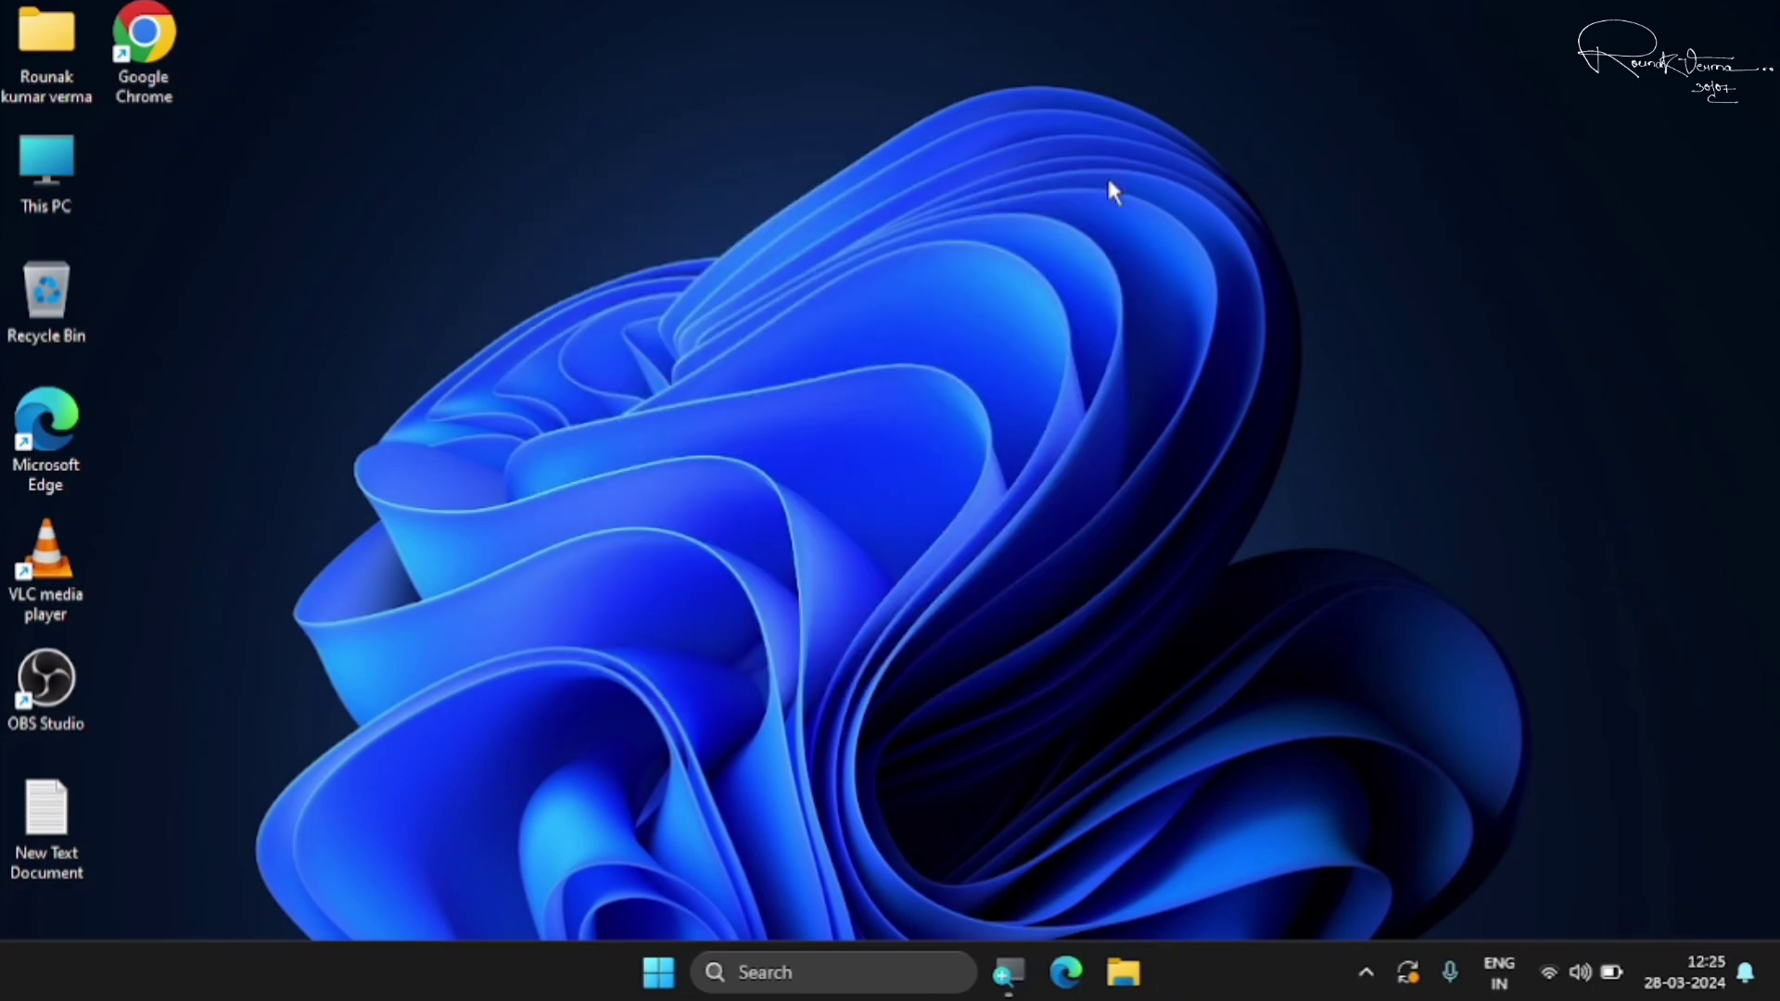
- Launch the Windows Activation settings with the Run command changepk, review the upgrade options, and close Settings
{"action": "key", "text": "super+r"}
{"action": "left_click_drag", "start_coordinate": [335, 695], "coordinate": [958, 315]}
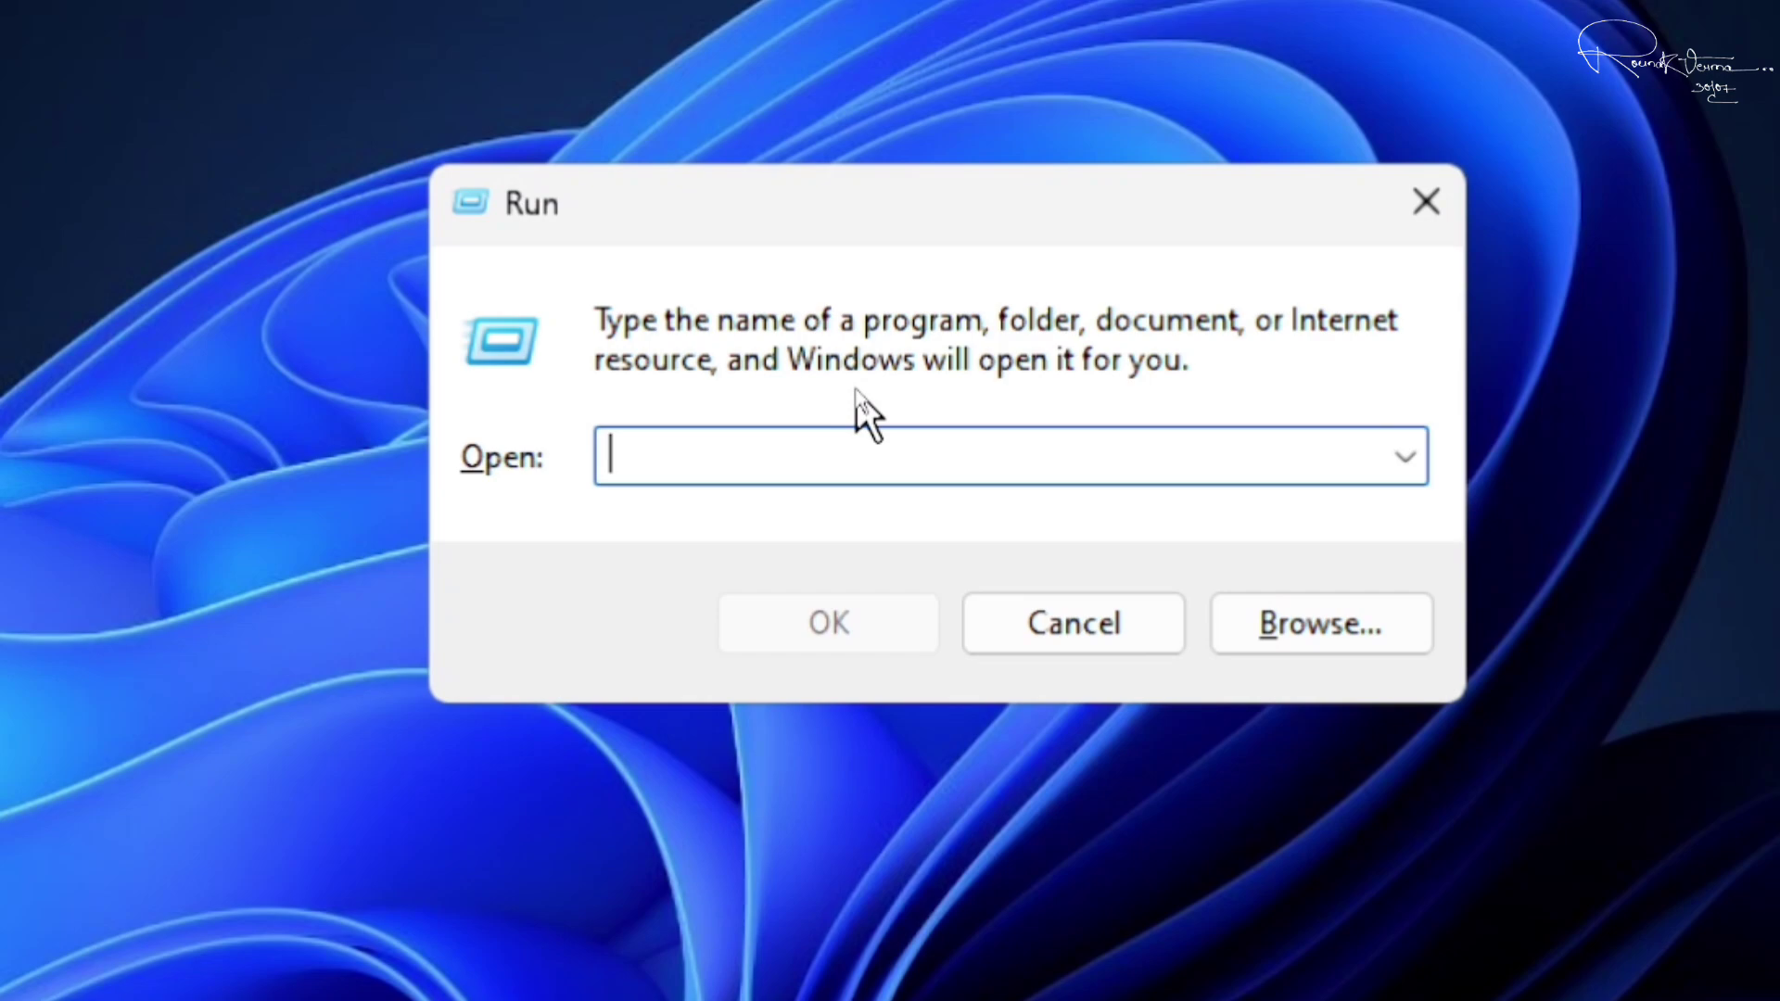
{"action": "type", "text": "changep"}
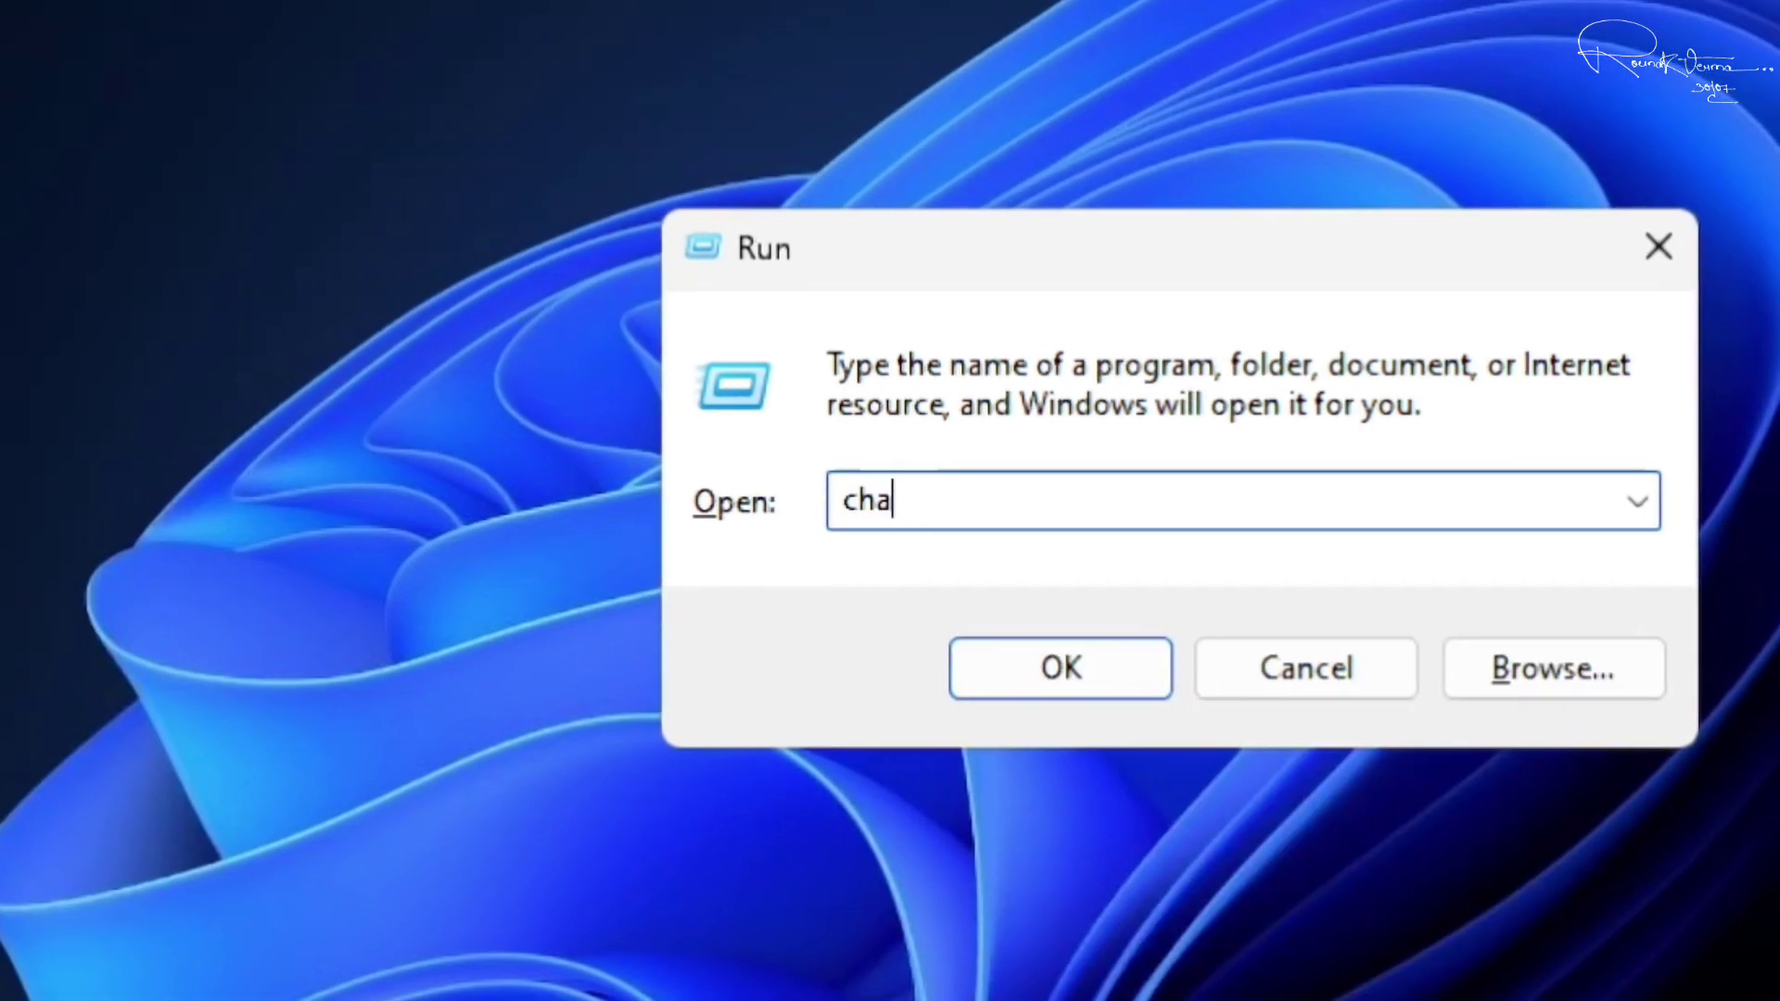
{"action": "type", "text": "k"}
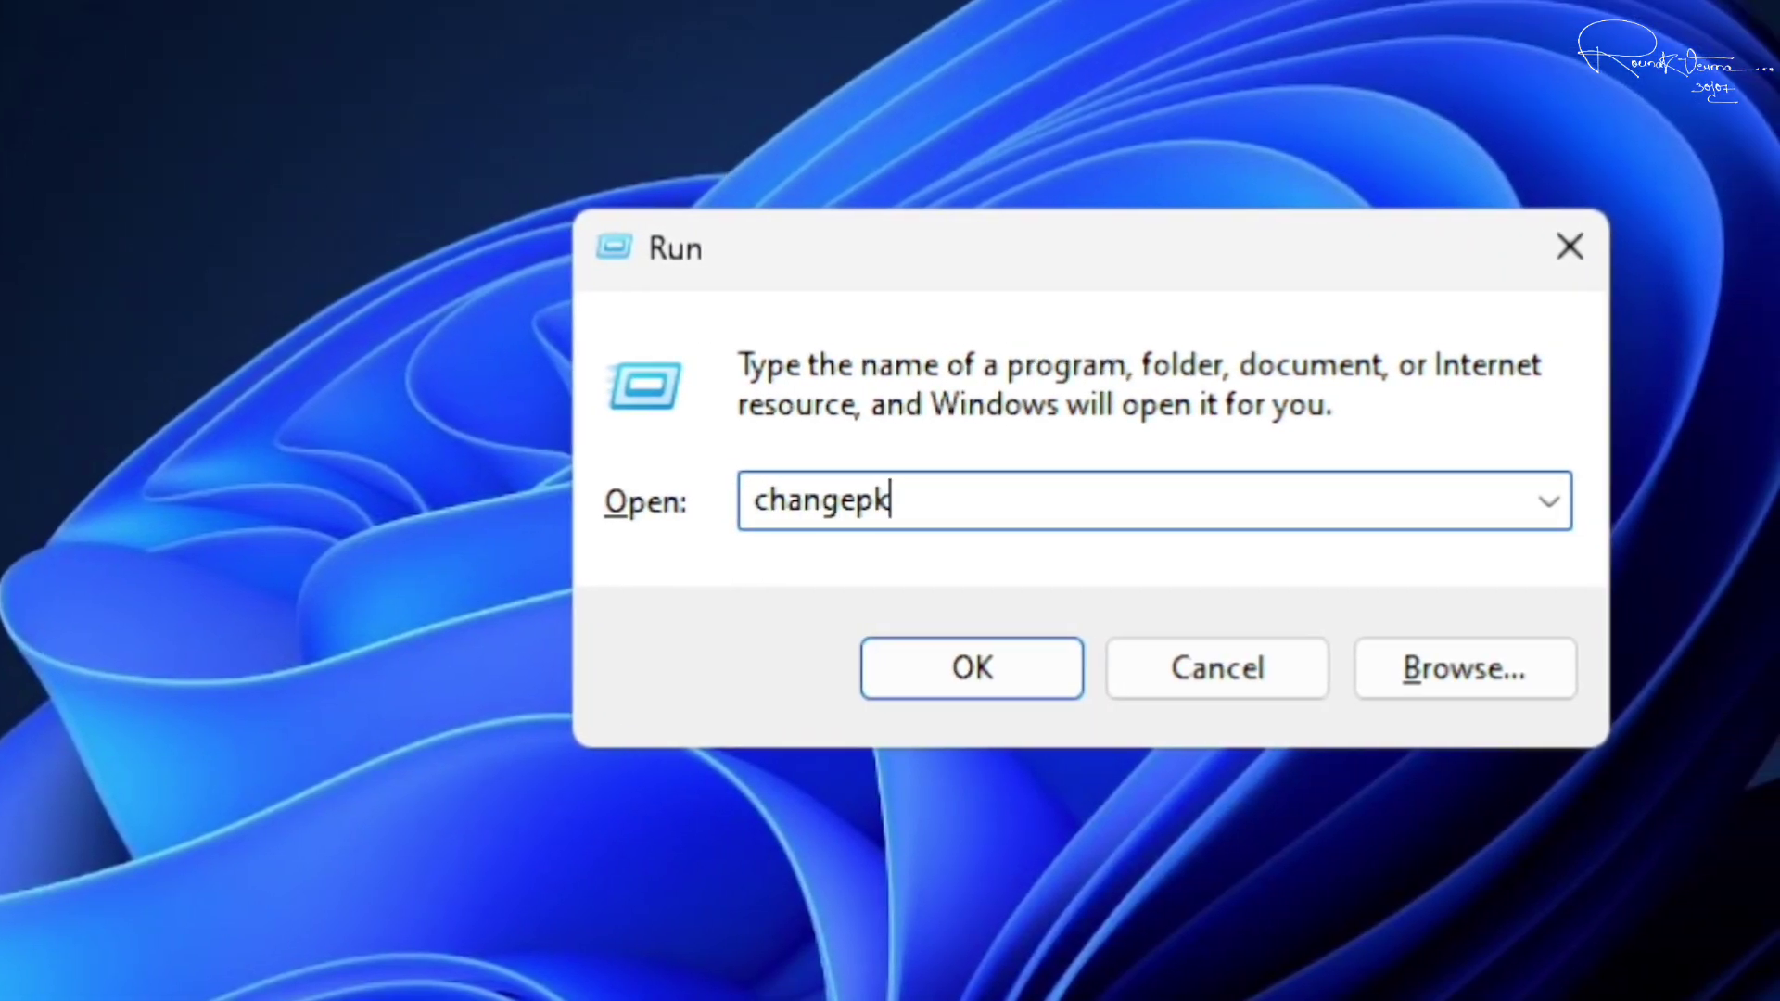
{"action": "key", "text": "Return"}
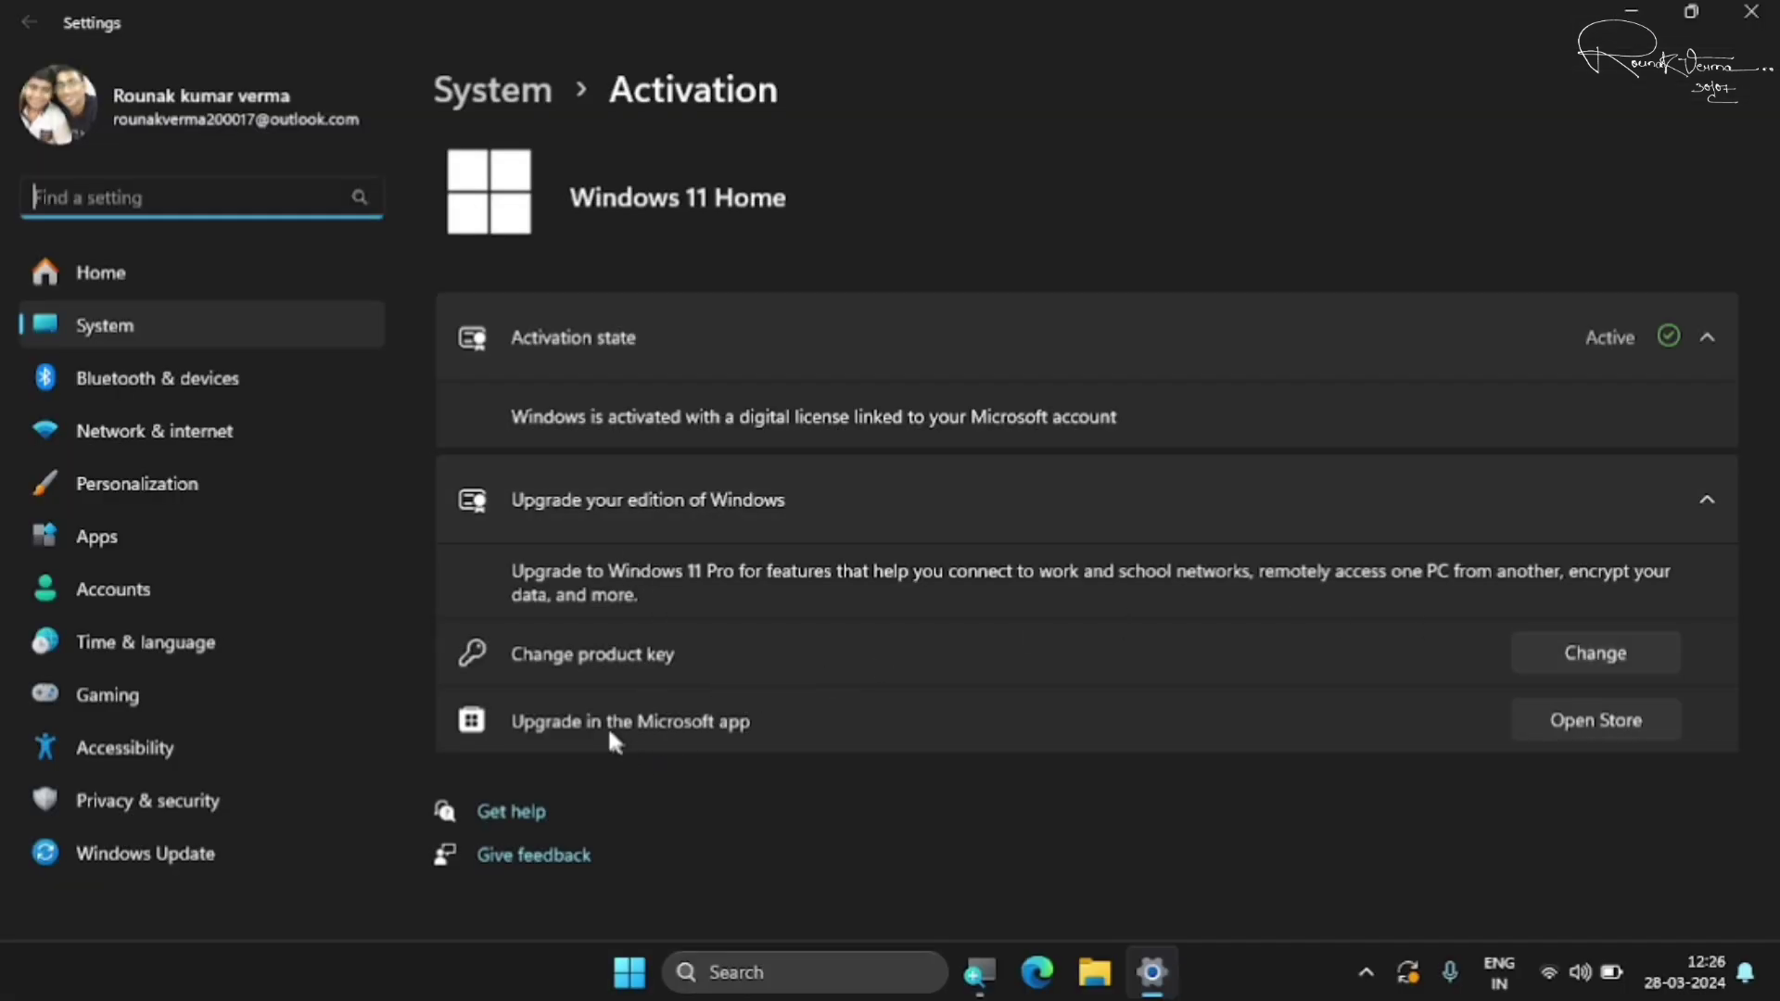
{"action": "left_click", "coordinate": [1751, 11]}
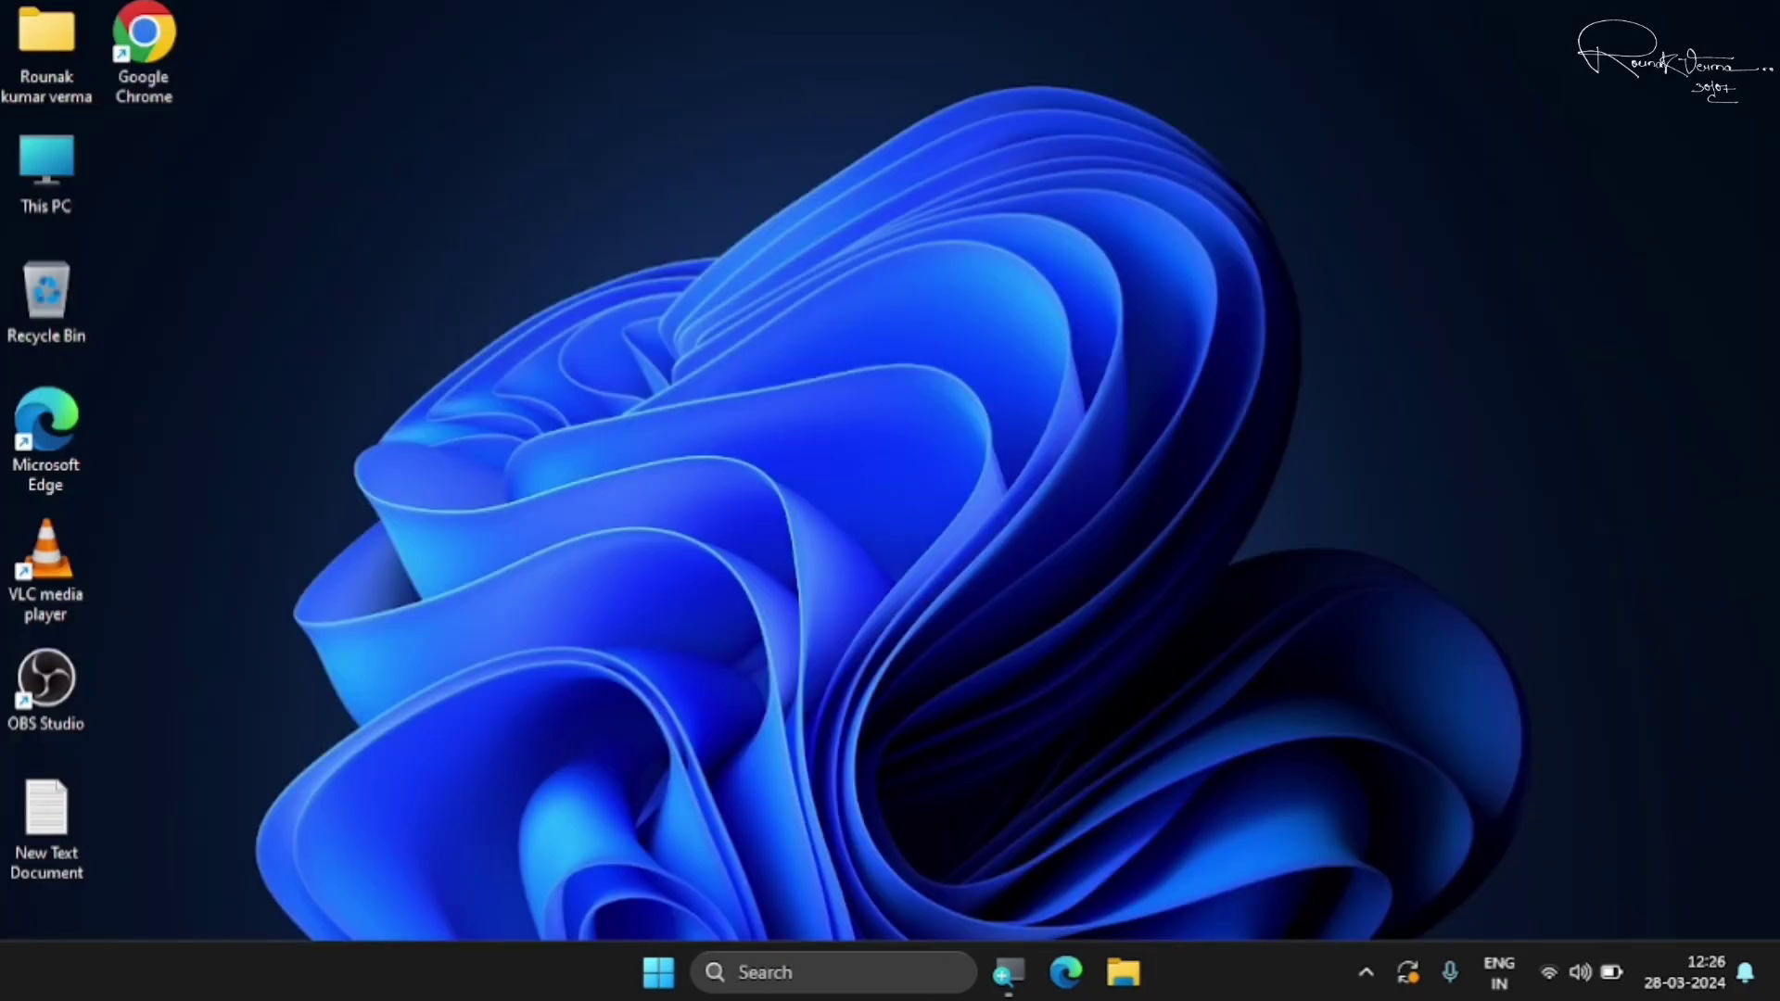